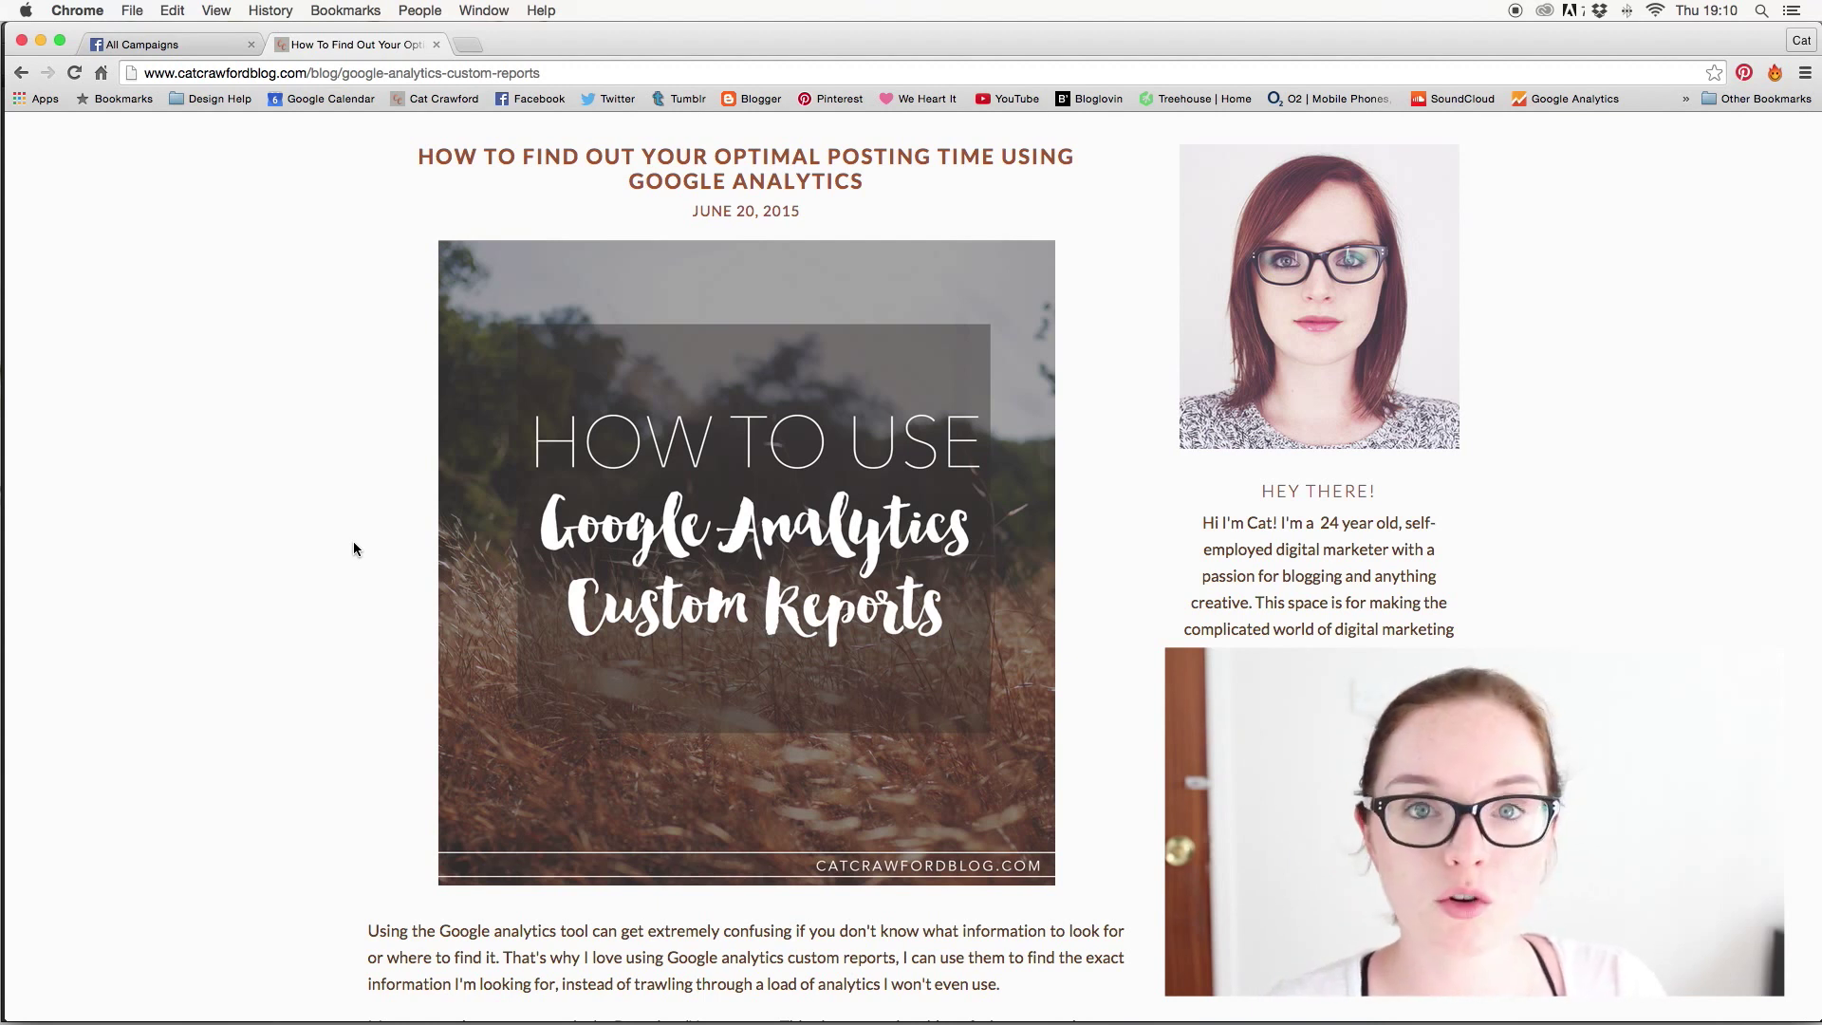
- Open the Facebook profile page, go to advert management from there, and open the personal advert account's campaigns
click(244, 40)
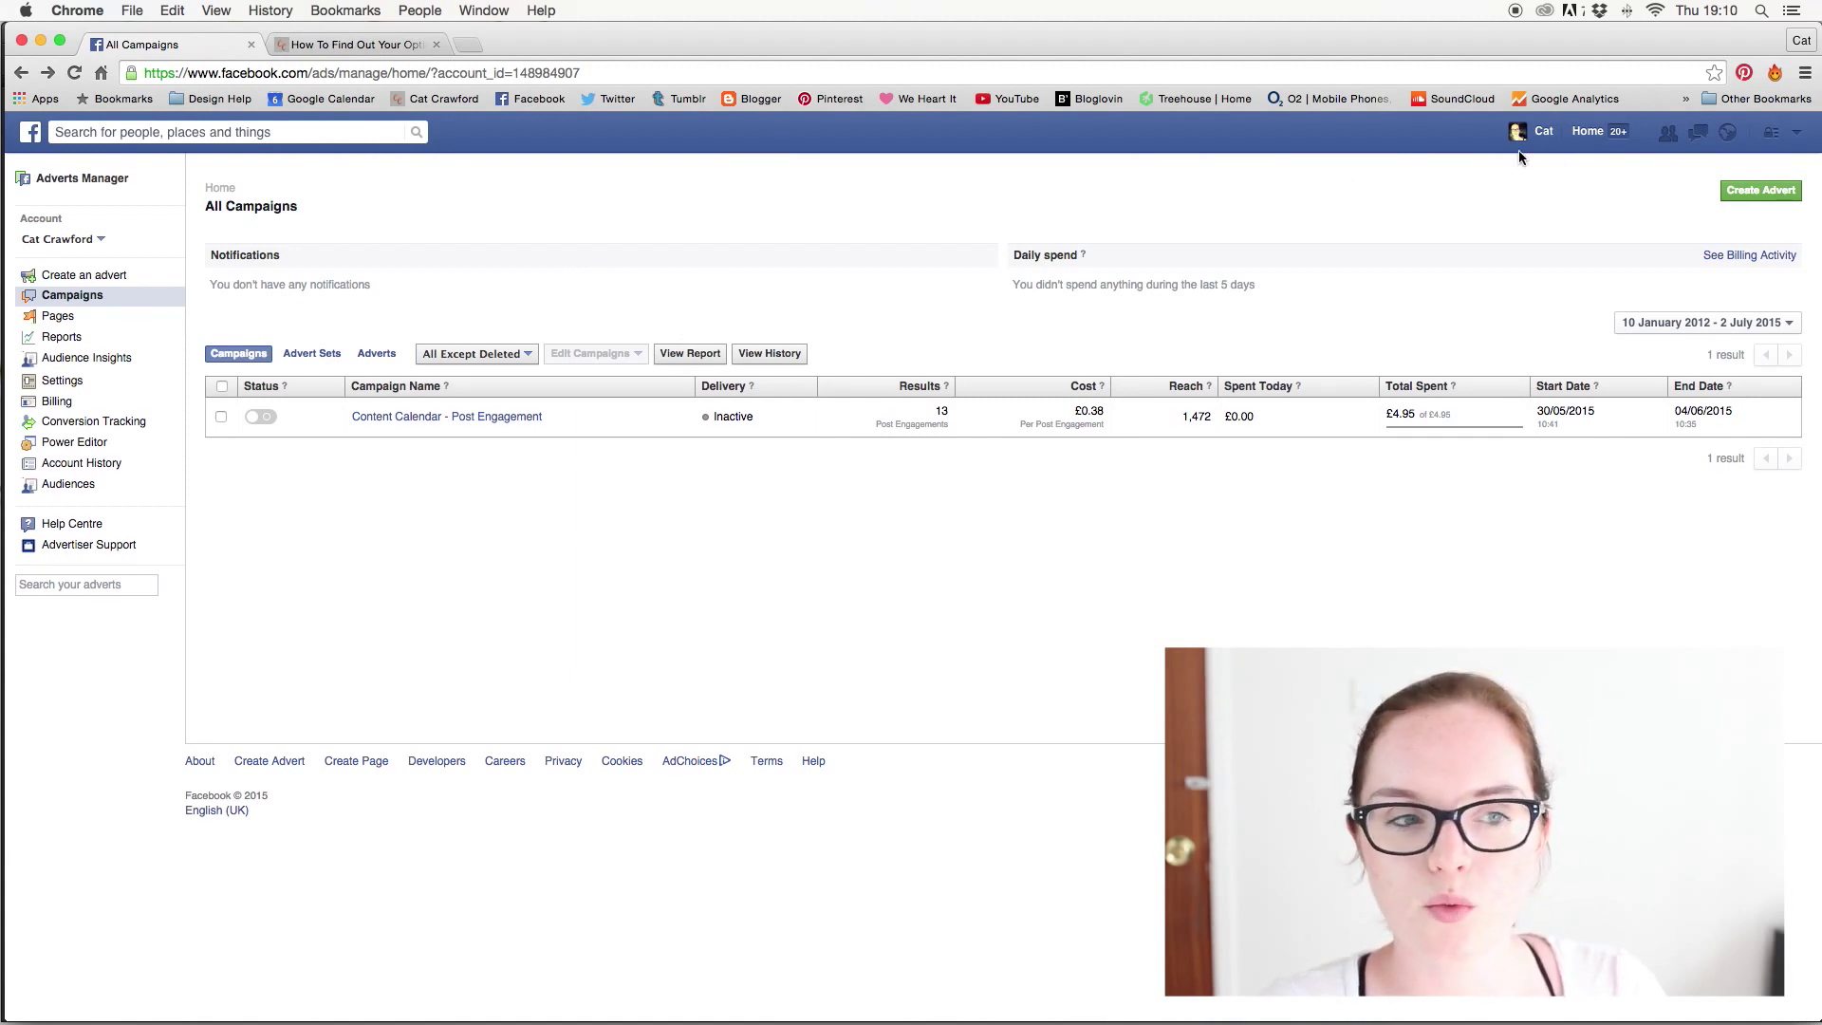
click(1539, 132)
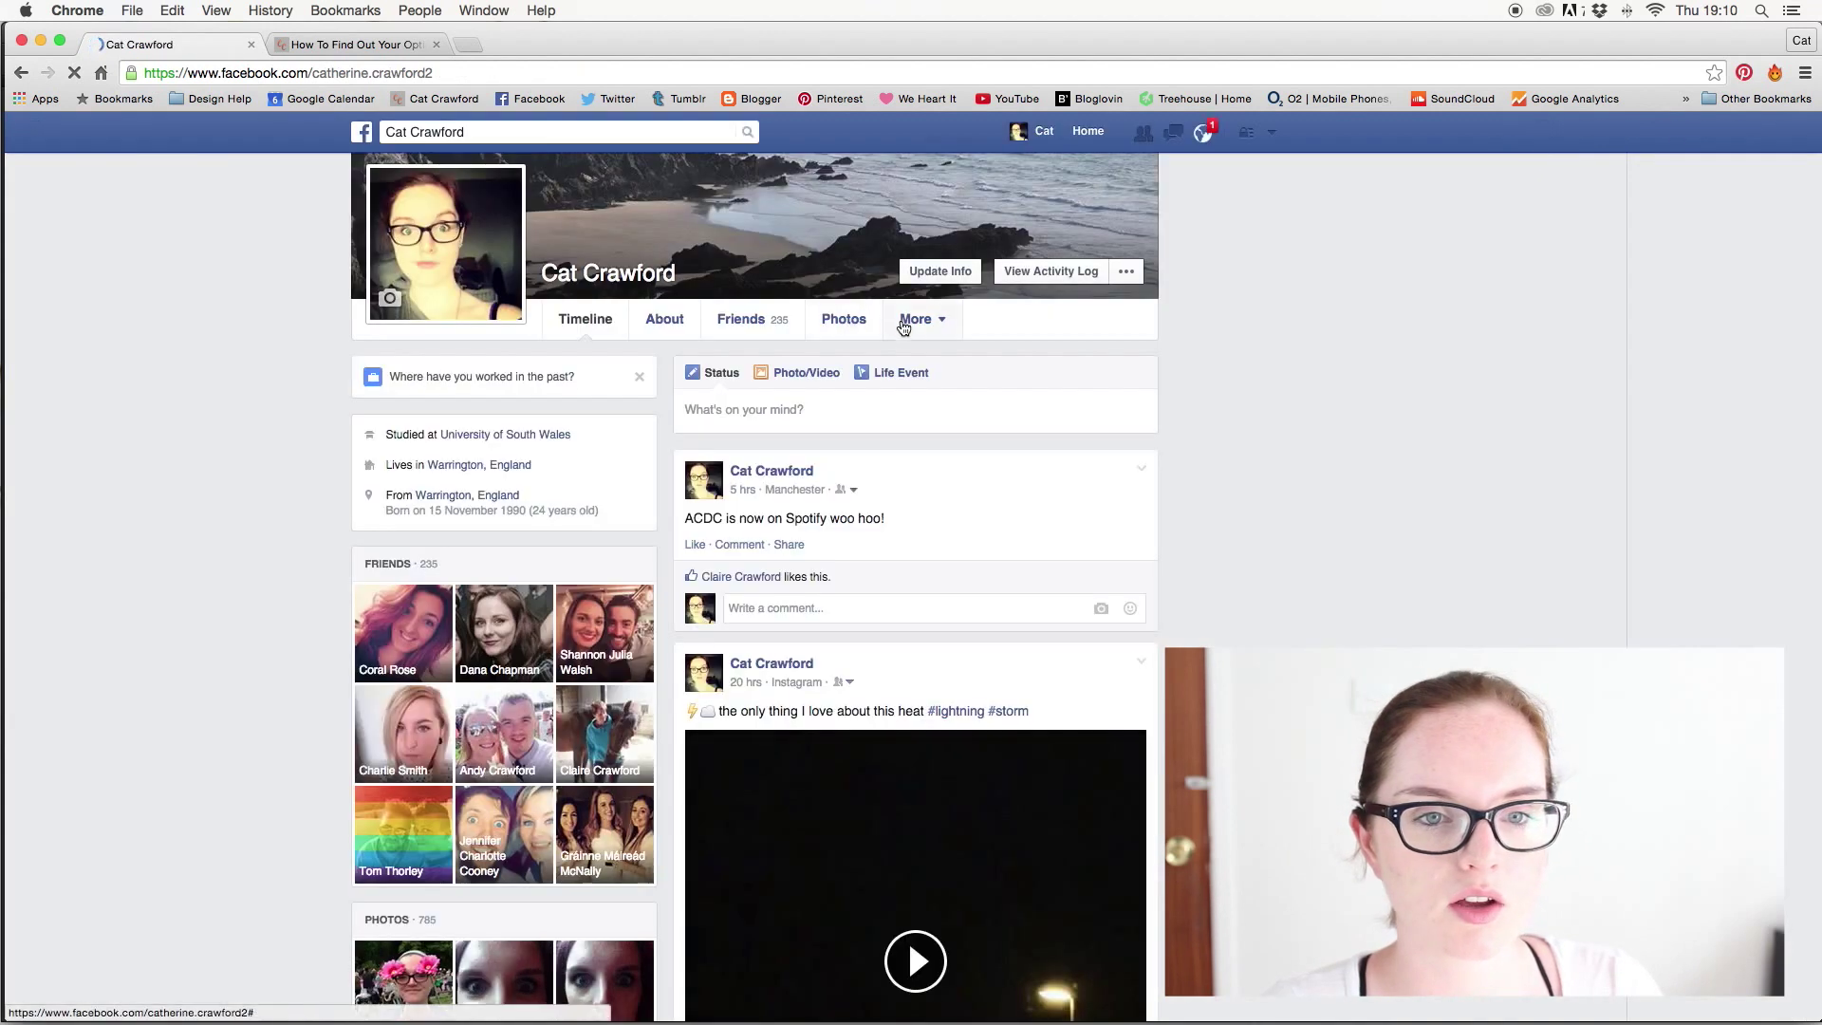
click(1273, 133)
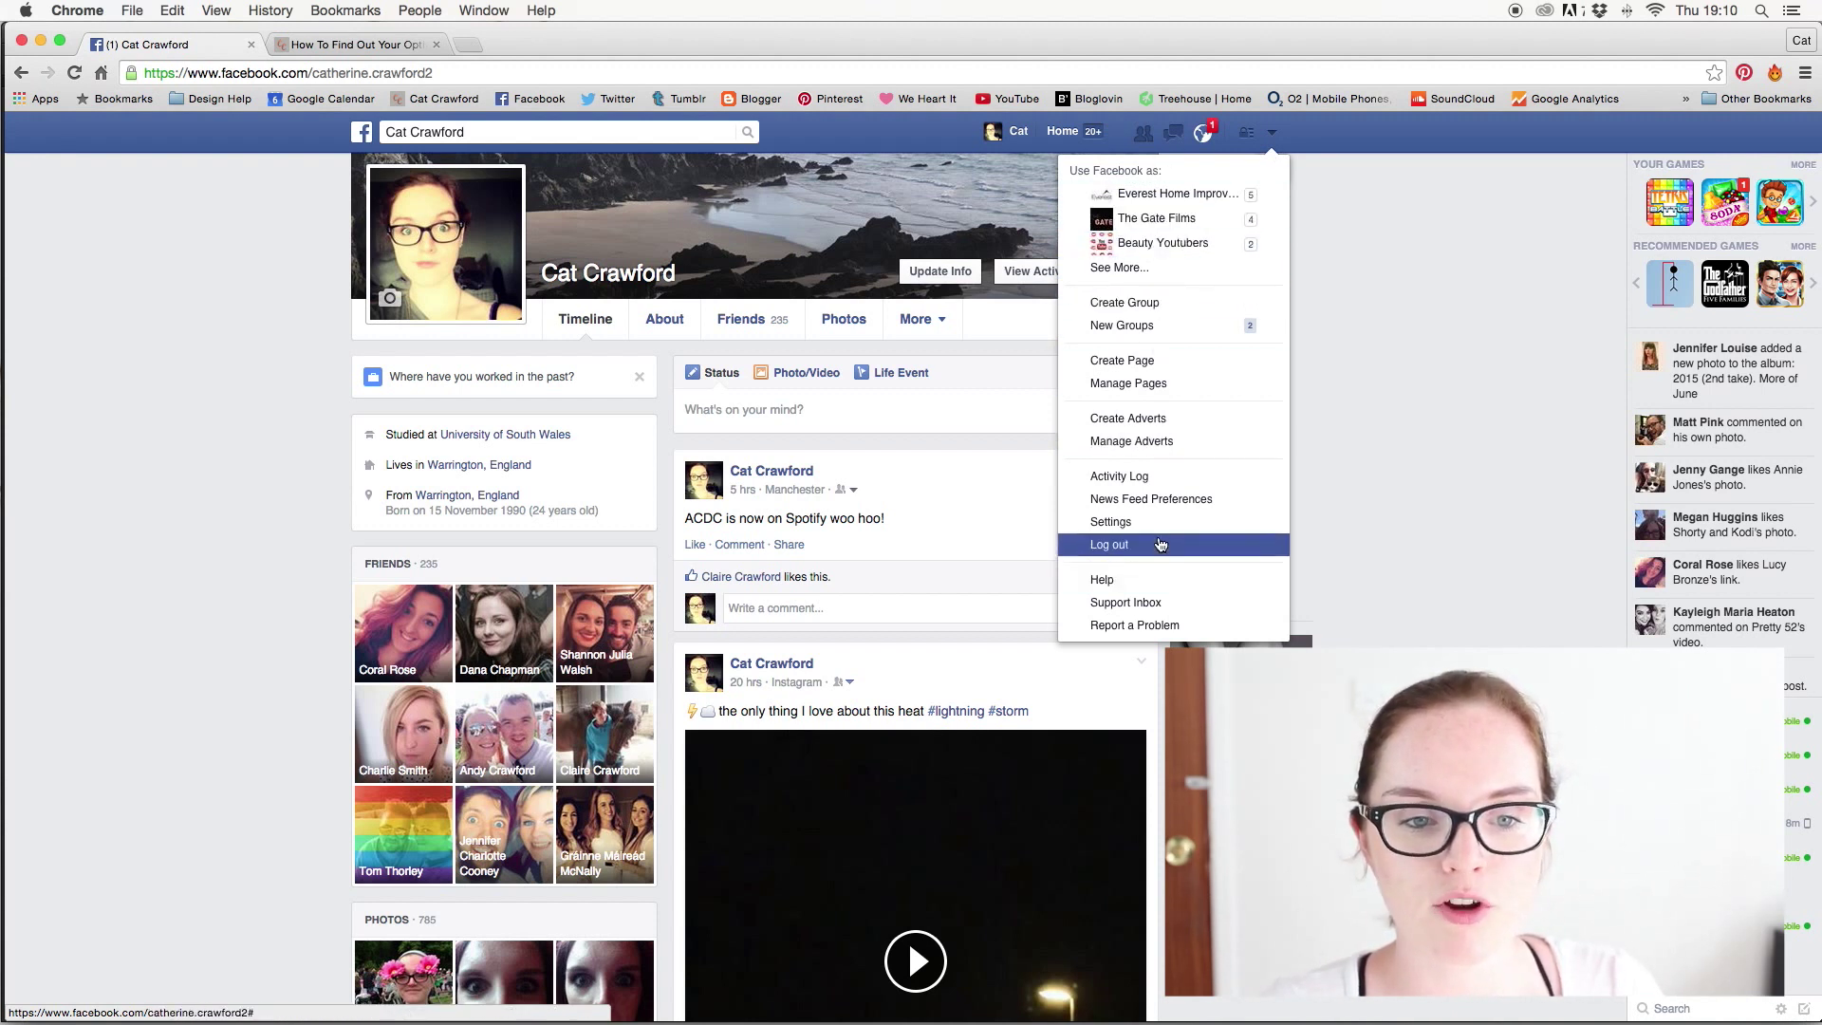
click(1169, 450)
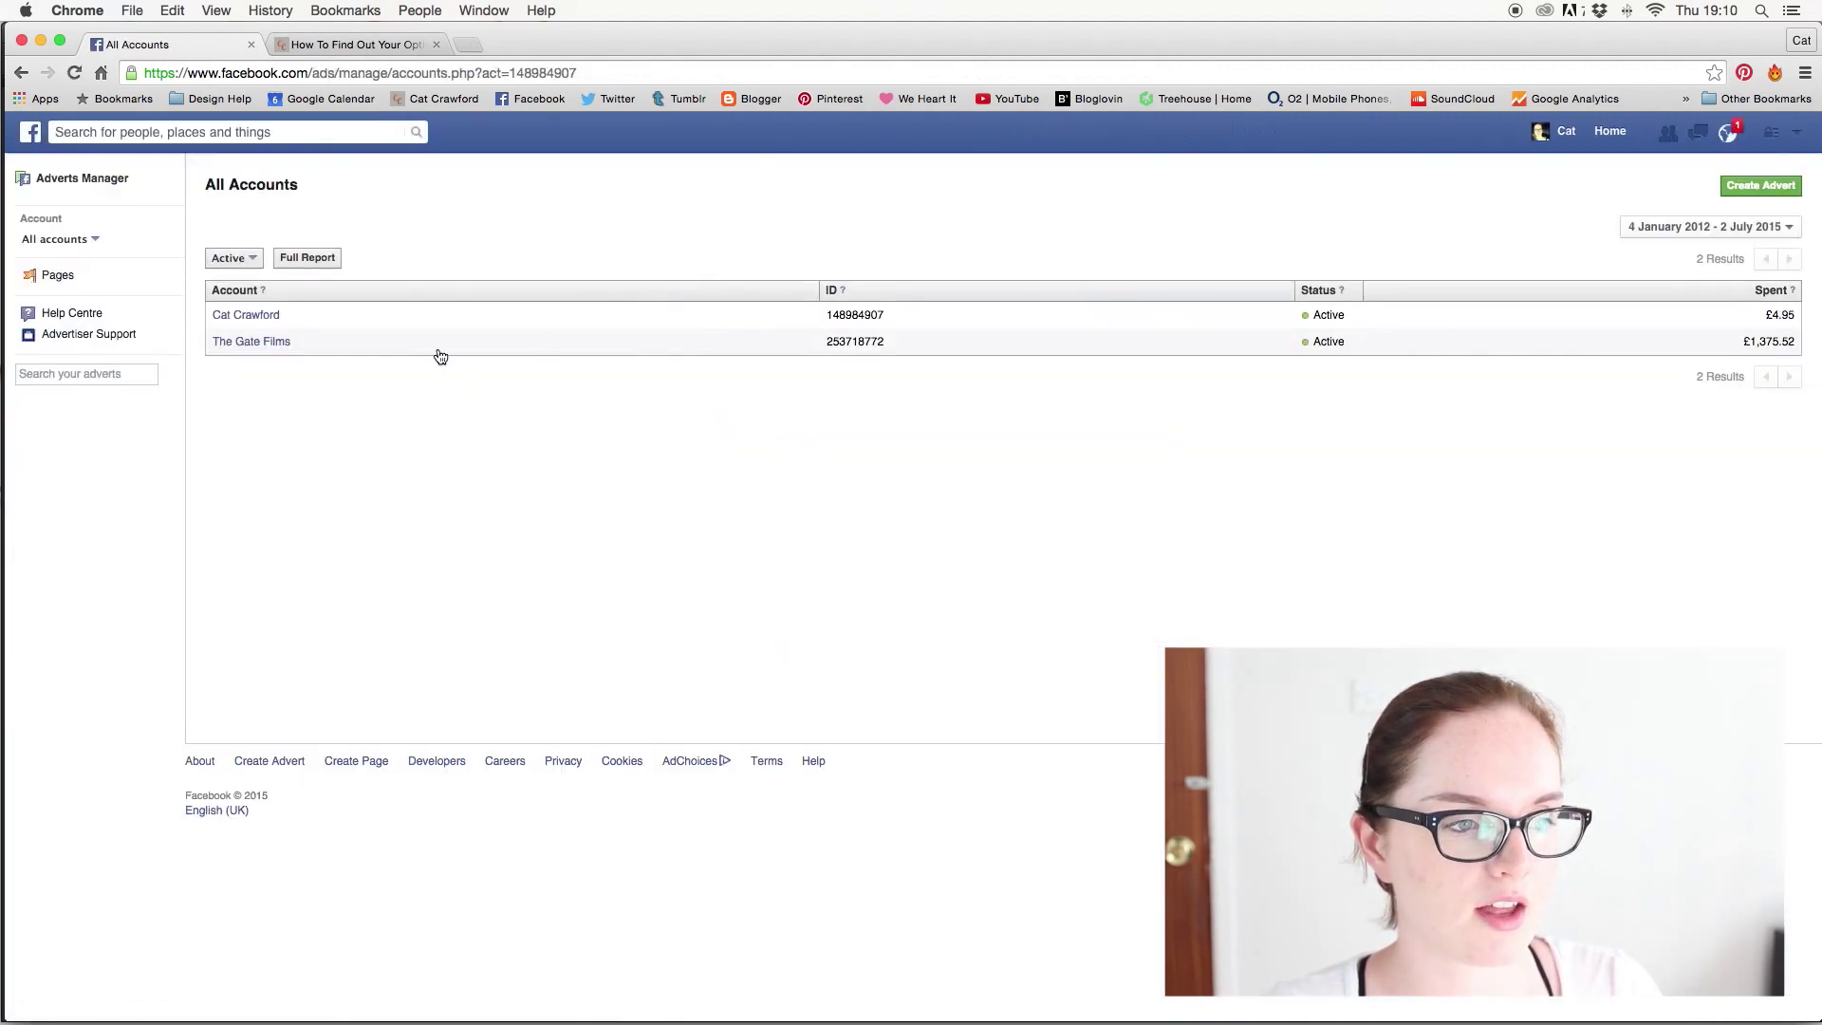
click(246, 319)
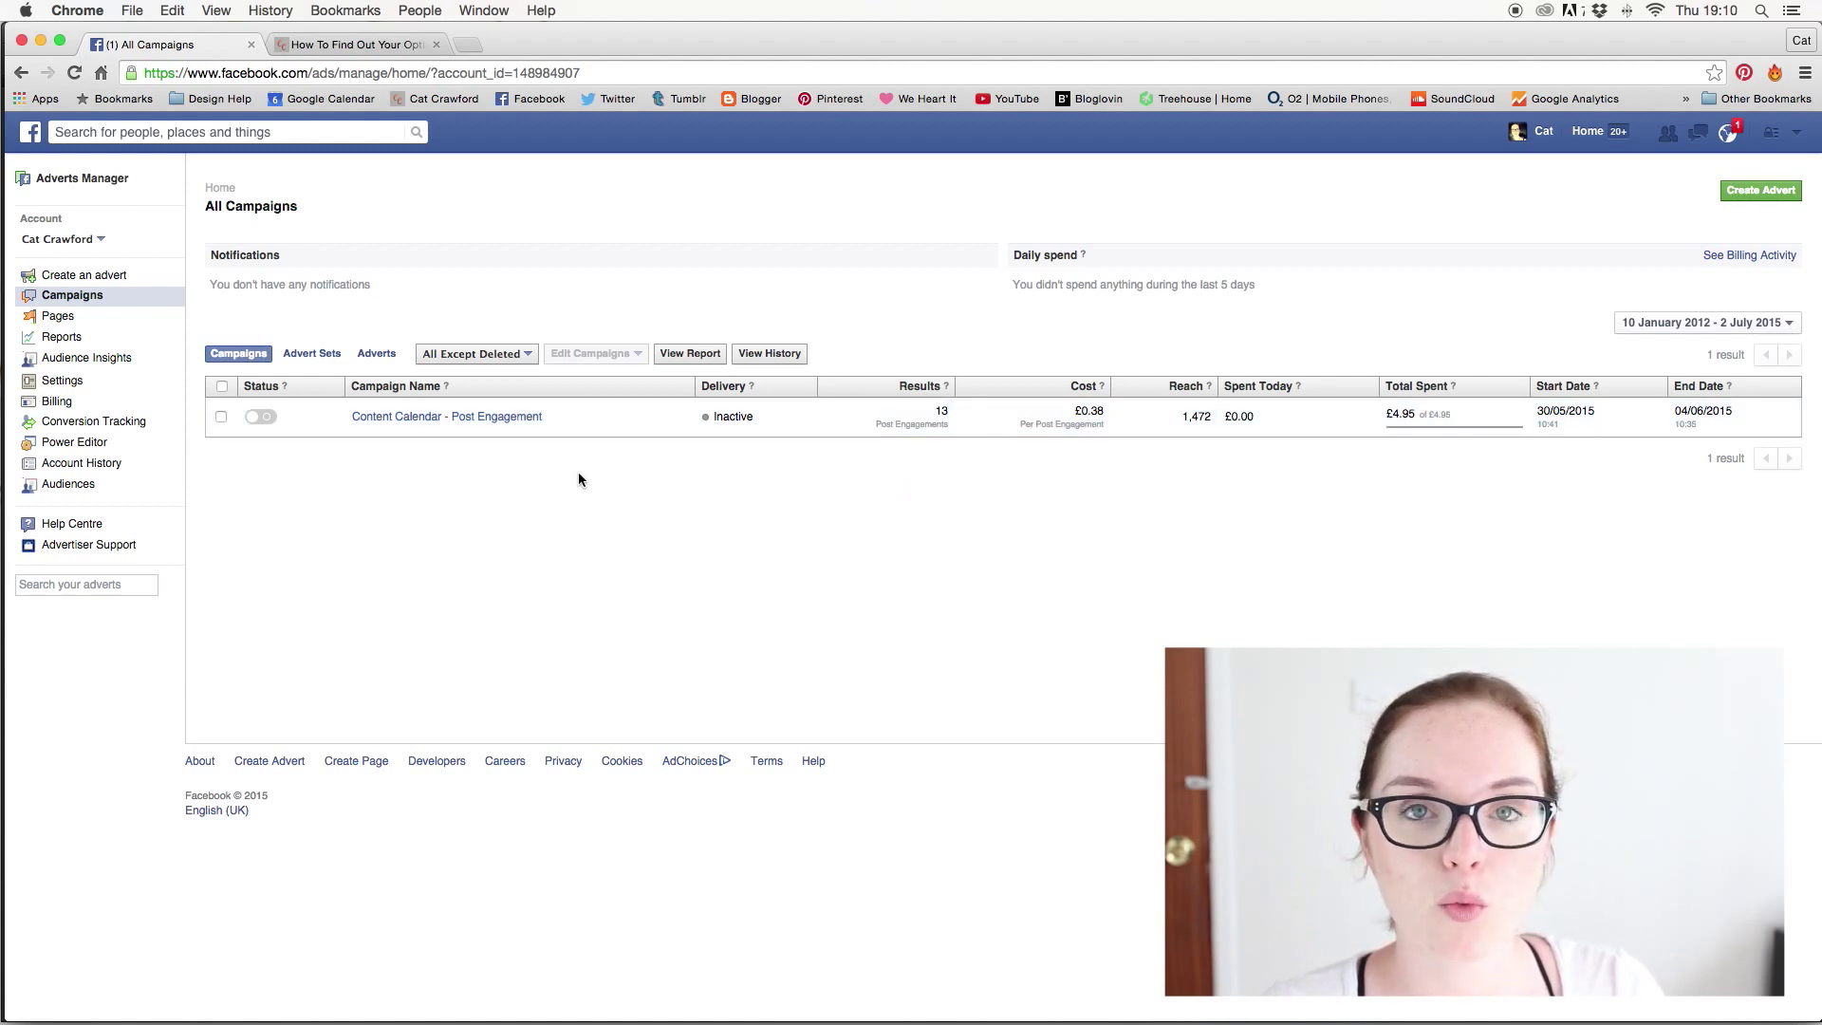
- Start creating a new advert with the objective "Send people to your website"
mouse_move(716, 424)
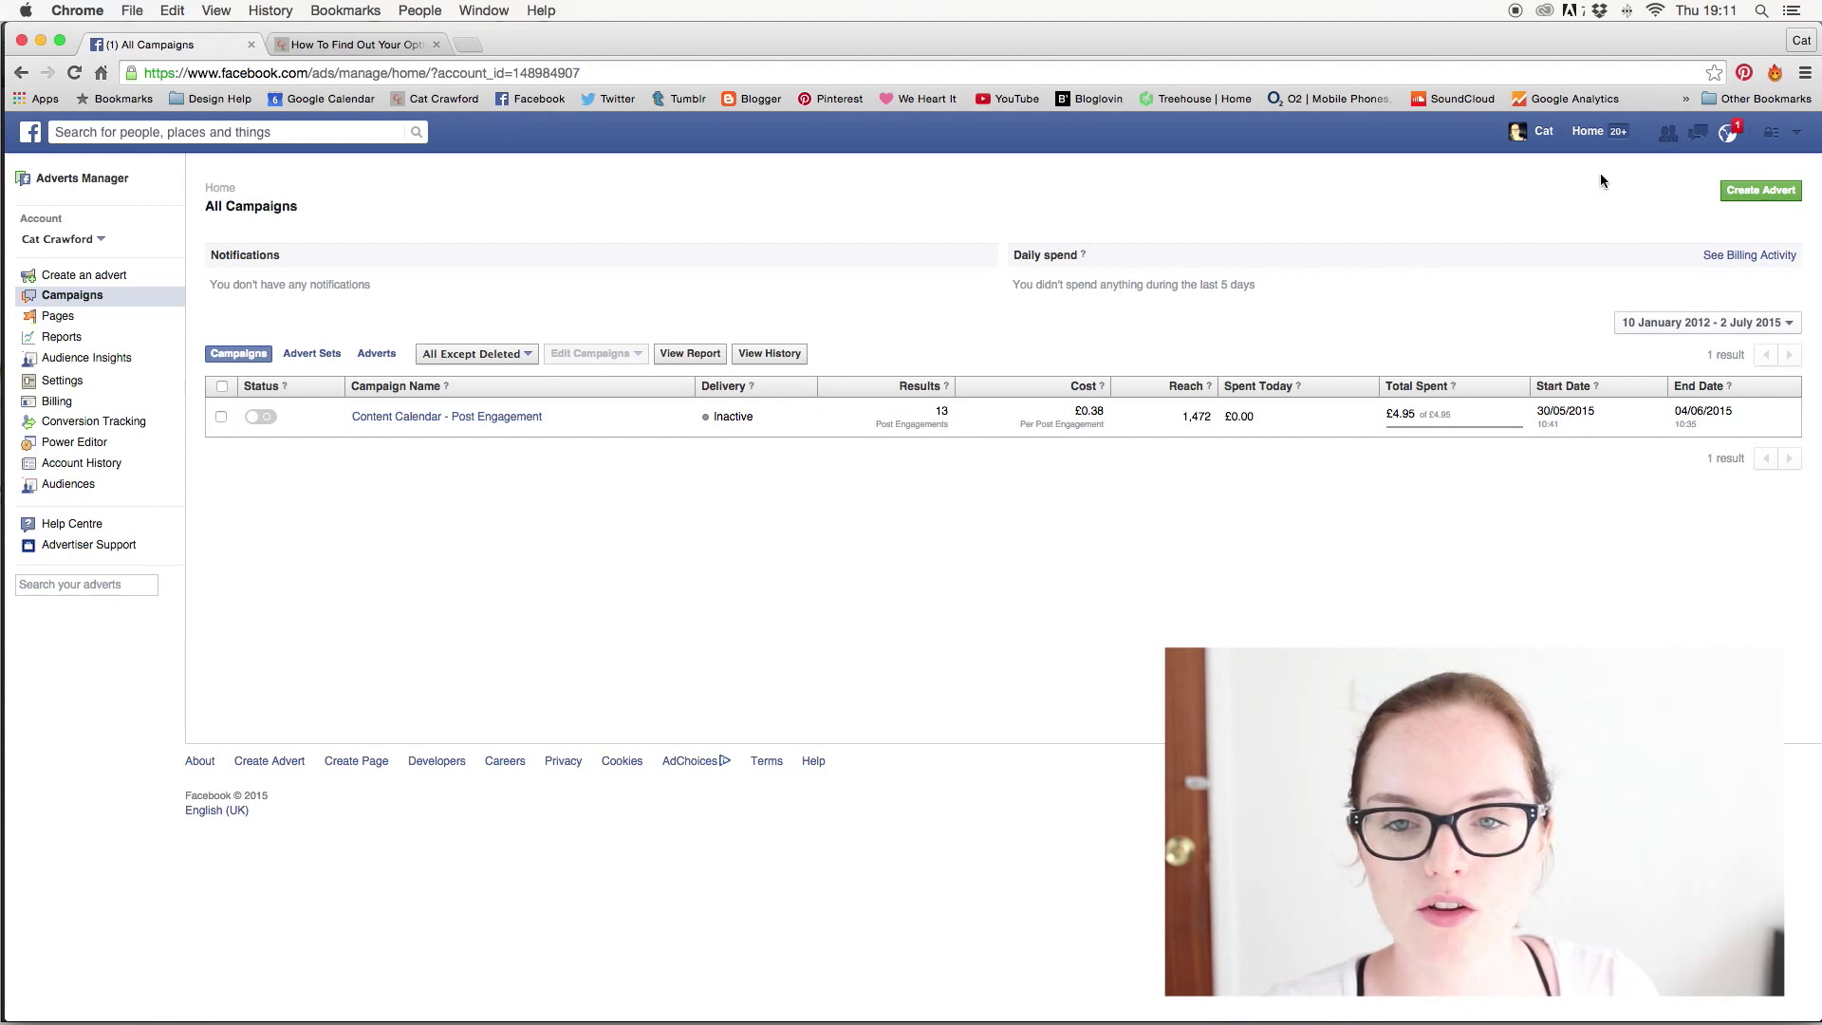
click(1757, 192)
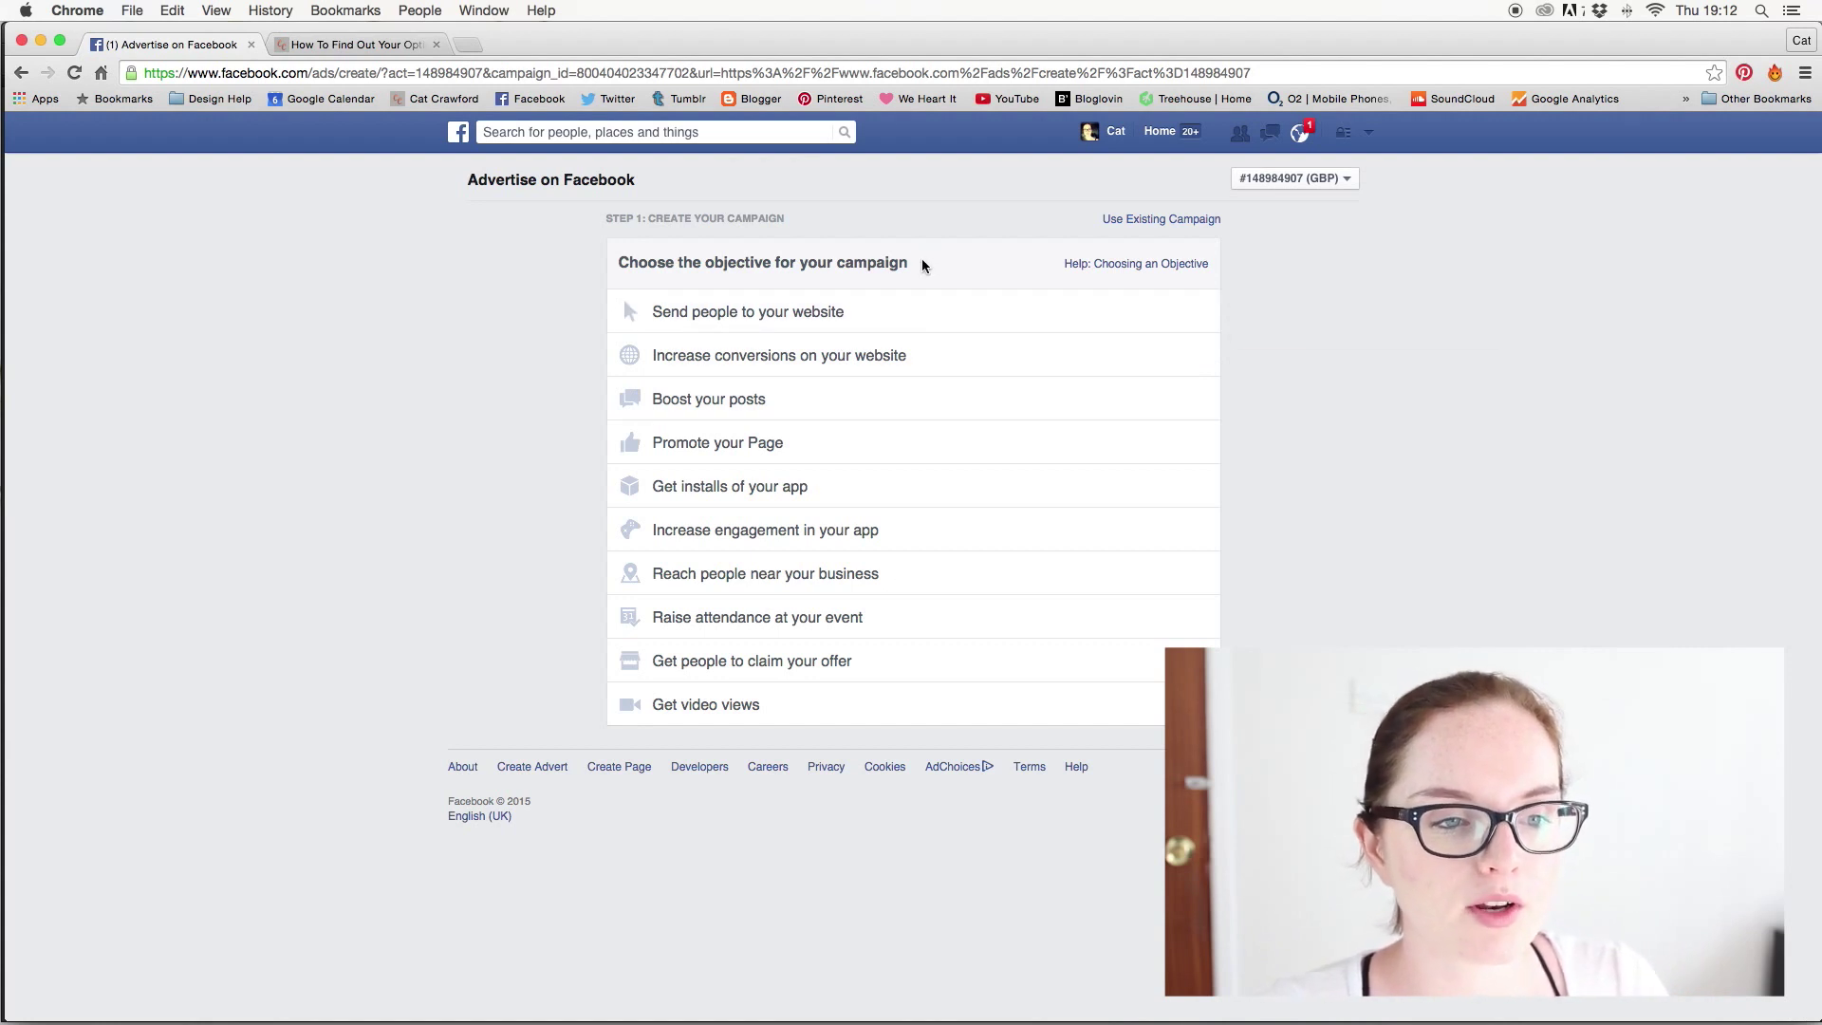
click(835, 327)
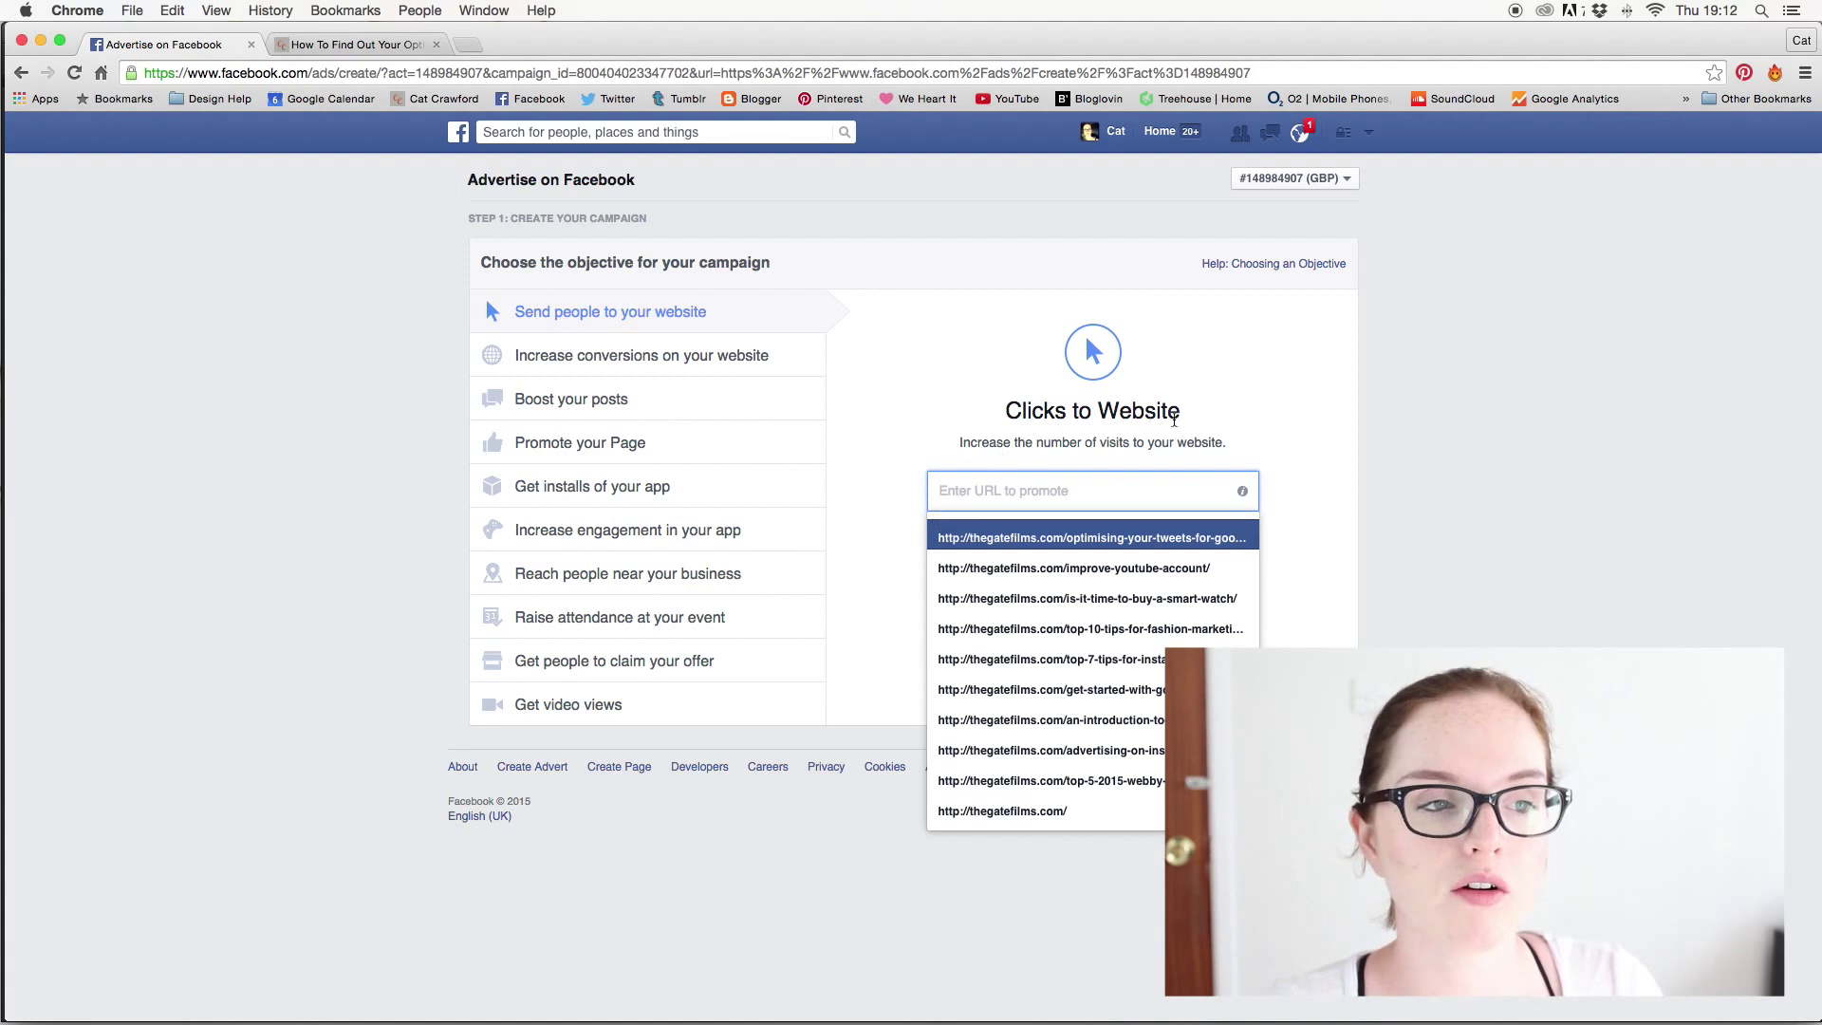
- Copy the address of the Google Analytics custom reports blog post and set it as the URL to promote
click(356, 45)
click(691, 161)
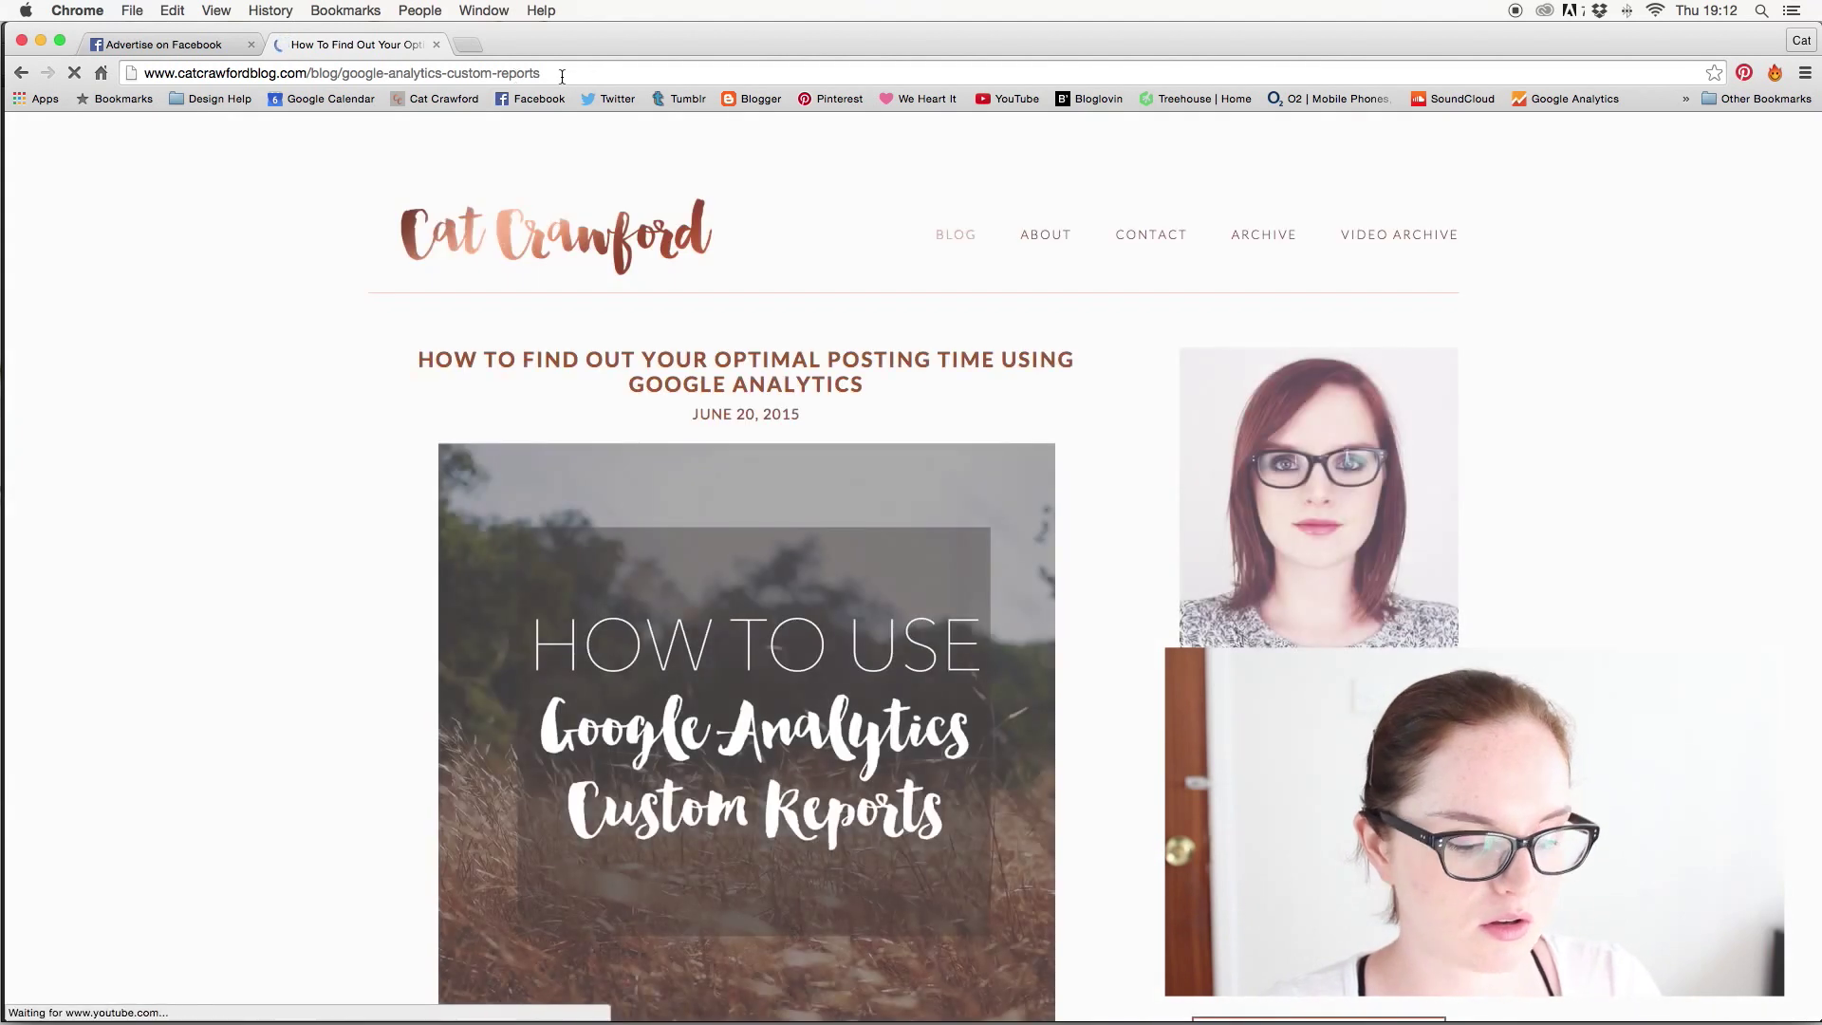
click(582, 75)
key(super+c)
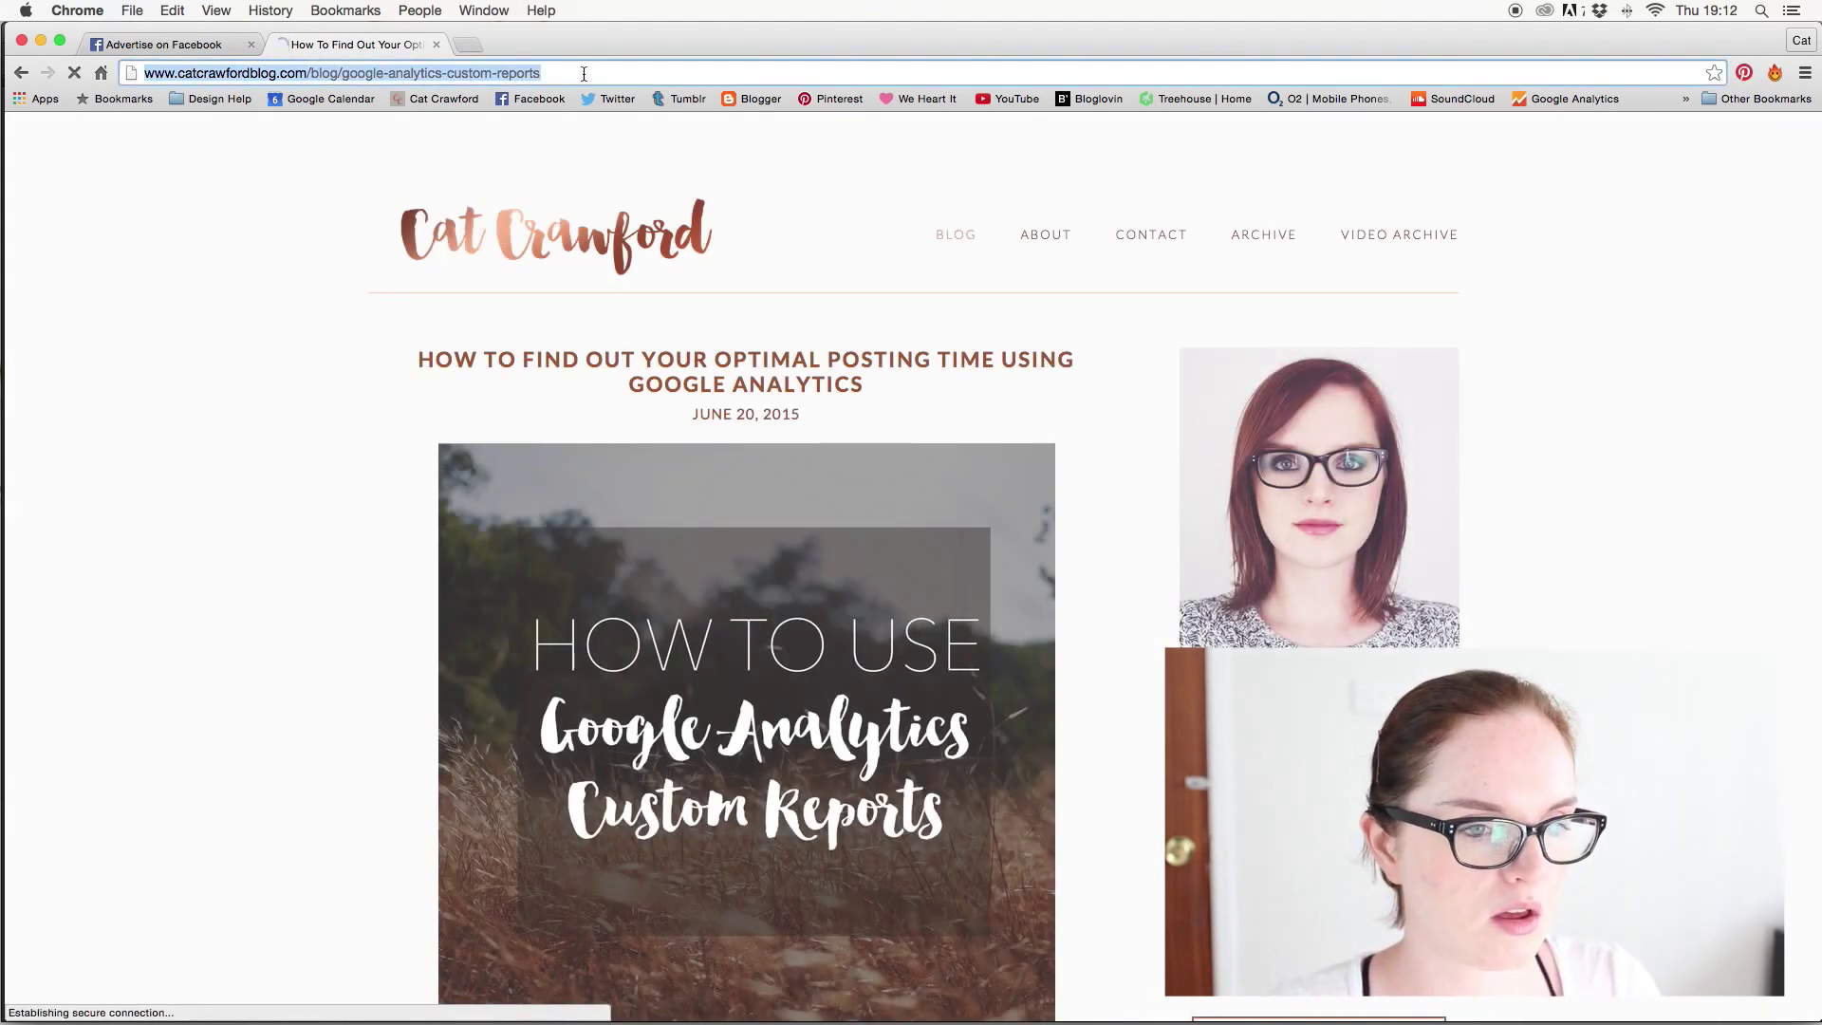
click(140, 49)
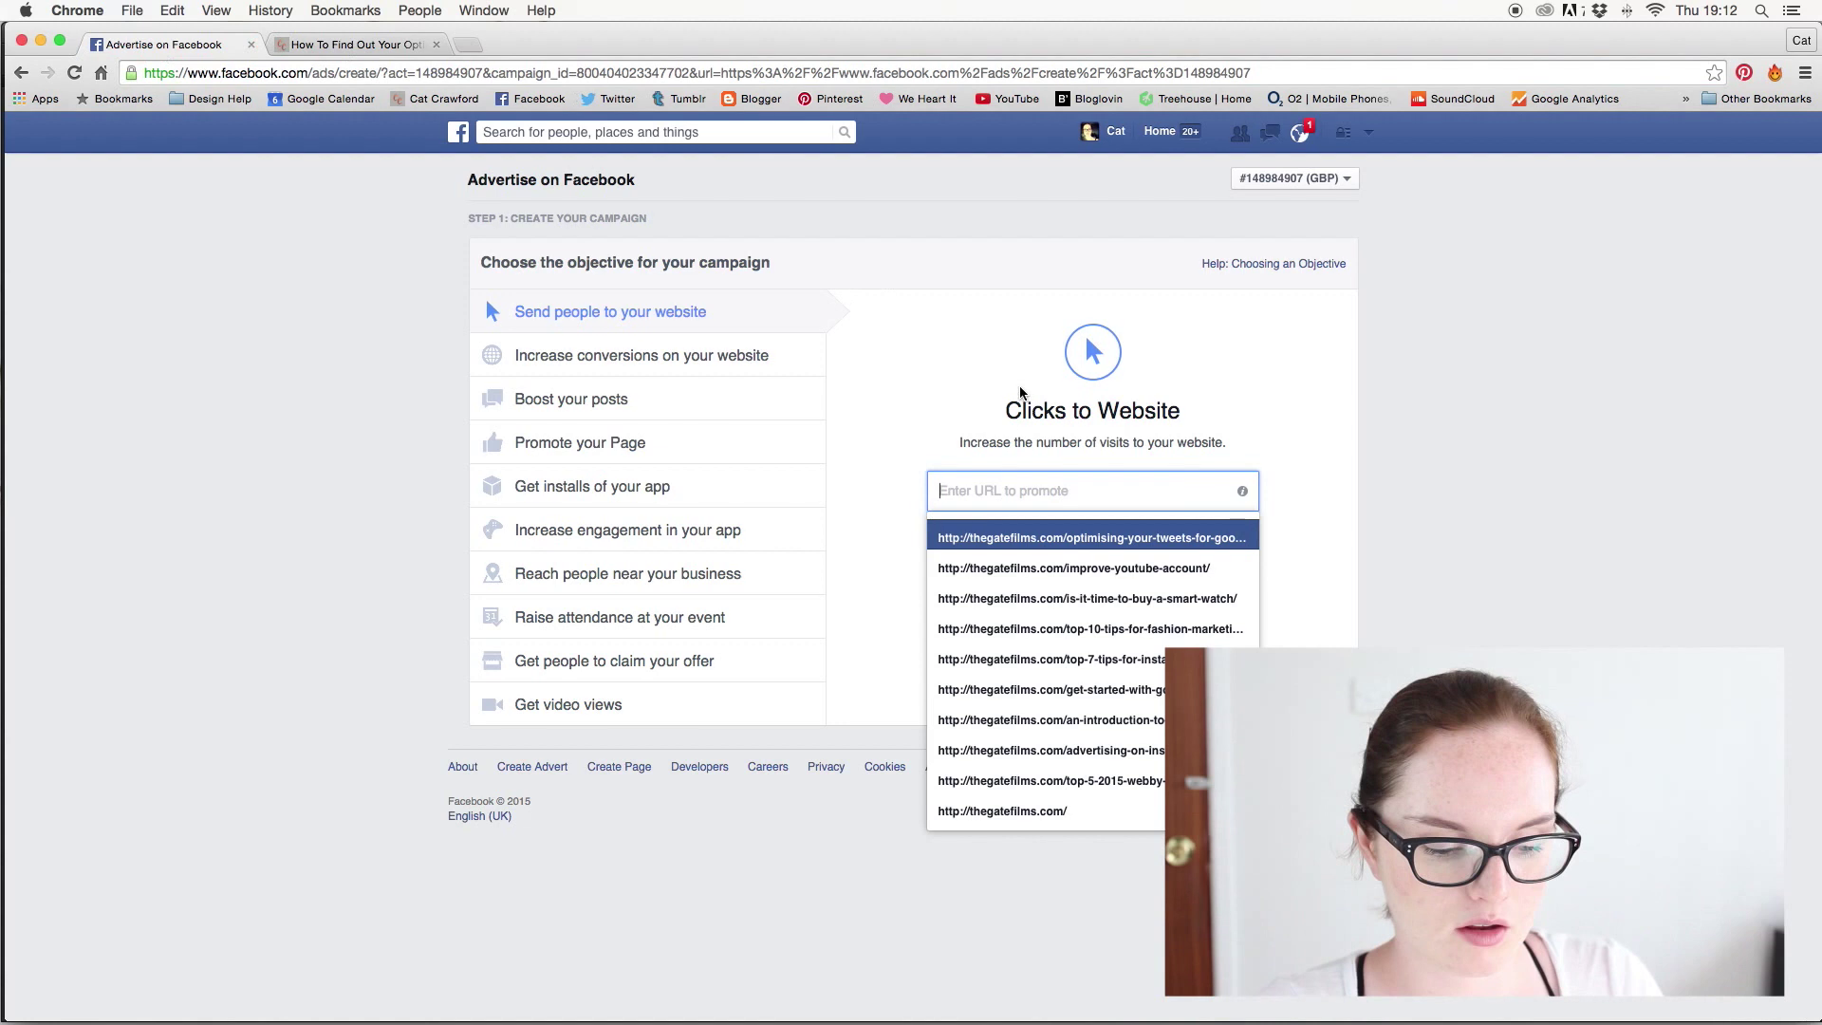
key(super+v)
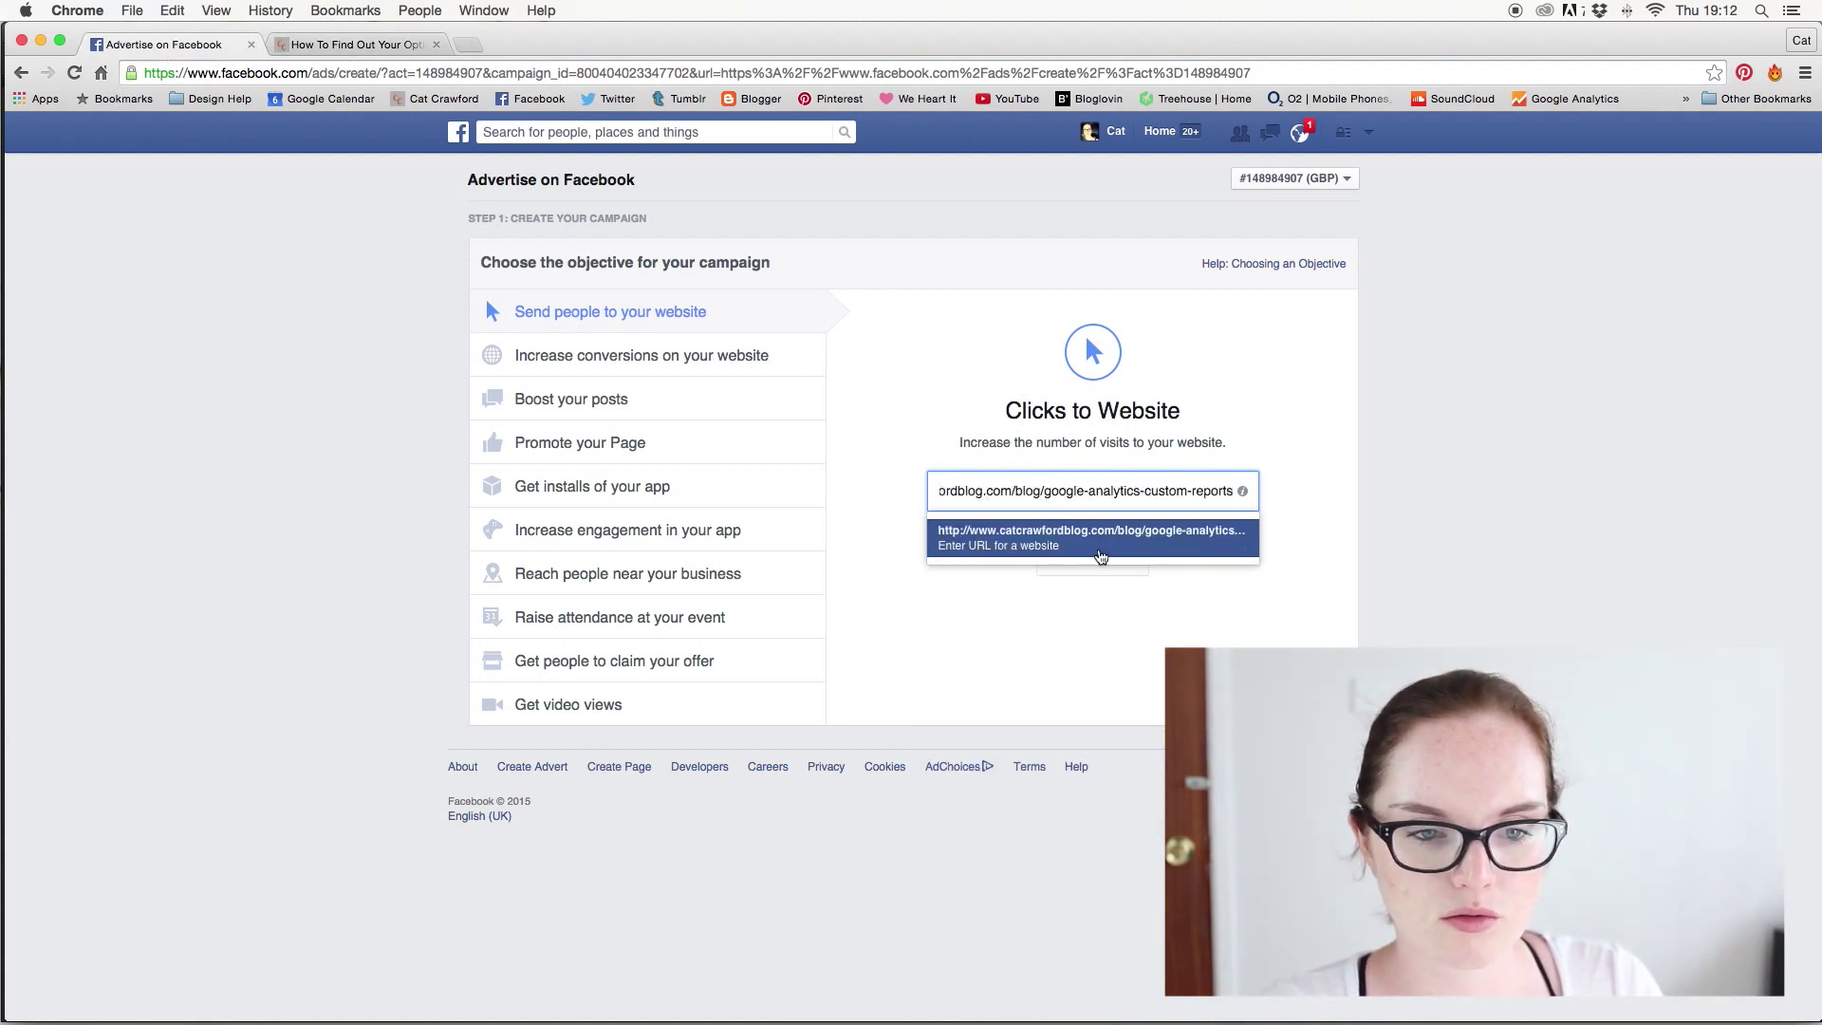
click(1065, 552)
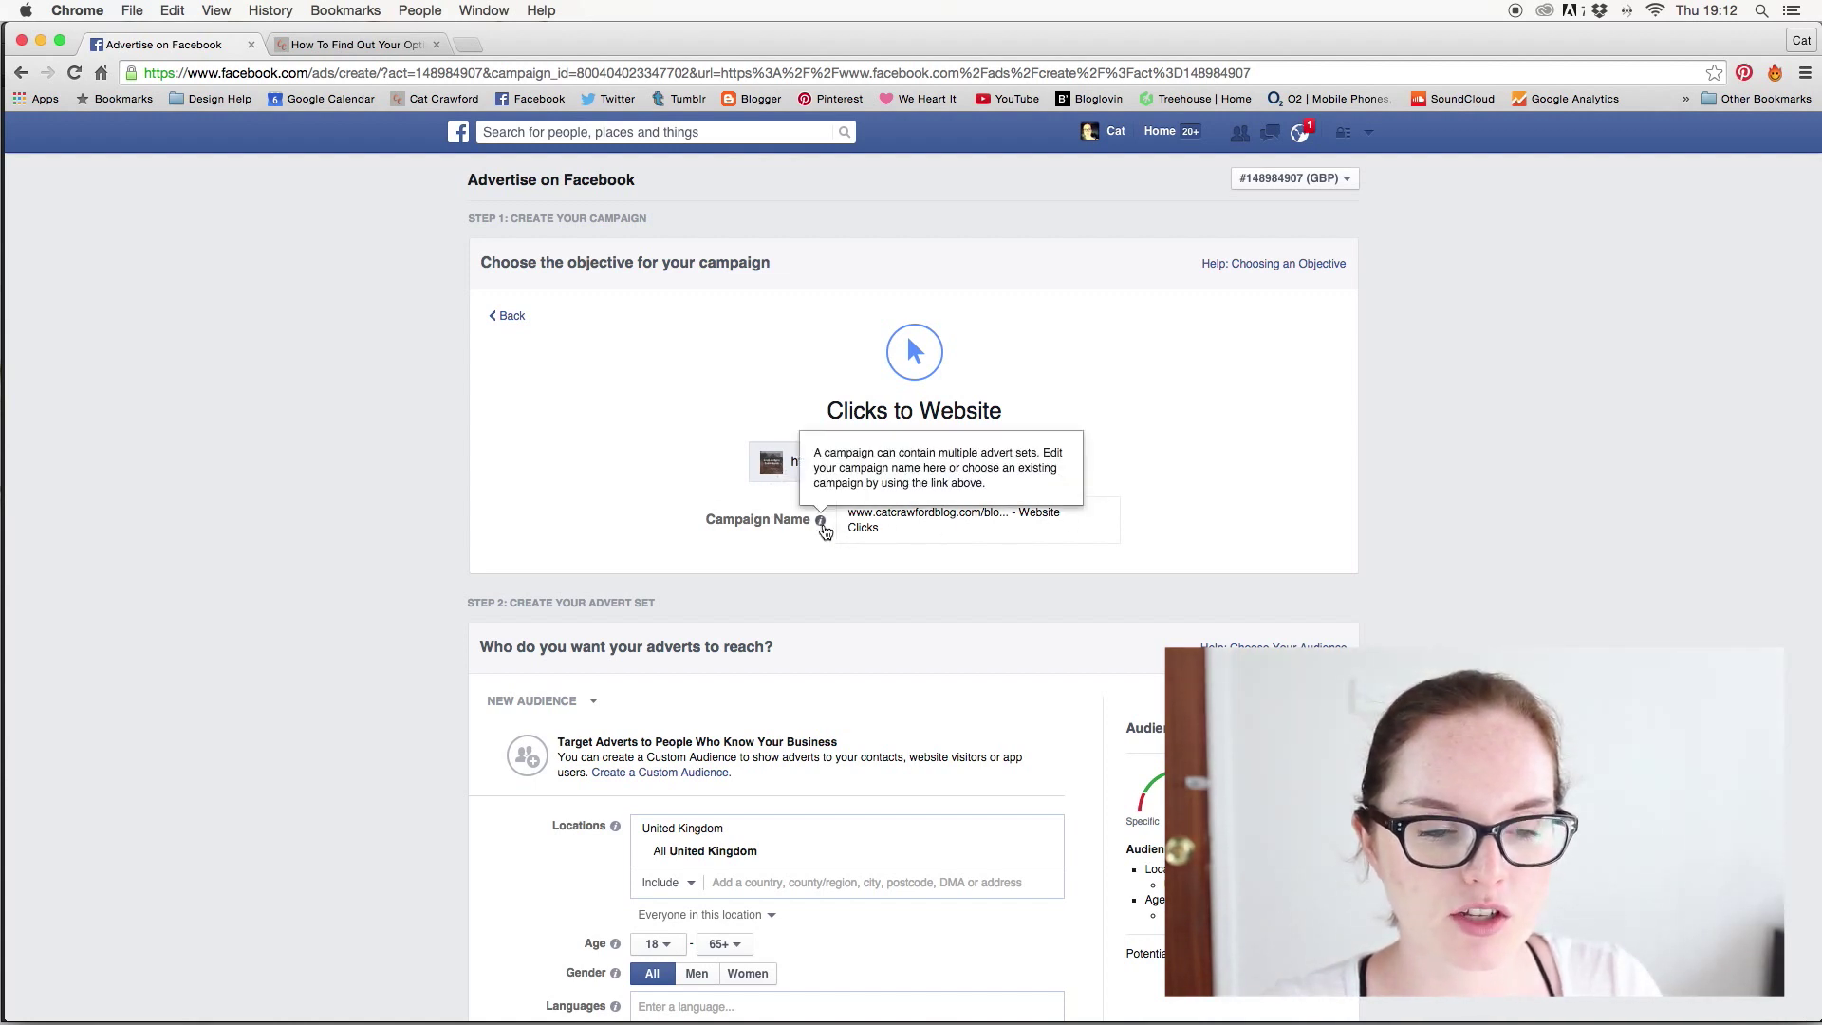
- Replace the default campaign name with "Optimal Posting Time Post", checking the blog post's title for reference
drag(844, 528, 887, 533)
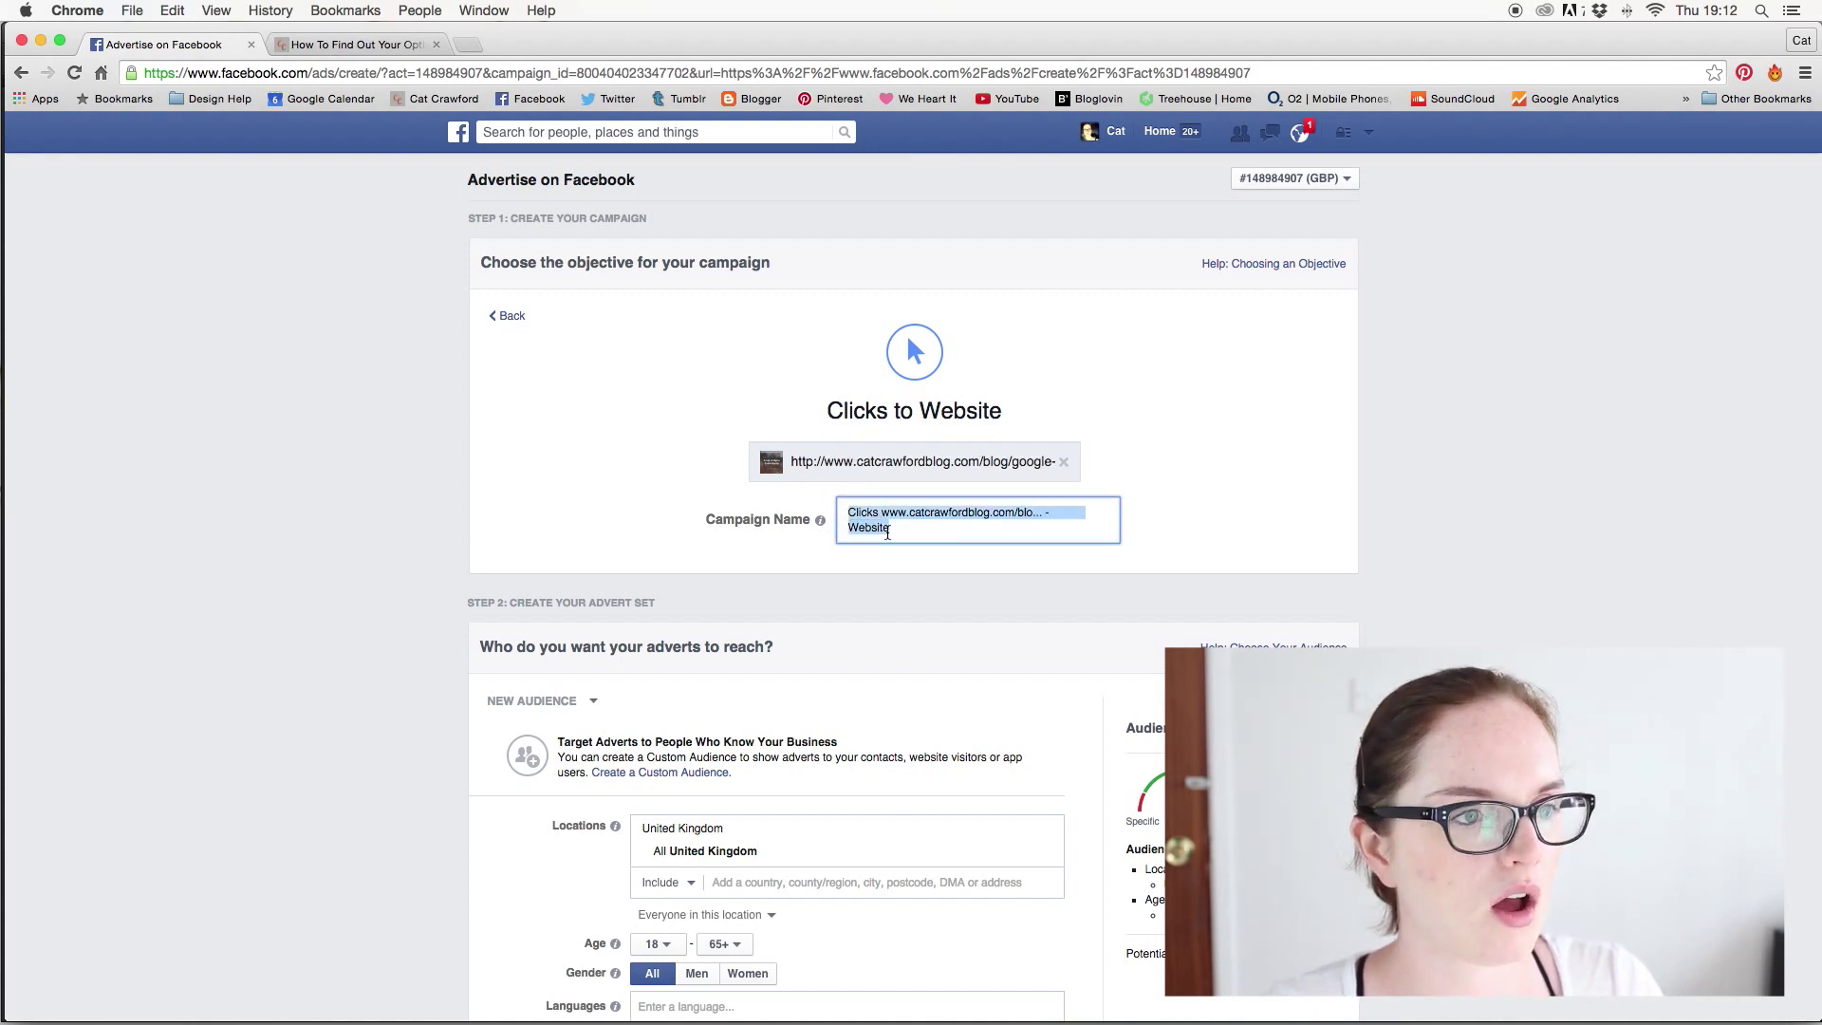
key(BackSpace)
click(344, 45)
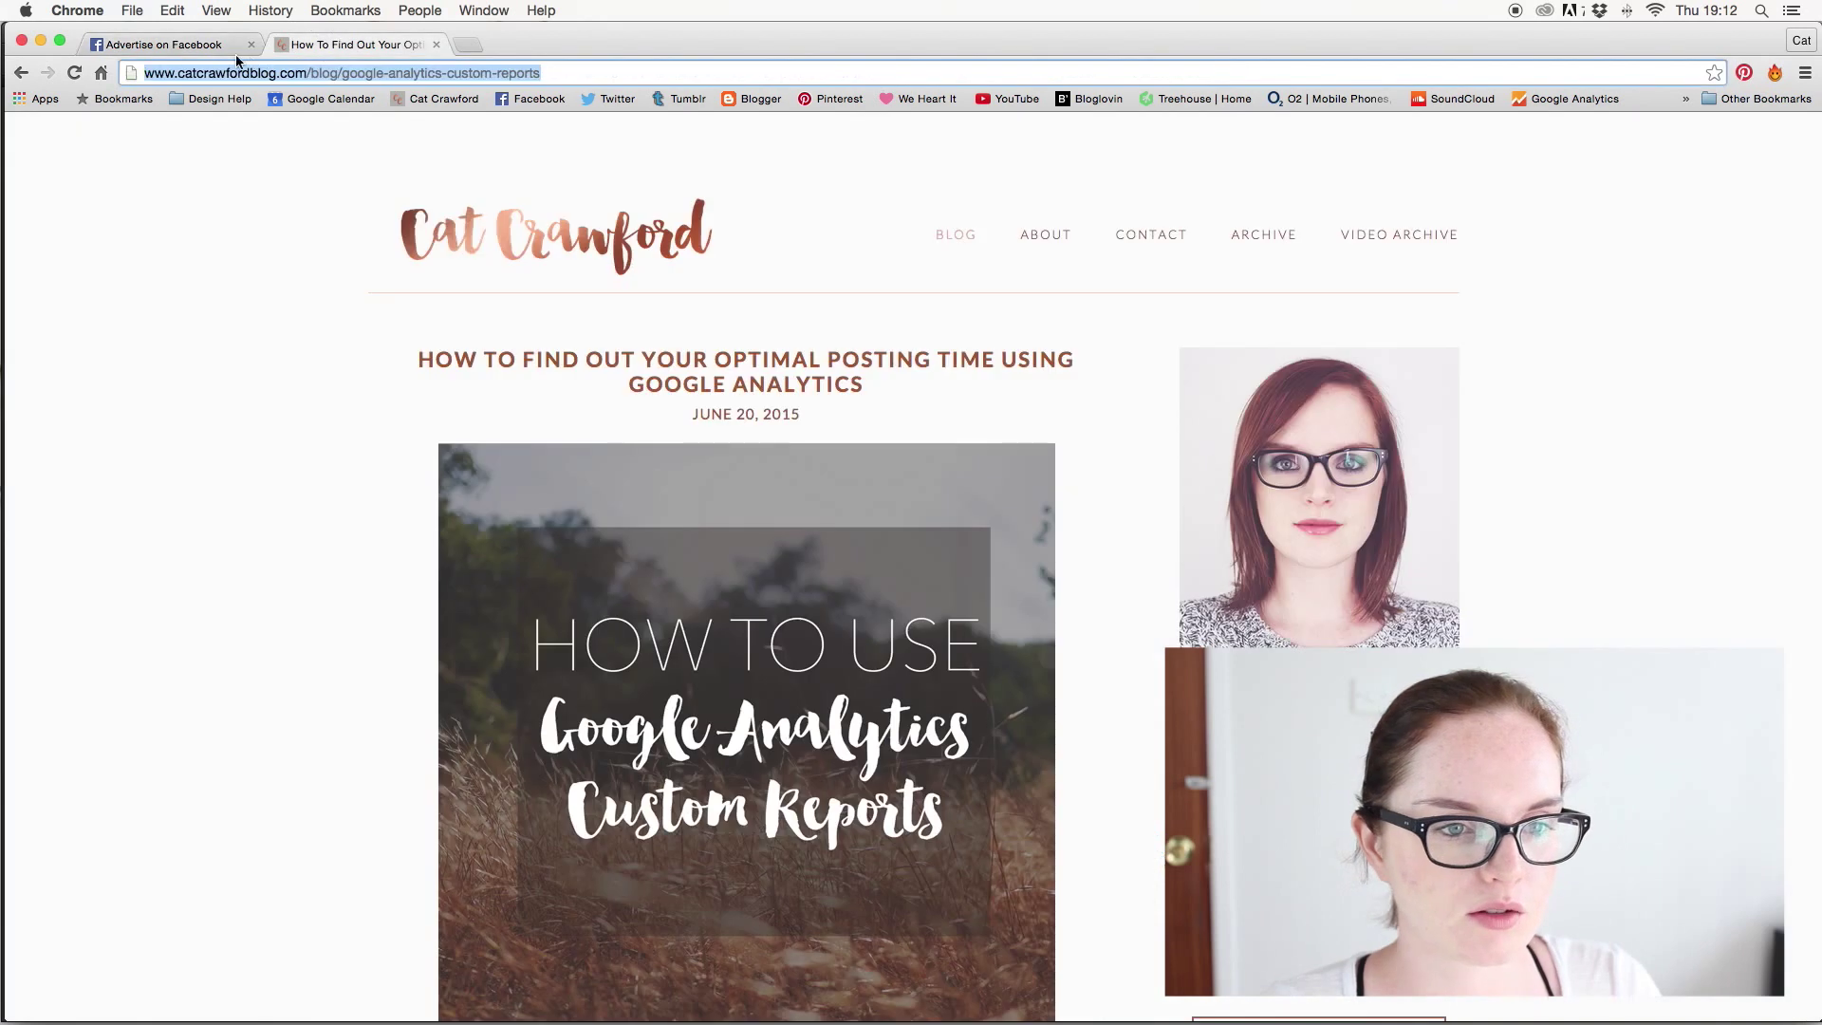
click(163, 47)
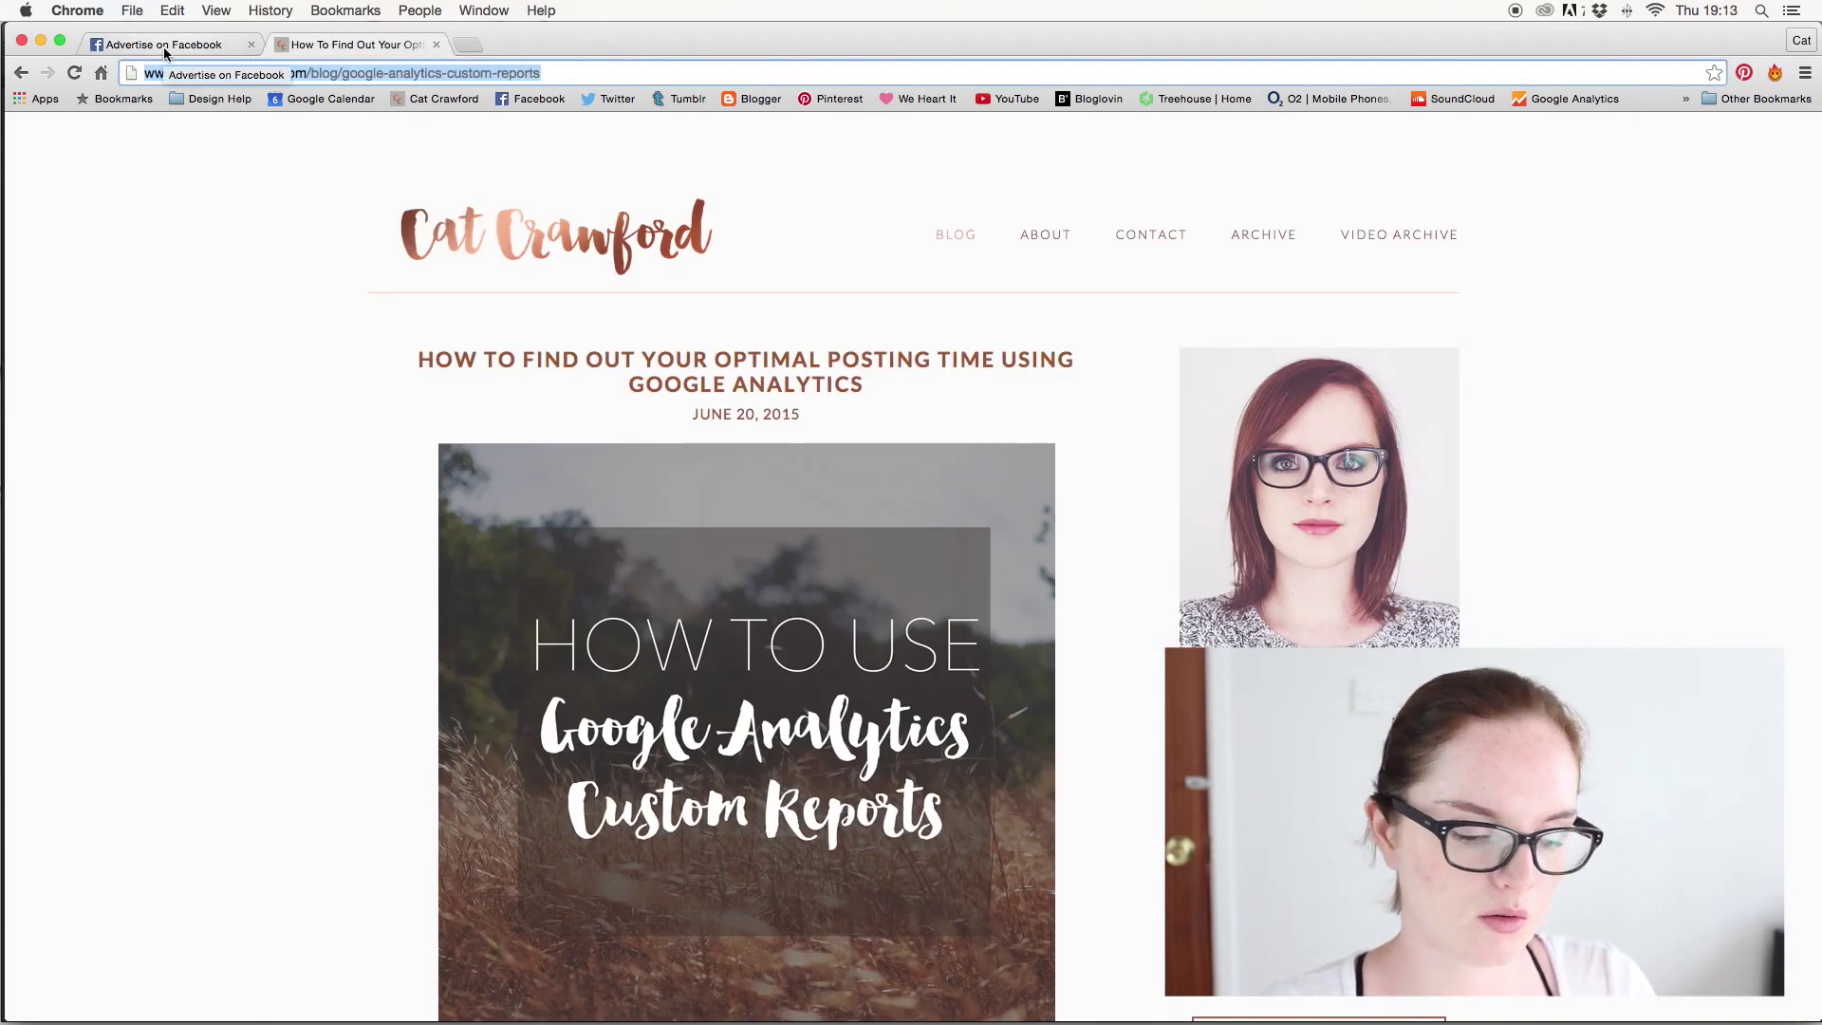
text(Op)
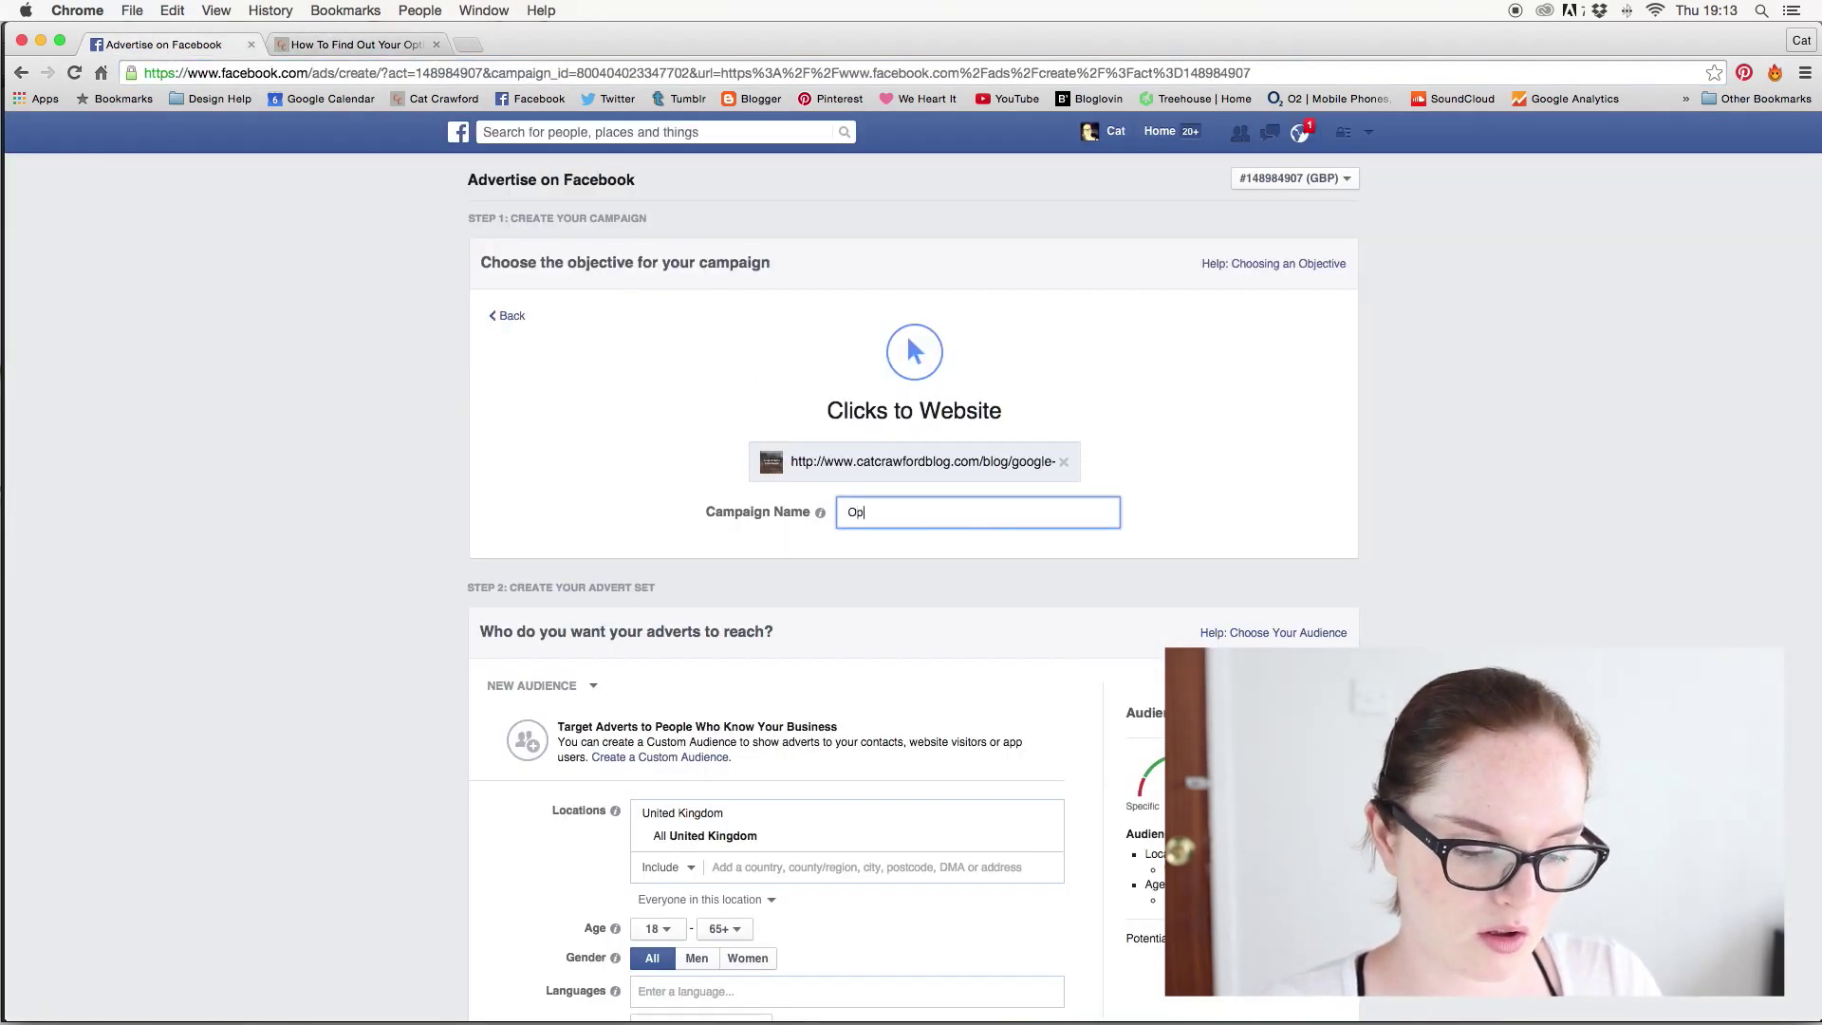
text(timal Posting Time)
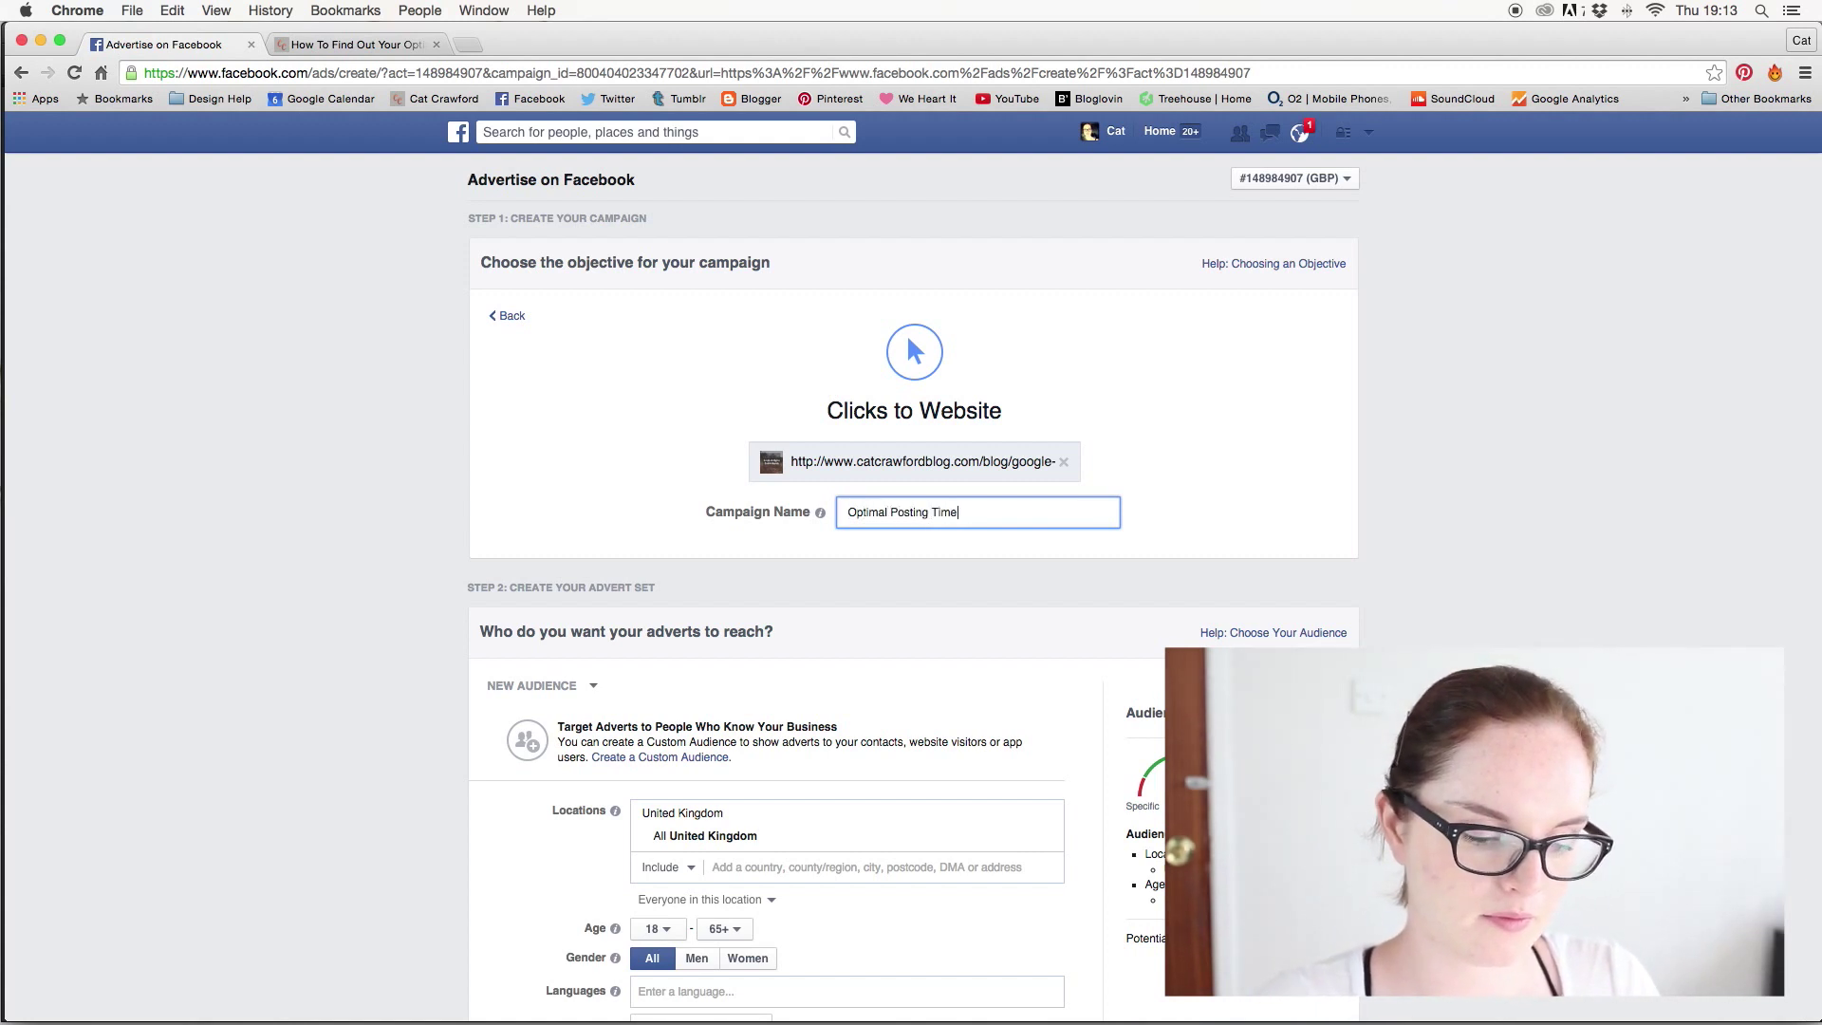
text( Post)
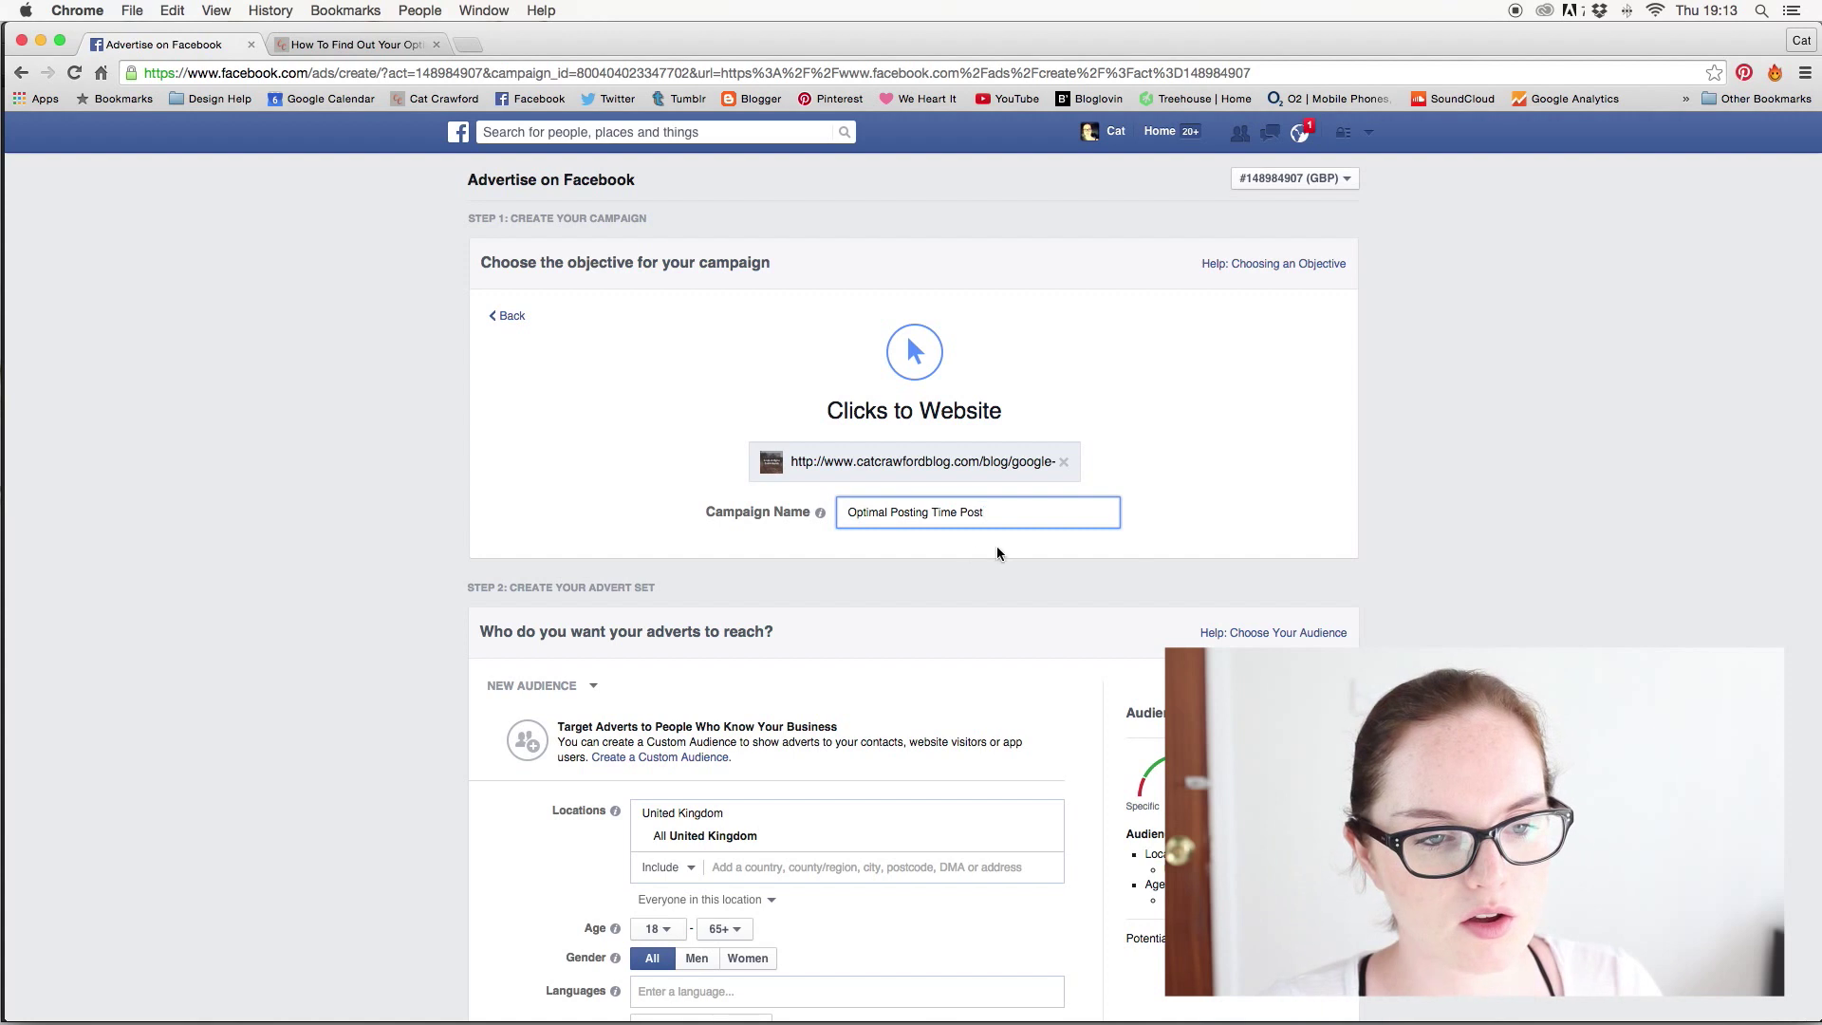
- Add United States to the advert set's target locations alongside United Kingdom
scroll(817, 289, down, 5)
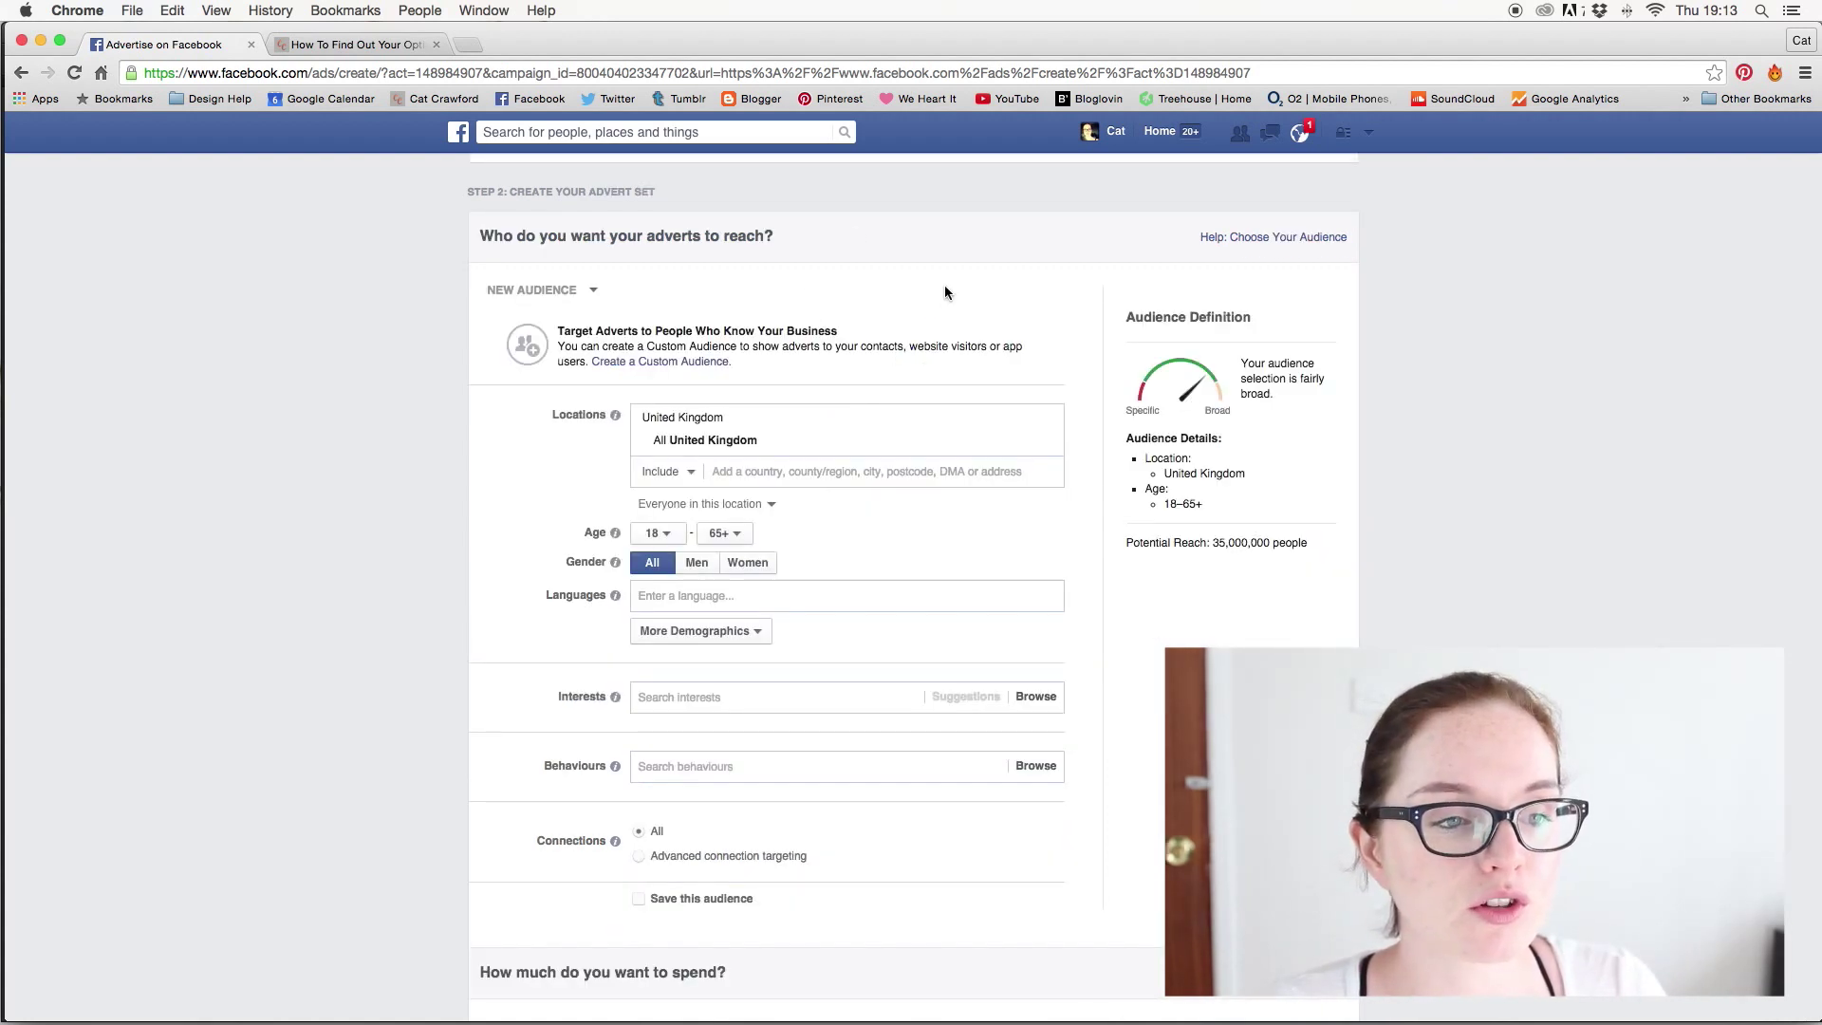
scroll(854, 304, down, 1)
scroll(855, 309, down, 1)
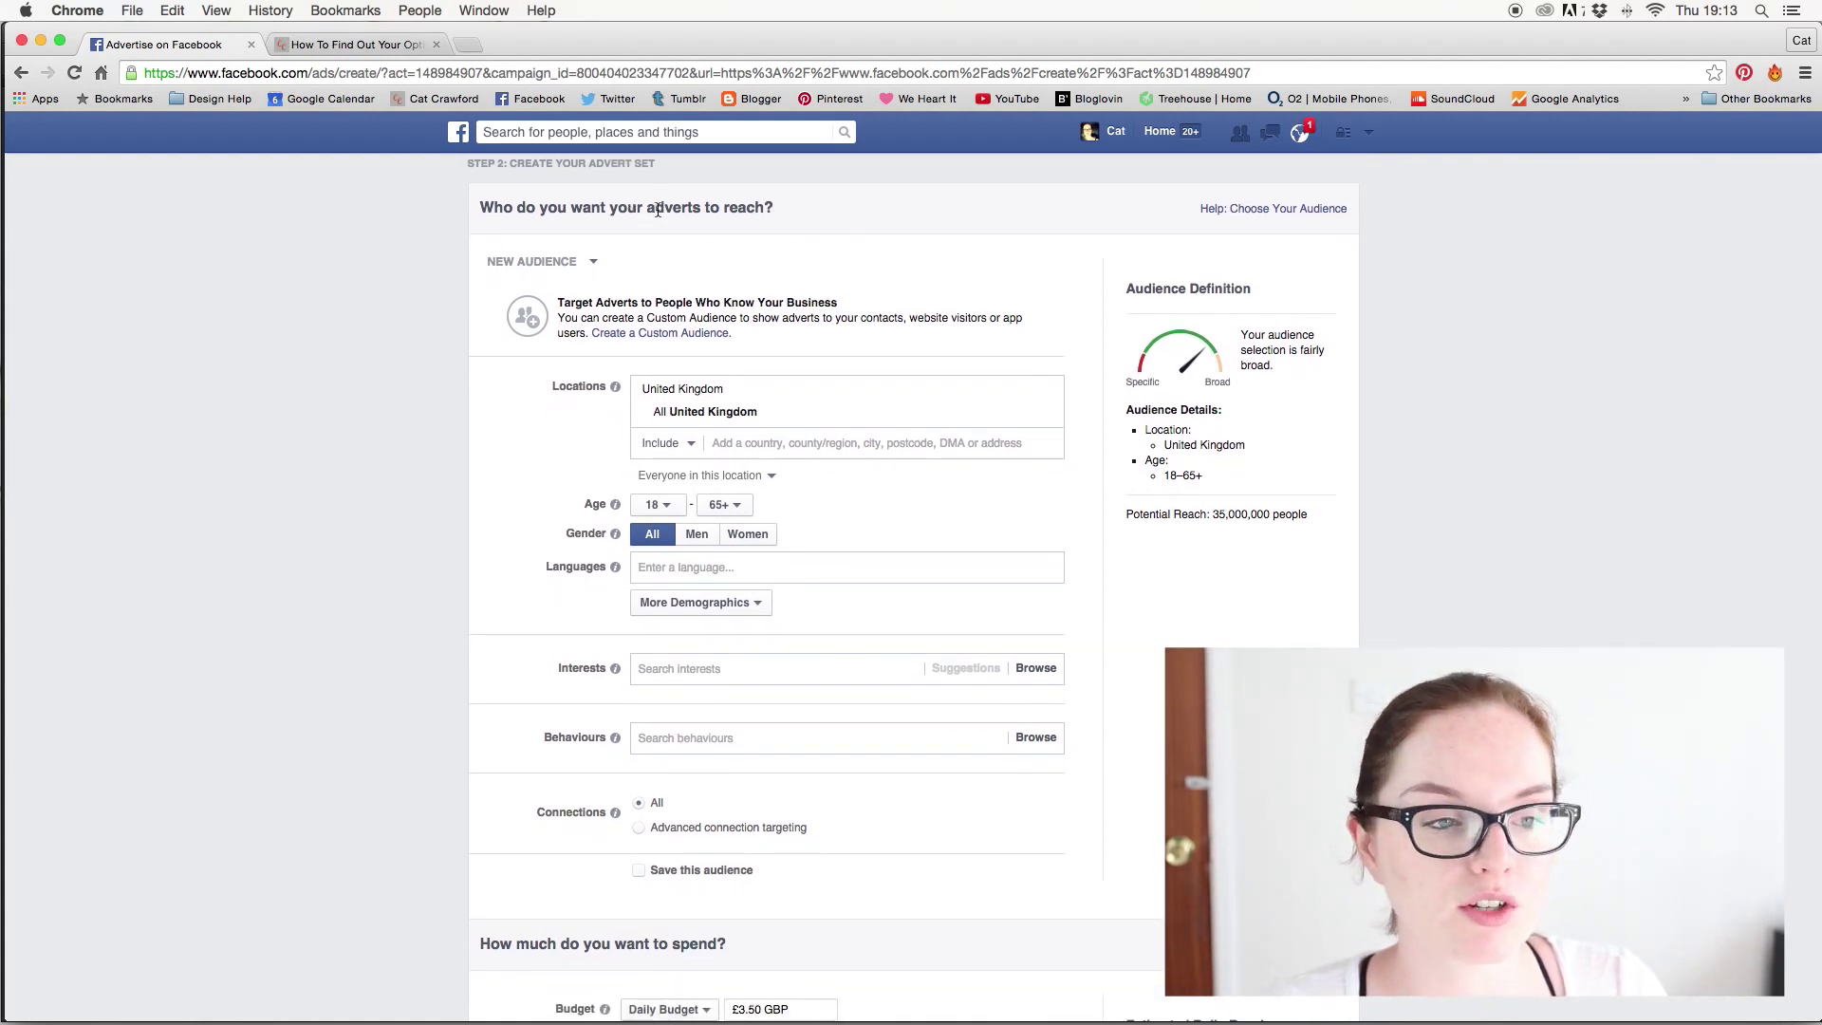
scroll(898, 253, down, 5)
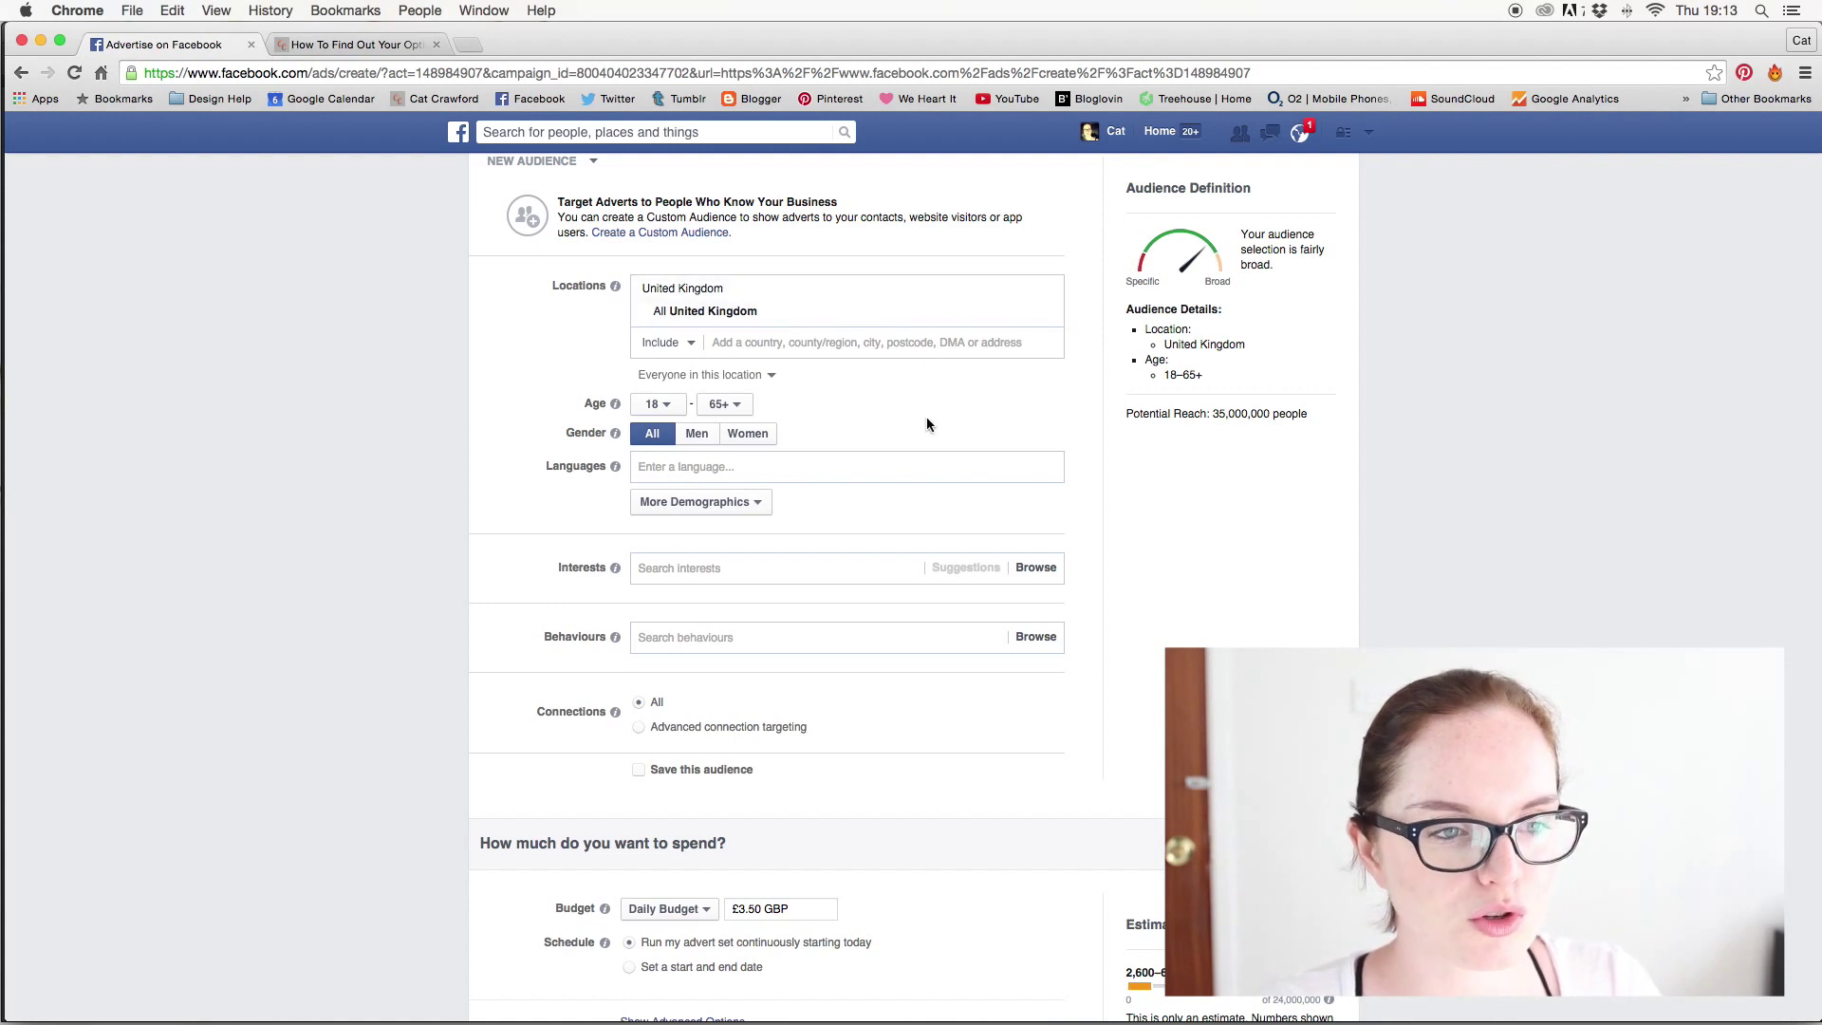
scroll(926, 418, down, 1)
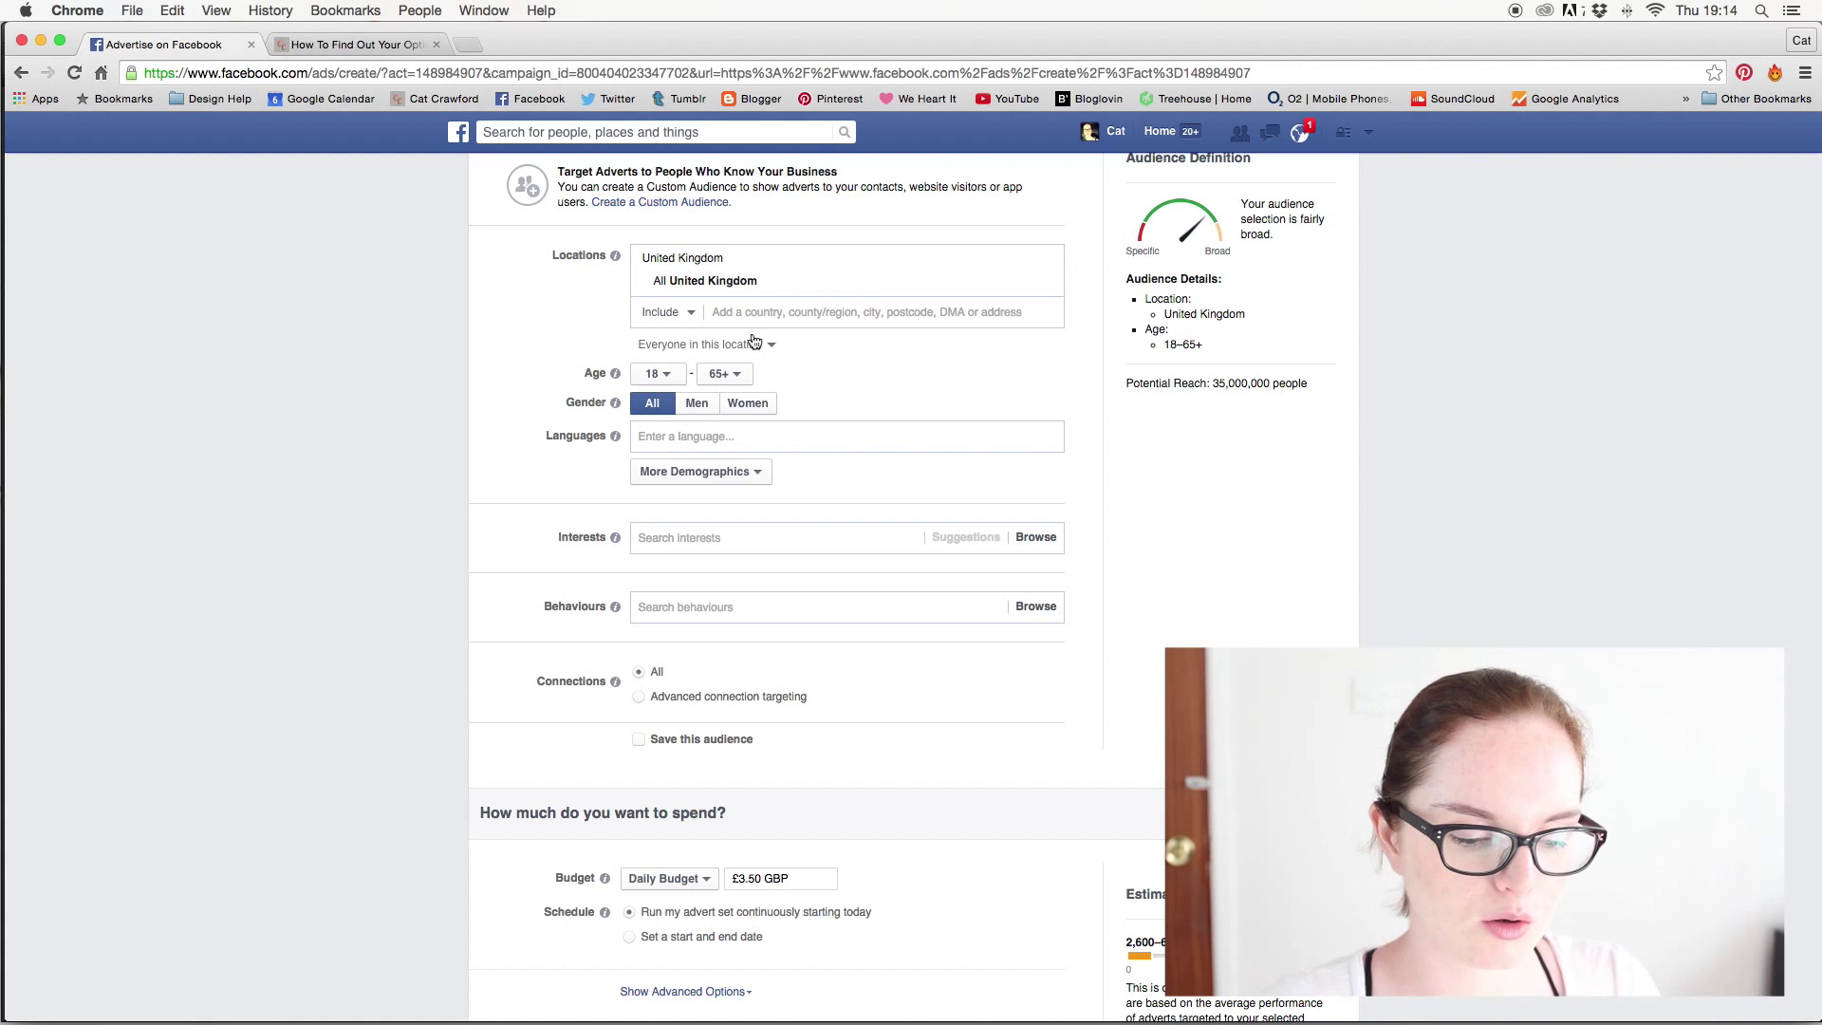
click(763, 313)
text(United)
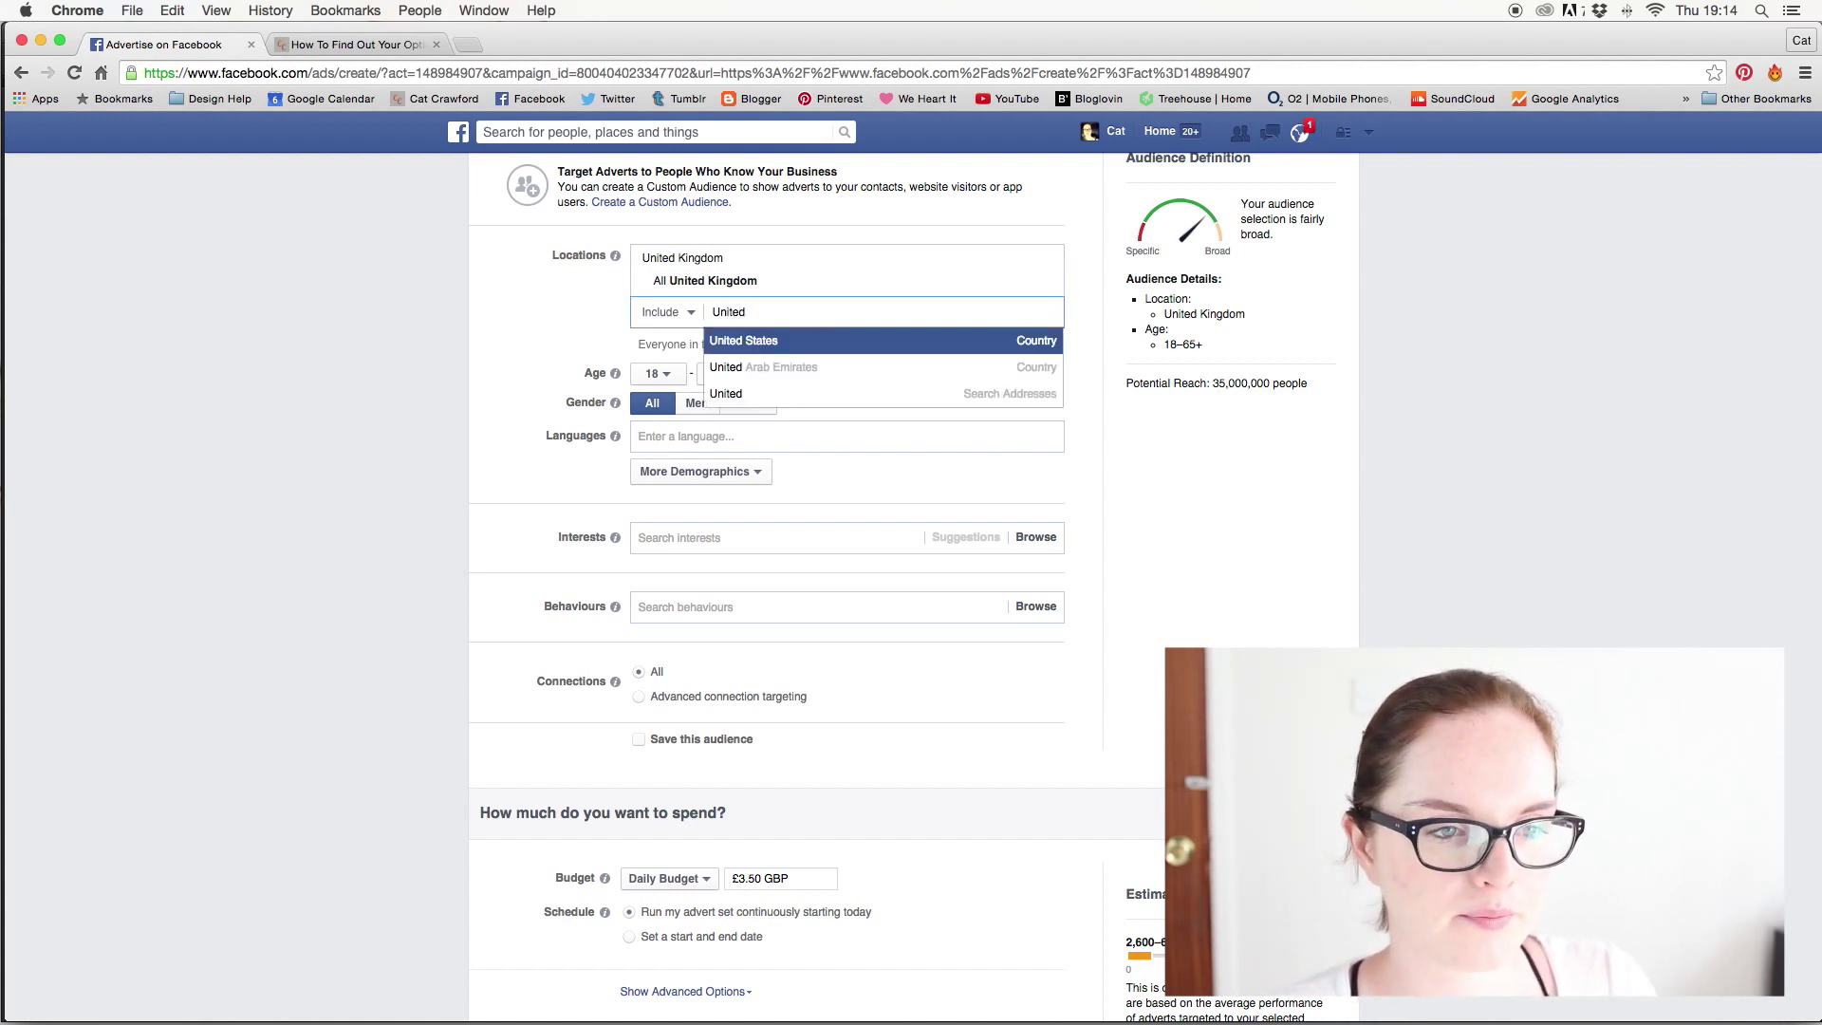
click(776, 340)
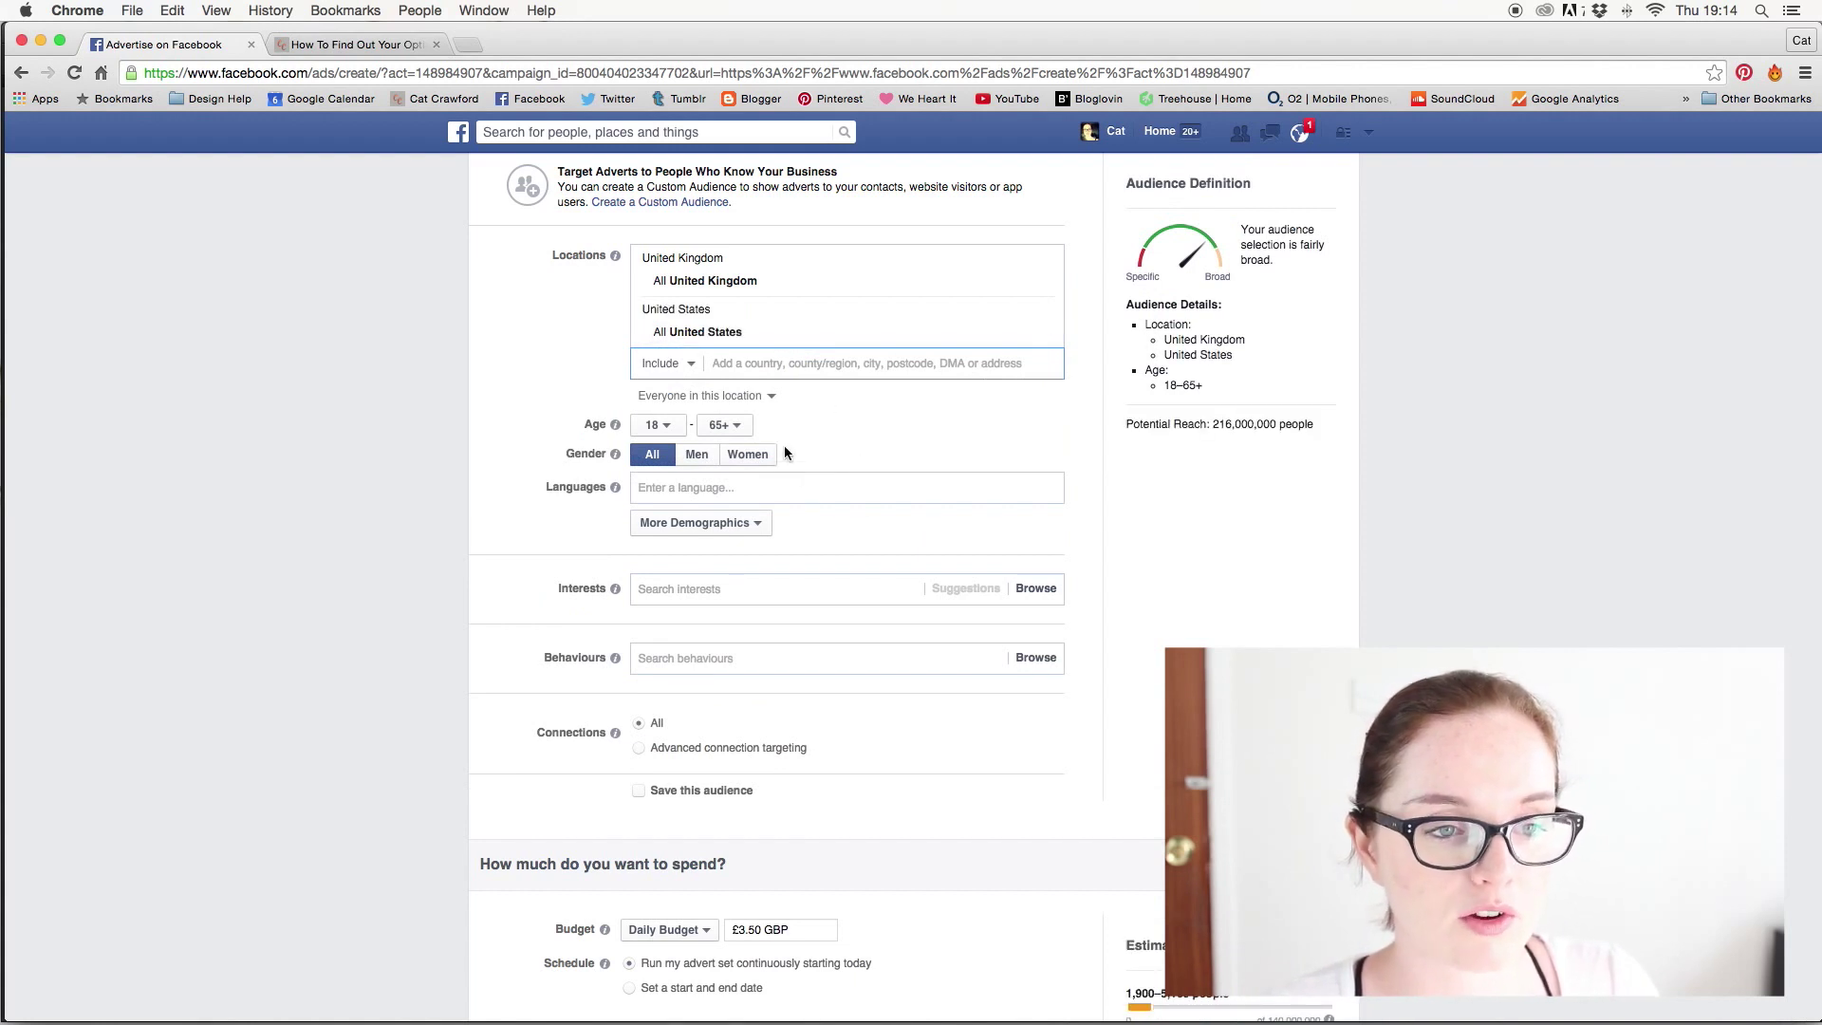
- Set the maximum age of the target audience to 35
scroll(807, 459, down, 2)
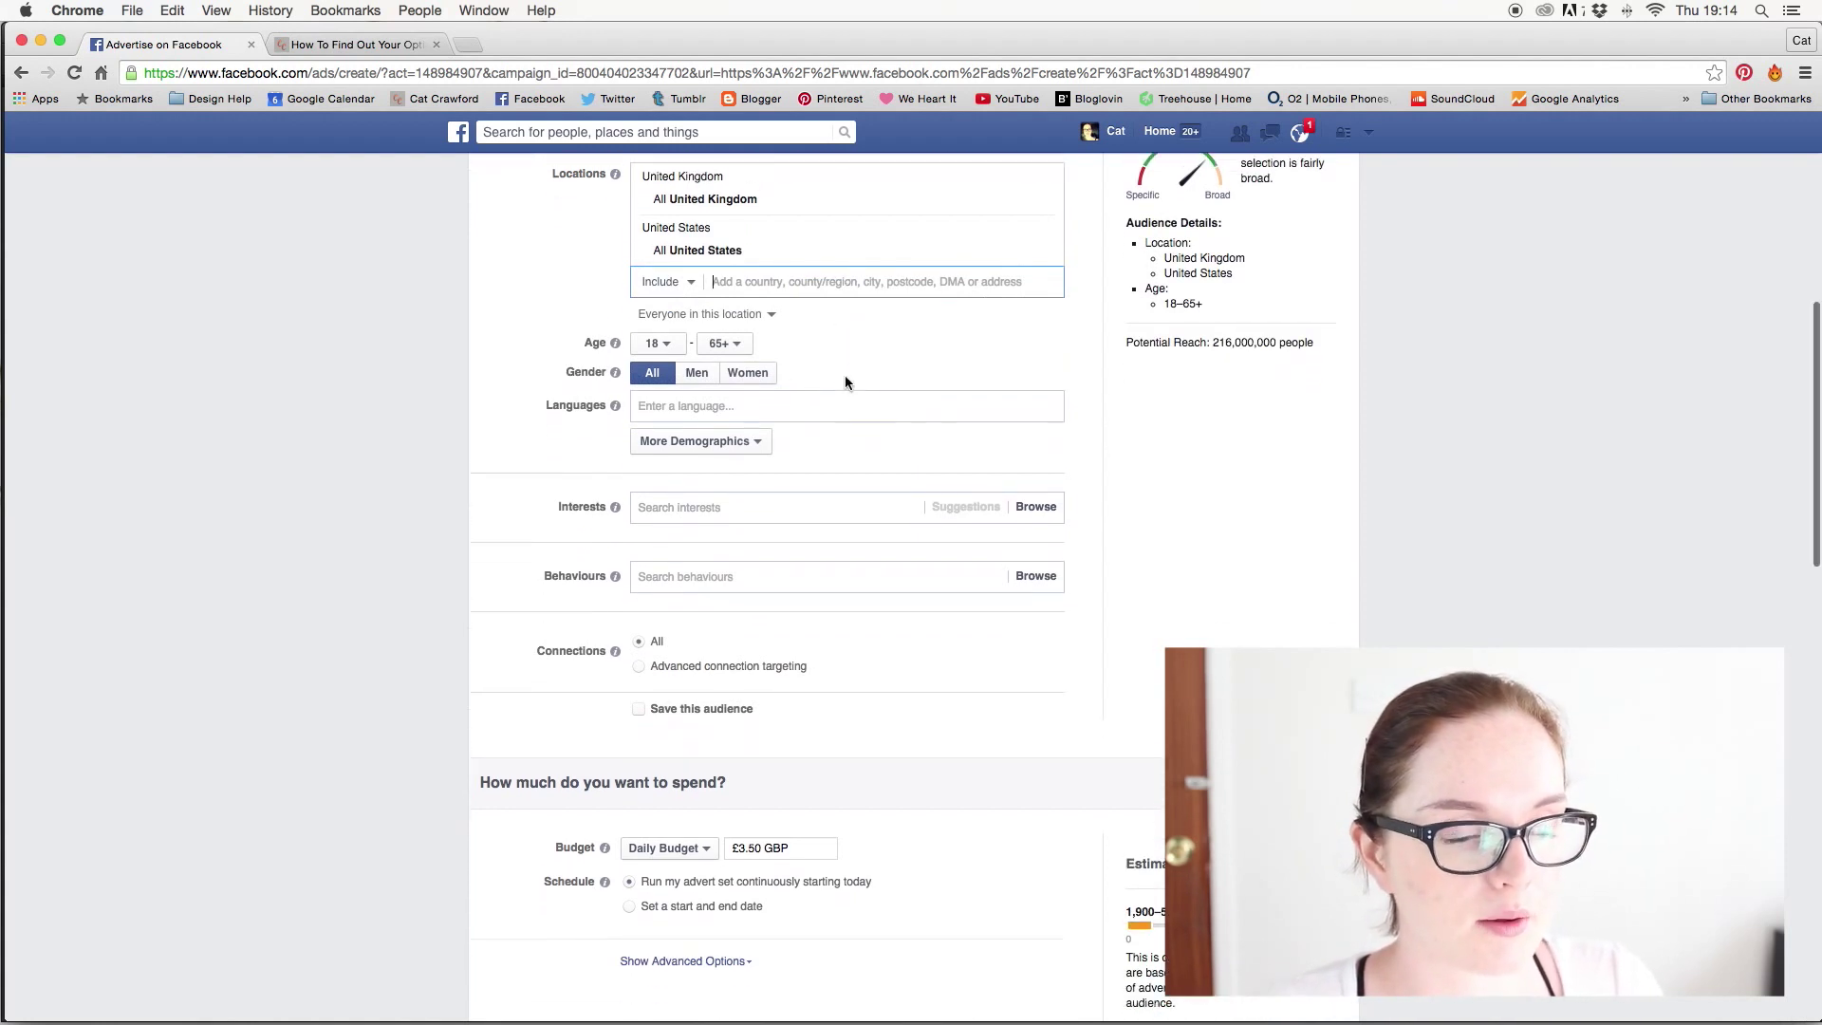
scroll(845, 382, down, 1)
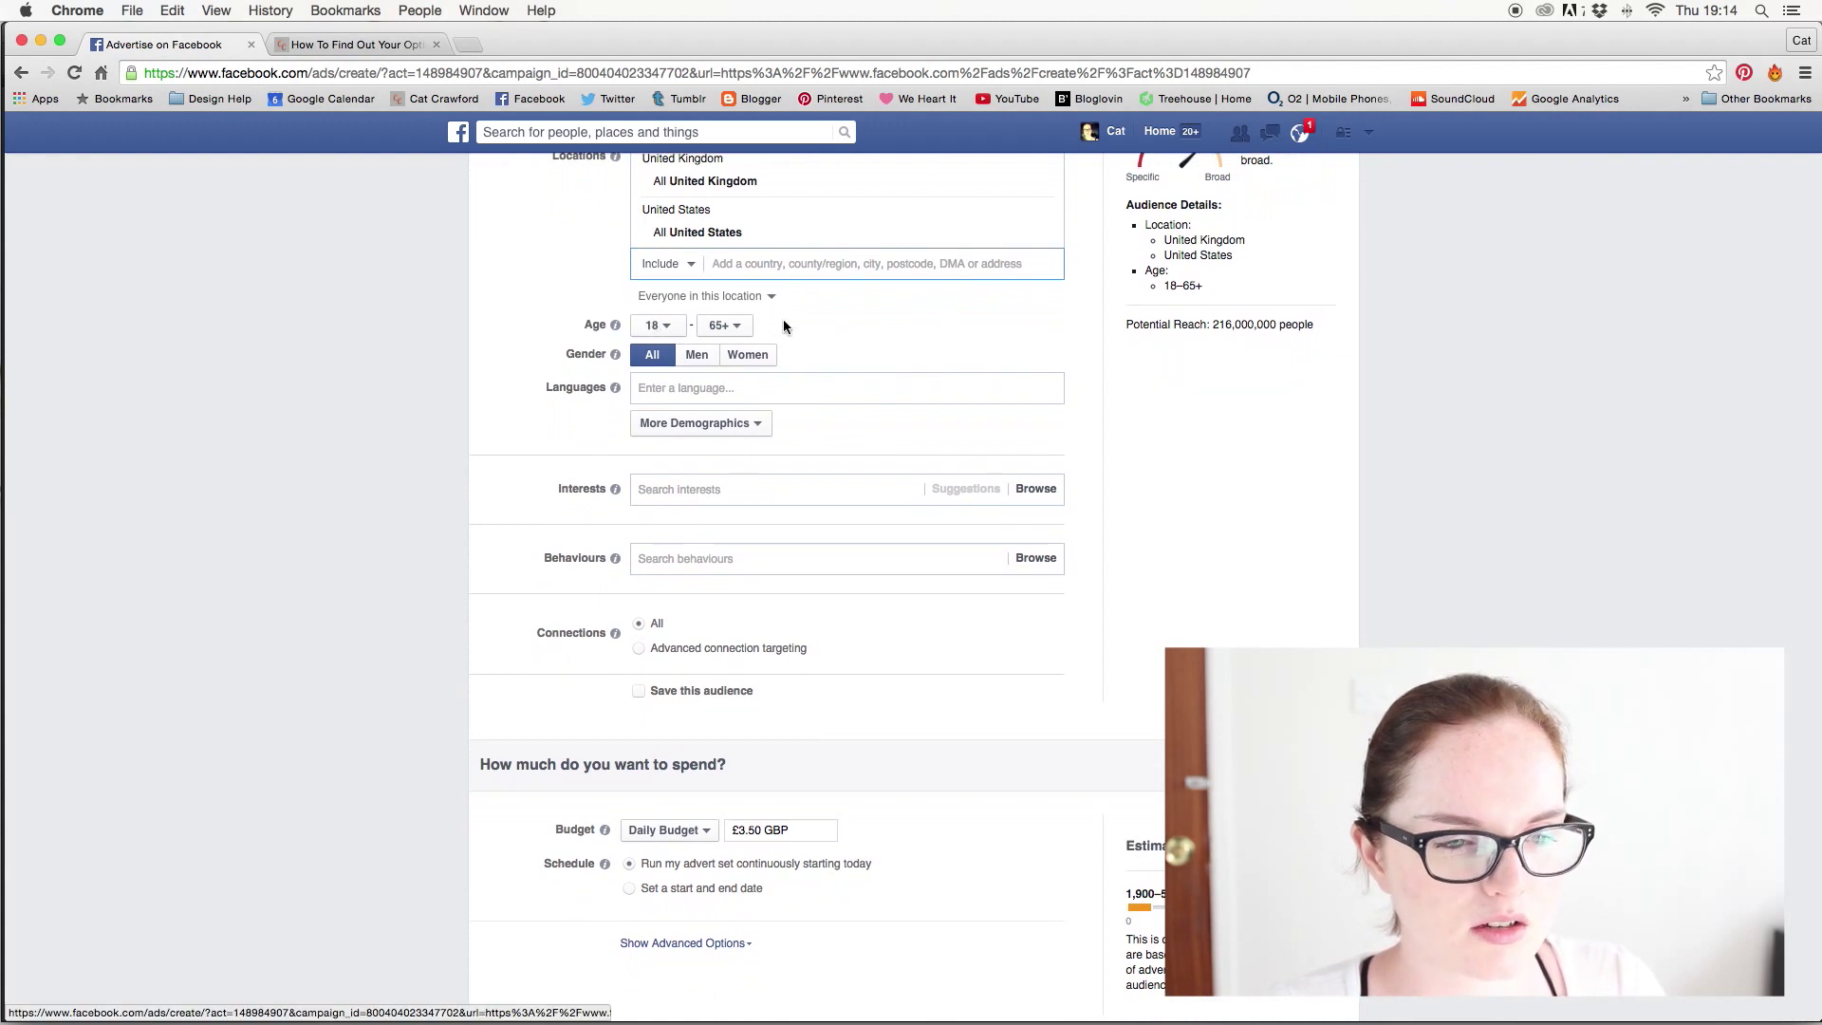
scroll(858, 304, up, 4)
scroll(846, 459, down, 3)
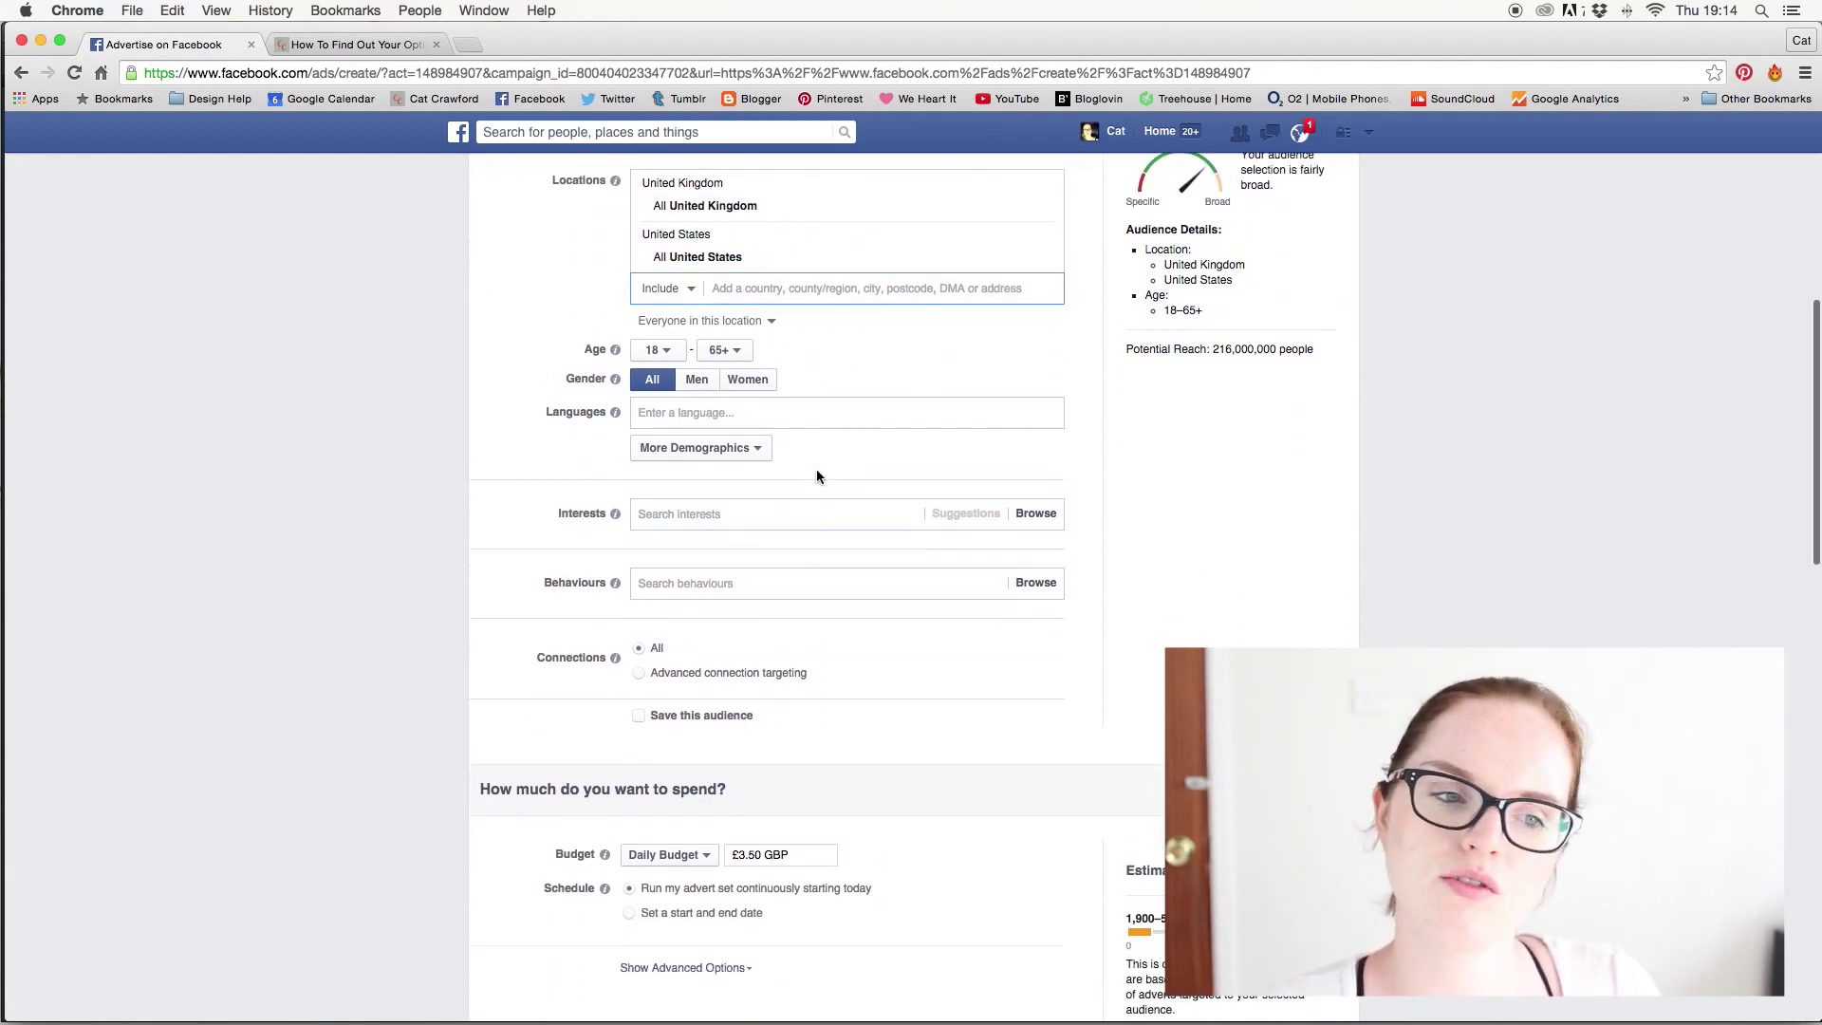
click(729, 352)
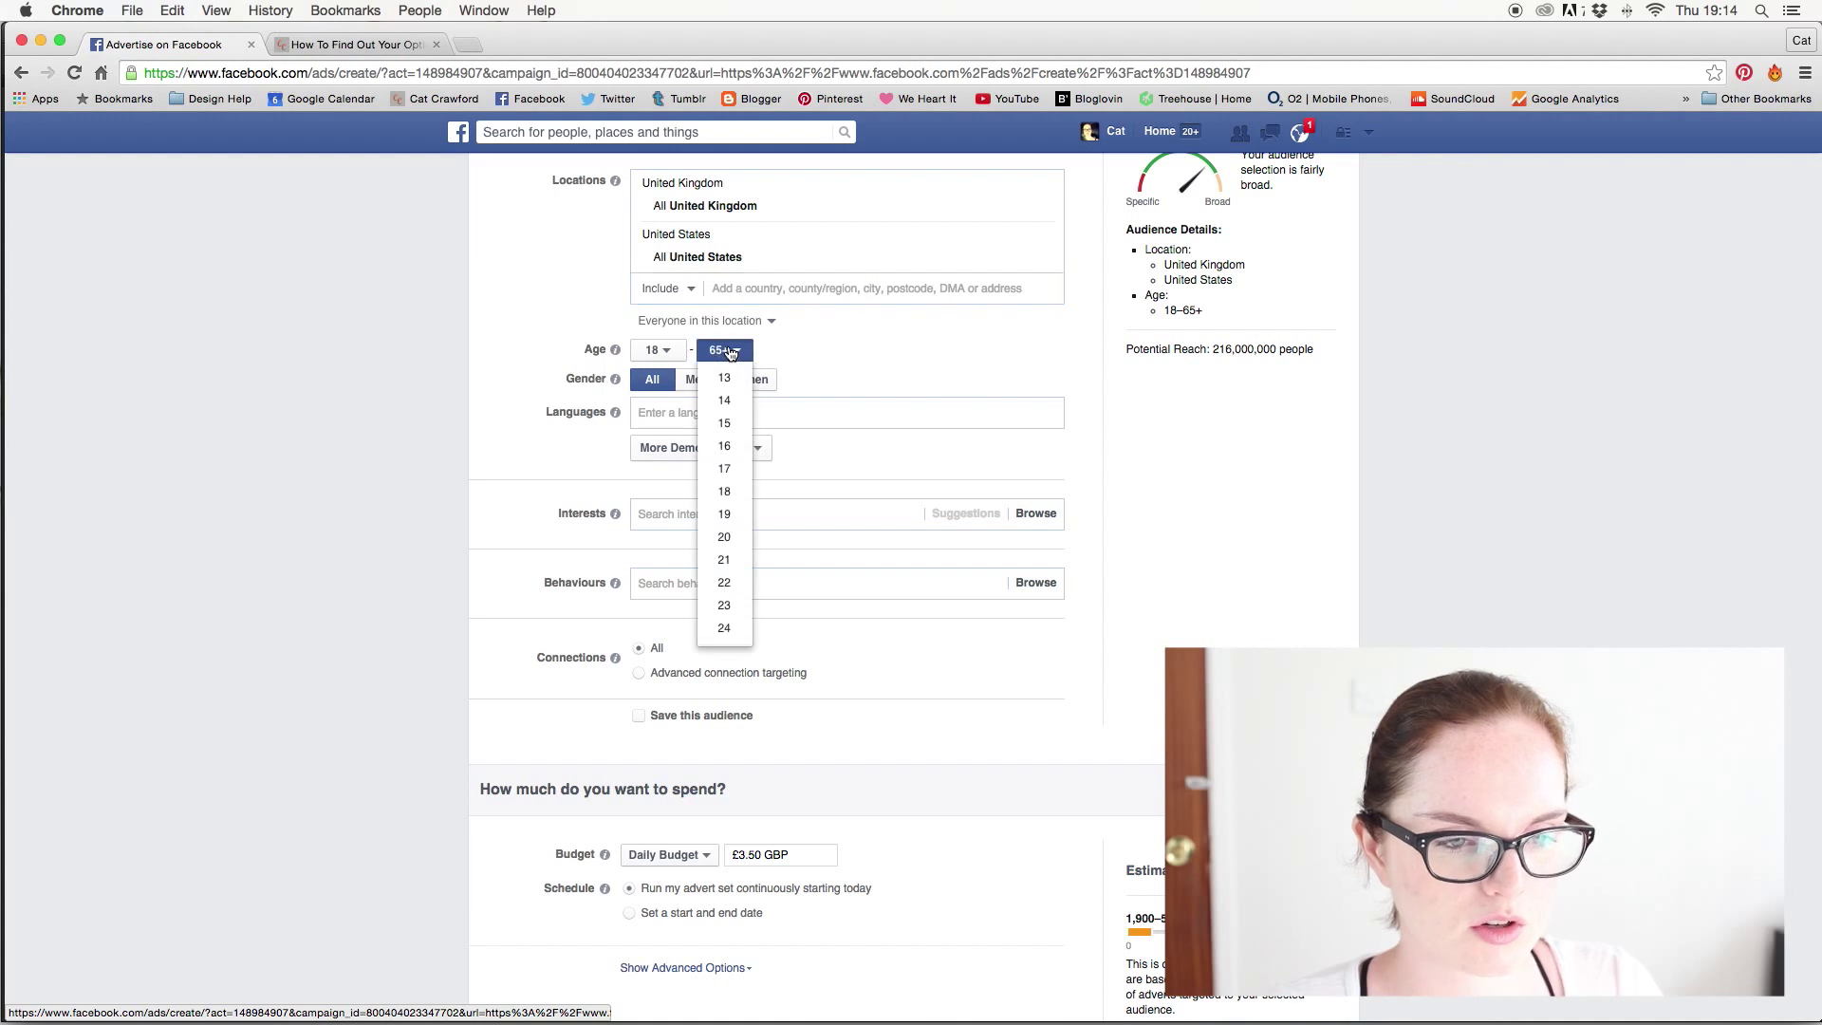
scroll(735, 526, down, 3)
scroll(724, 600, down, 1)
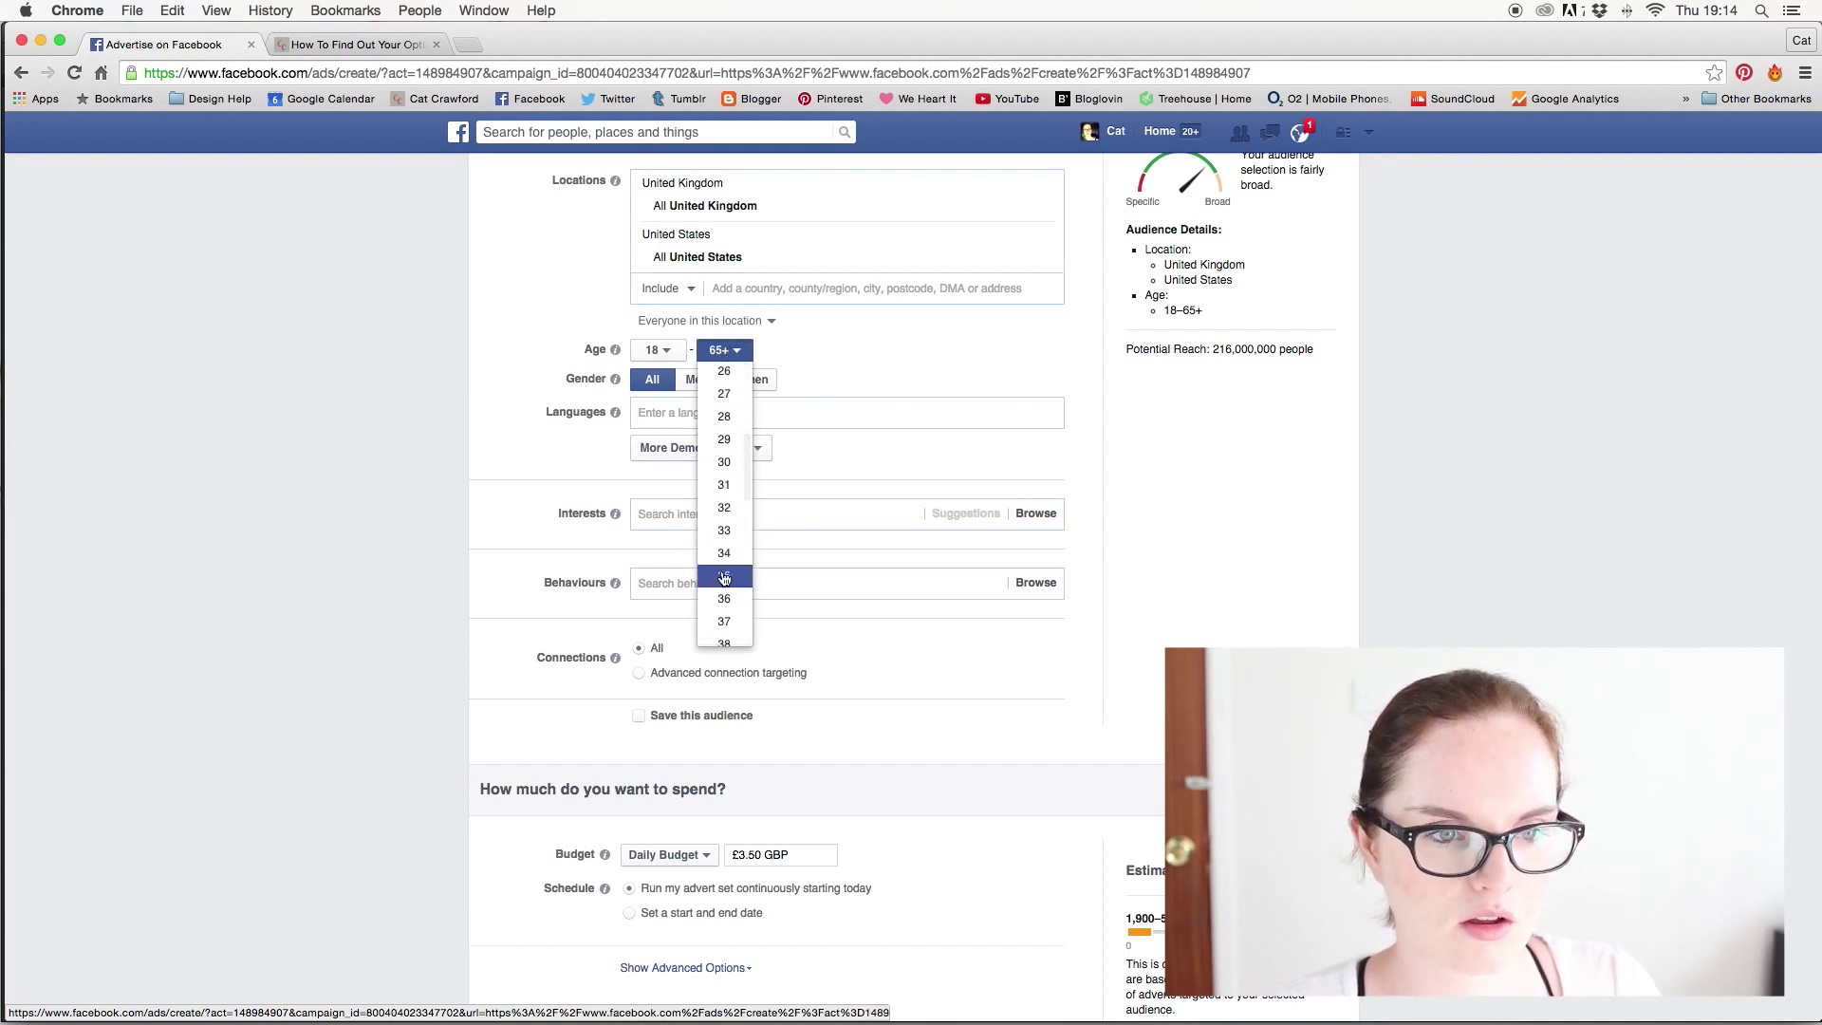
click(724, 576)
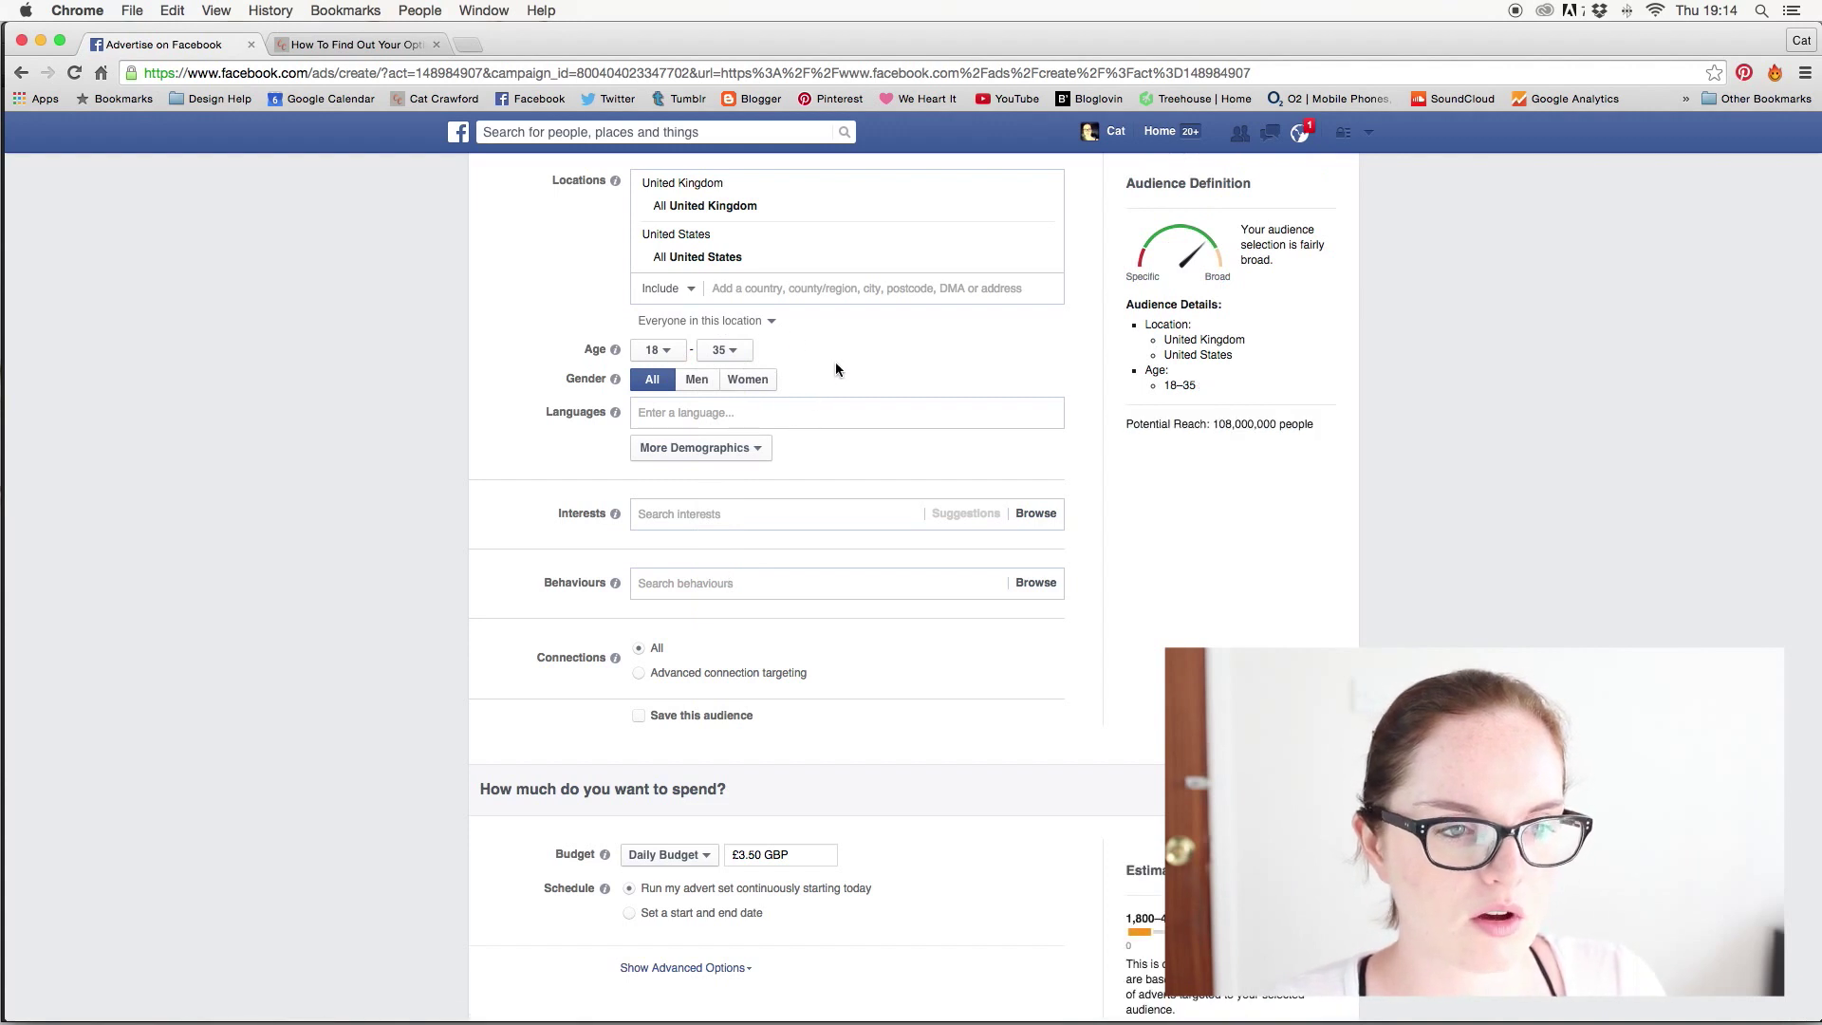
- Try limiting the audience's gender to Women and set it back to All
scroll(836, 369, up, 1)
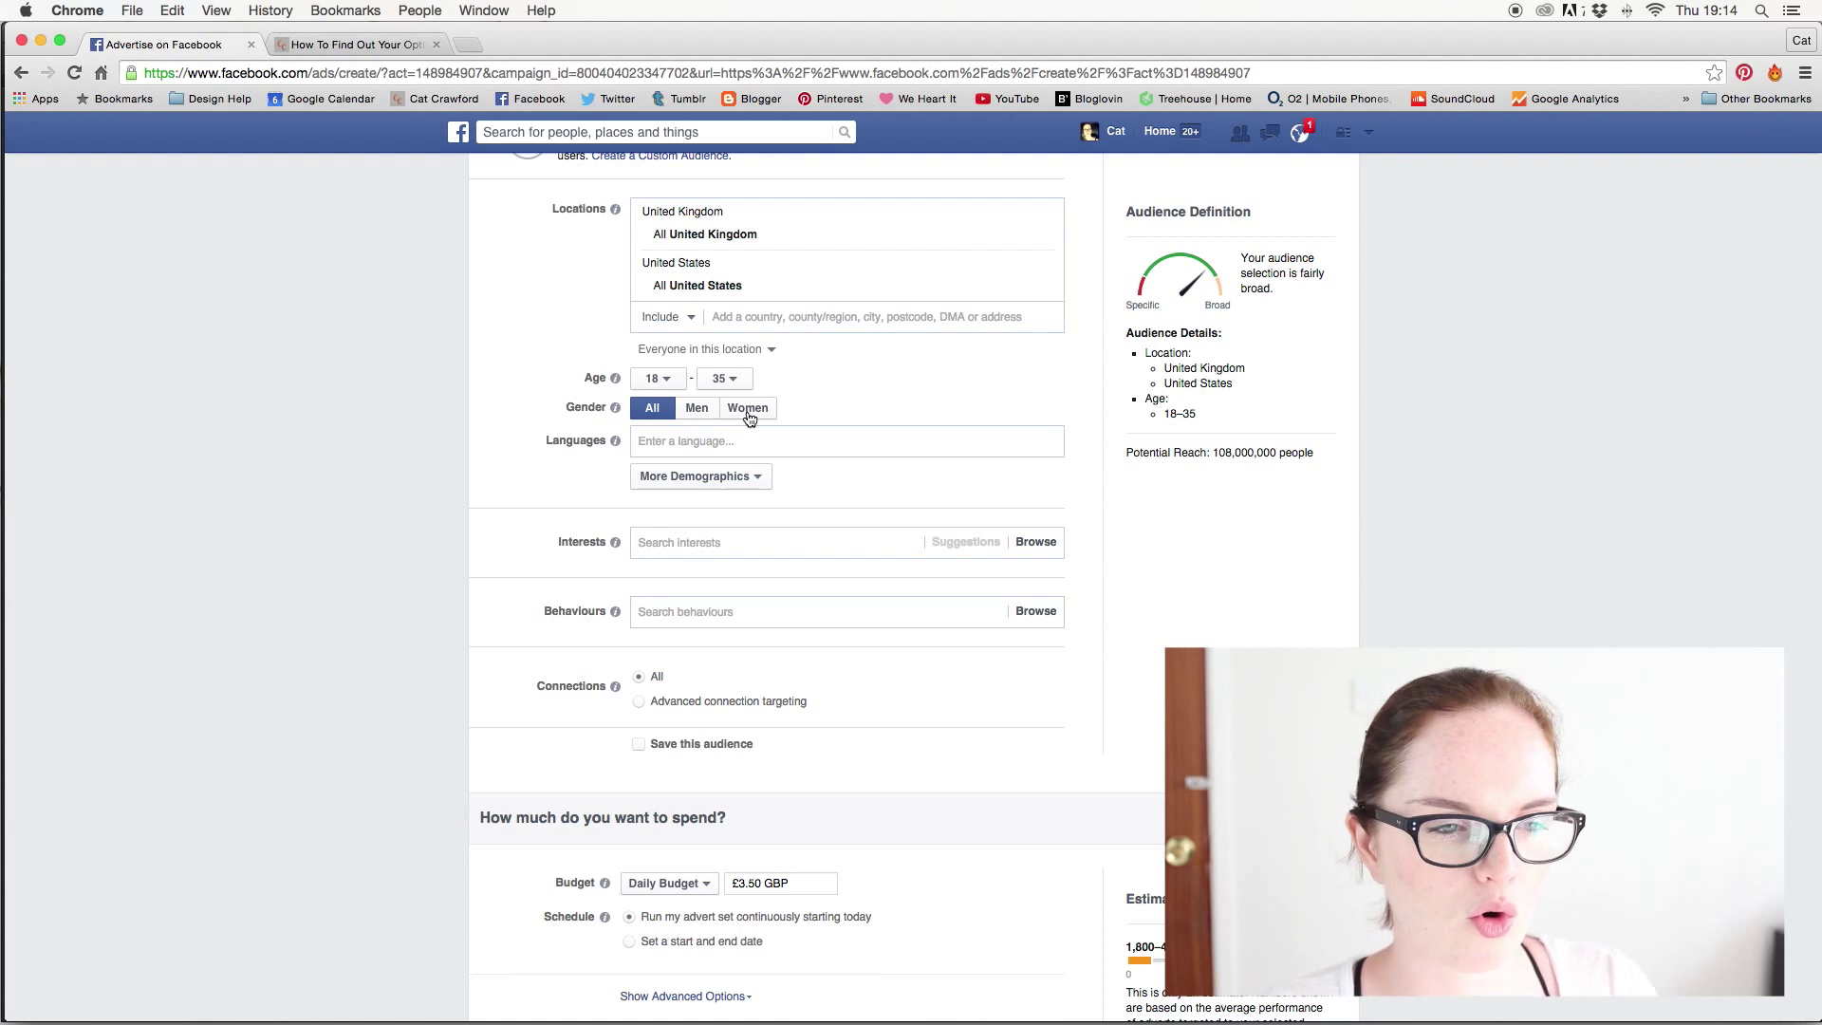
scroll(862, 379, up, 3)
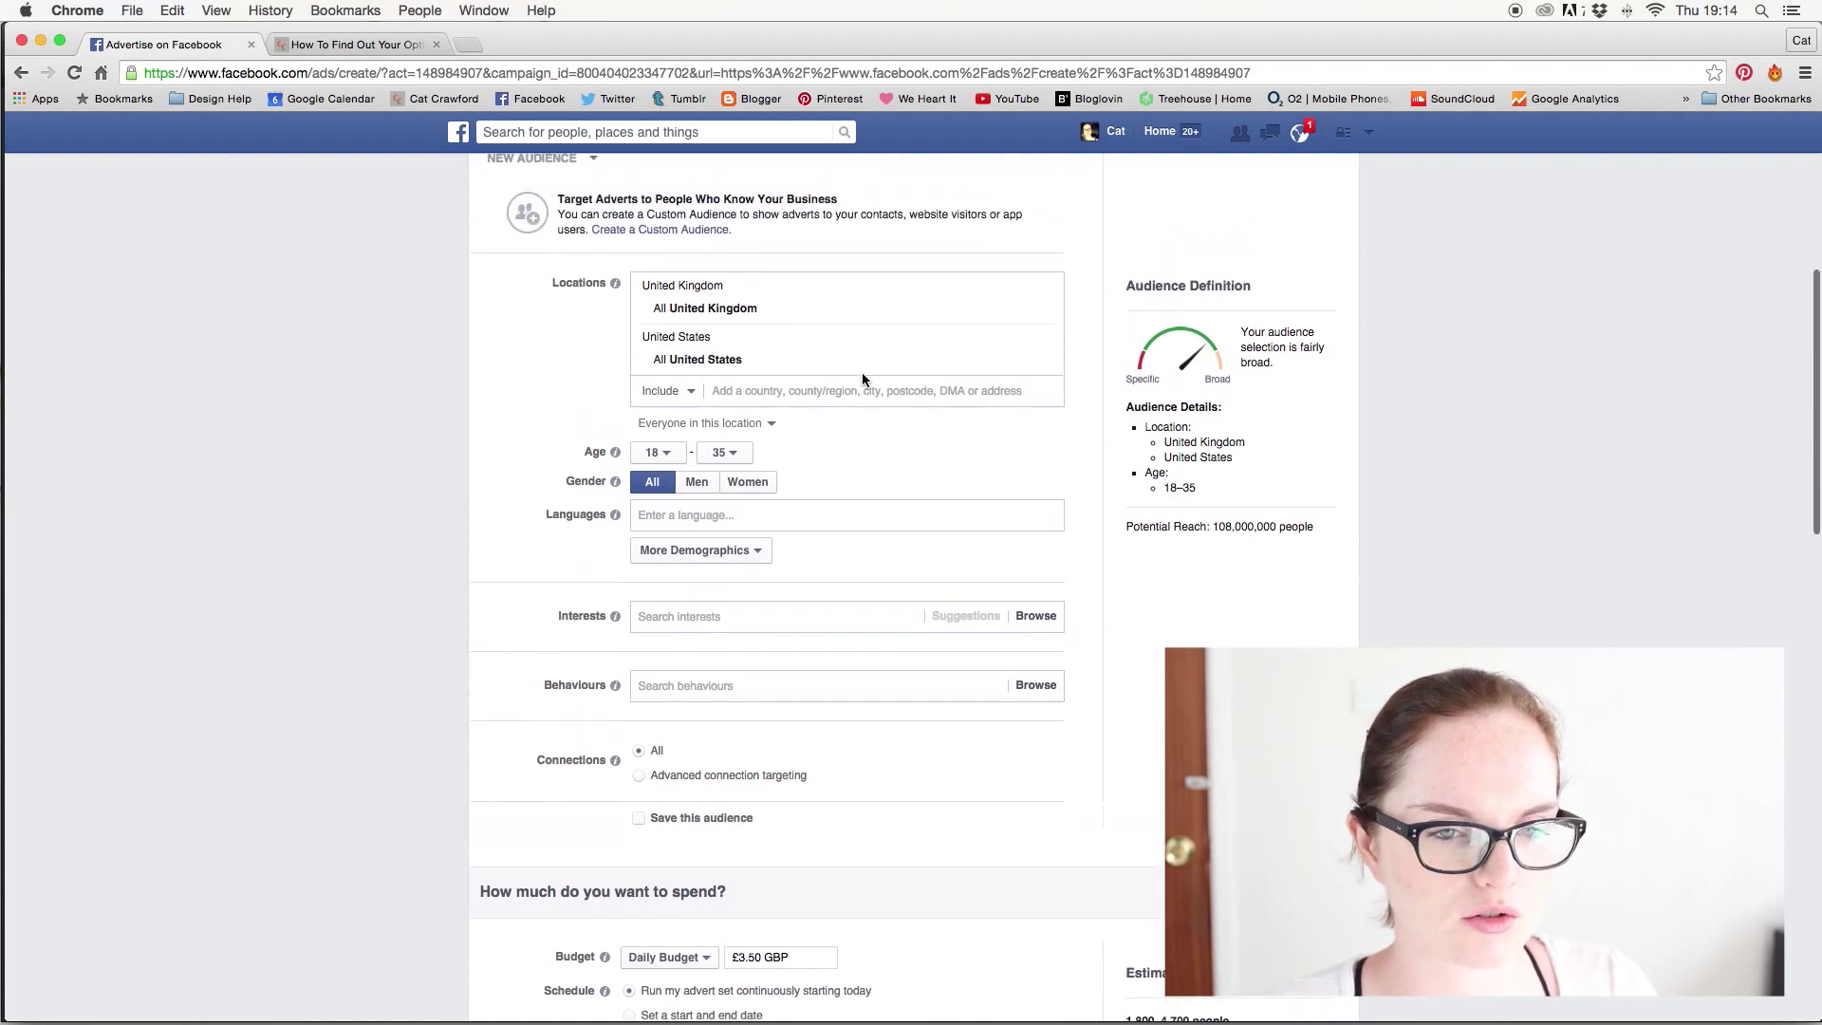
click(754, 513)
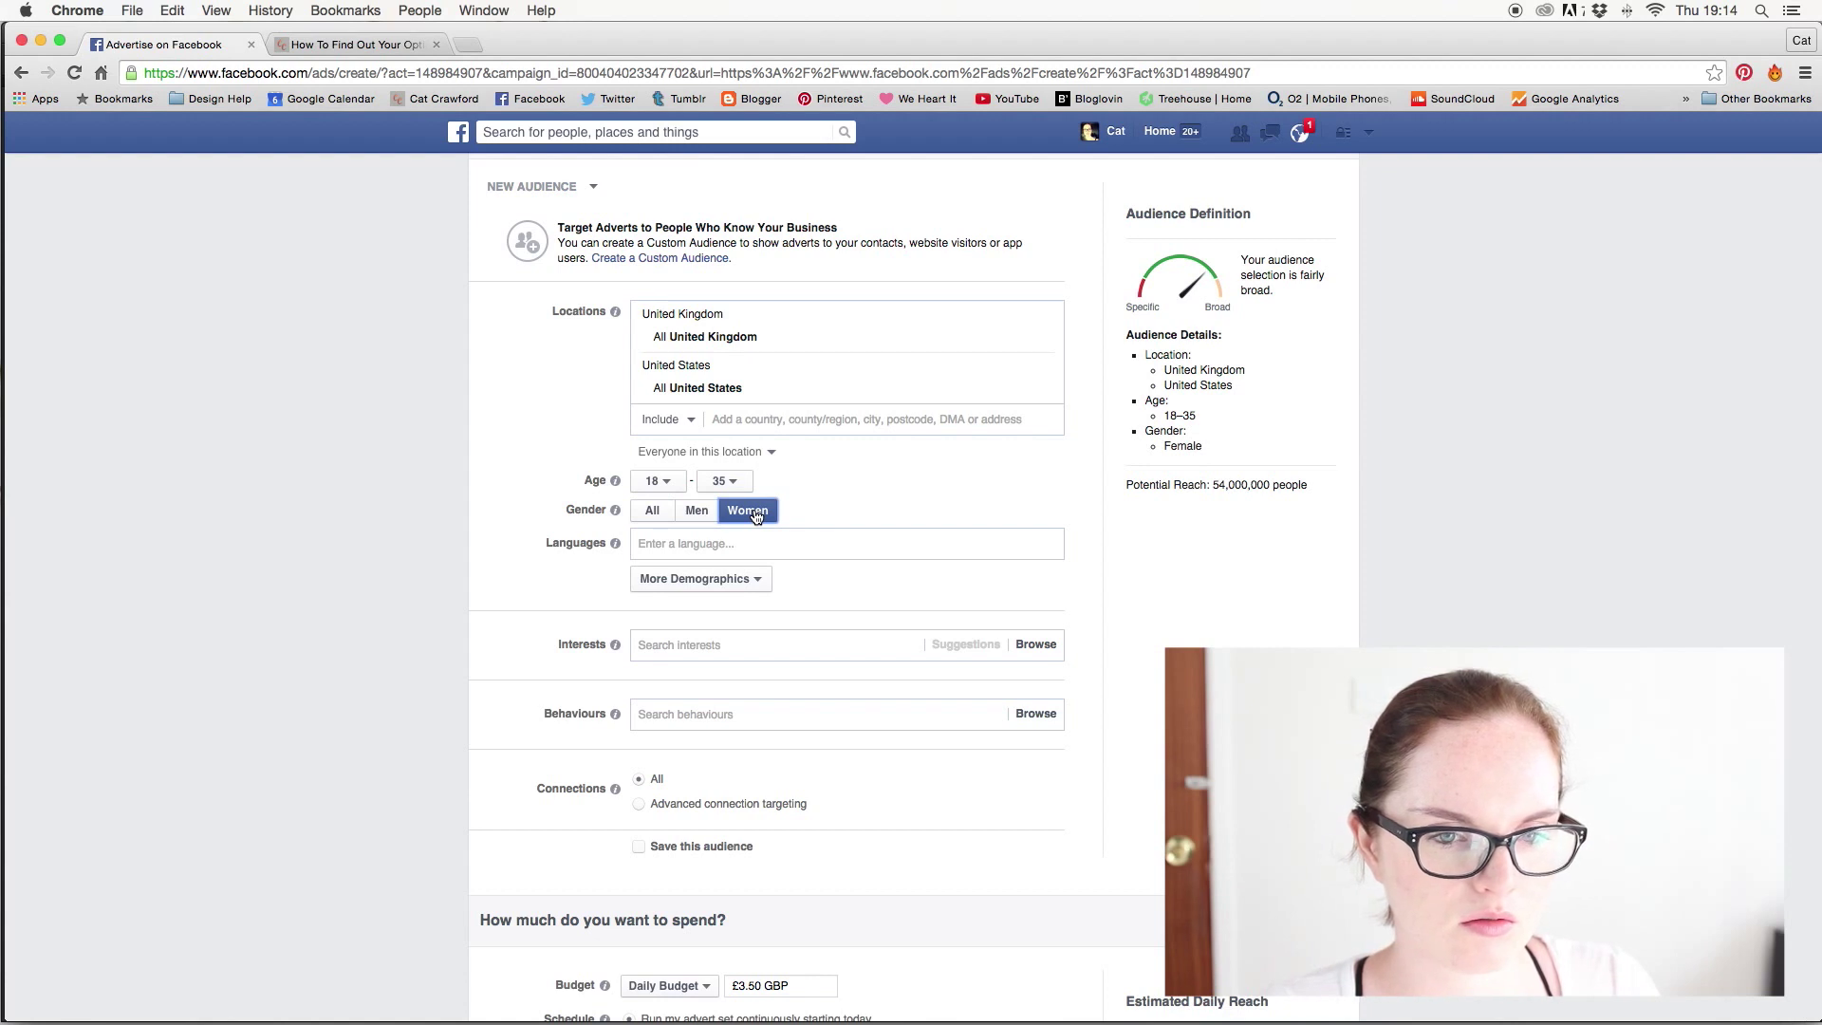
click(661, 513)
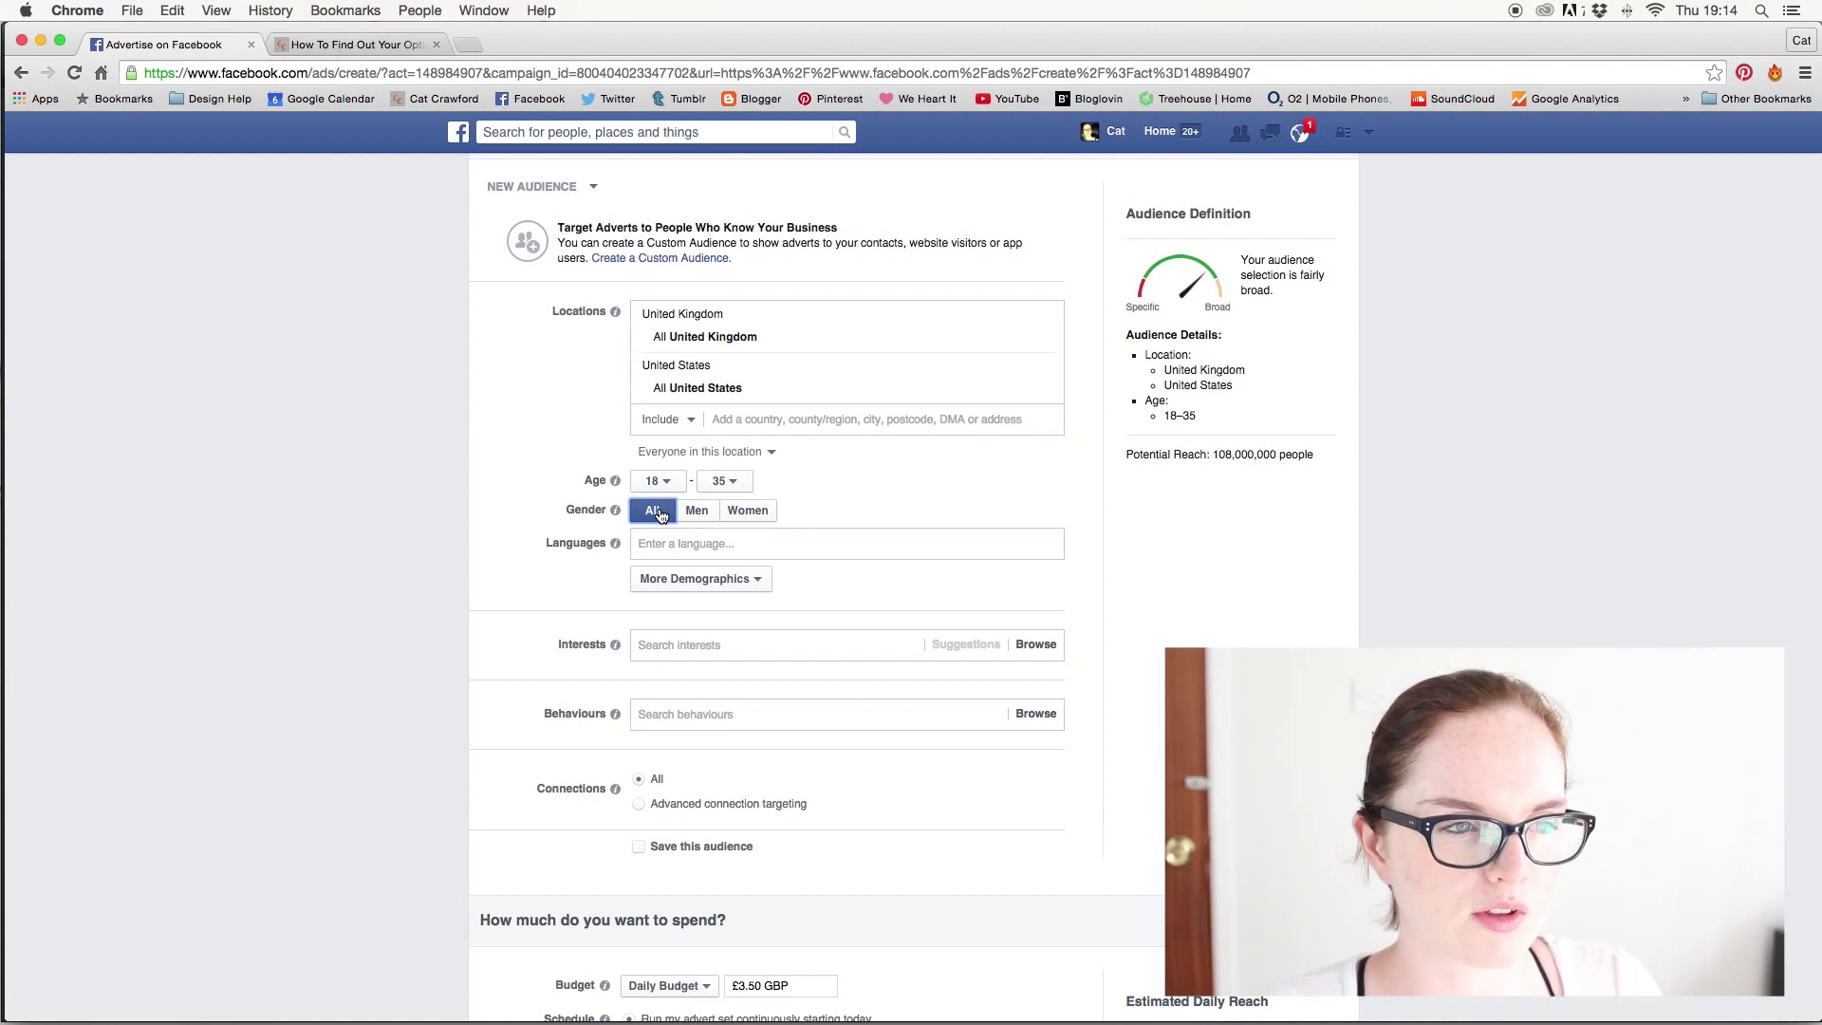
- Check the blog post being promoted and set the audience's language to English (All)
click(326, 48)
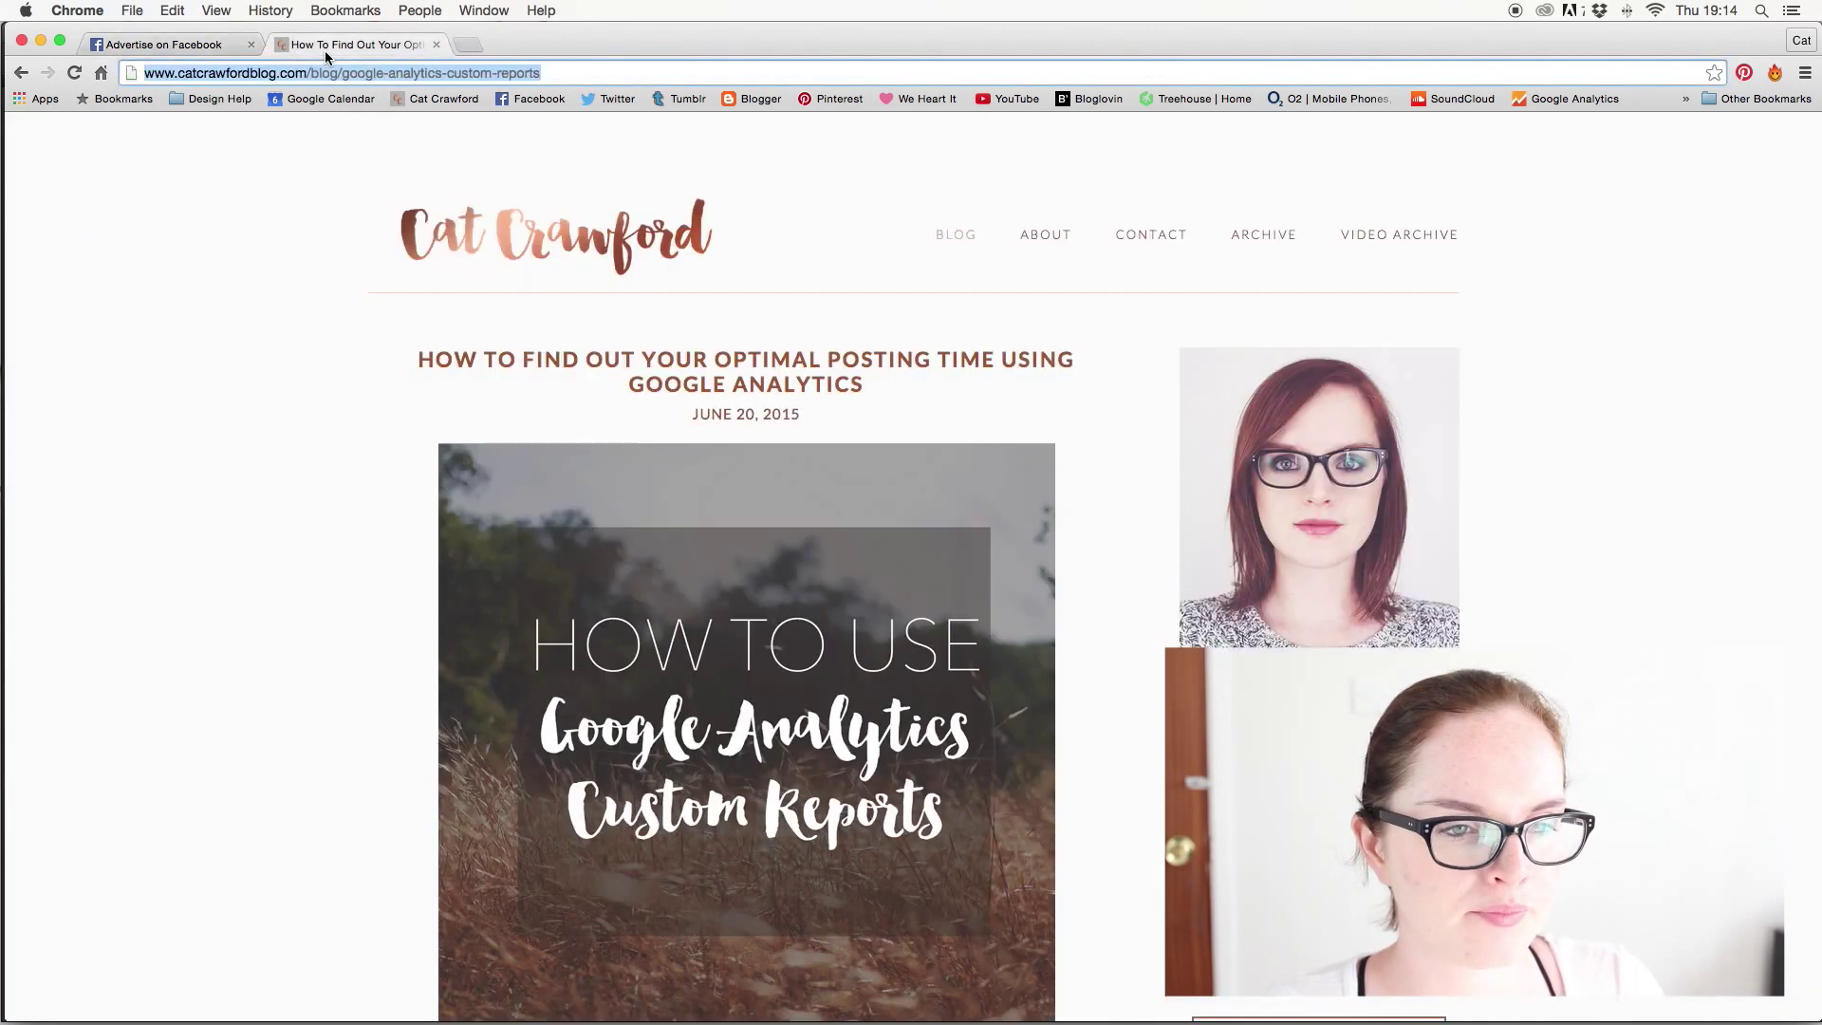
click(190, 49)
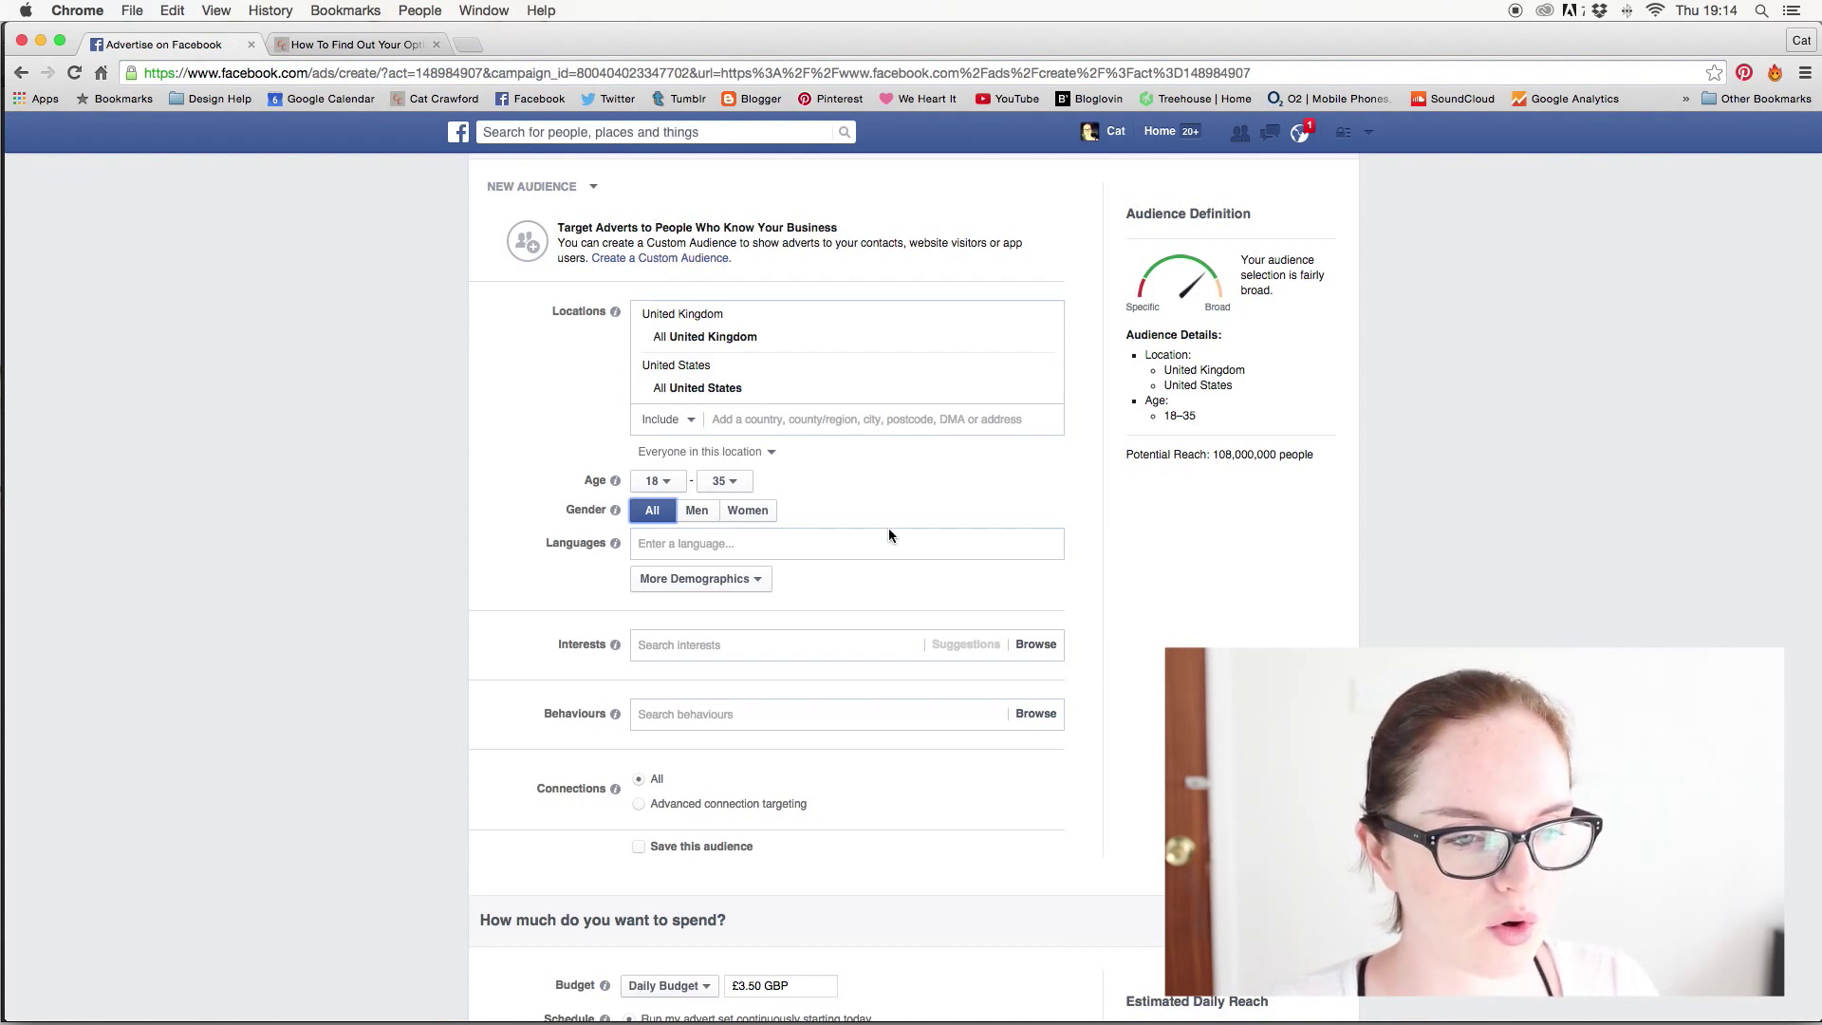
scroll(889, 527, up, 1)
click(695, 568)
text(Engl)
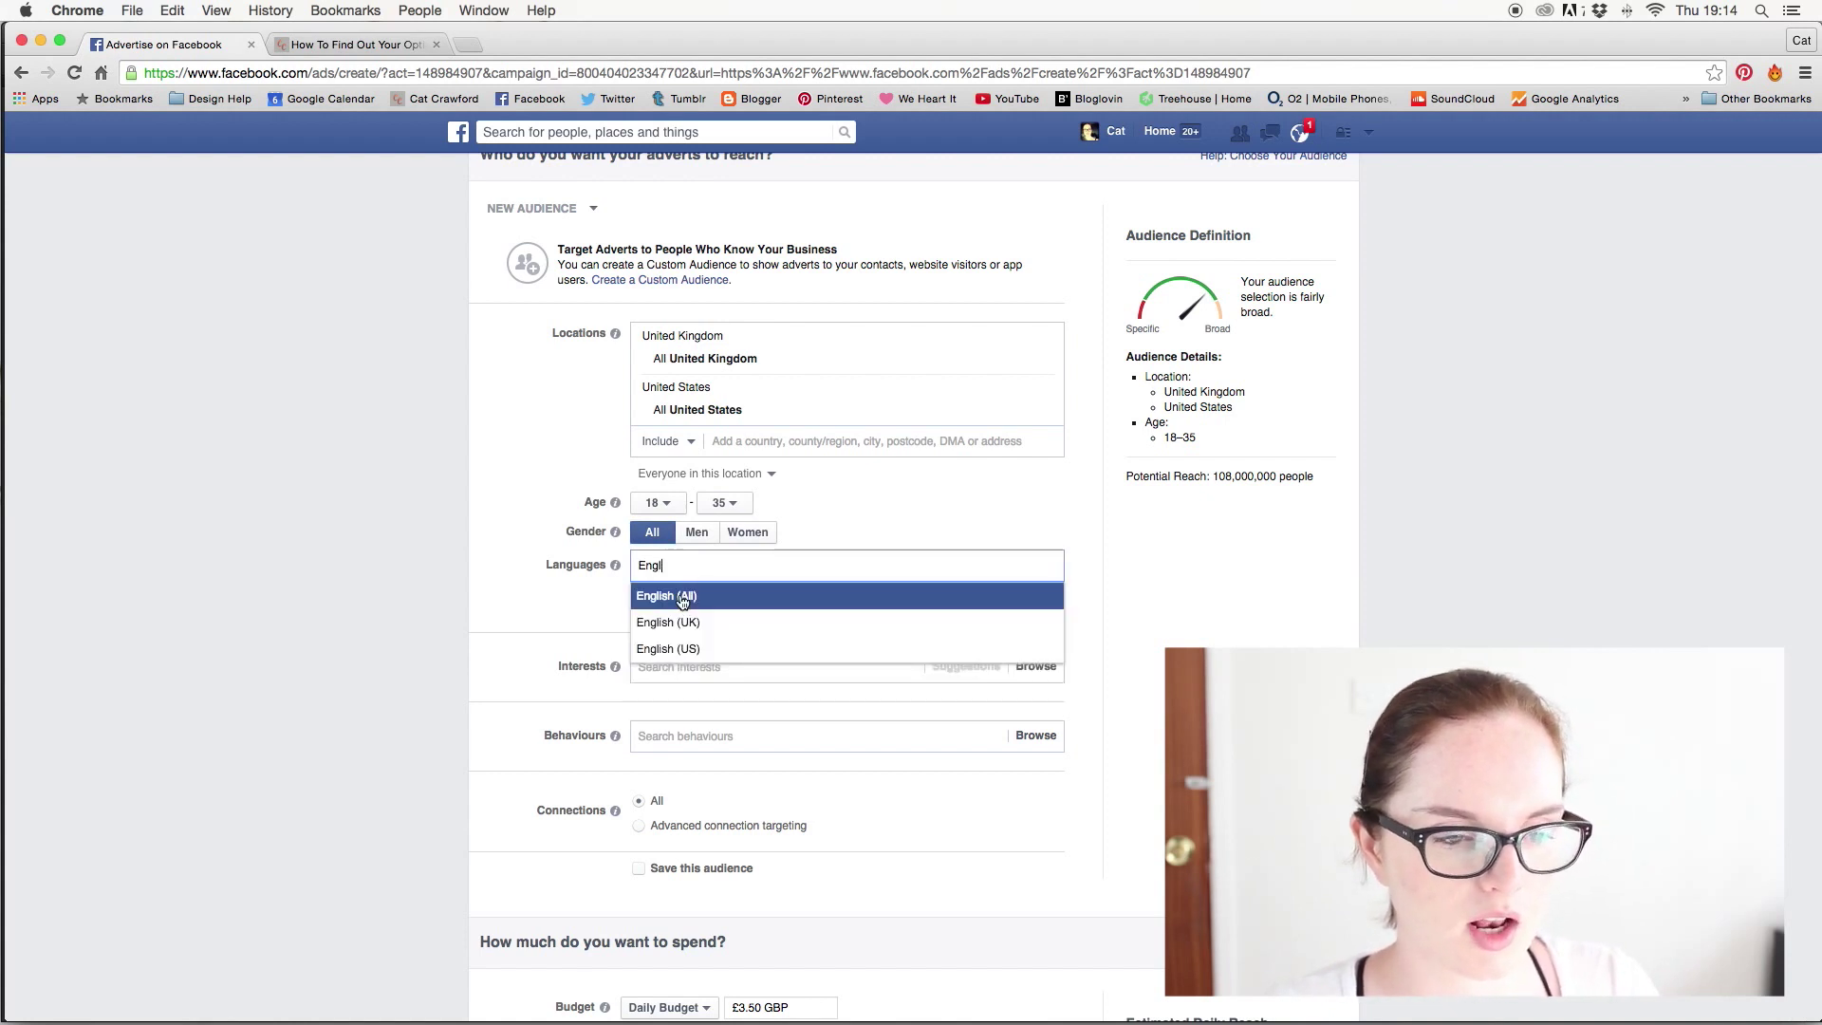
click(680, 598)
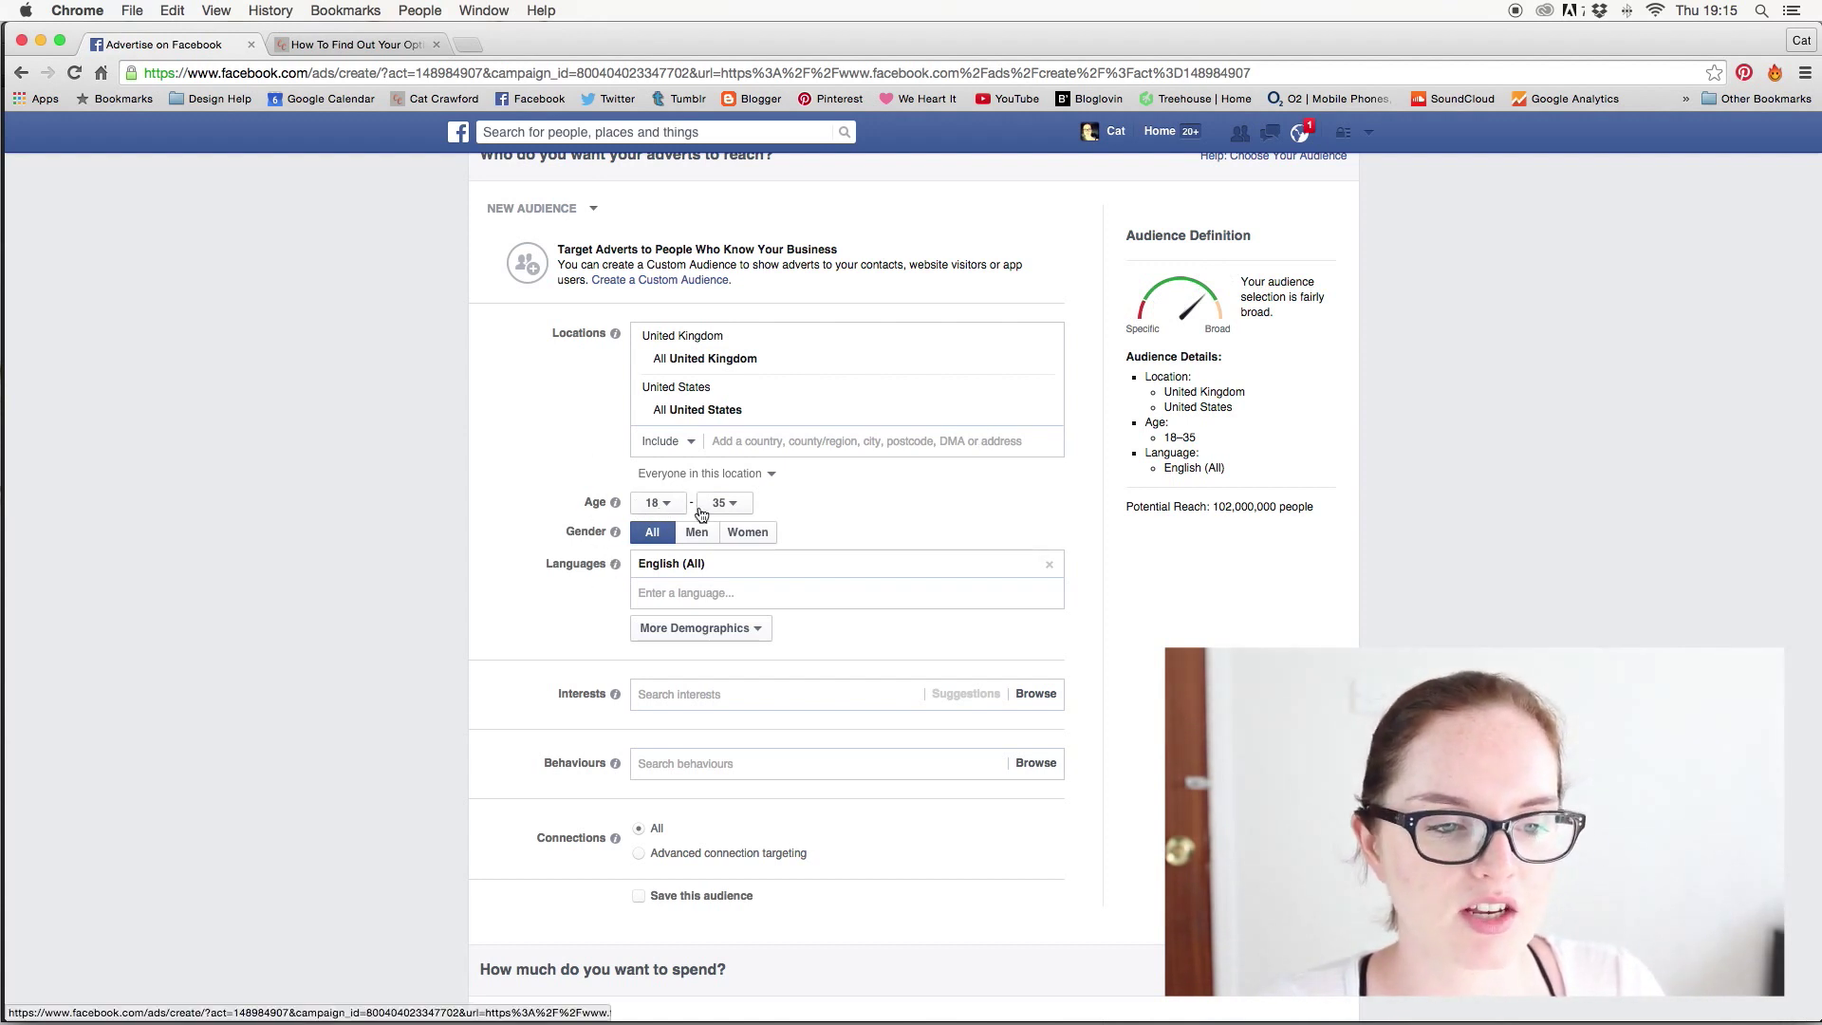
- Lower the audience's maximum age to 19 and limit the gender to Women
click(739, 510)
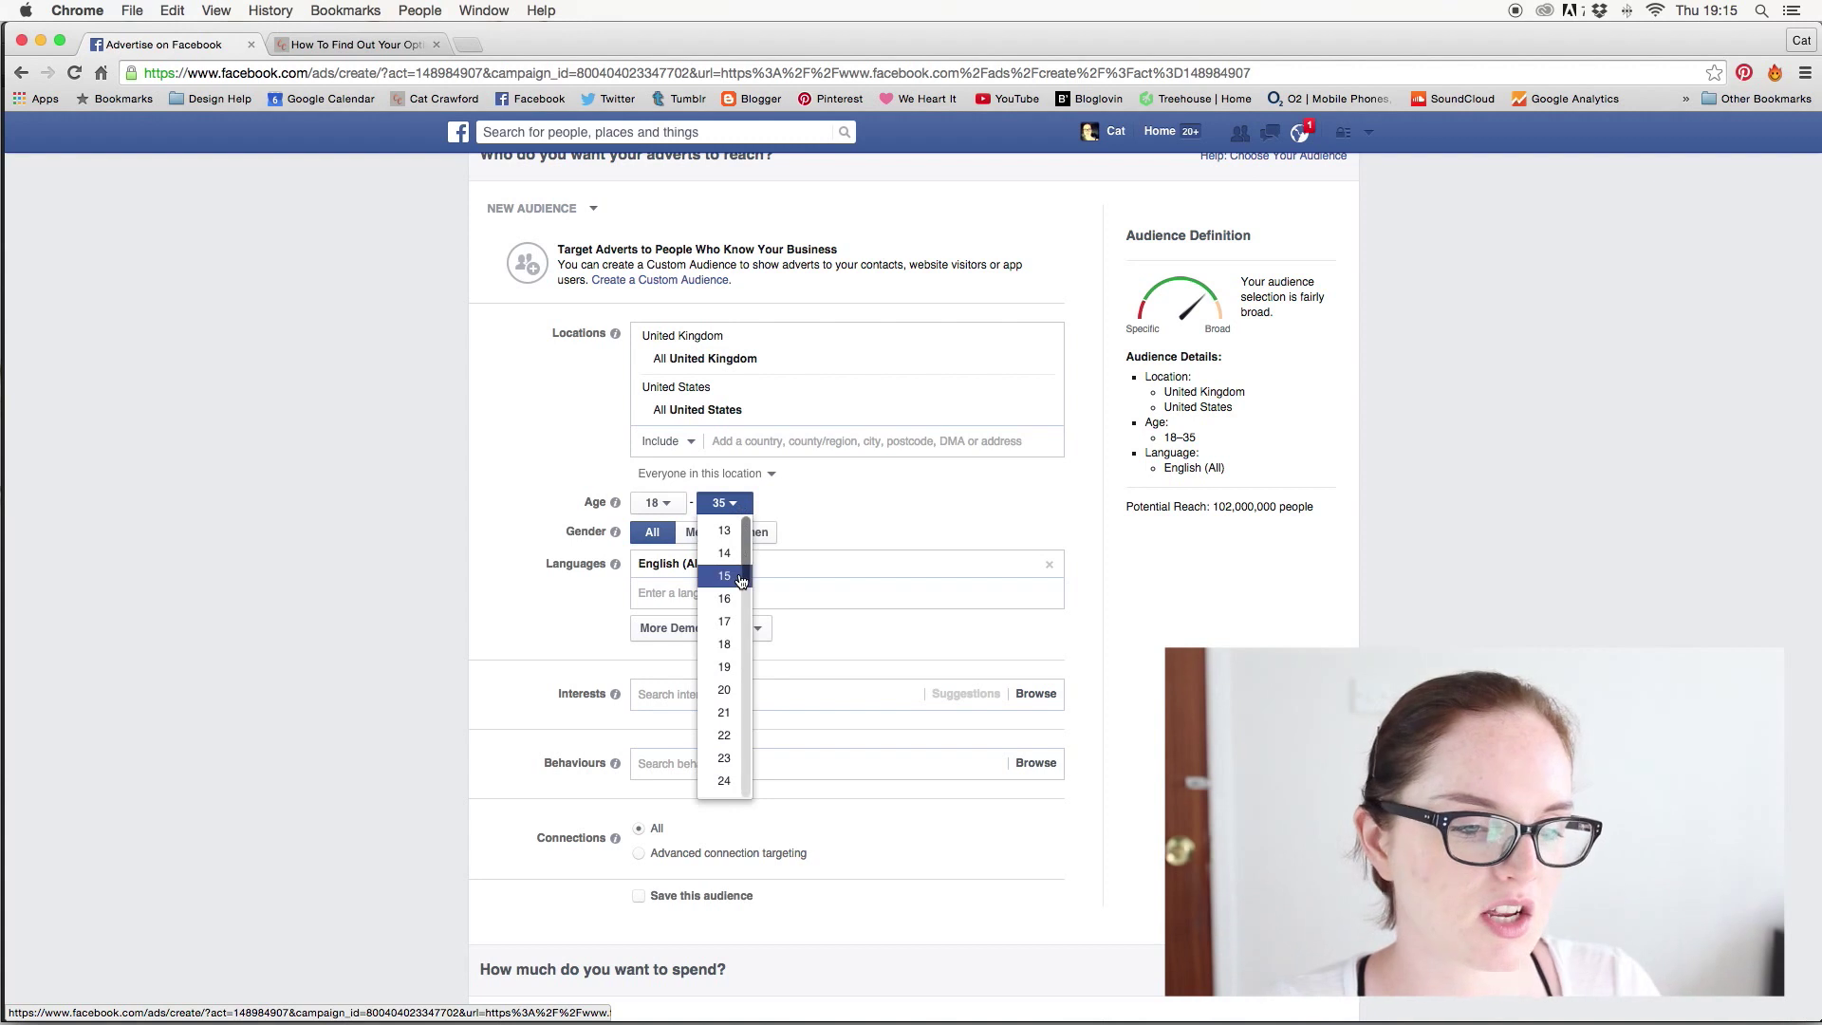
scroll(727, 627, down, 3)
scroll(727, 655, up, 1)
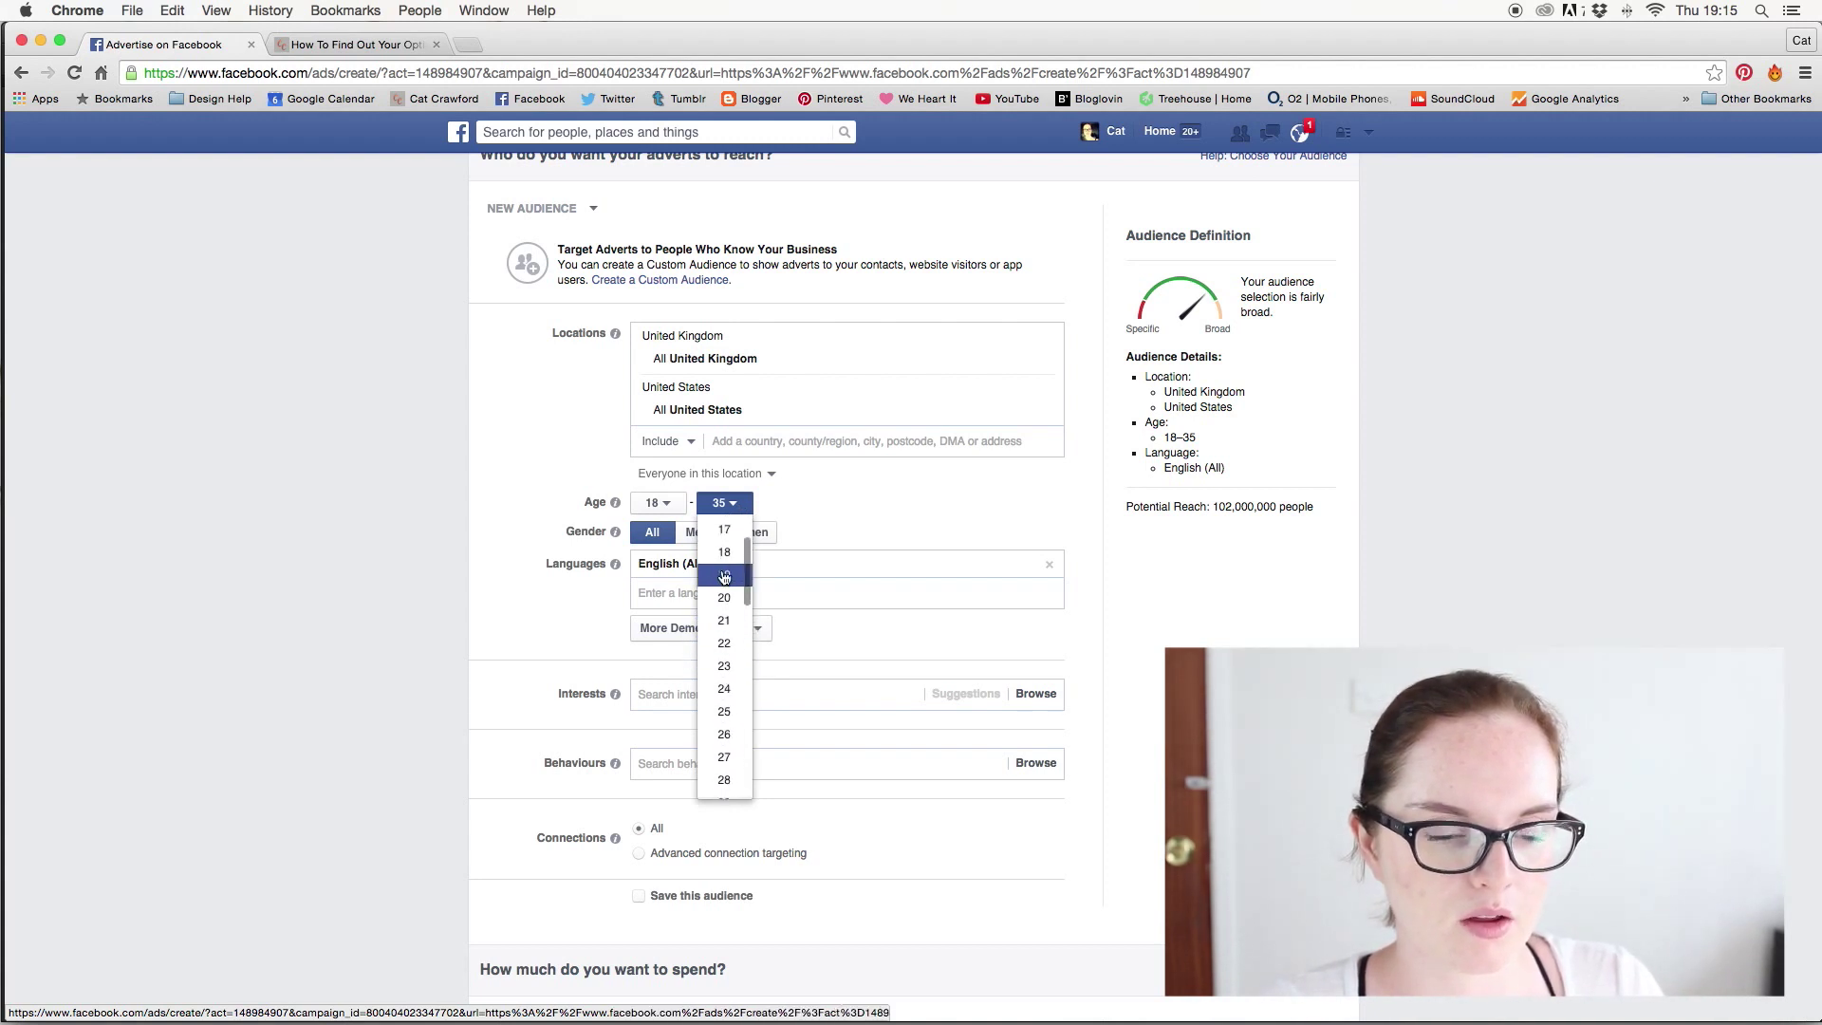
click(724, 567)
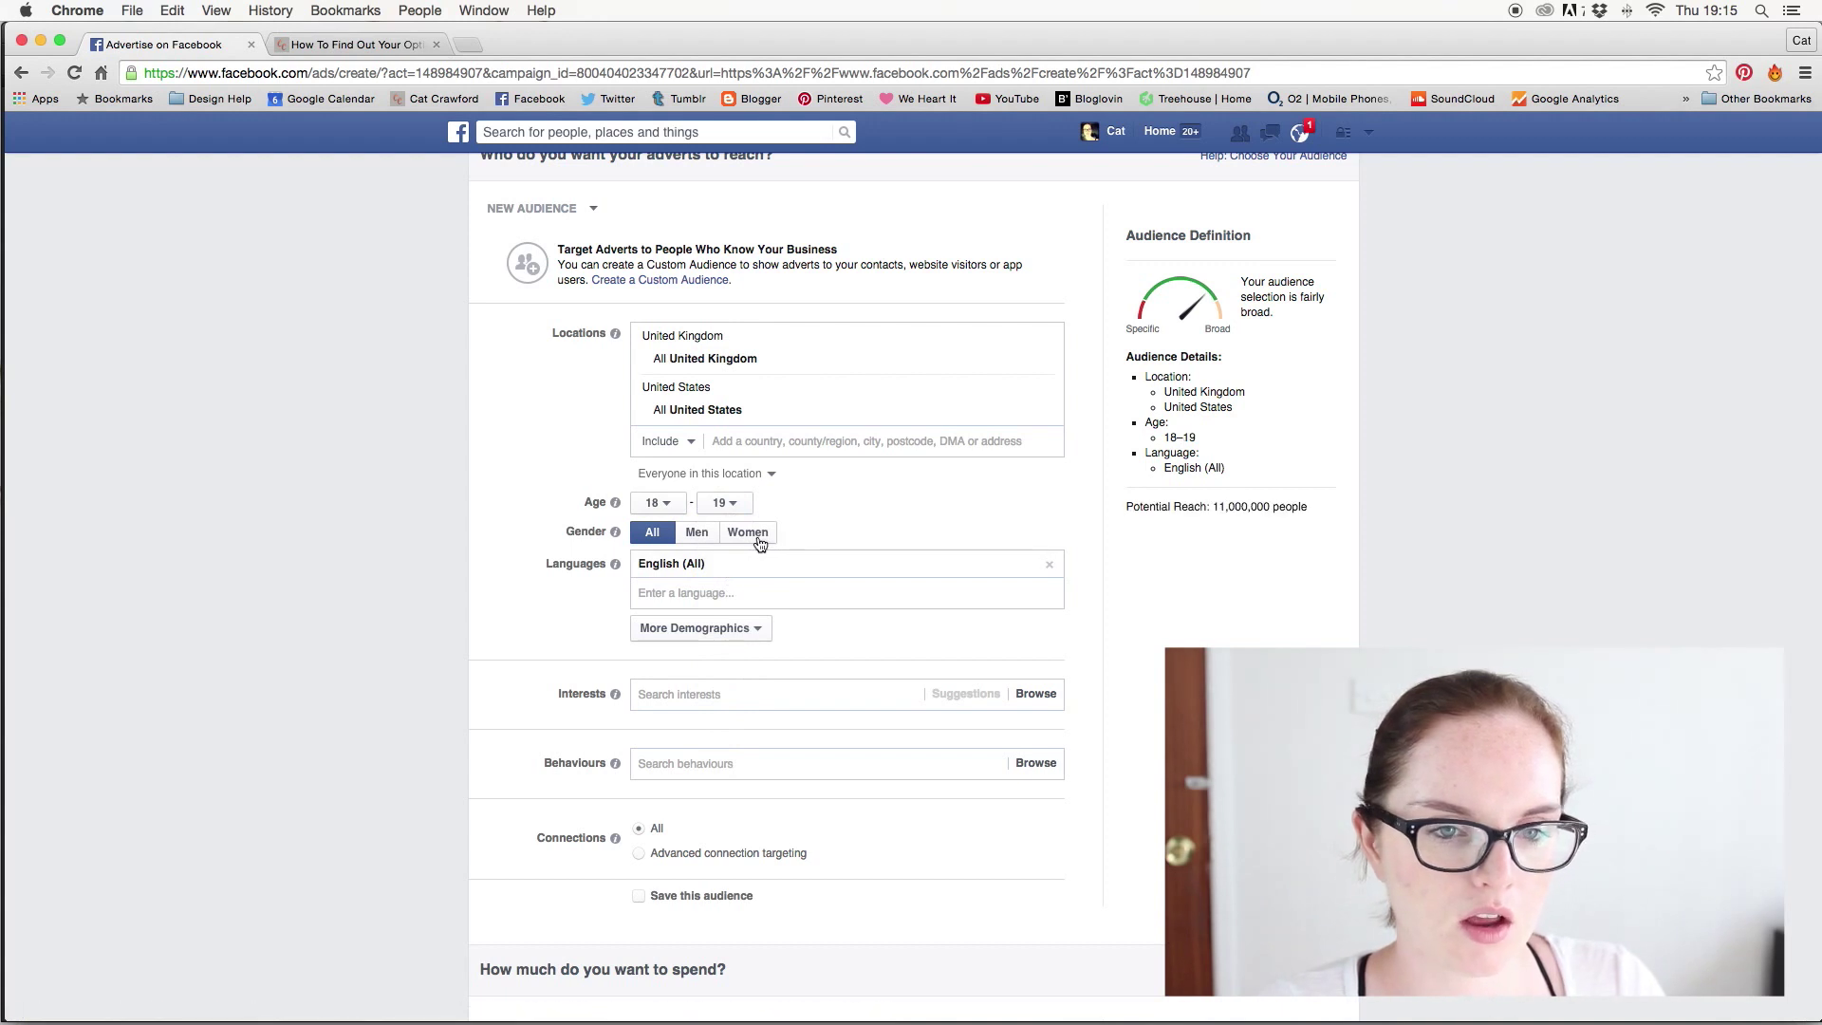
click(756, 540)
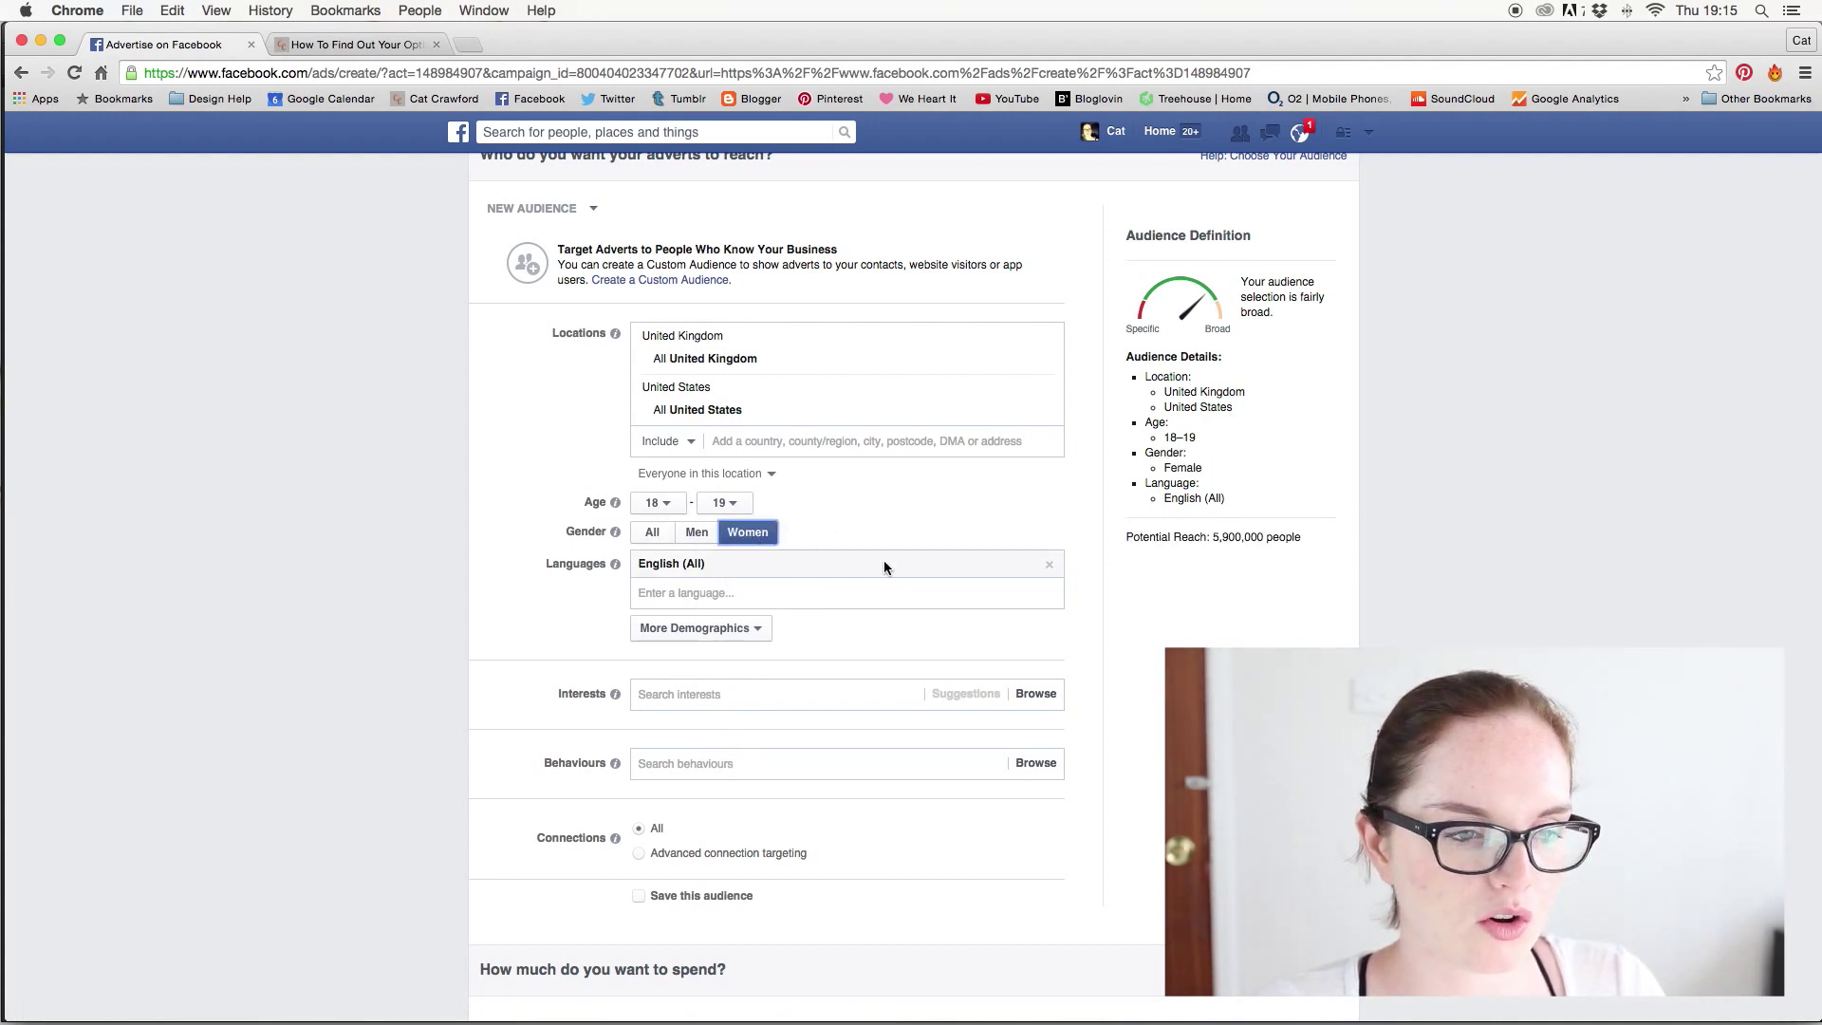
- Add Advertising and Business from the Business and industry category to the audience's interests
scroll(790, 629, down, 2)
click(686, 596)
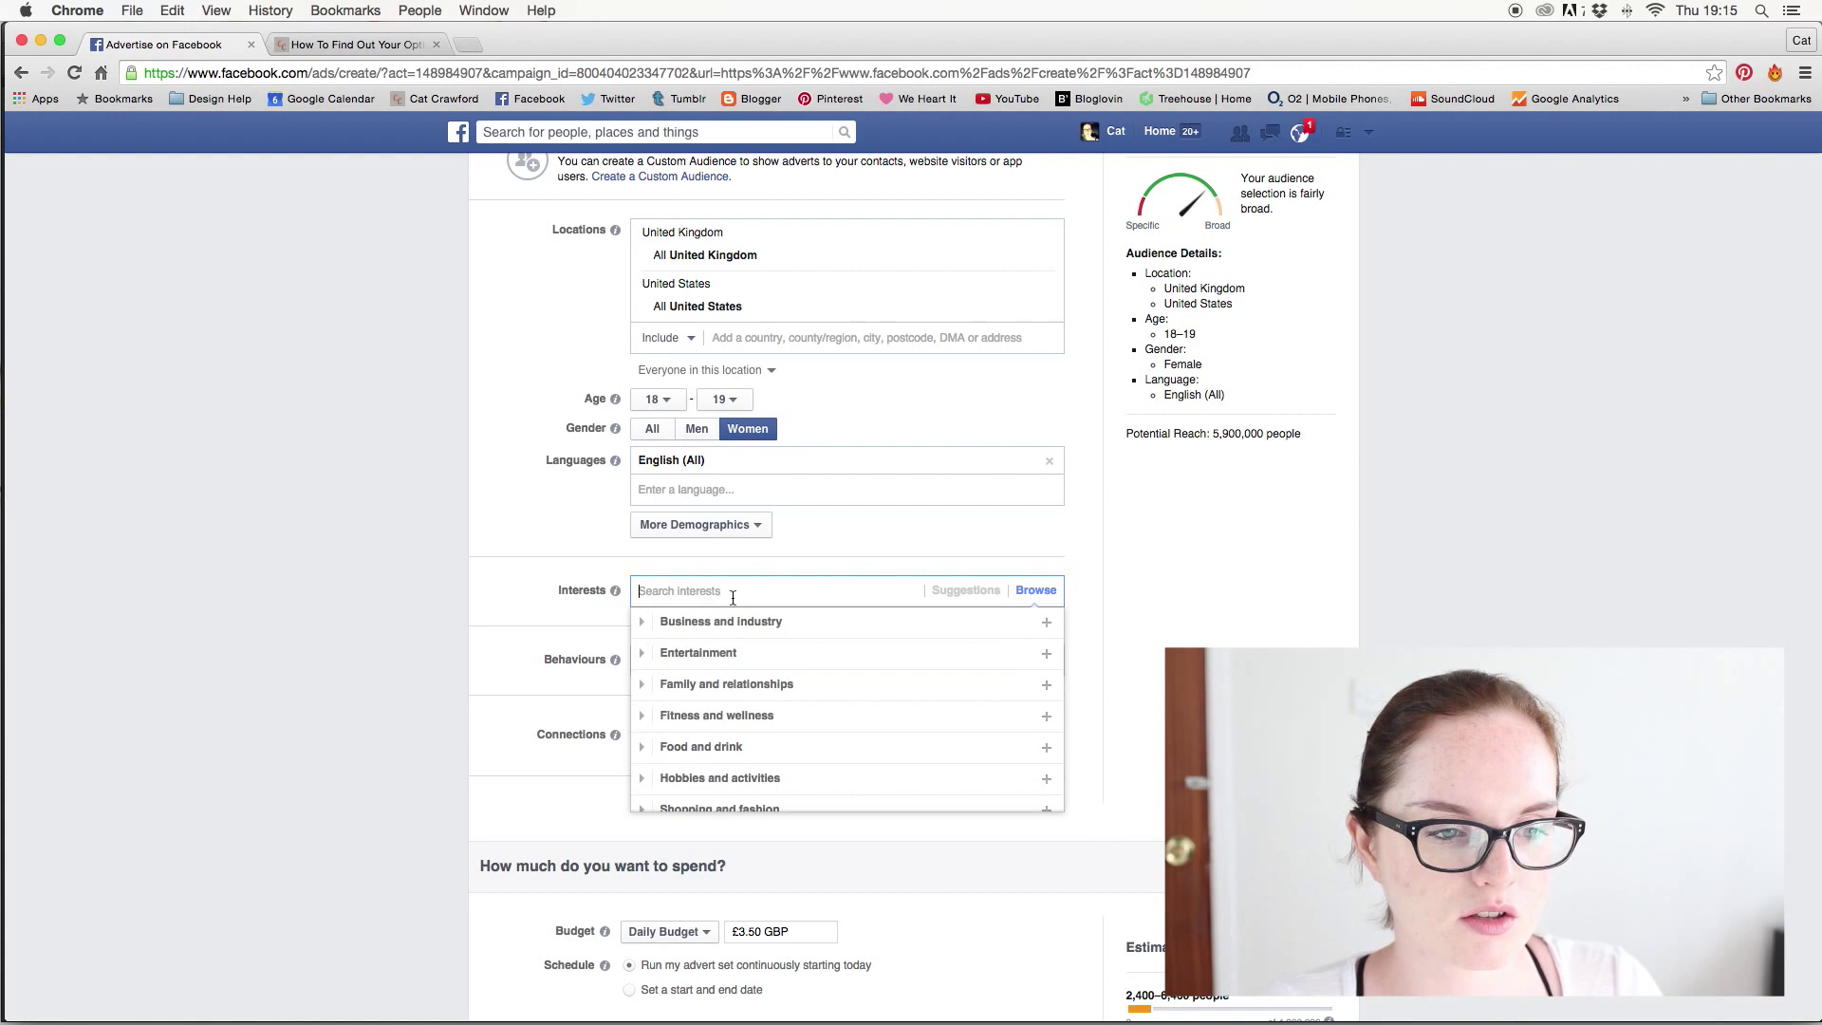
click(662, 625)
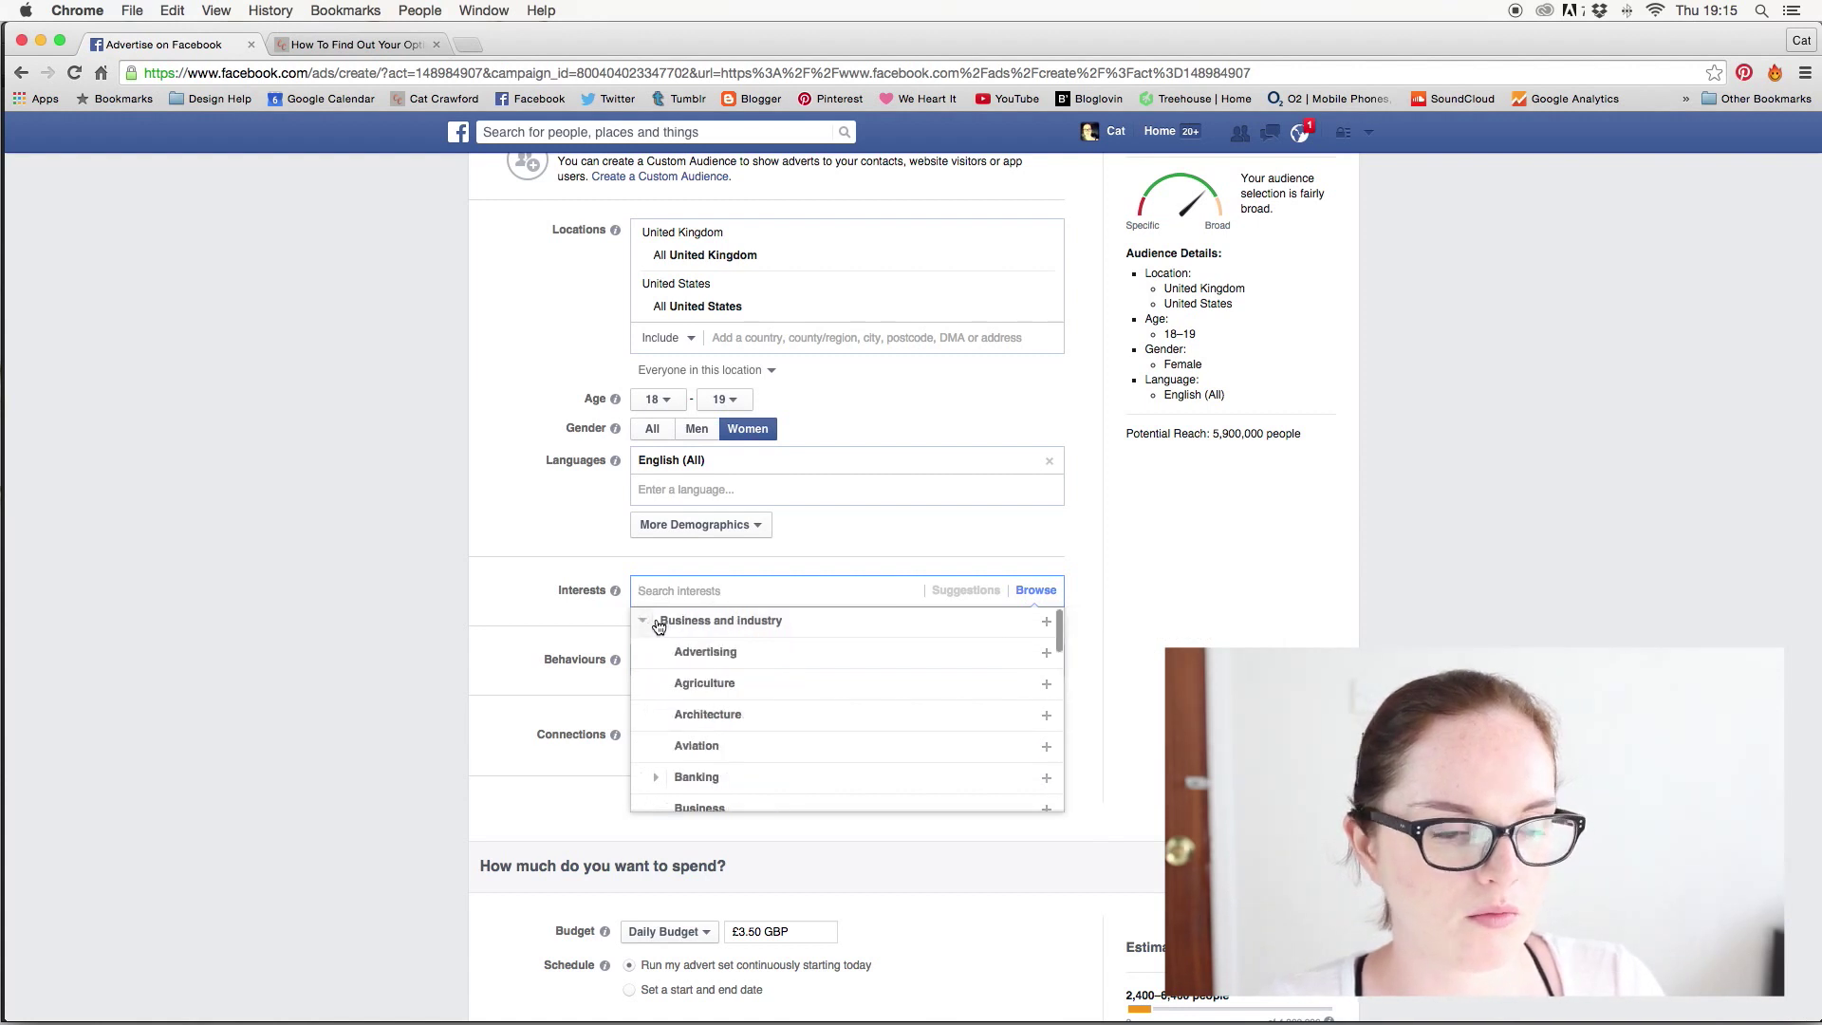
click(728, 653)
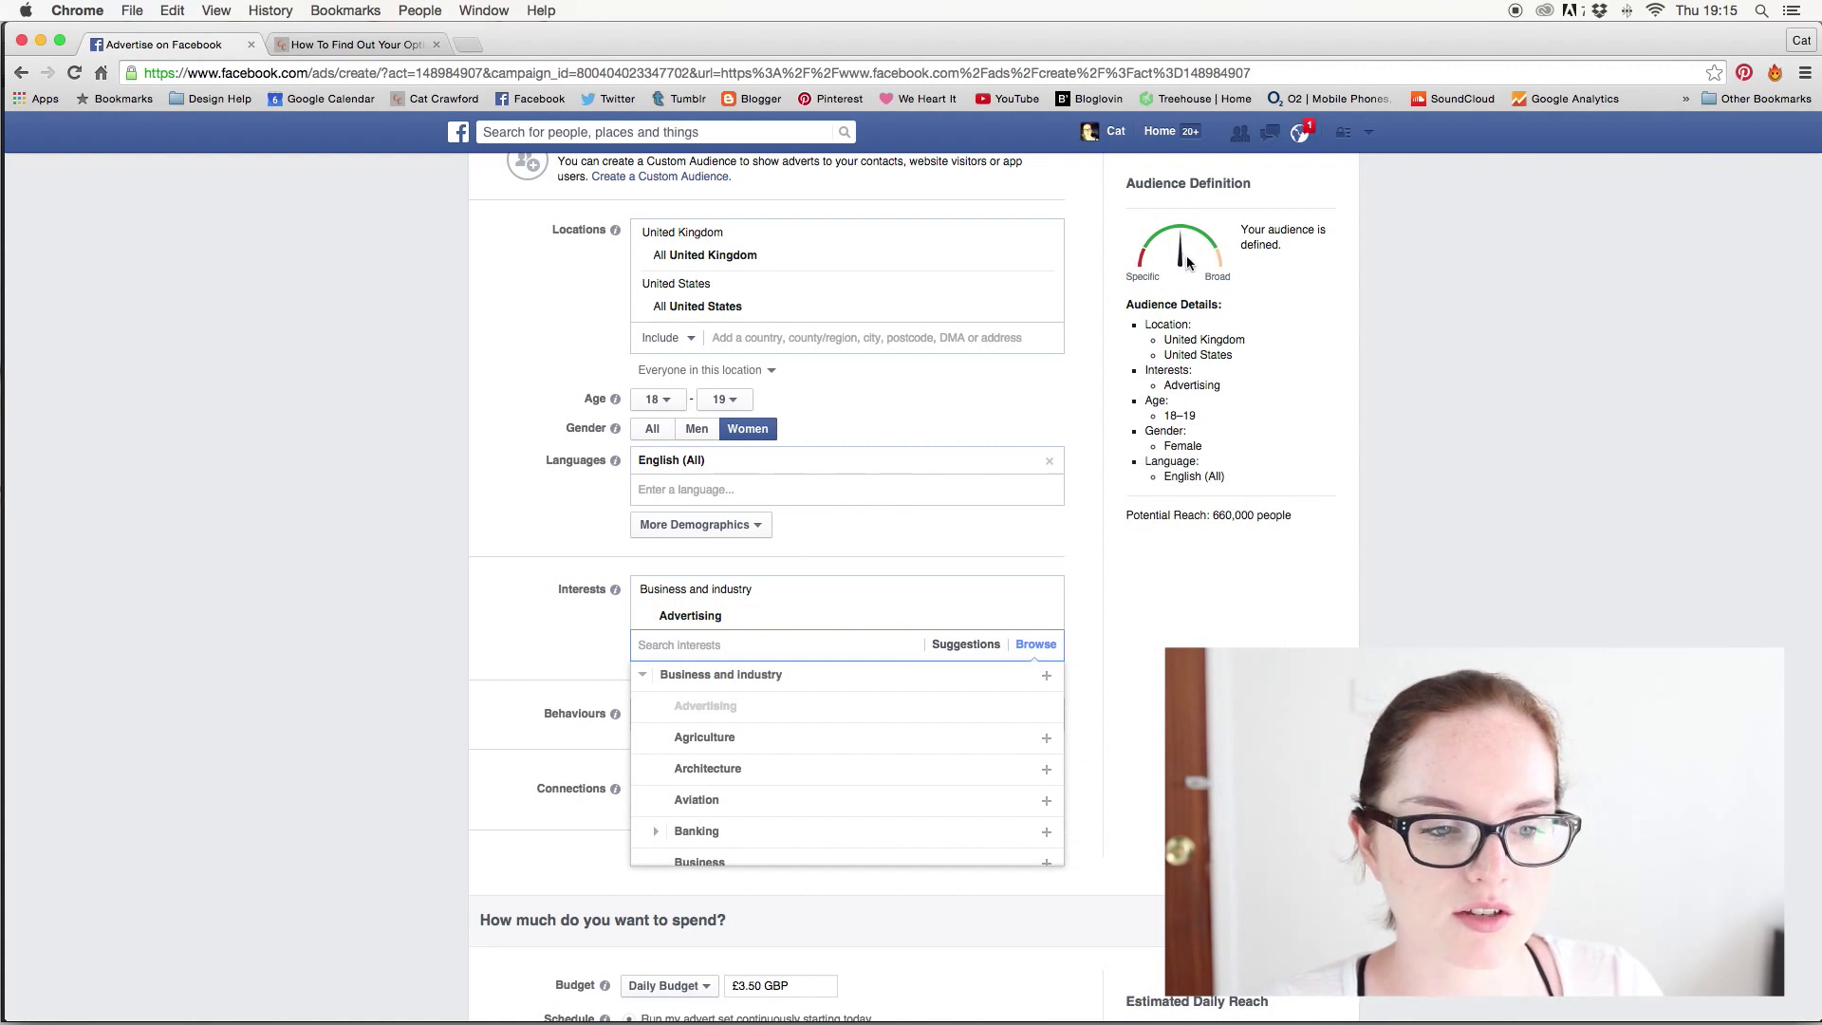
scroll(664, 809, down, 1)
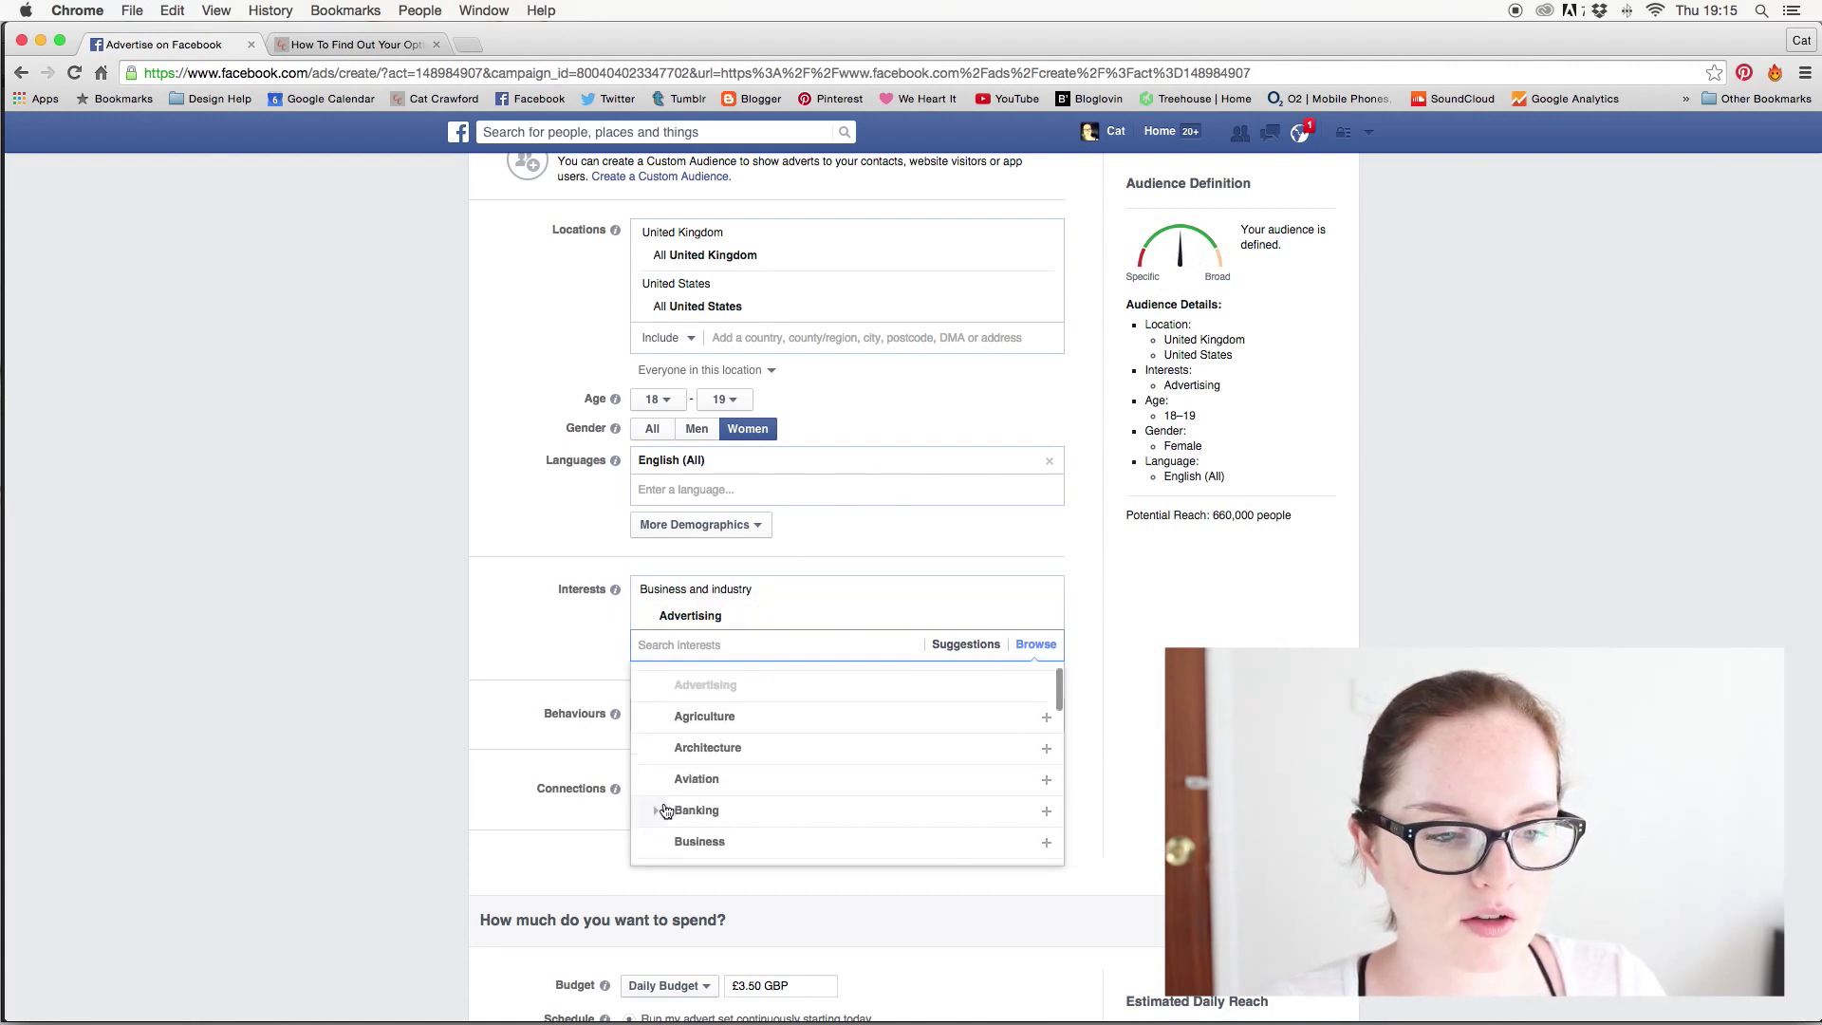
scroll(700, 841, down, 1)
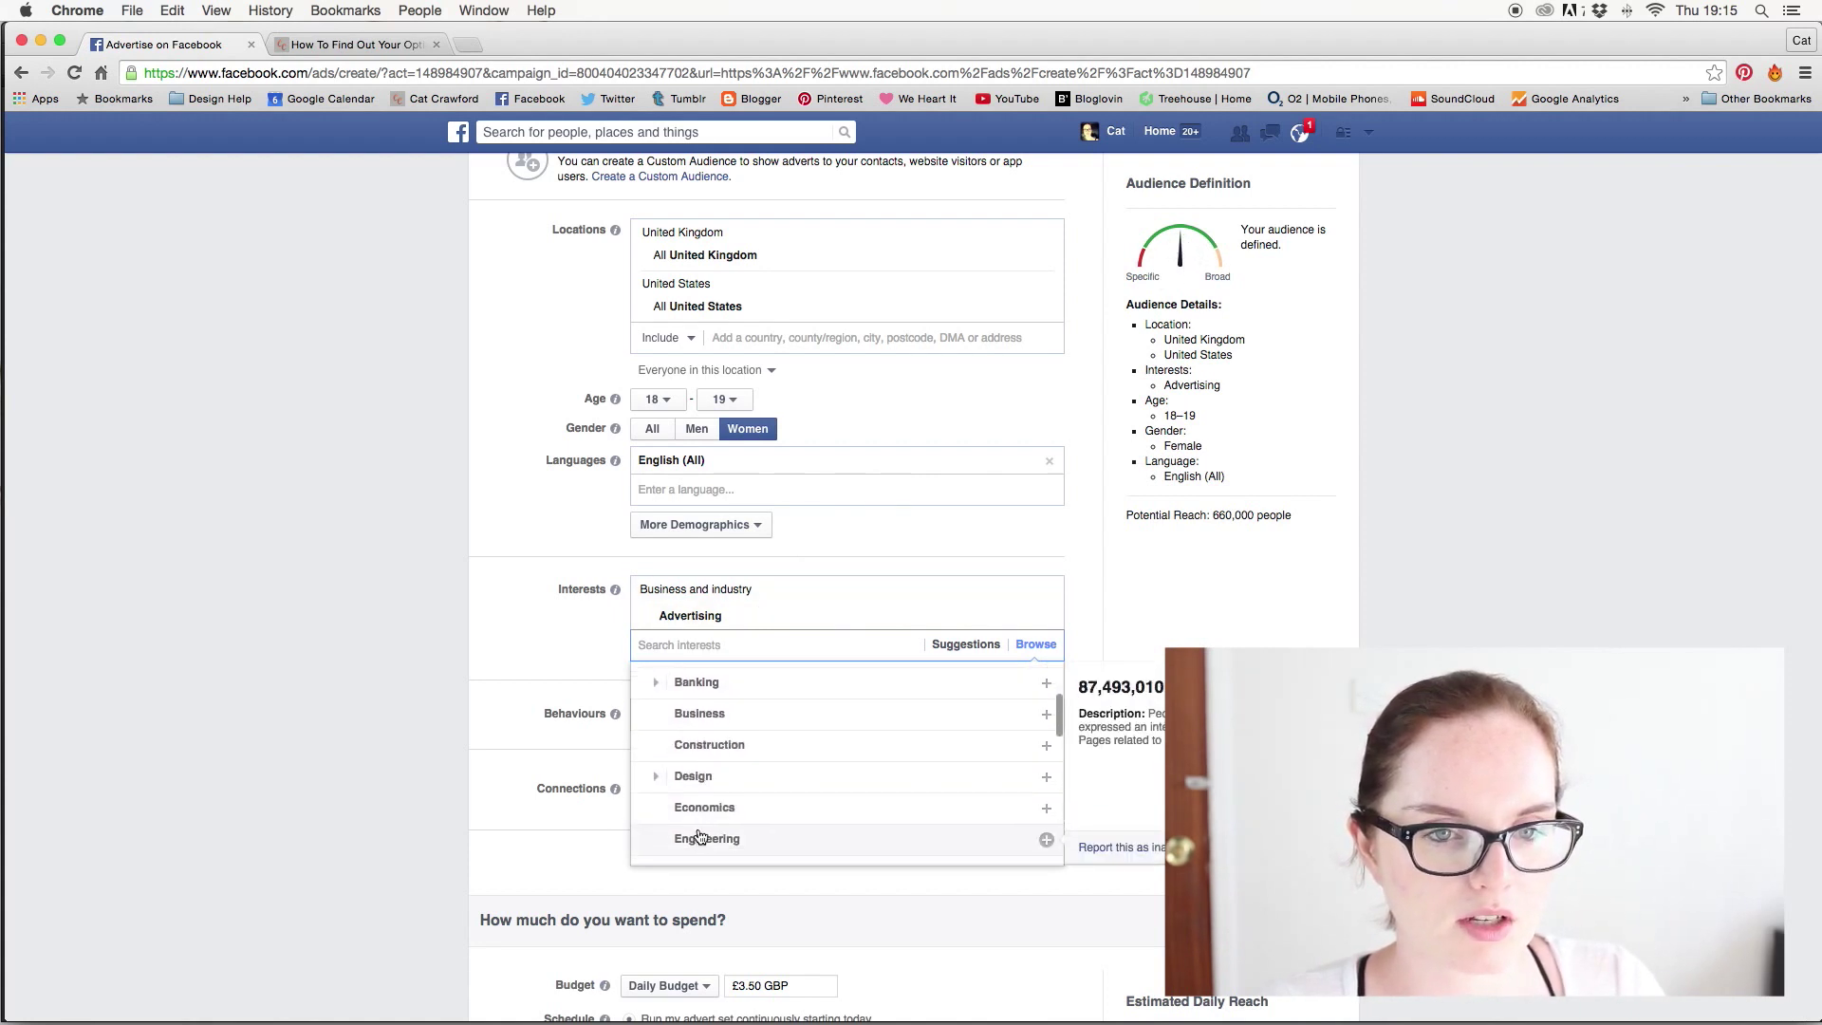
click(707, 723)
click(636, 655)
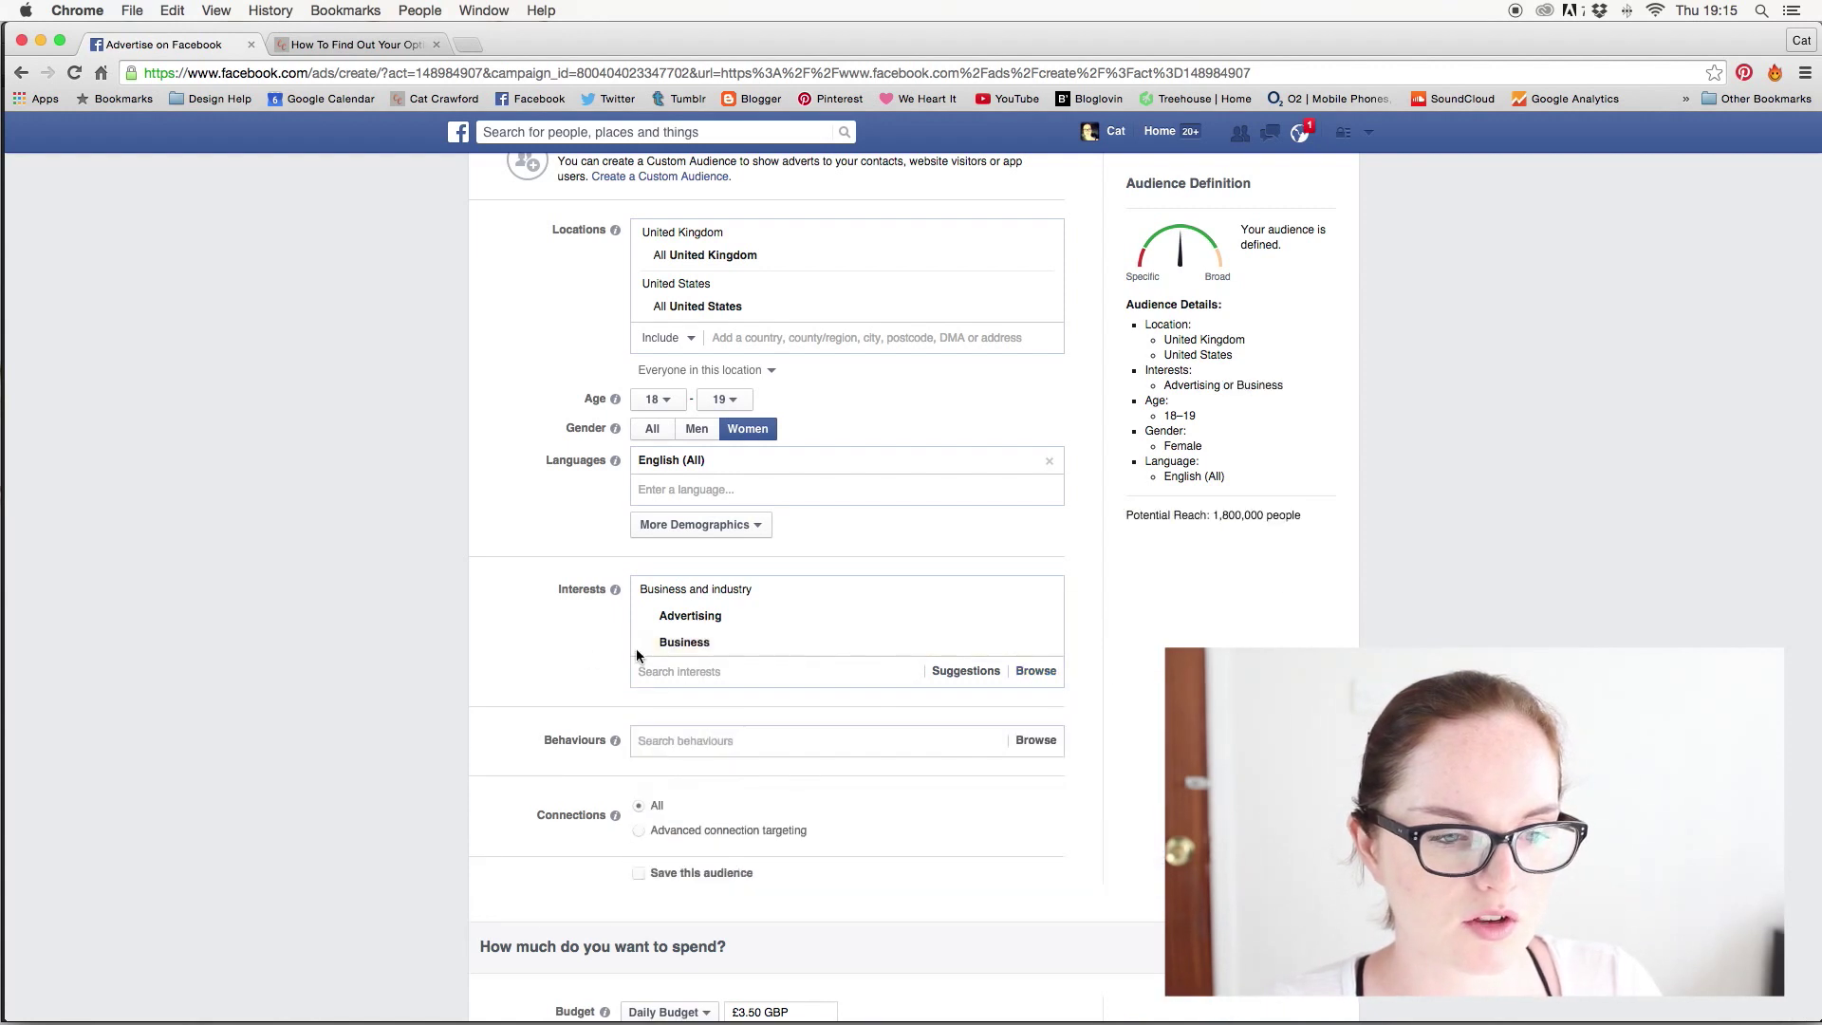
- Add Commuters from the Travel category to the audience's behaviours
click(685, 740)
click(642, 838)
key(Escape)
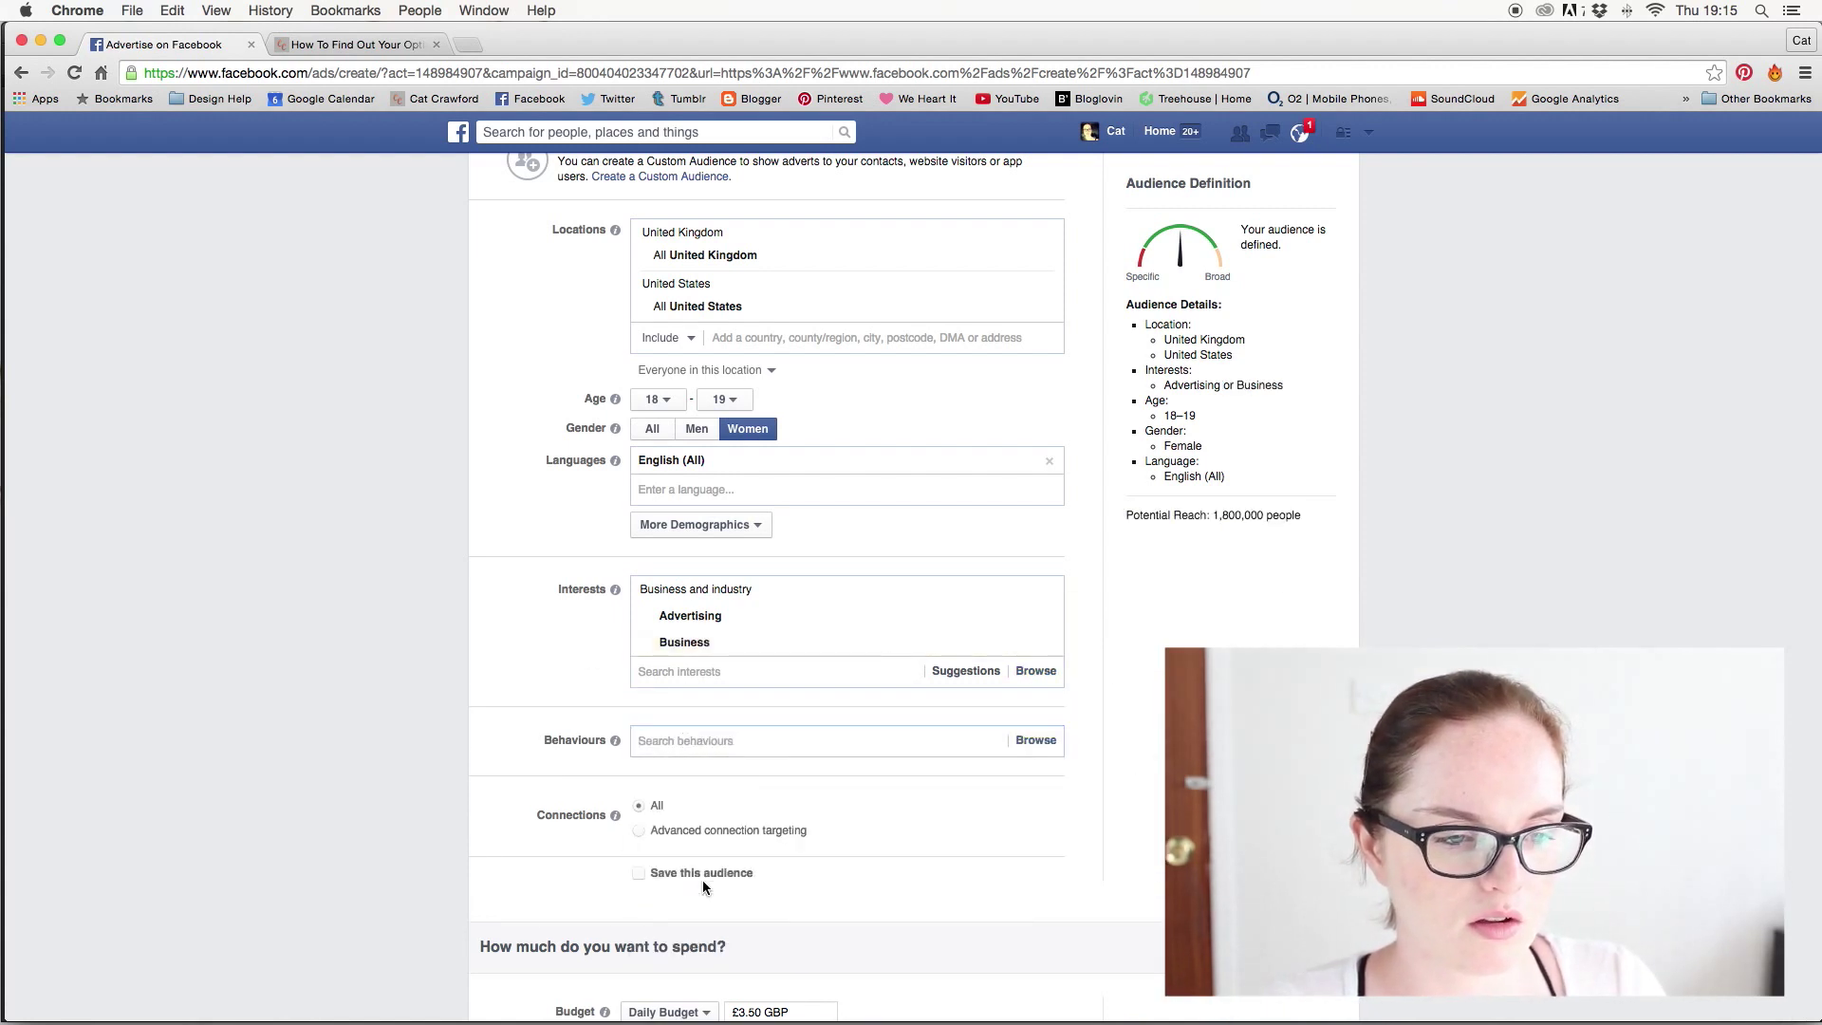
click(672, 740)
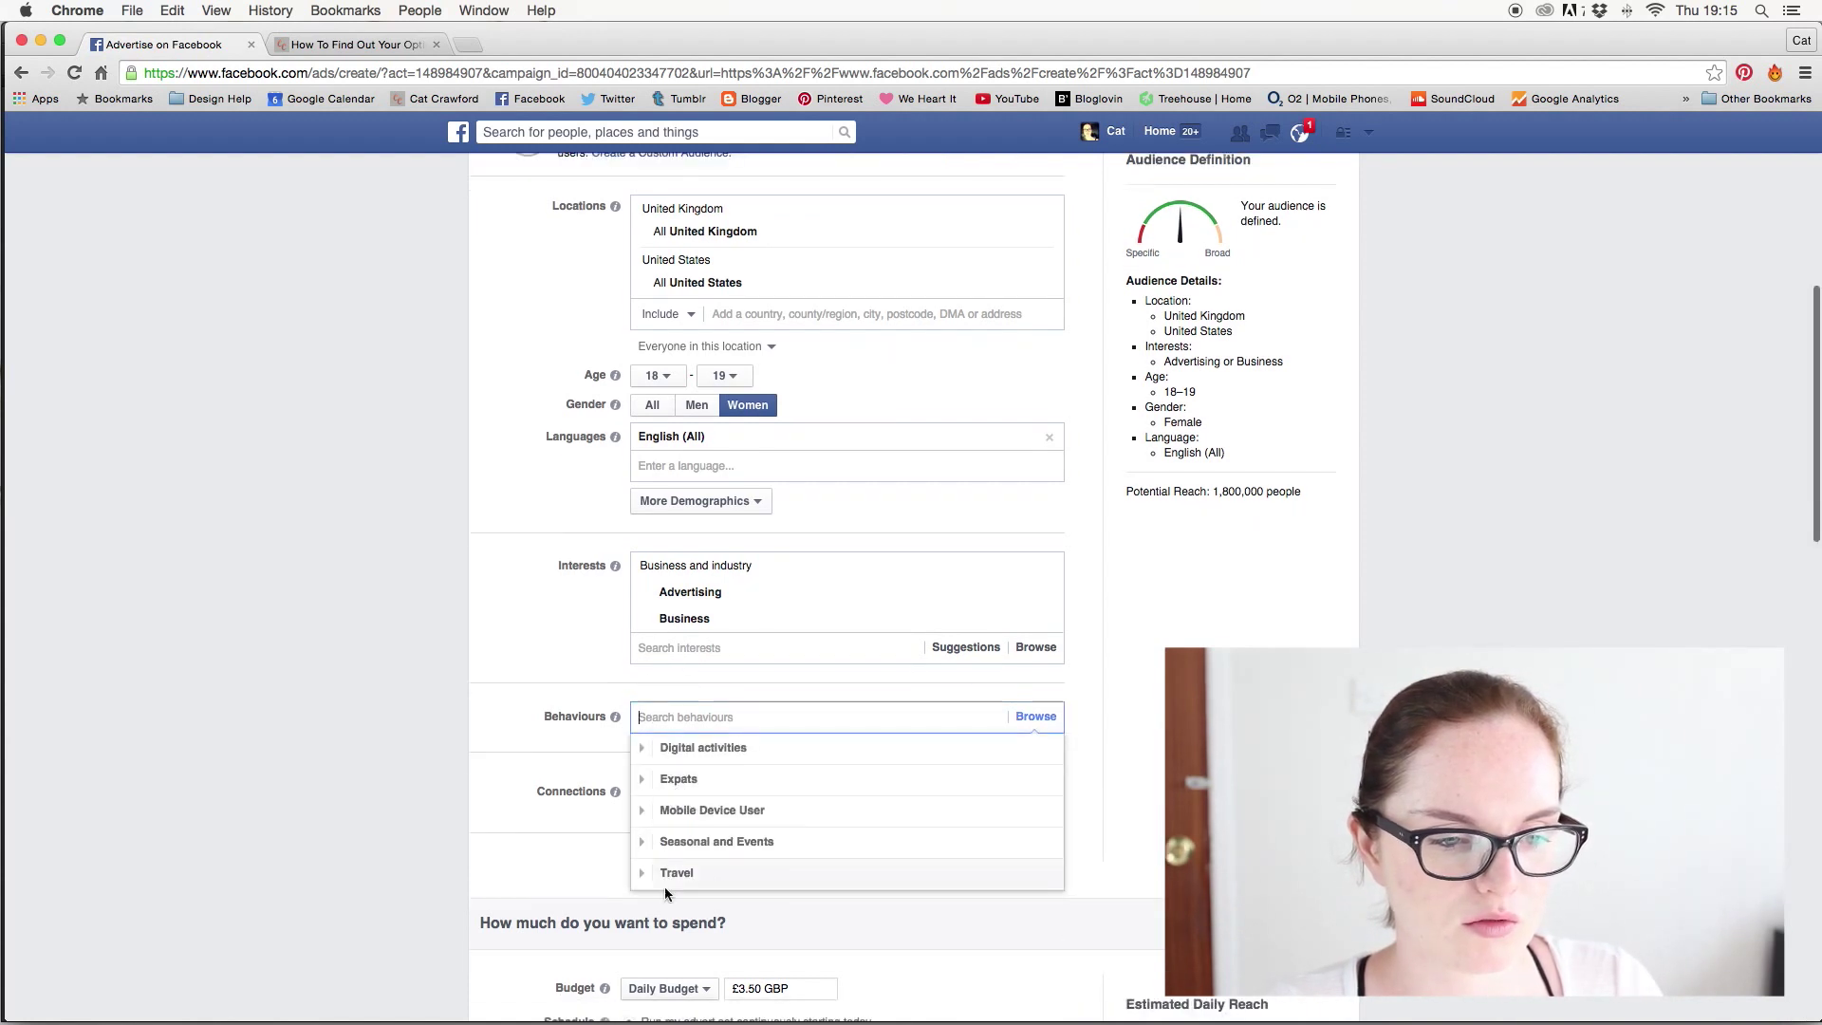
click(676, 885)
click(712, 843)
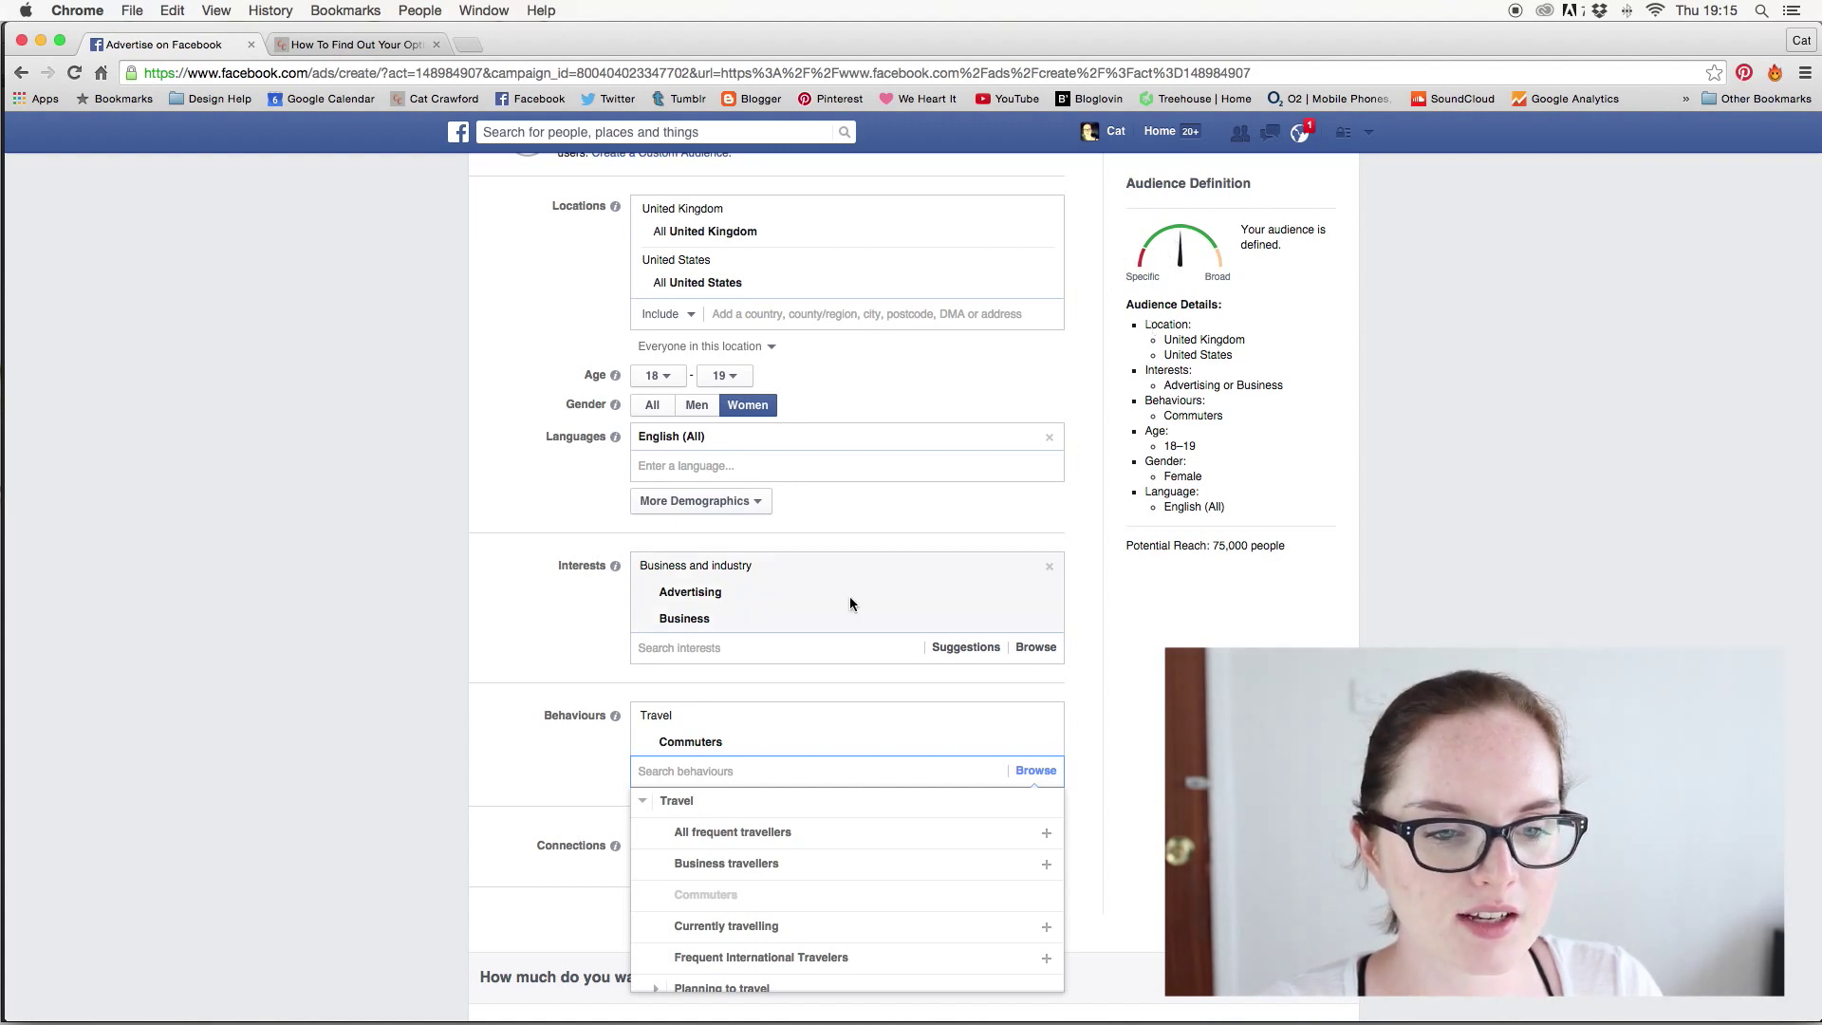
- Remove the Business and Advertising interests from the audience
mouse_move(980, 604)
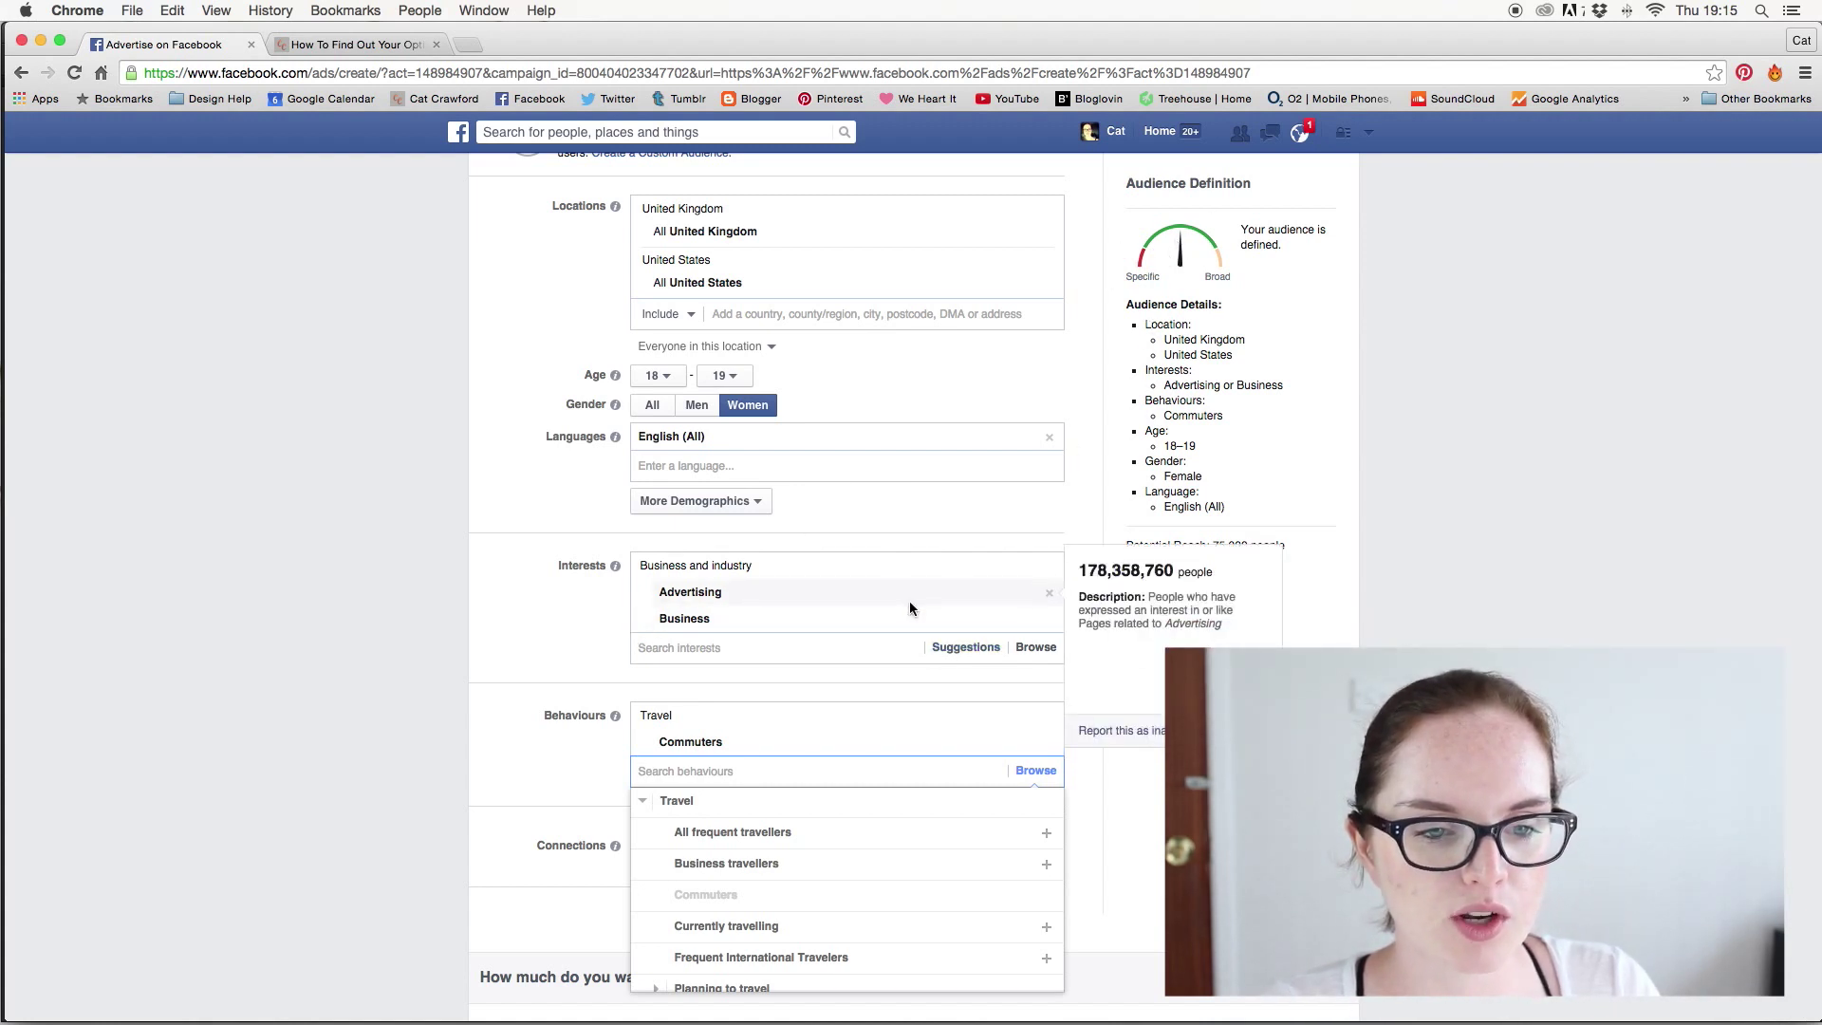
click(1053, 623)
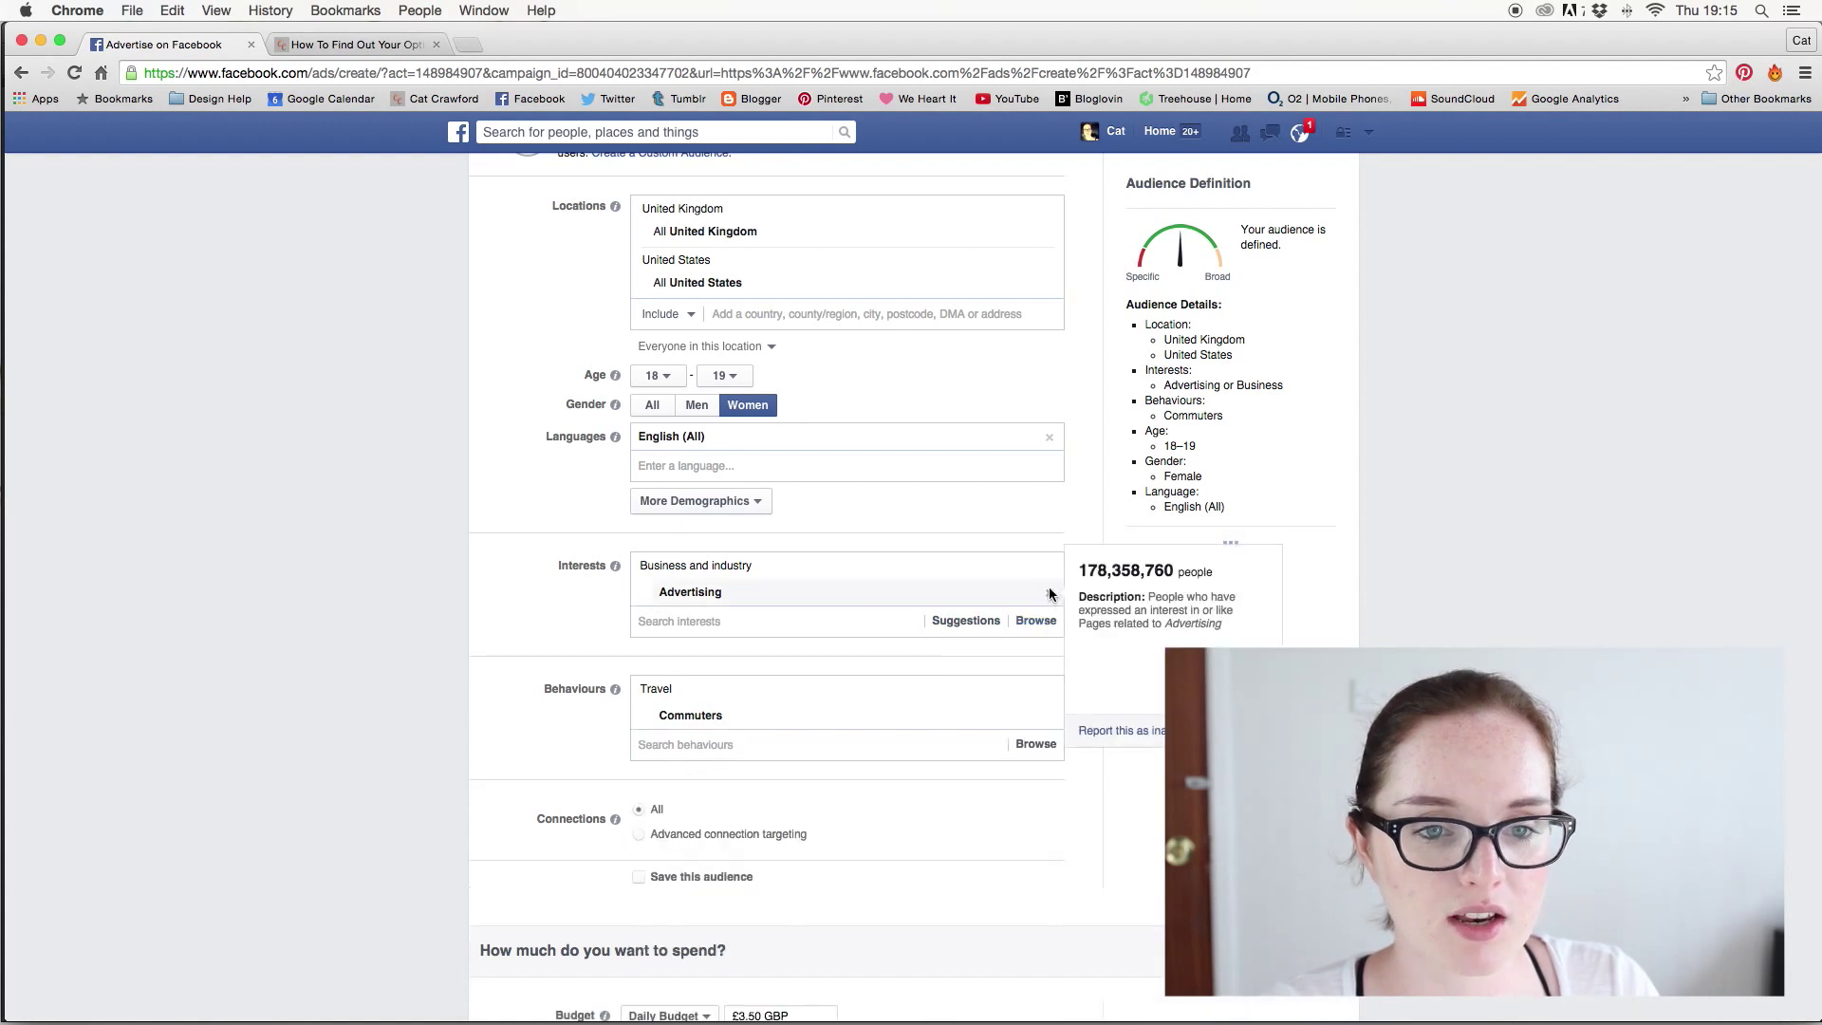
click(1050, 595)
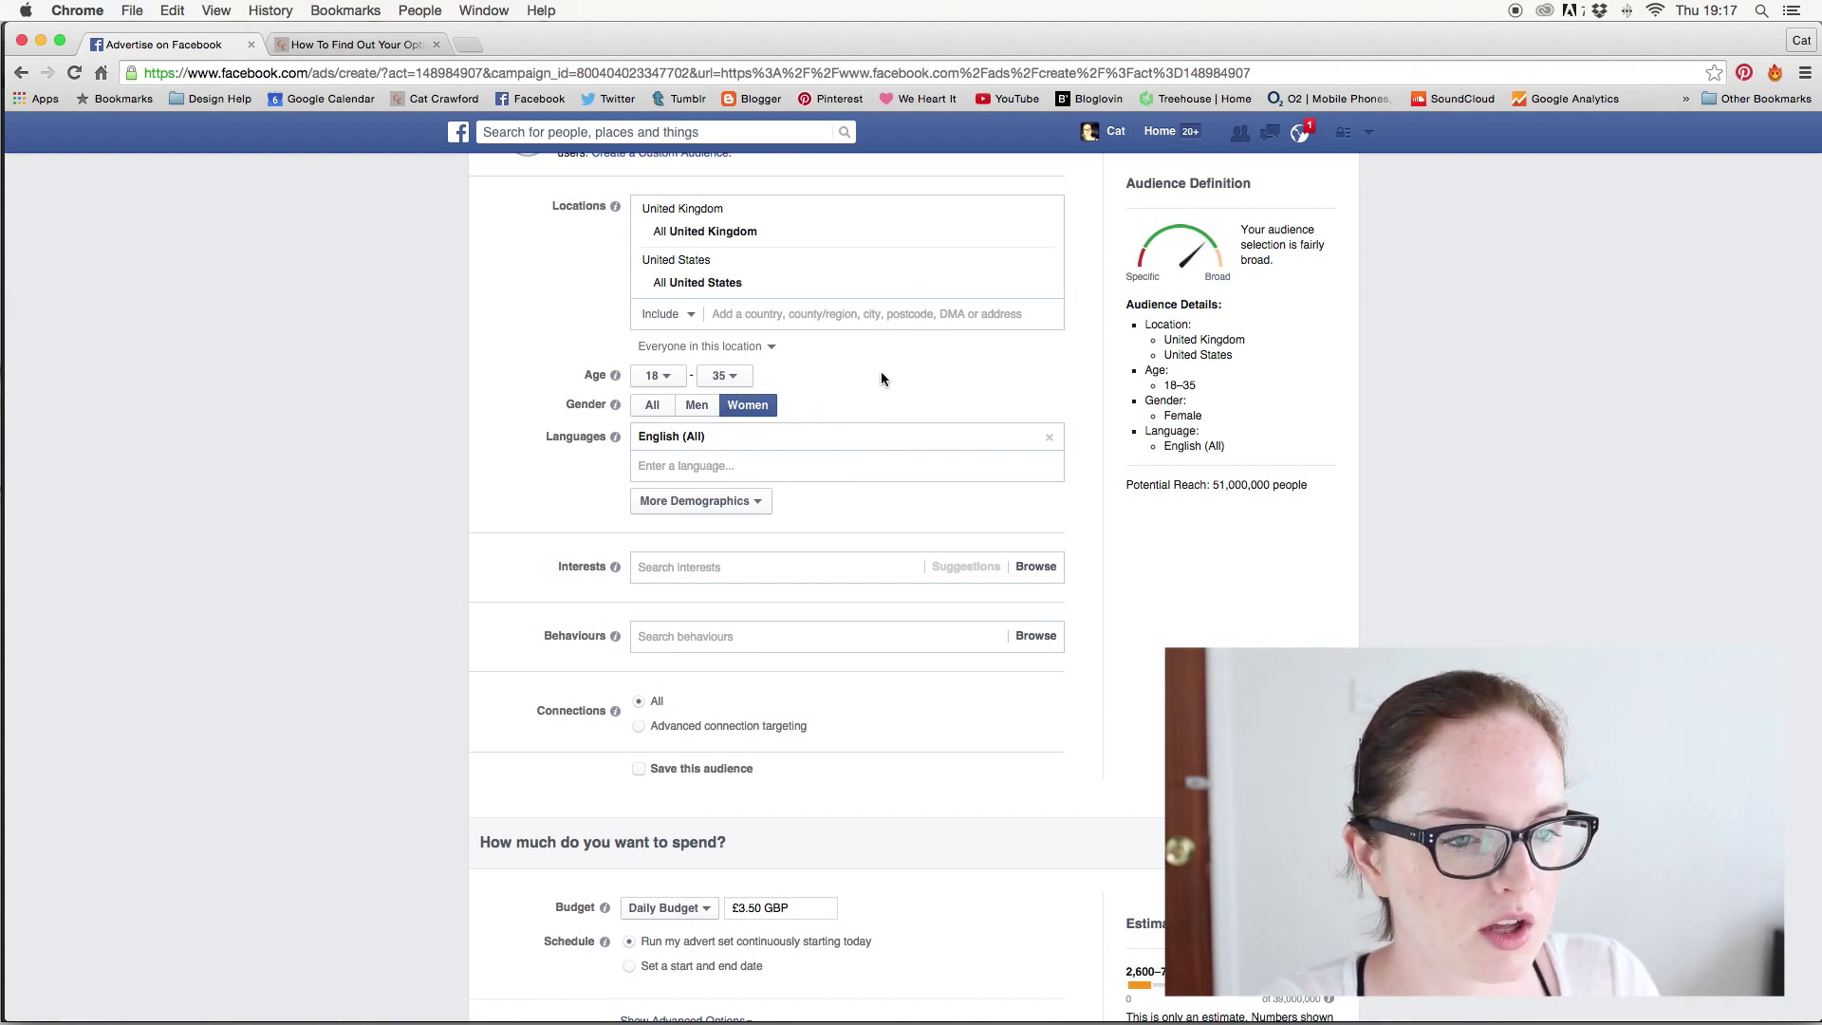
- Add Marketing from Business and industry and the suggested Advertising interest to the audience's interests
scroll(856, 451, down, 5)
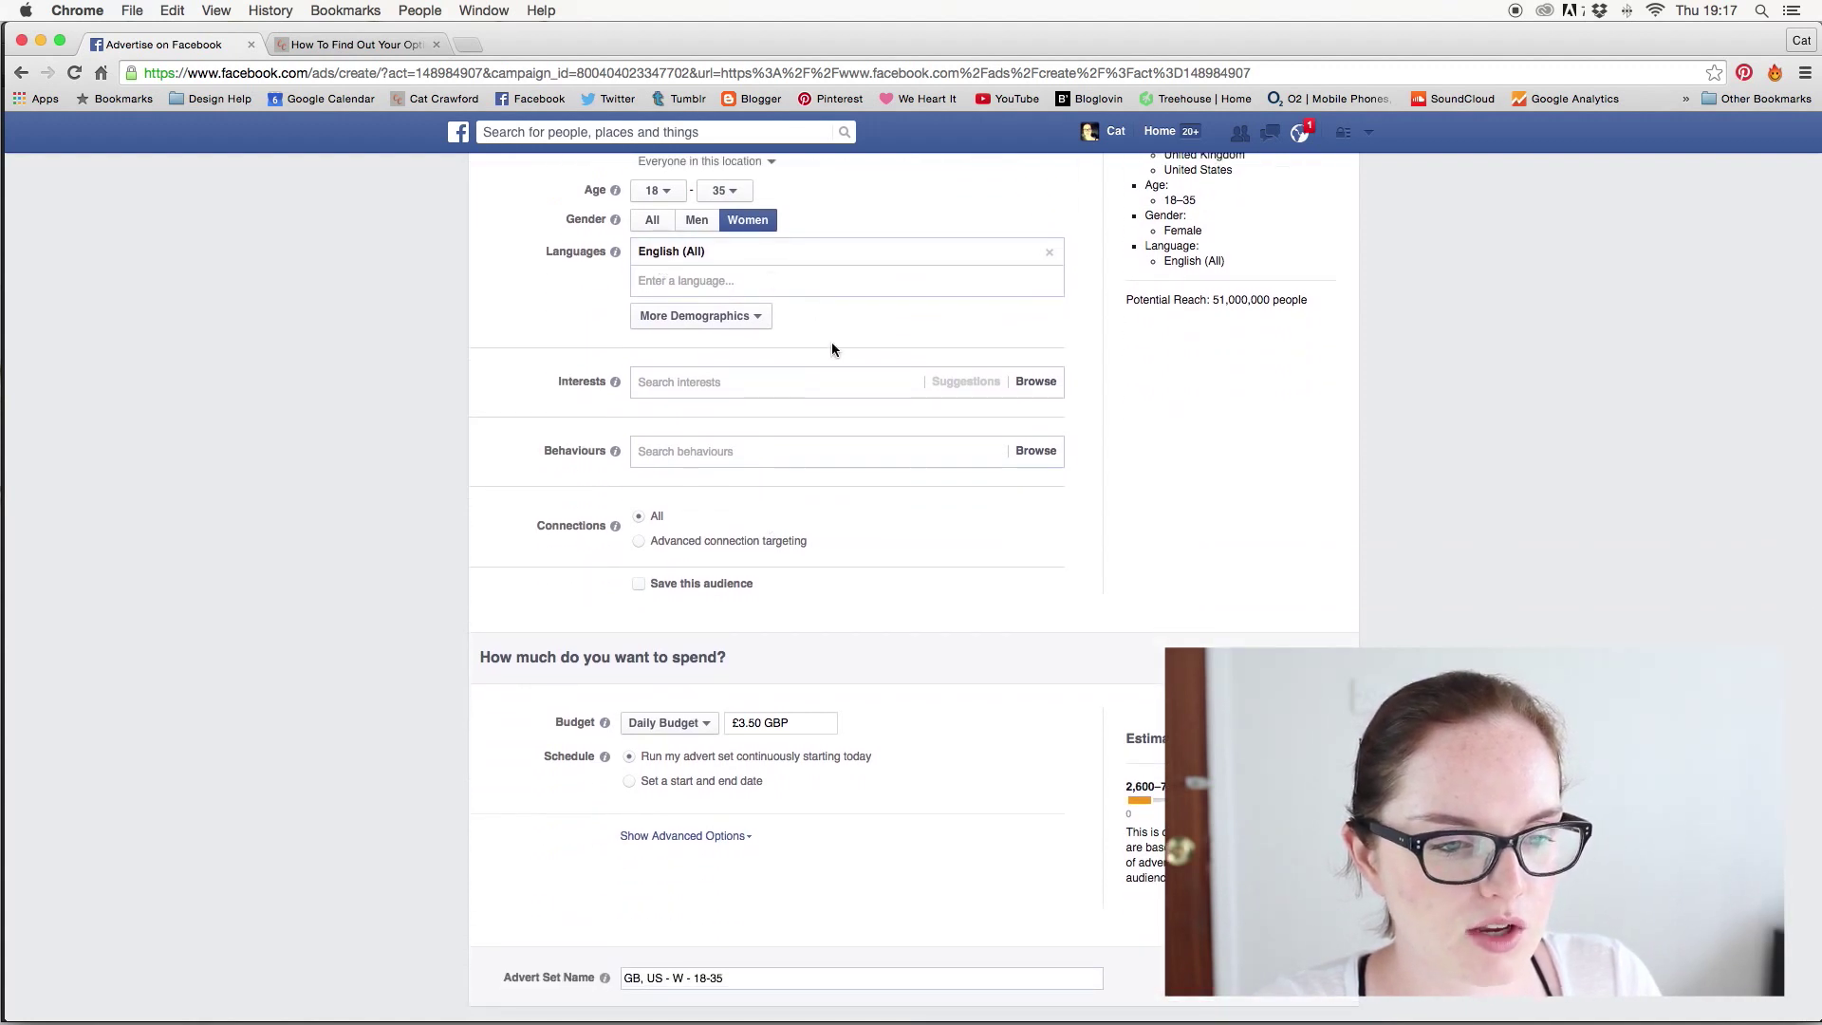
scroll(831, 349, up, 4)
click(812, 568)
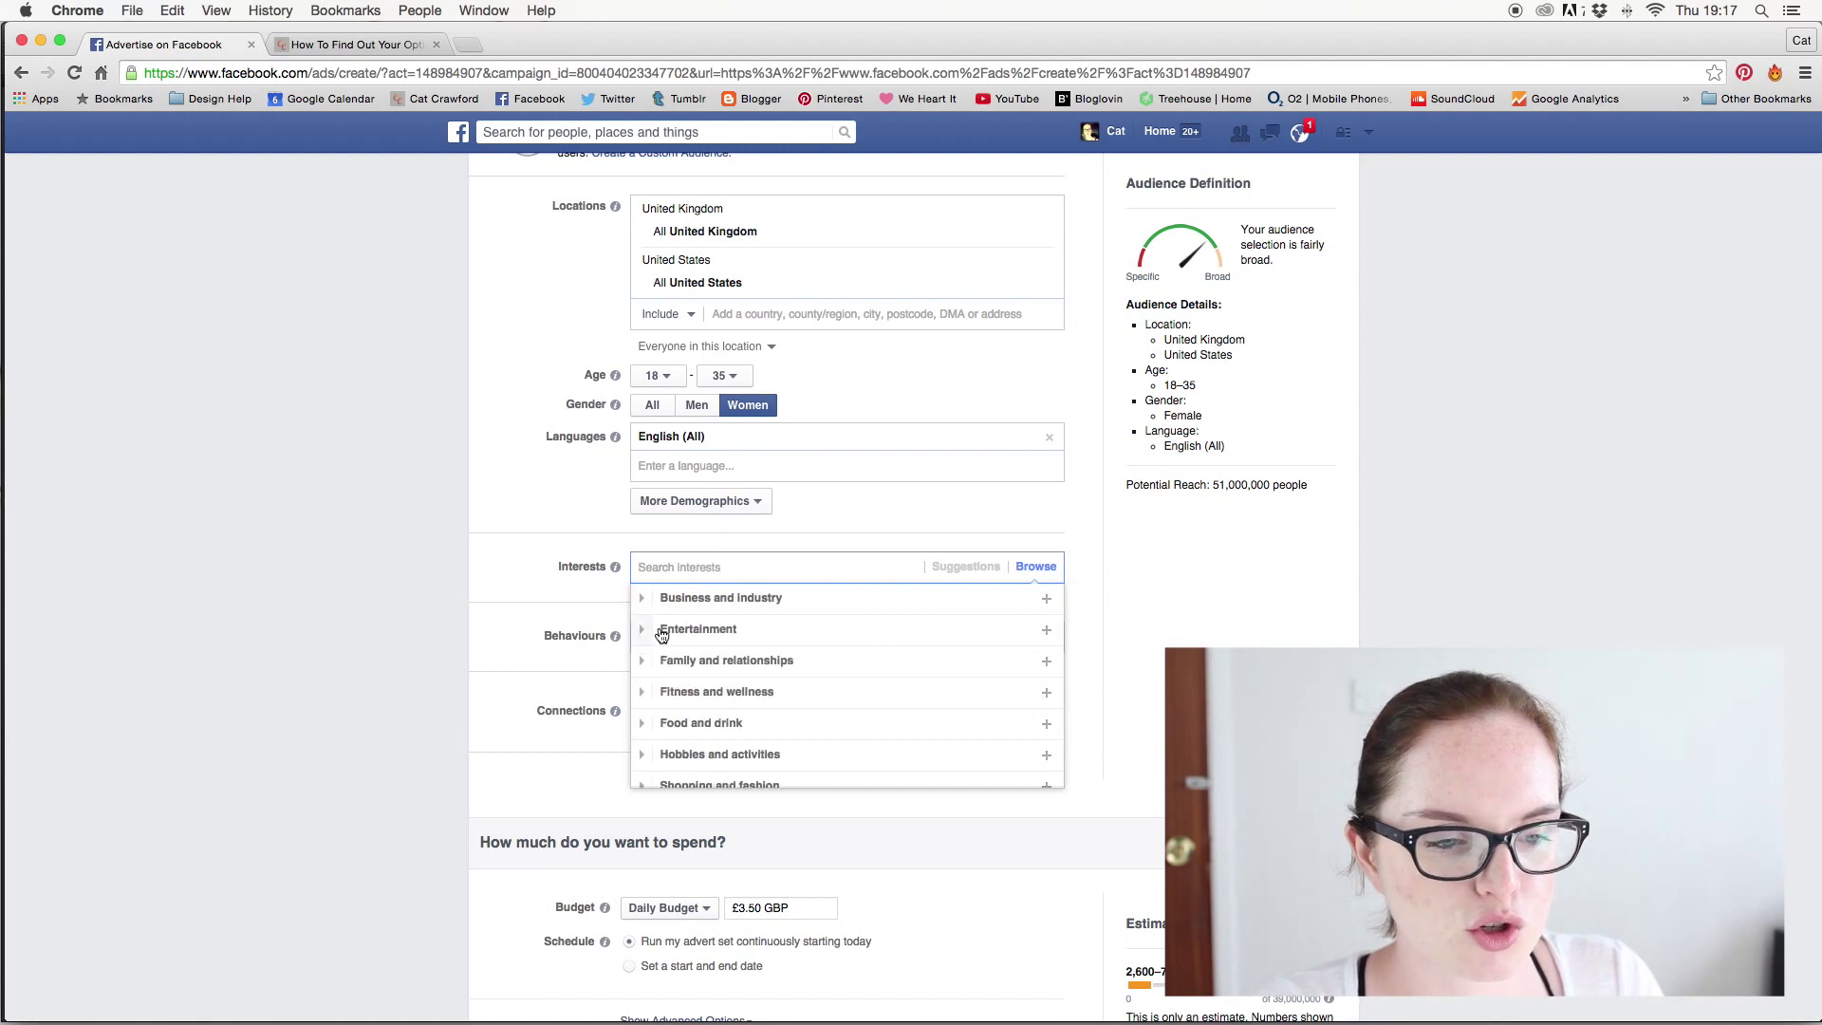
scroll(784, 729, down, 3)
scroll(785, 729, up, 2)
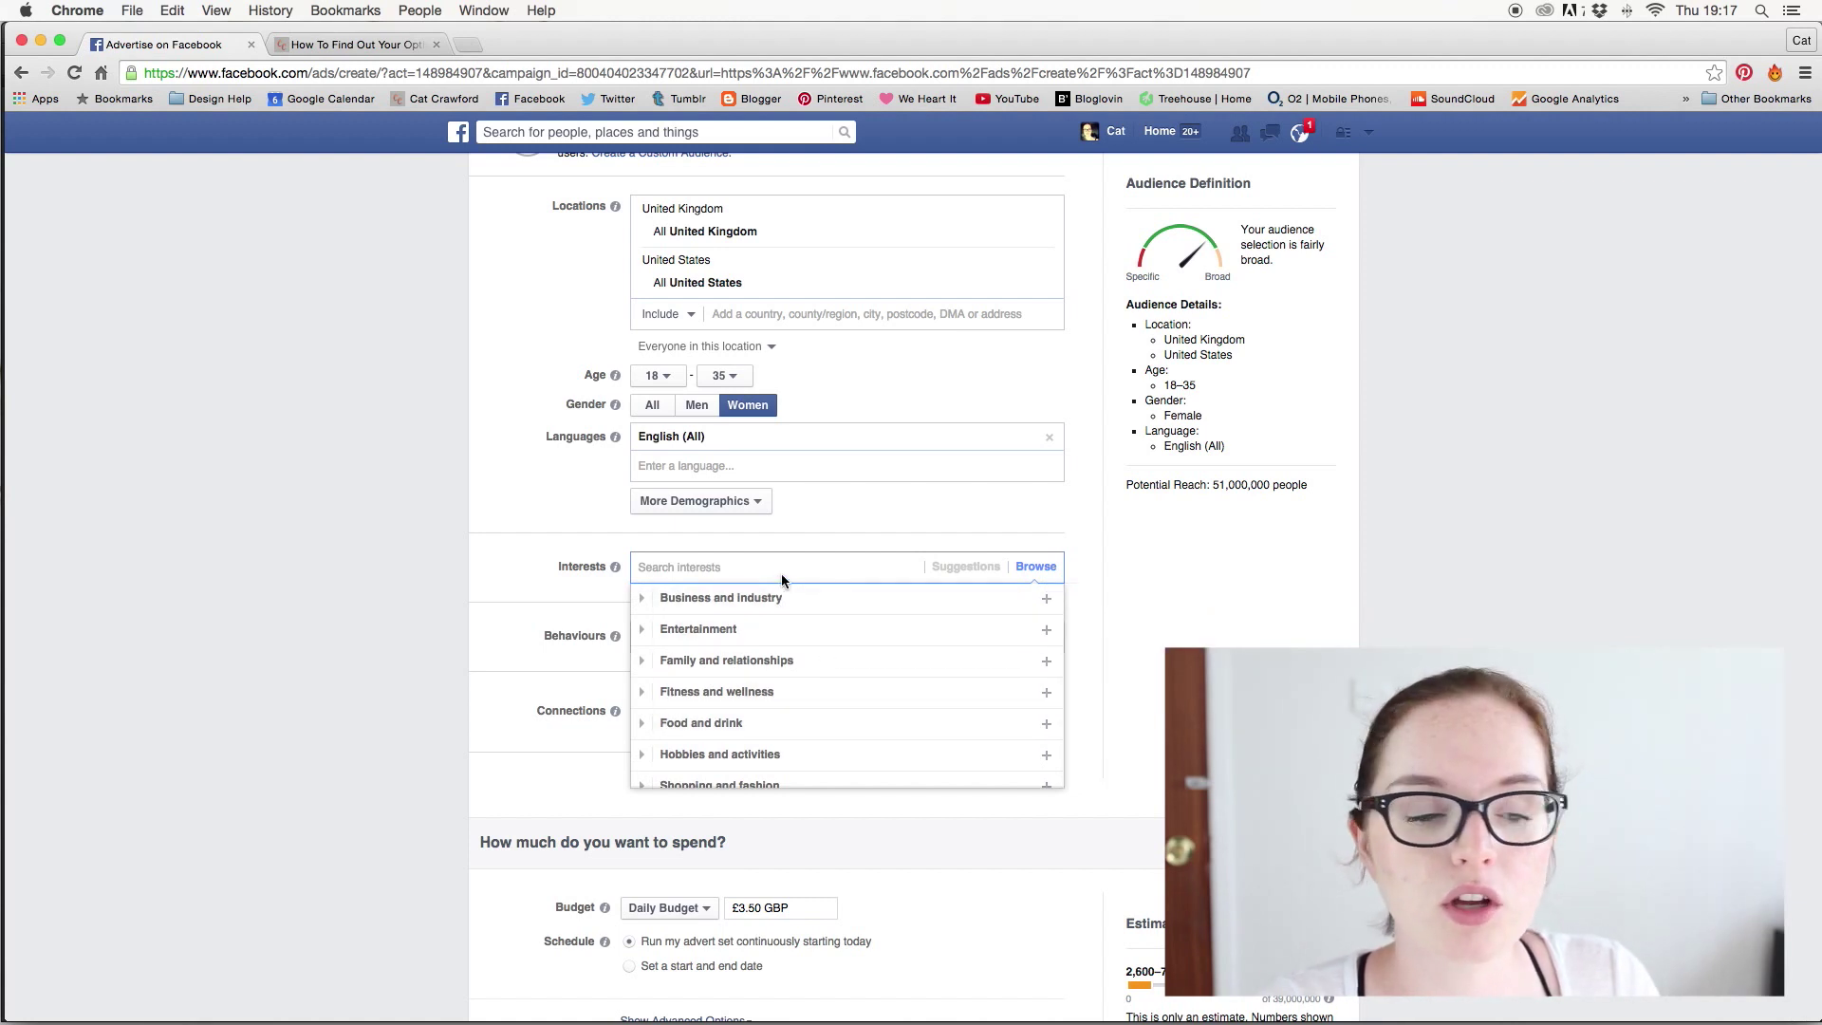
click(644, 632)
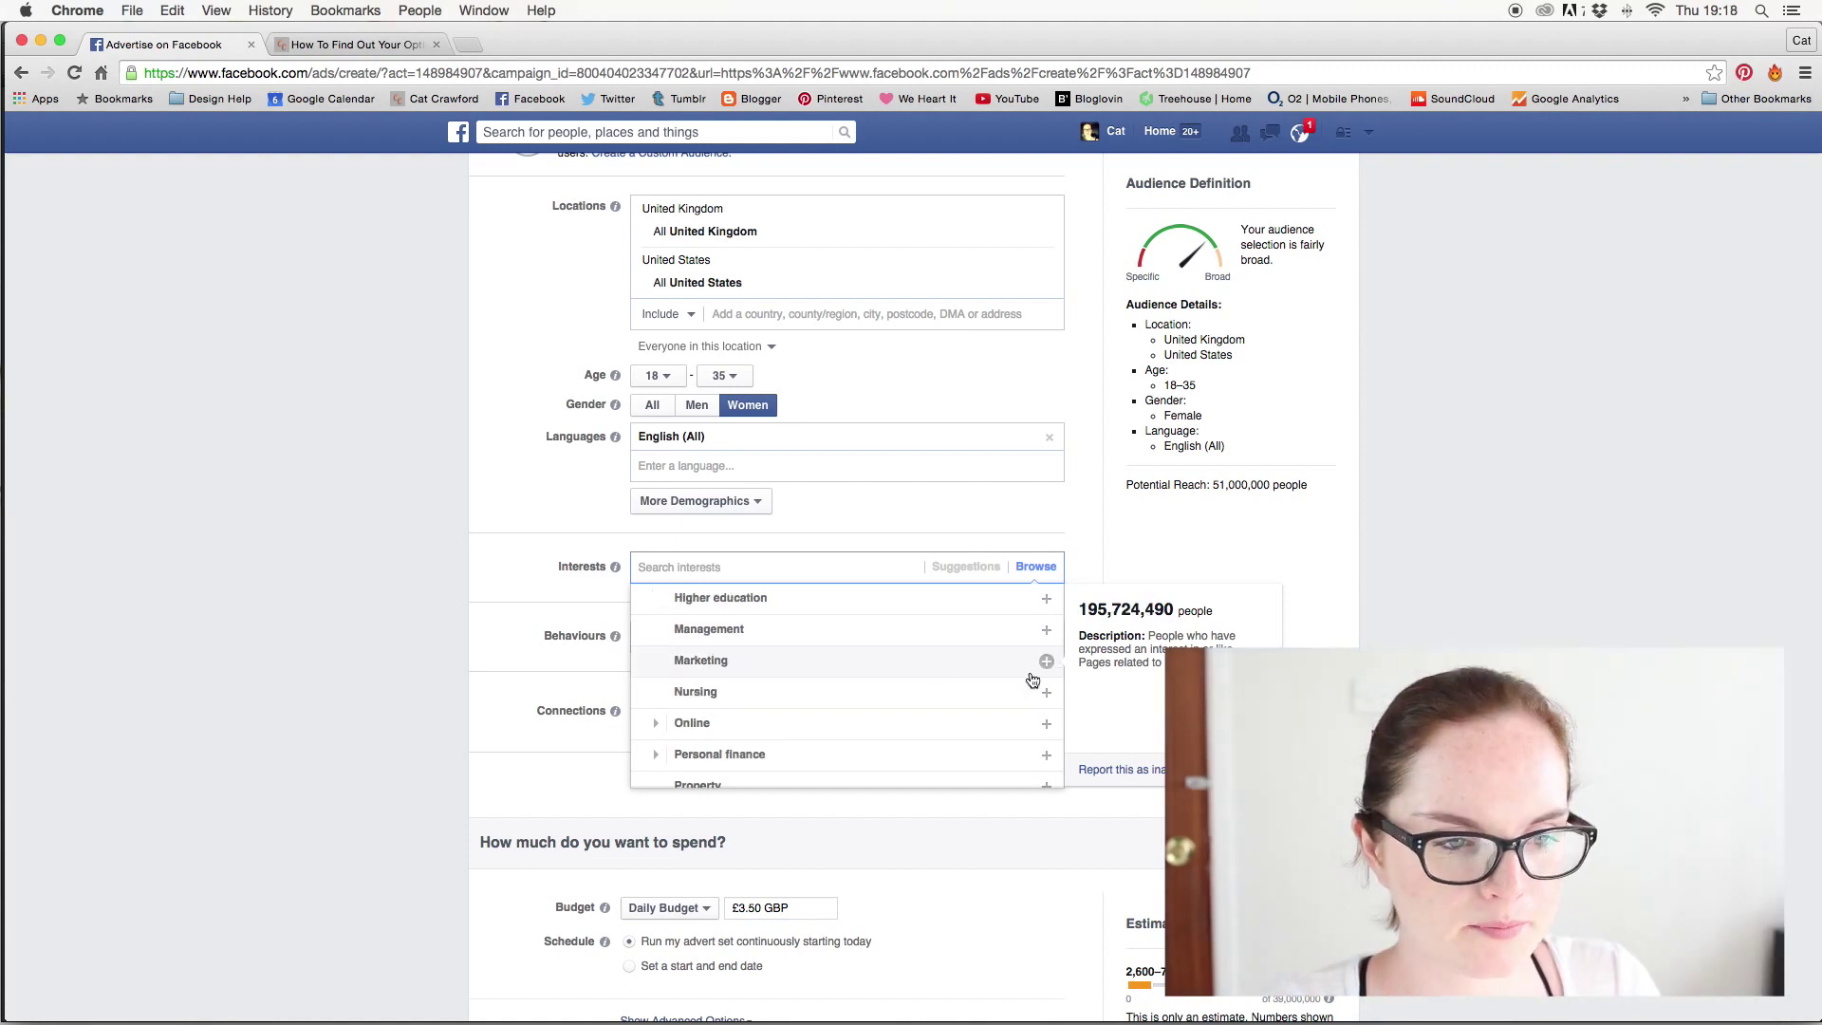
click(1046, 661)
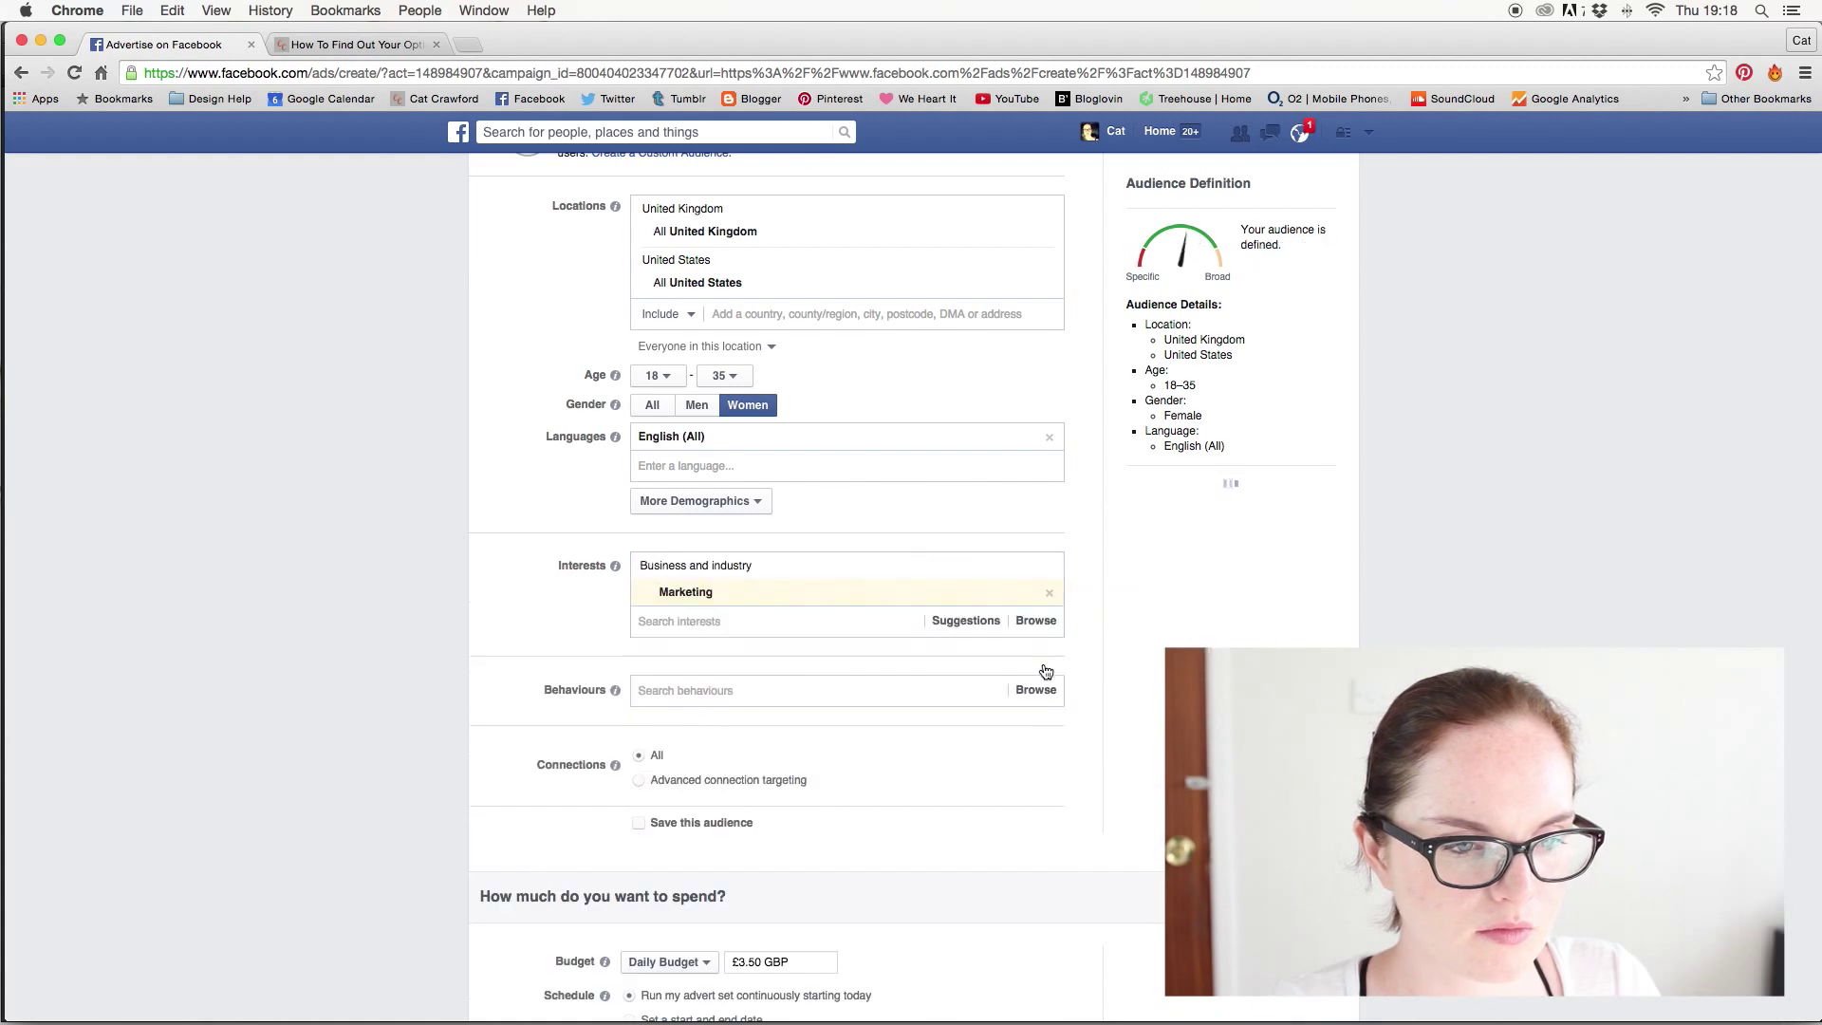
click(690, 621)
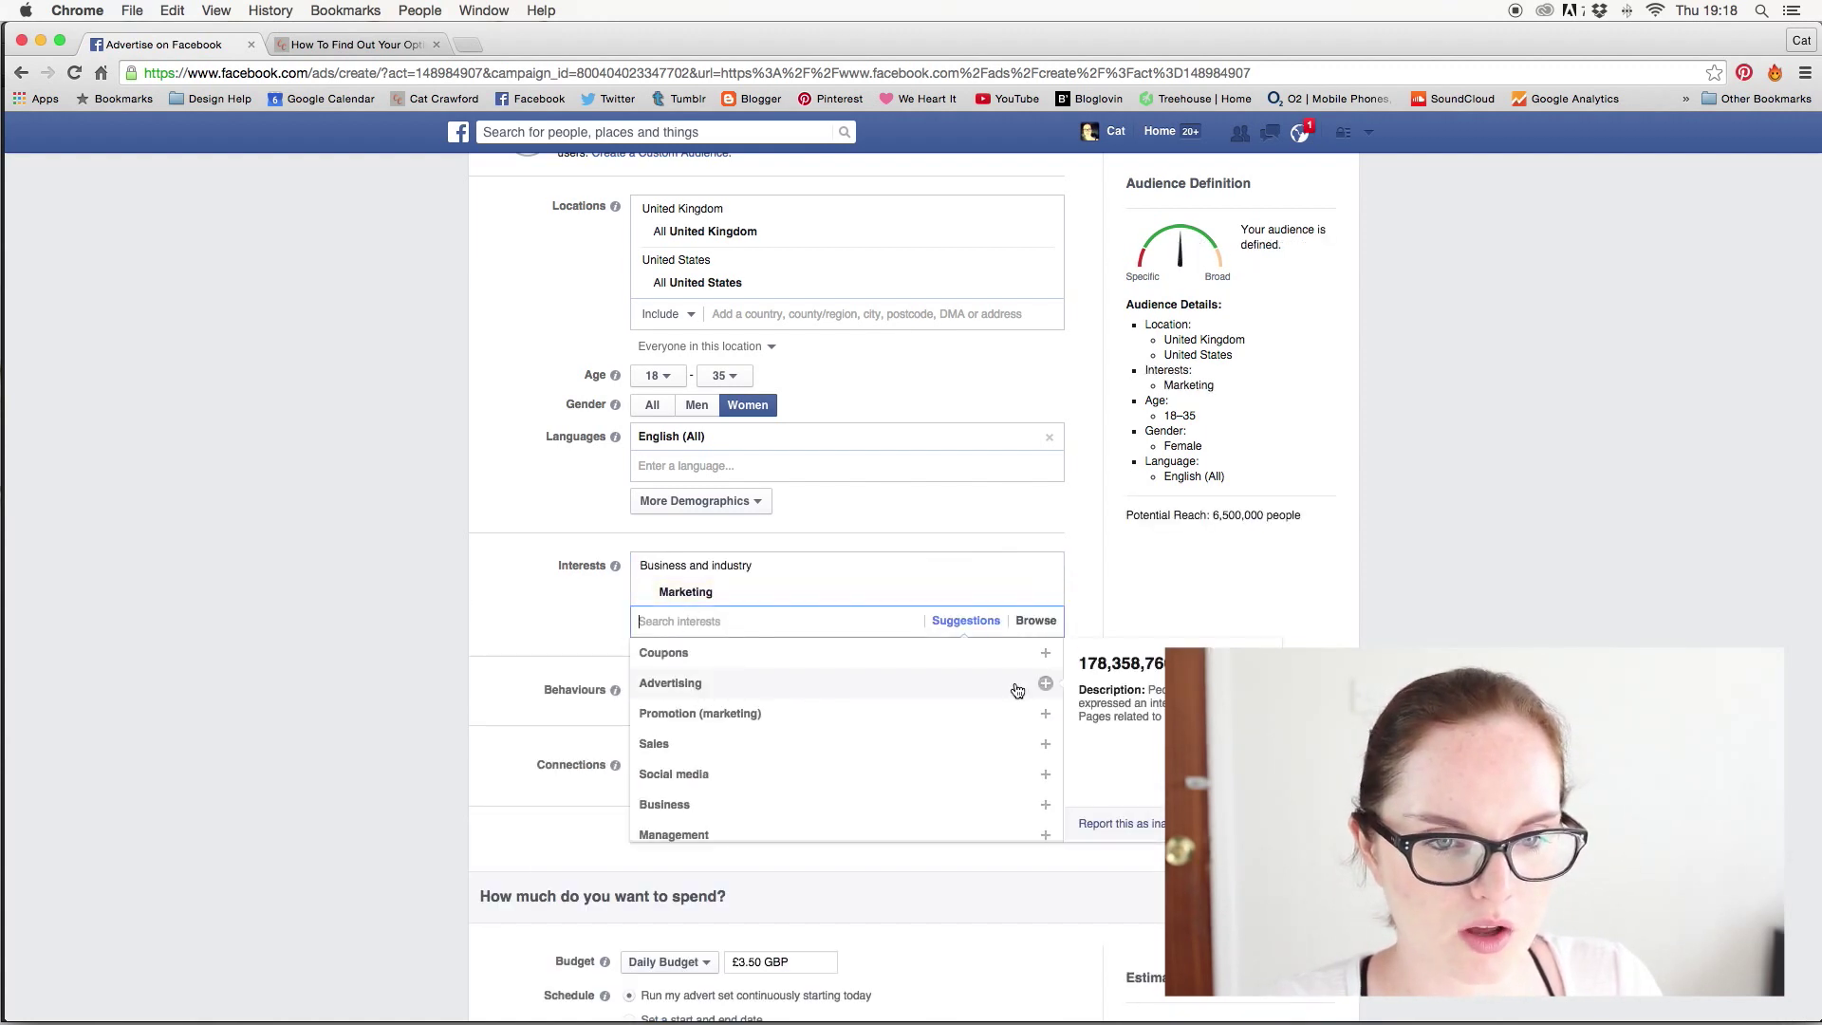
click(1046, 684)
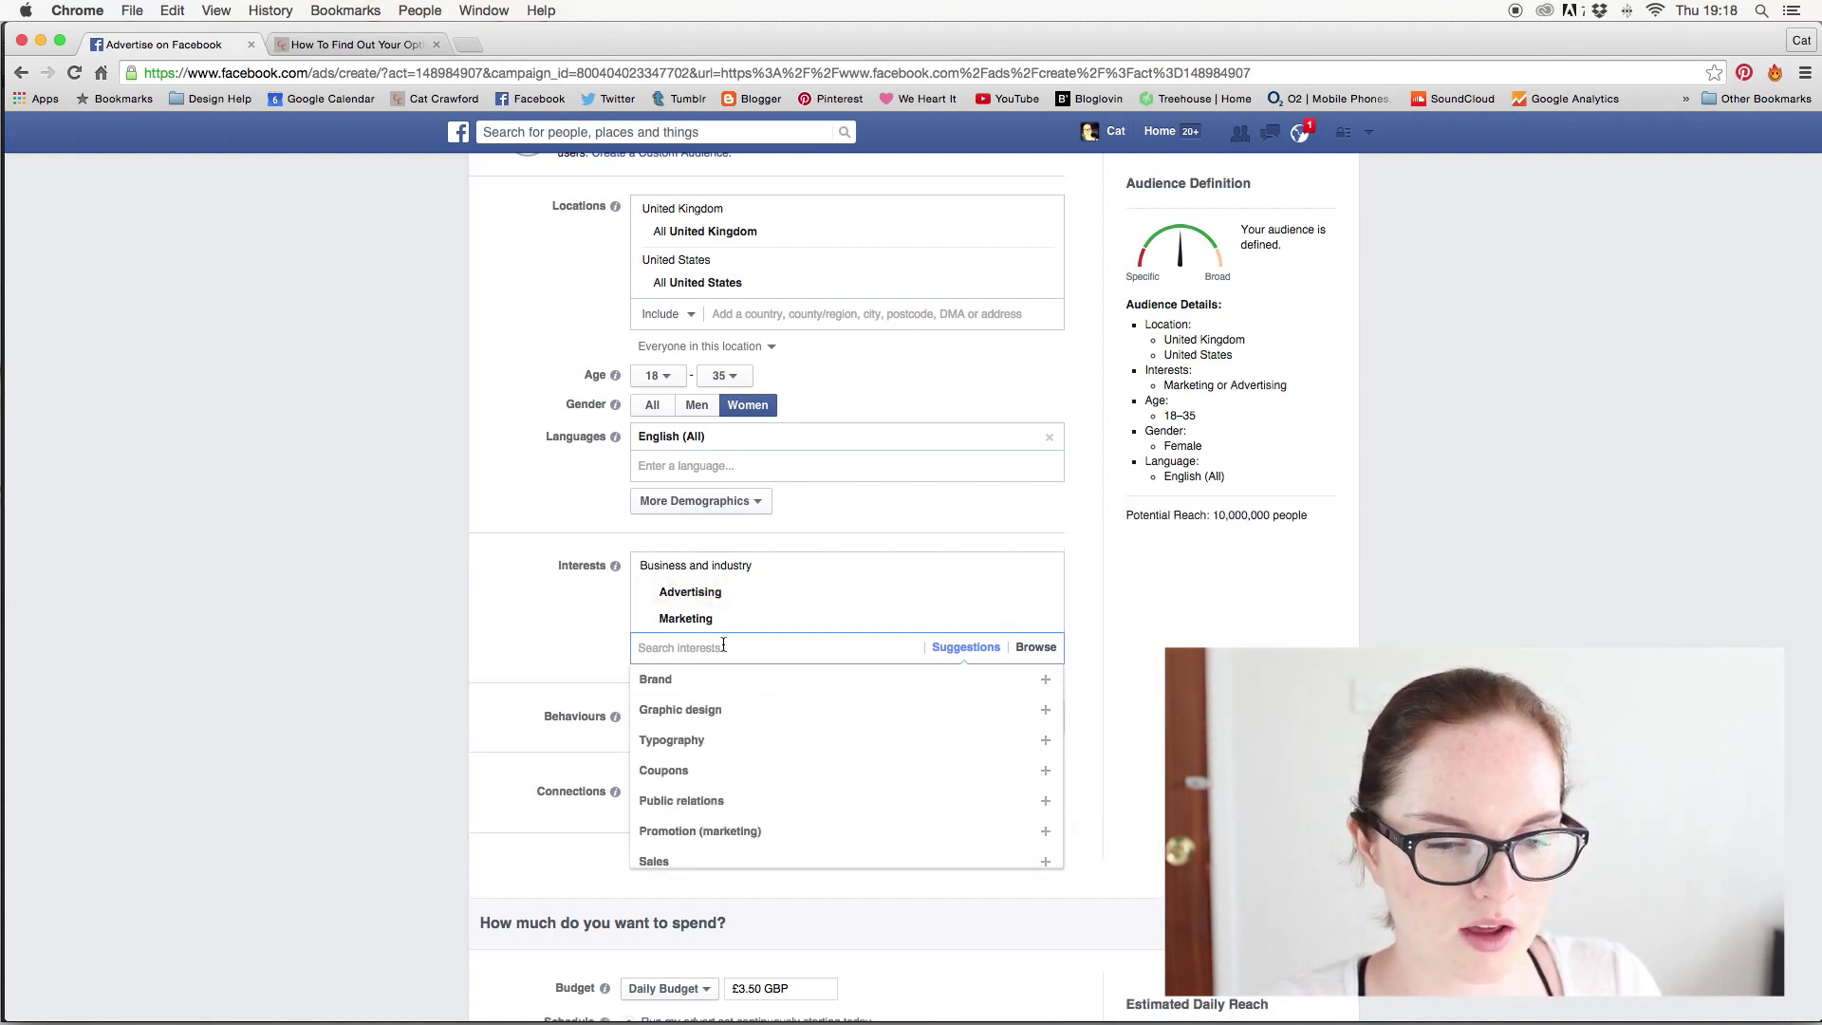
click(573, 633)
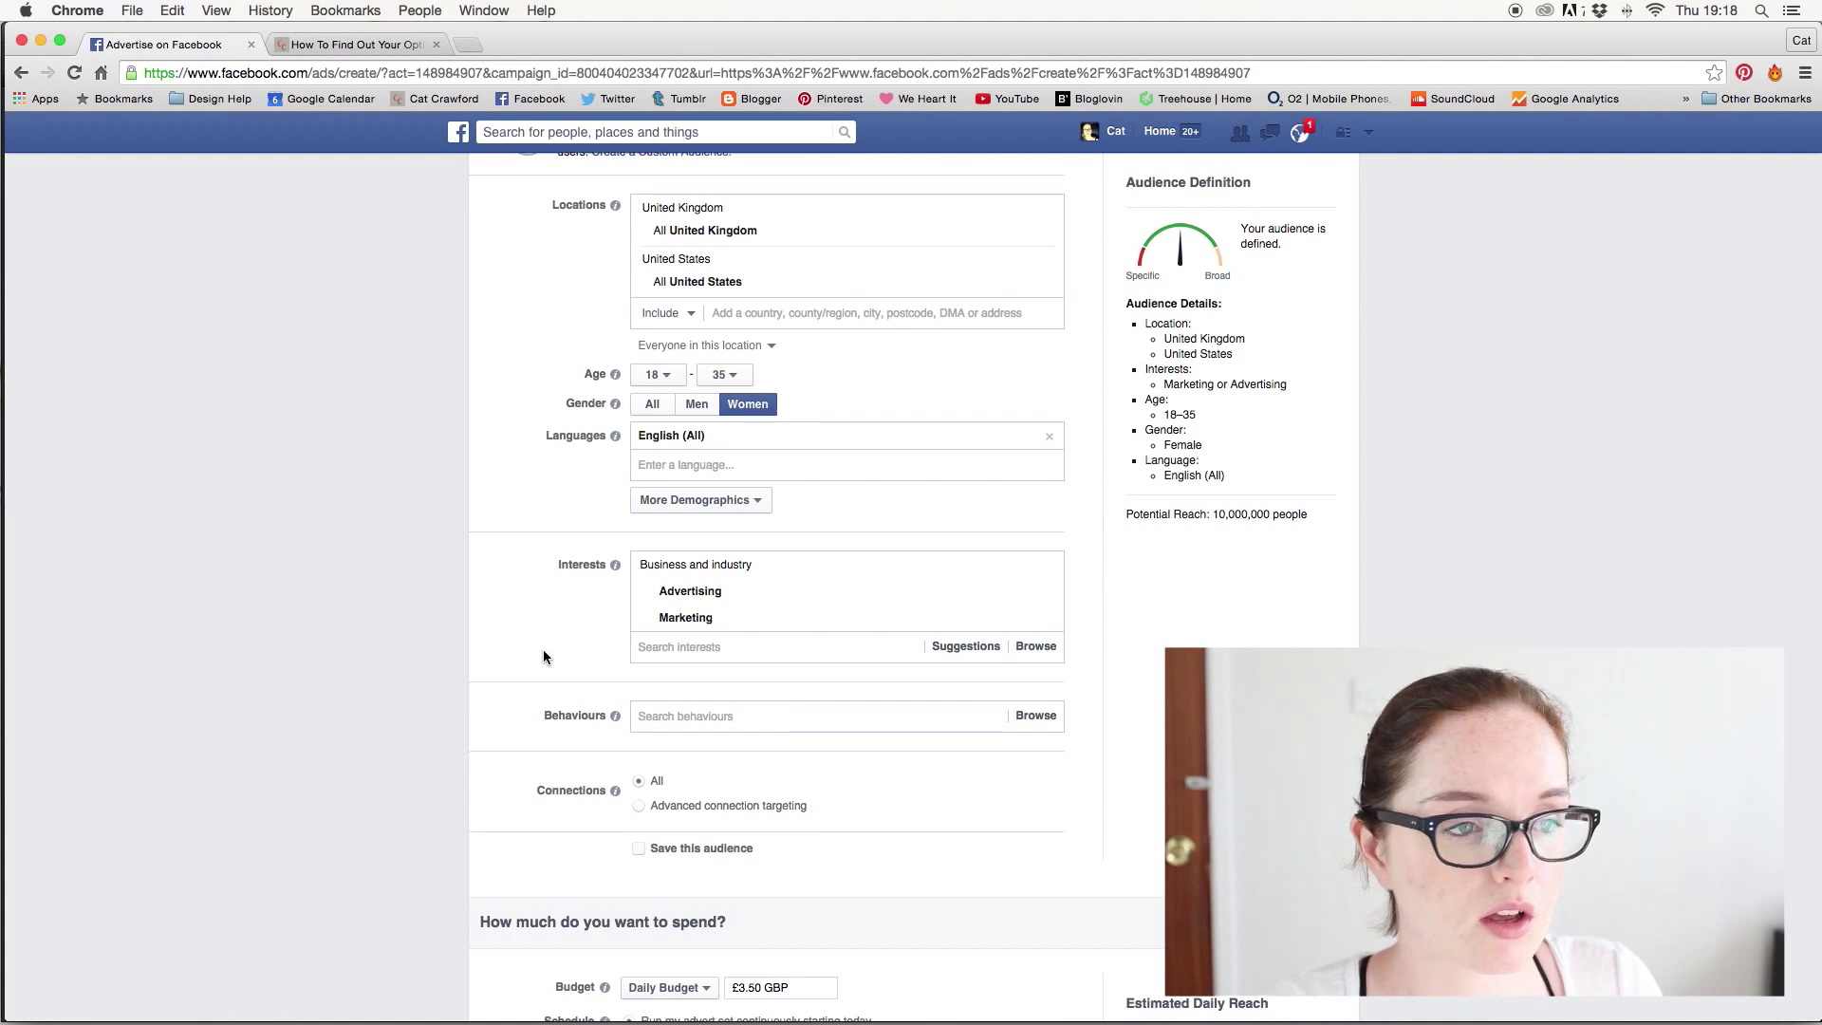
- Review the audience definition and look through the behaviours offered under Digital activities
scroll(543, 649, down, 3)
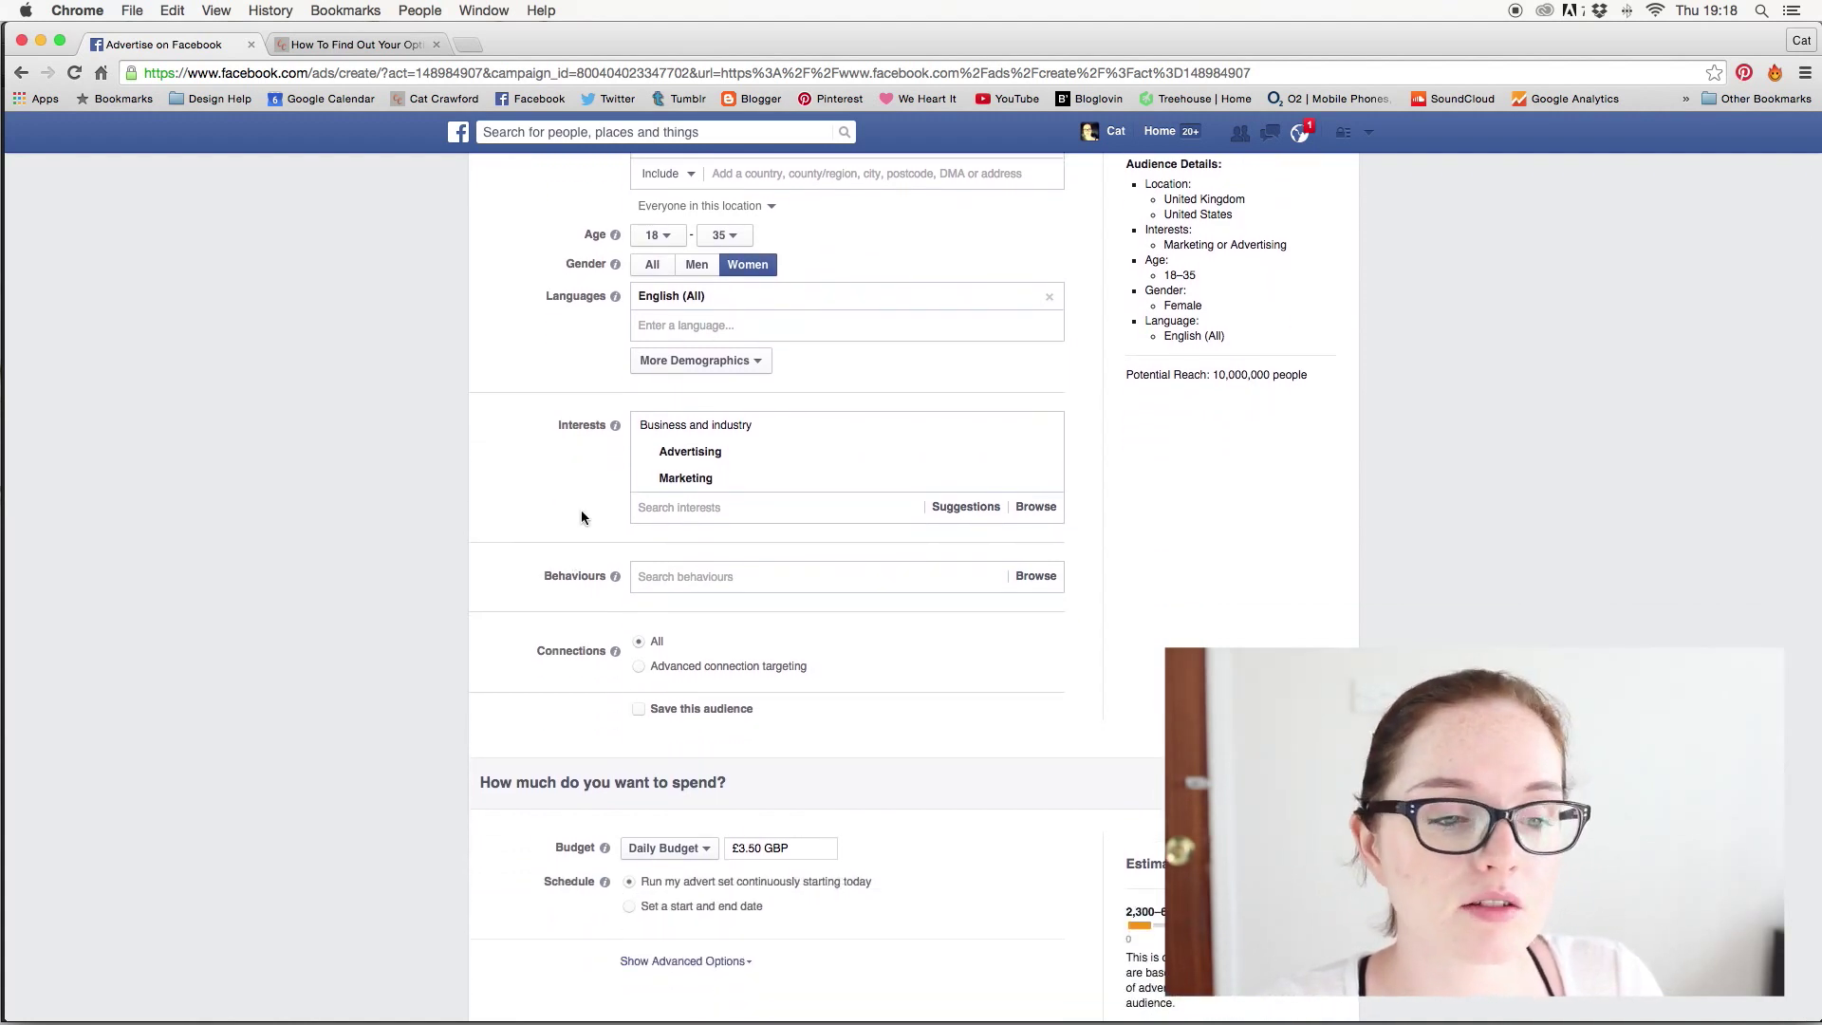
scroll(588, 498, down, 2)
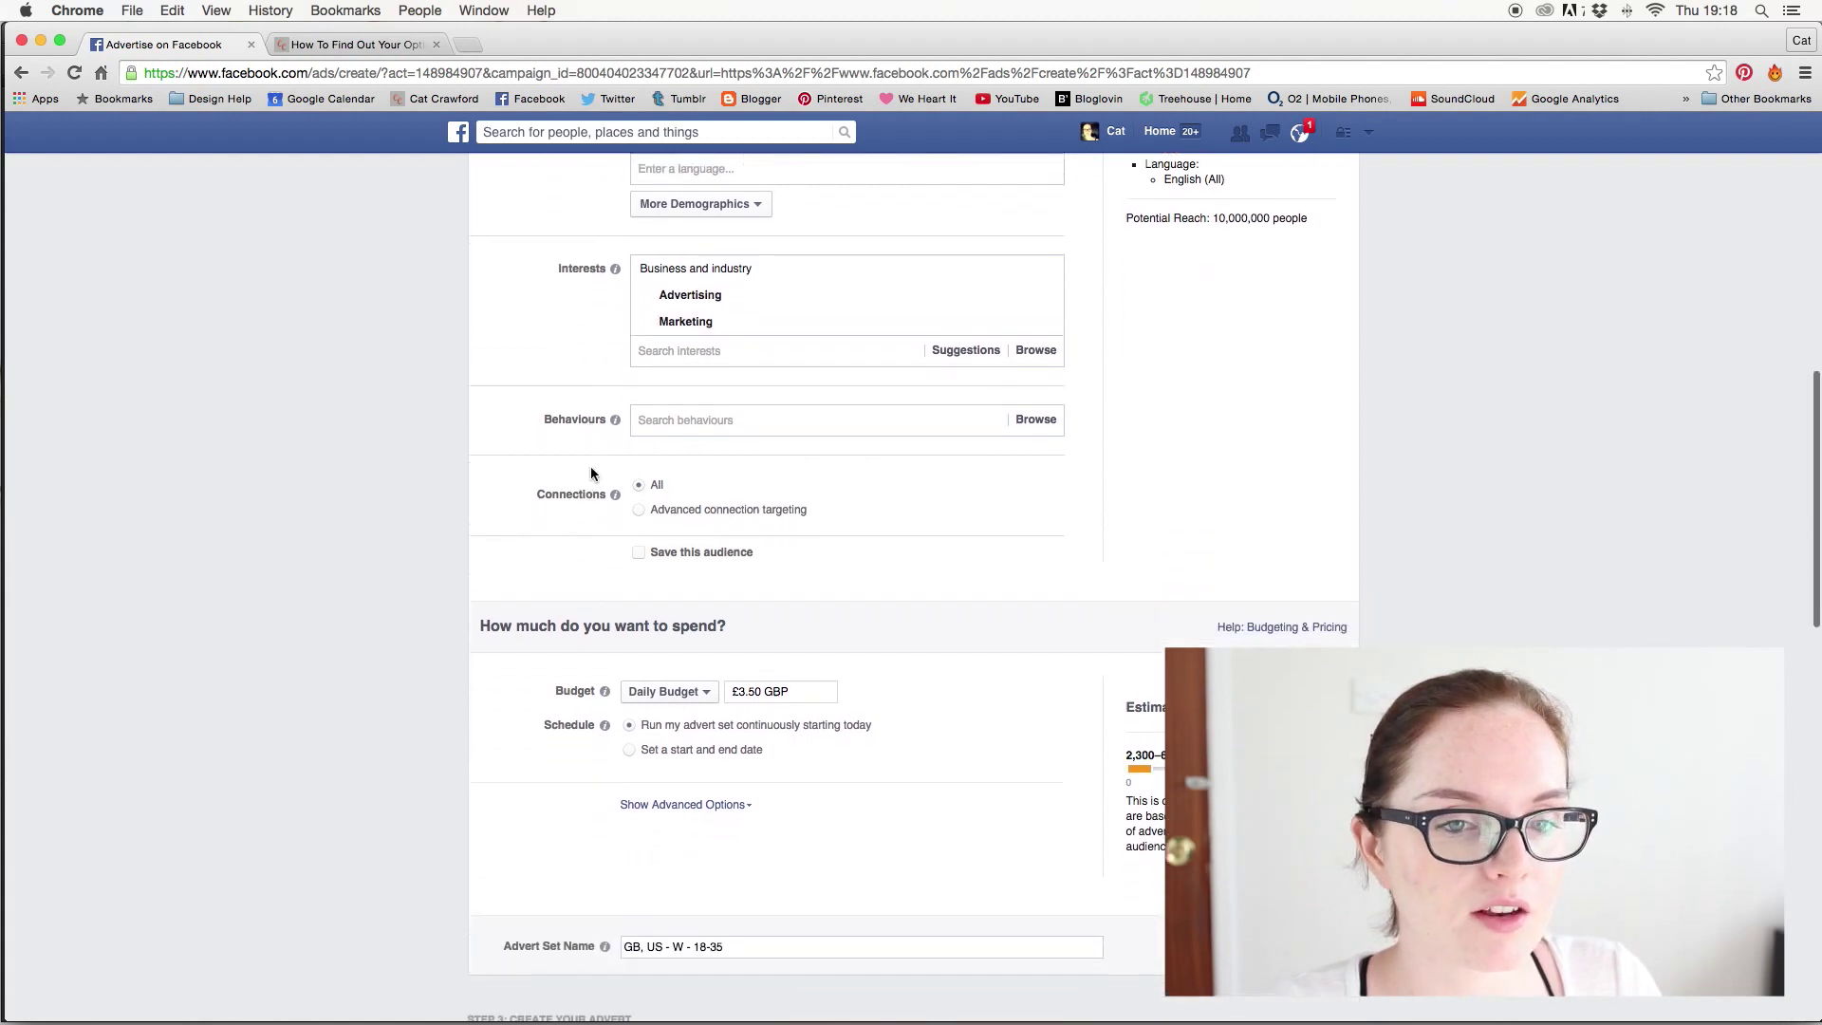
scroll(1249, 270, up, 5)
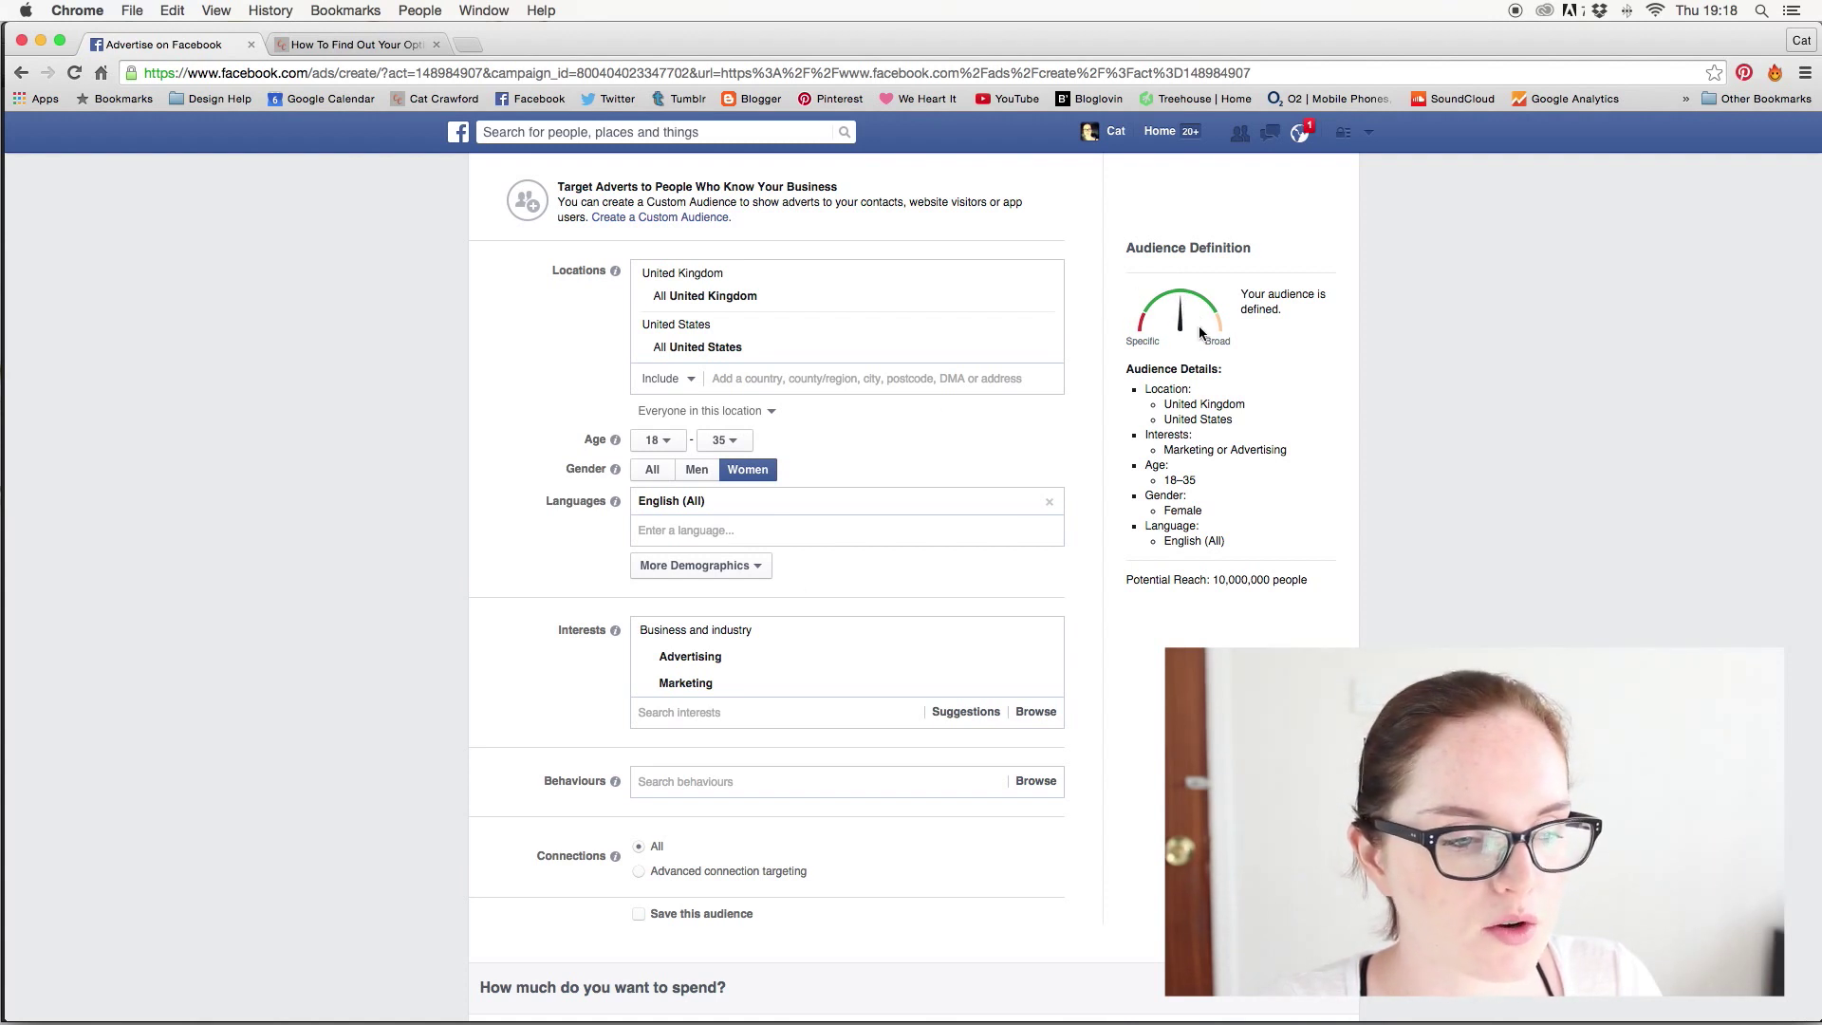
scroll(841, 526, down, 4)
scroll(841, 526, down, 1)
click(712, 482)
click(645, 639)
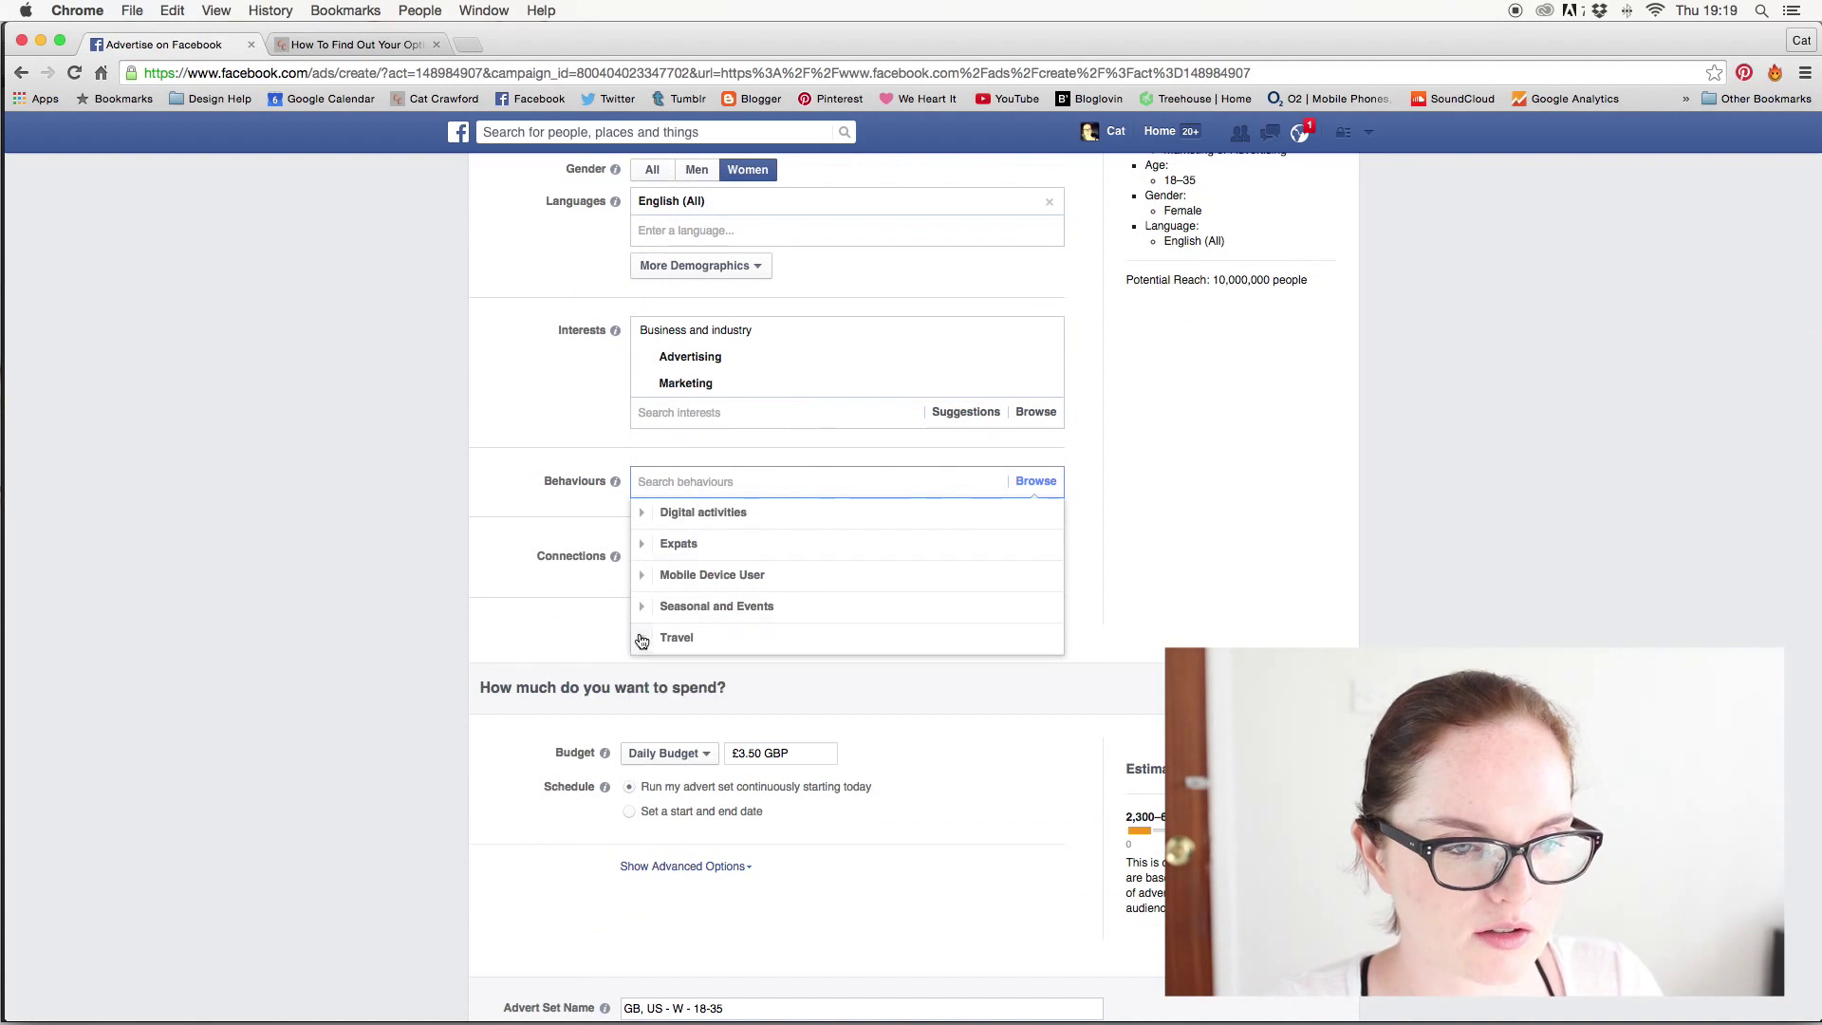
scroll(664, 569, up, 1)
click(643, 568)
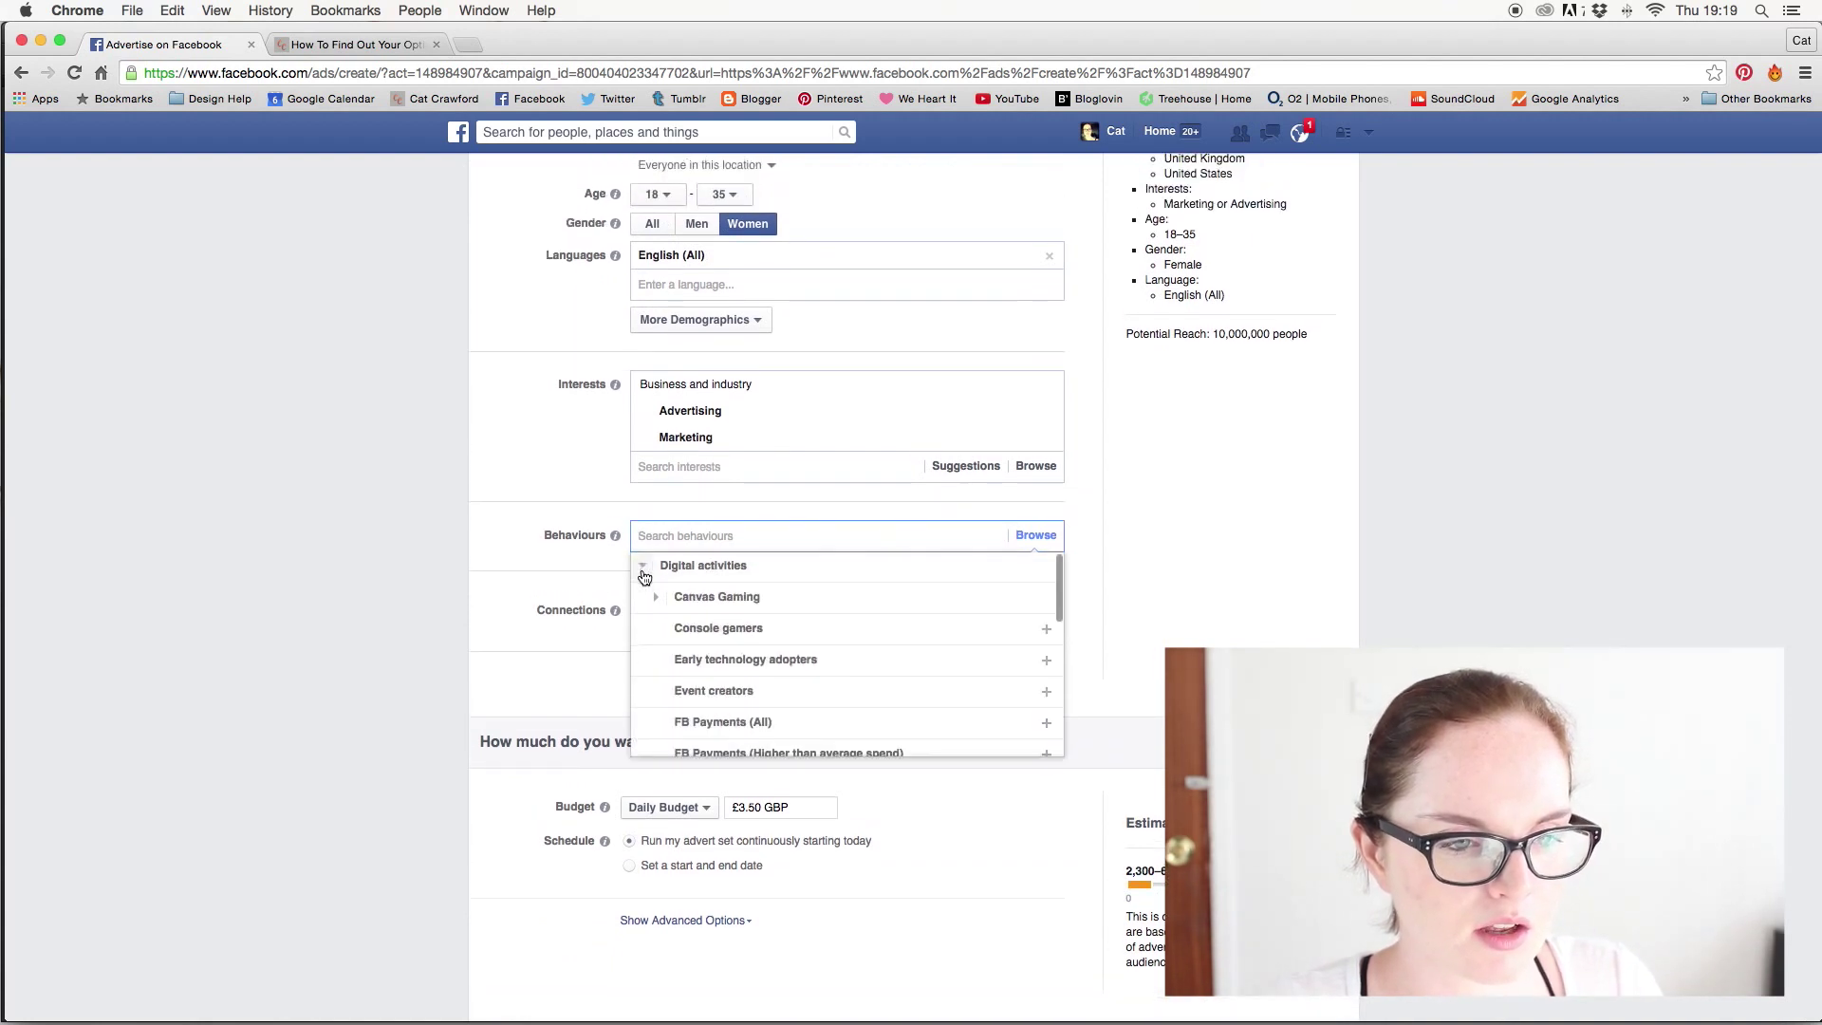
scroll(785, 598, down, 1)
mouse_move(749, 605)
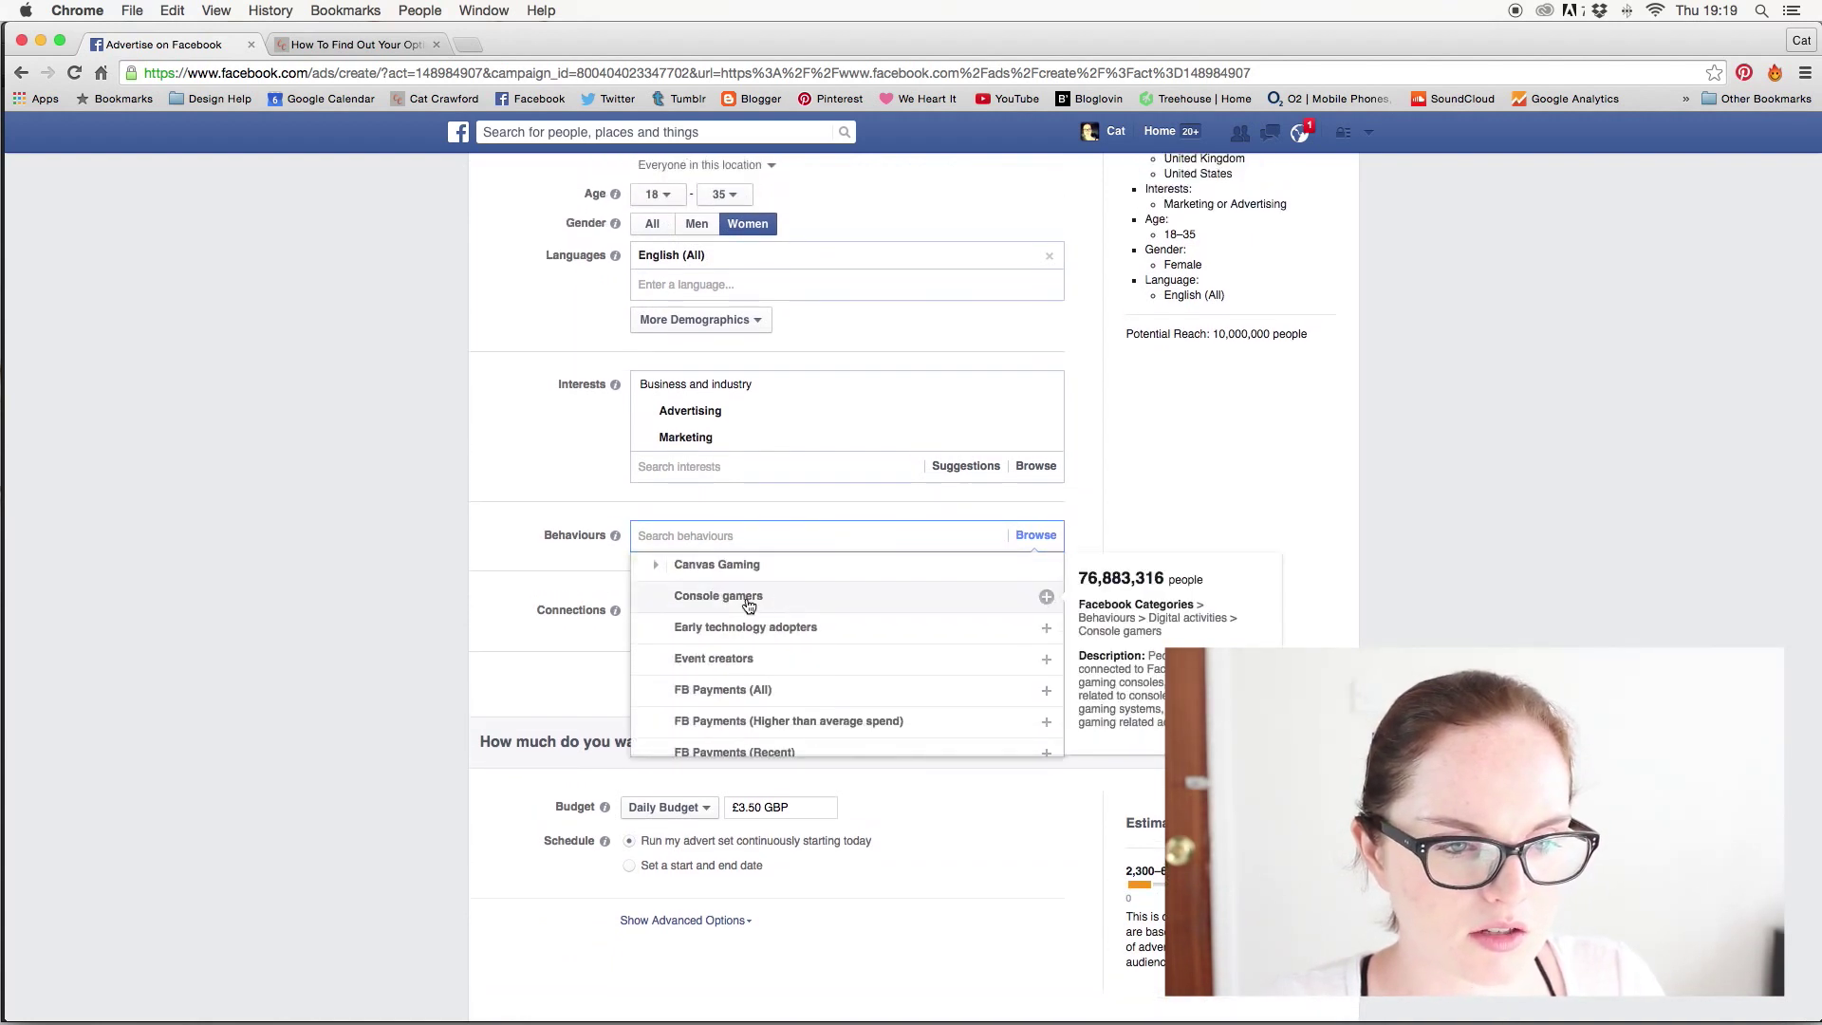
scroll(746, 664, down, 3)
scroll(743, 690, down, 5)
scroll(753, 589, up, 5)
scroll(753, 631, up, 5)
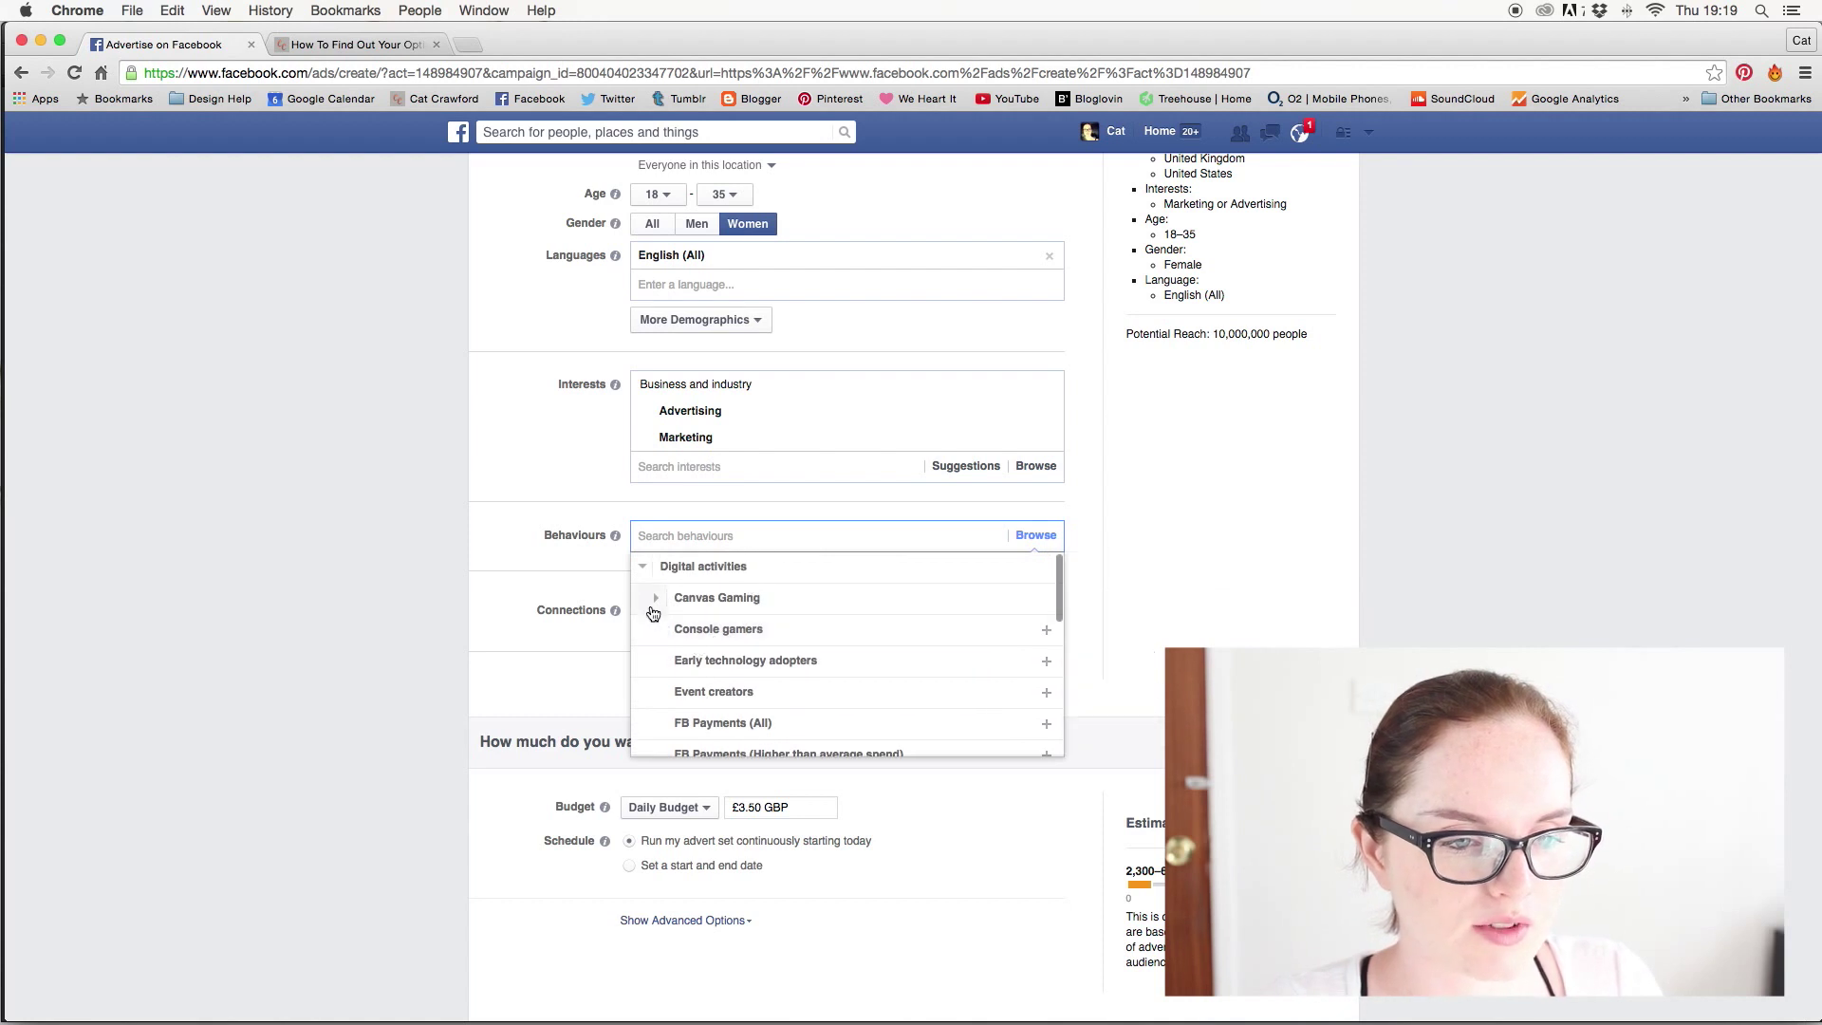
- Examine the Canvas Gaming subcategory of the Digital activities behaviours and close the behaviour list without adding anything
click(658, 604)
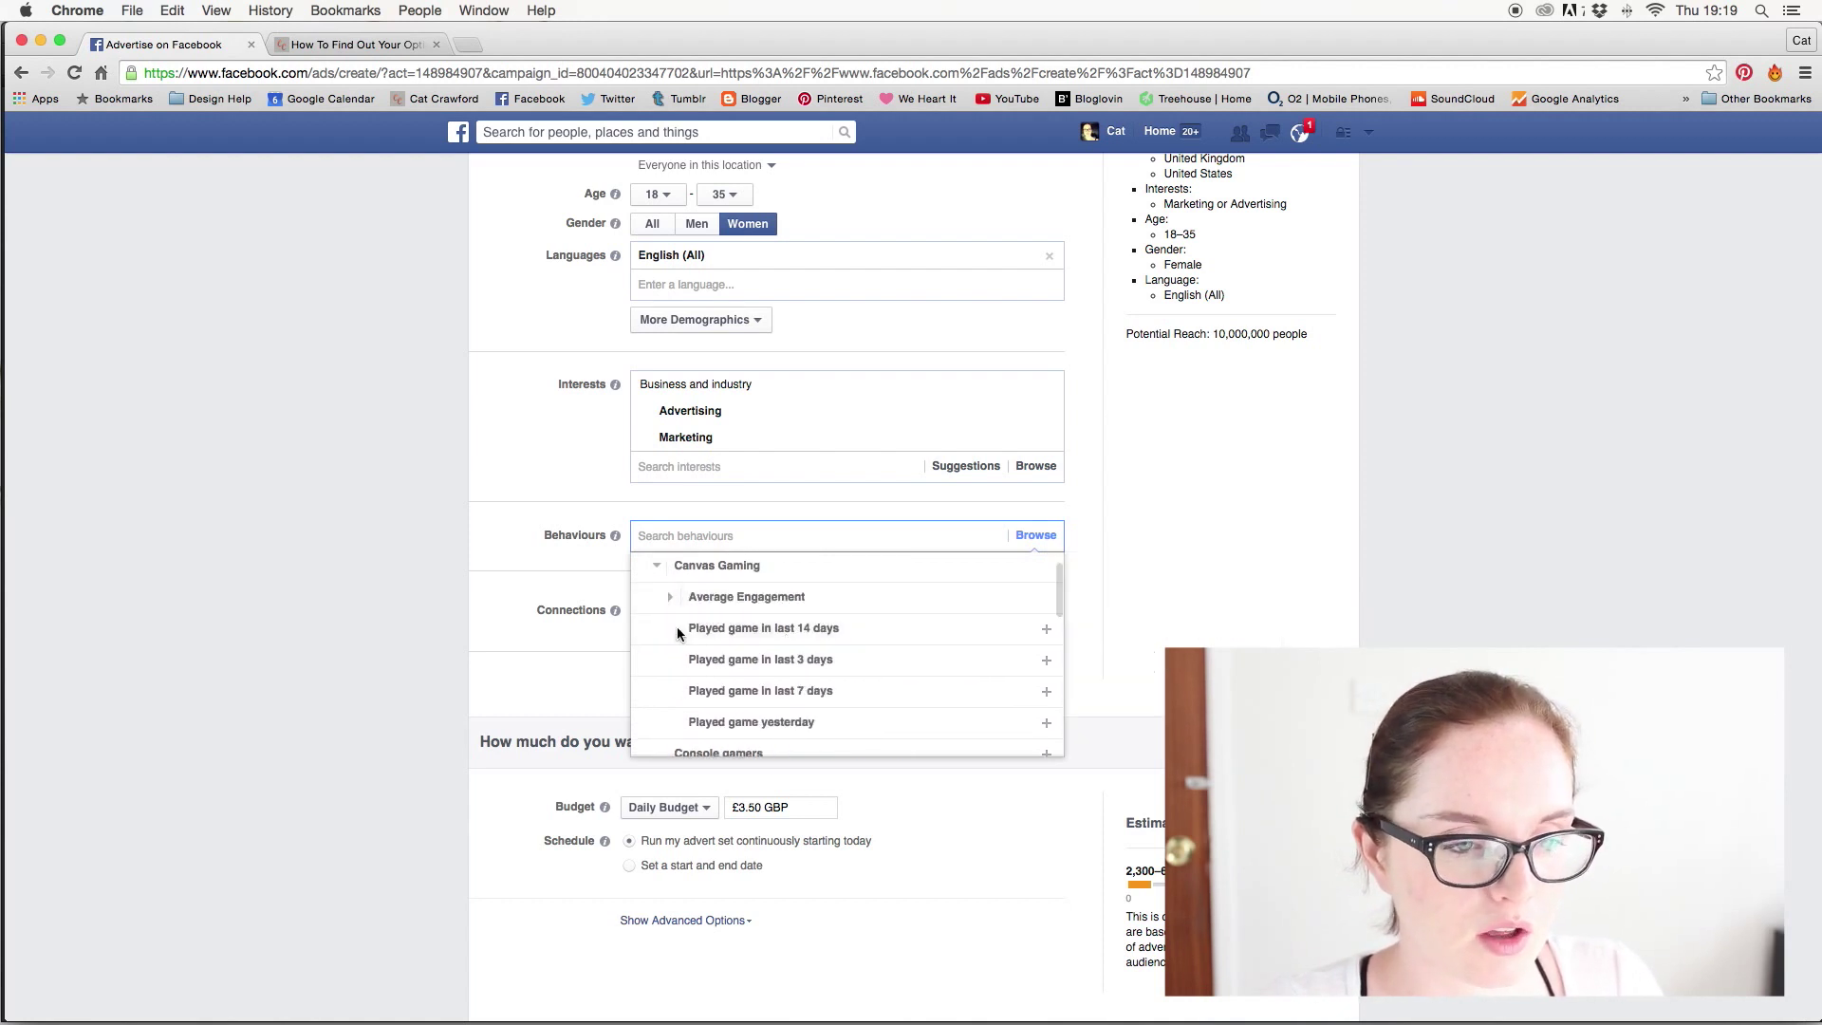
click(670, 600)
click(670, 600)
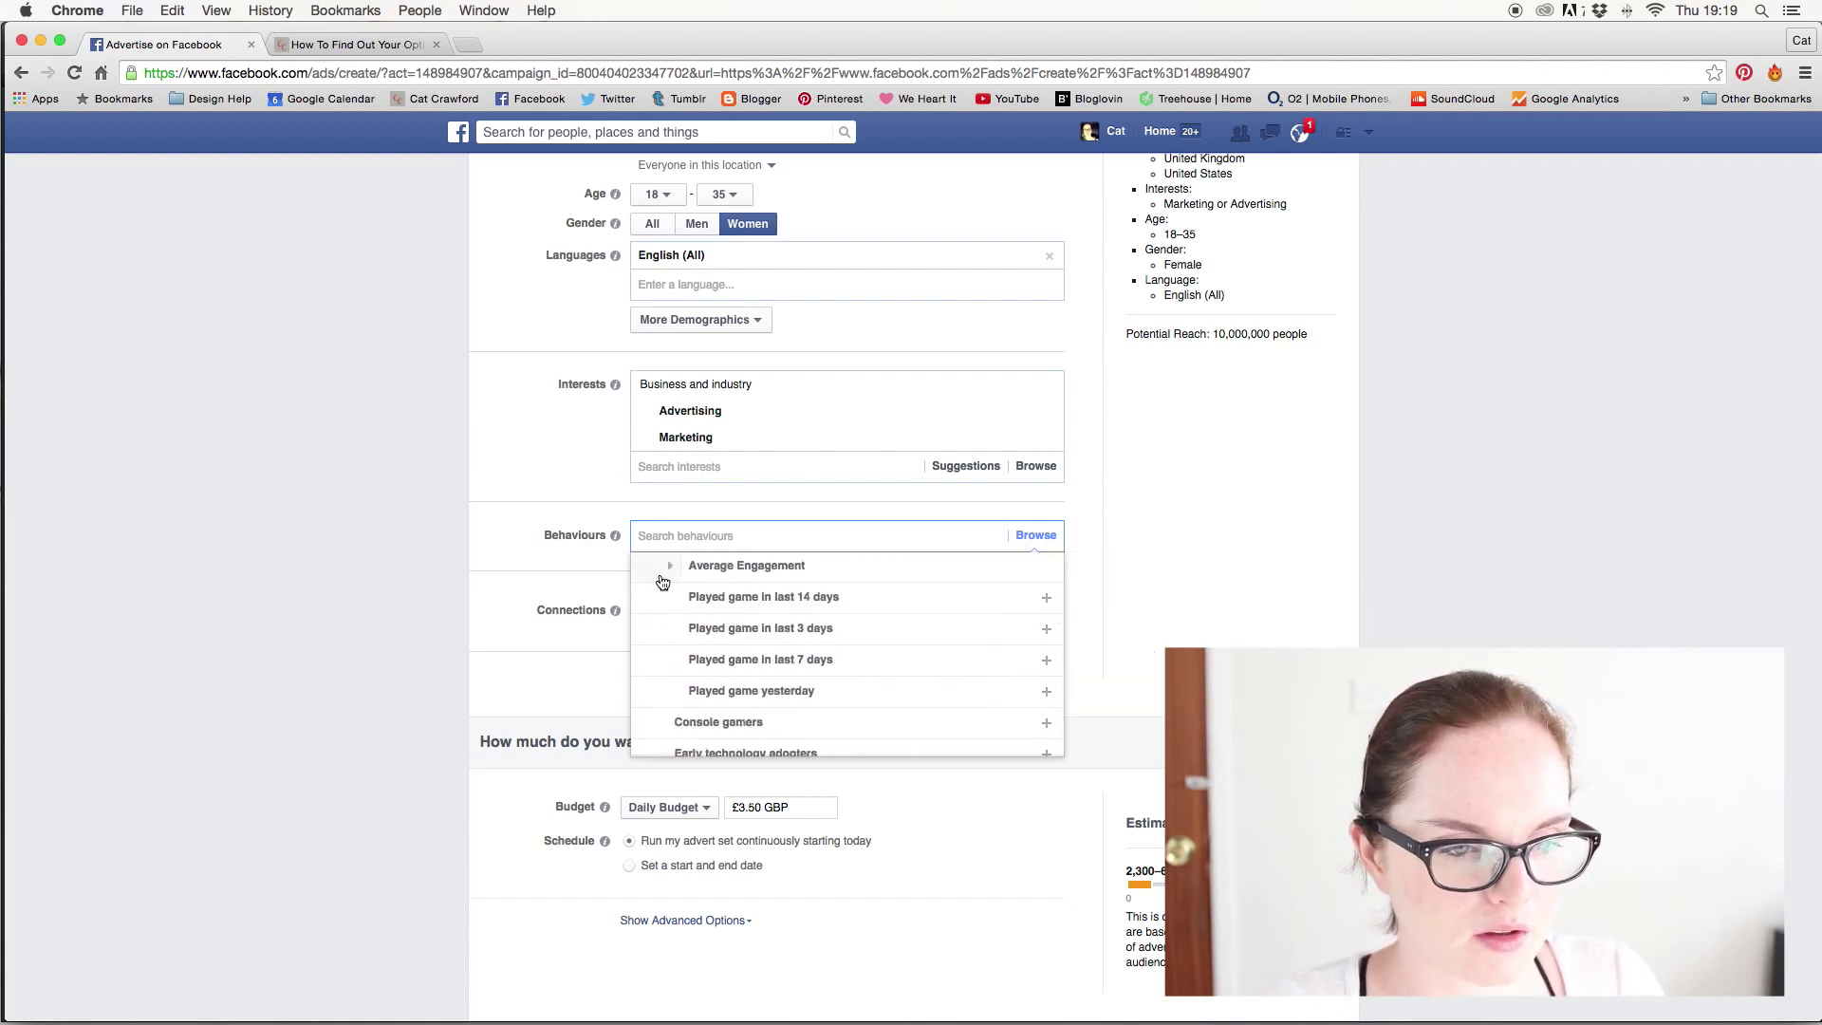
scroll(683, 619, up, 1)
click(656, 598)
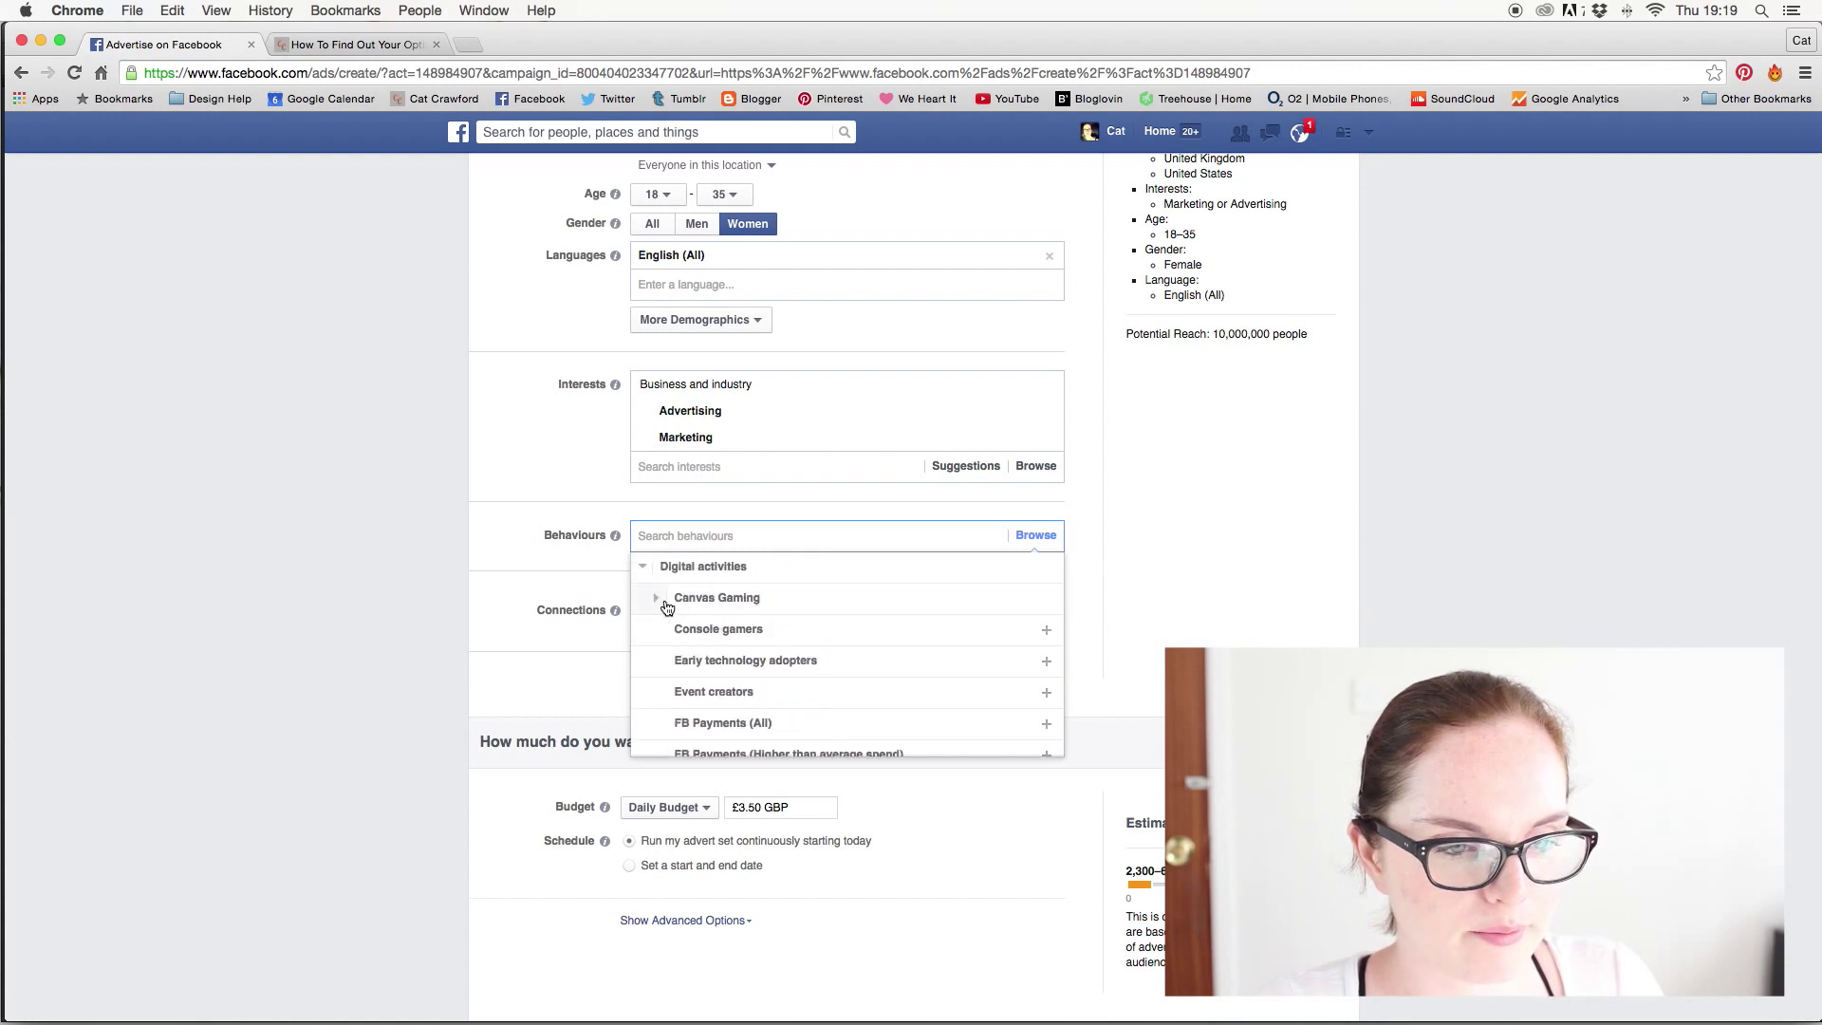
scroll(719, 594, down, 3)
click(601, 619)
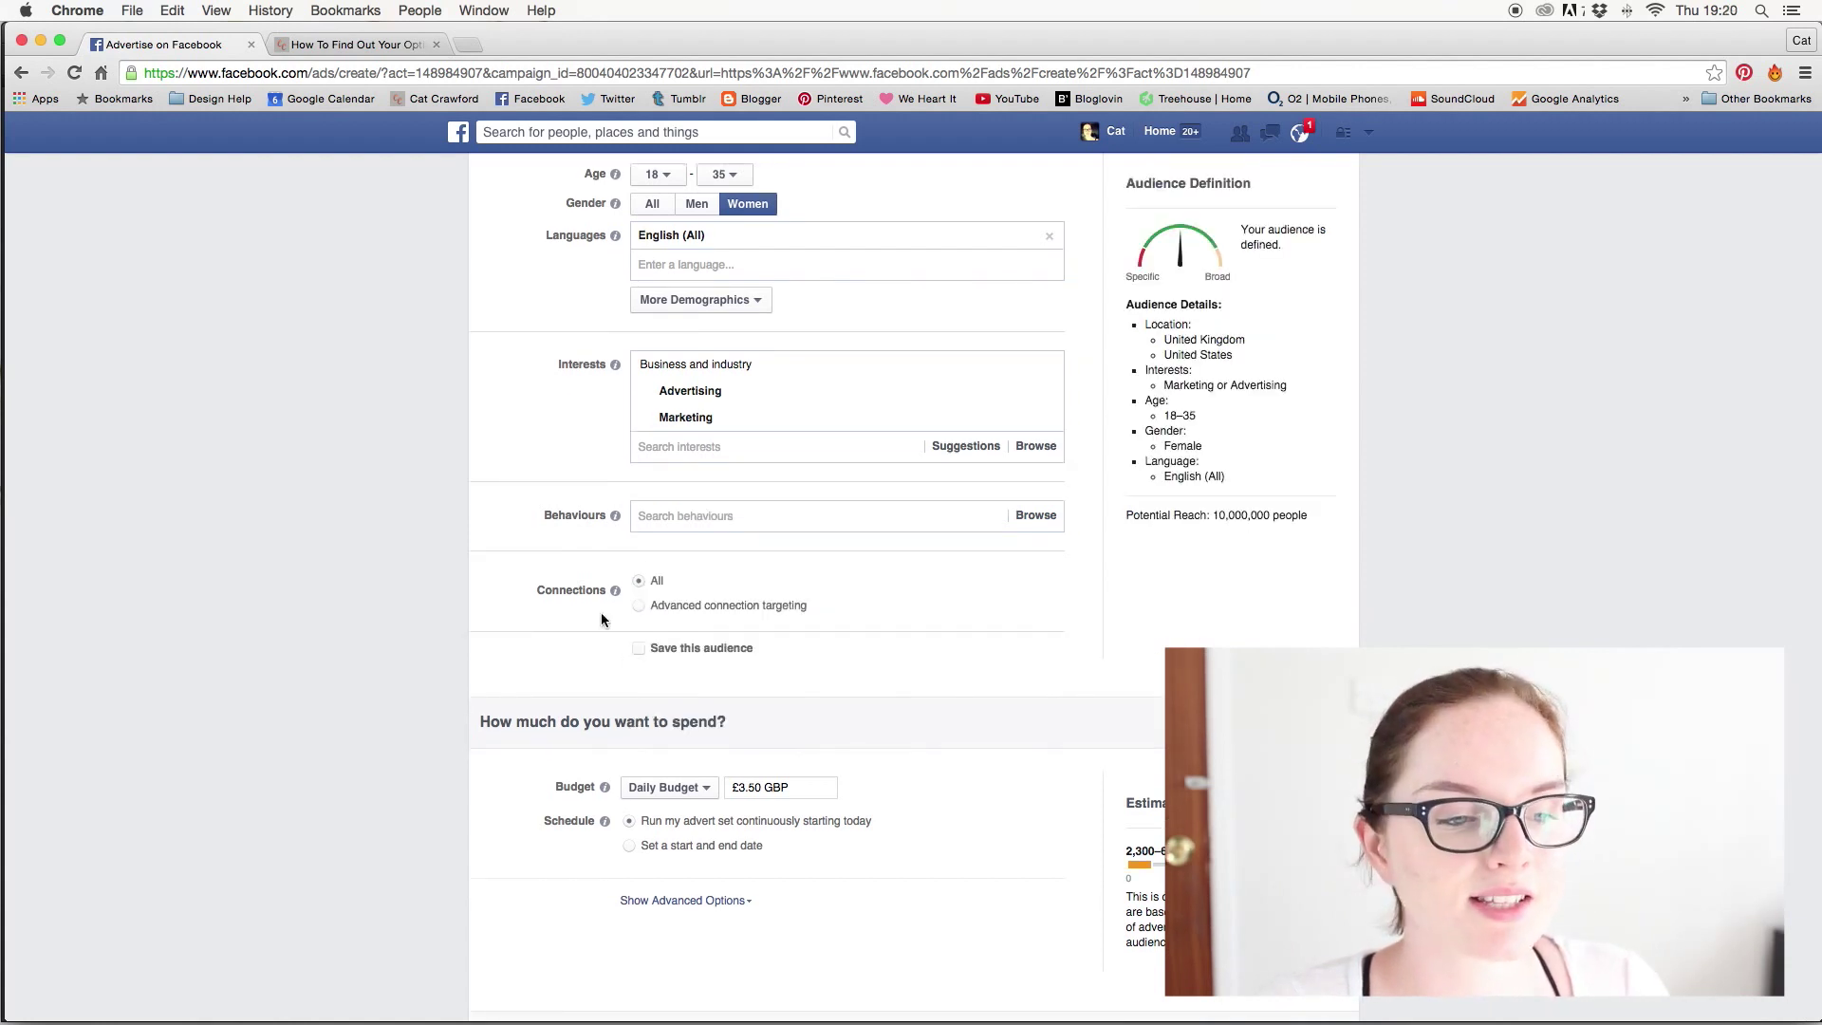
- Switch the audience's connections to Advanced connection targeting to view its fields and restore the All option
mouse_move(615, 598)
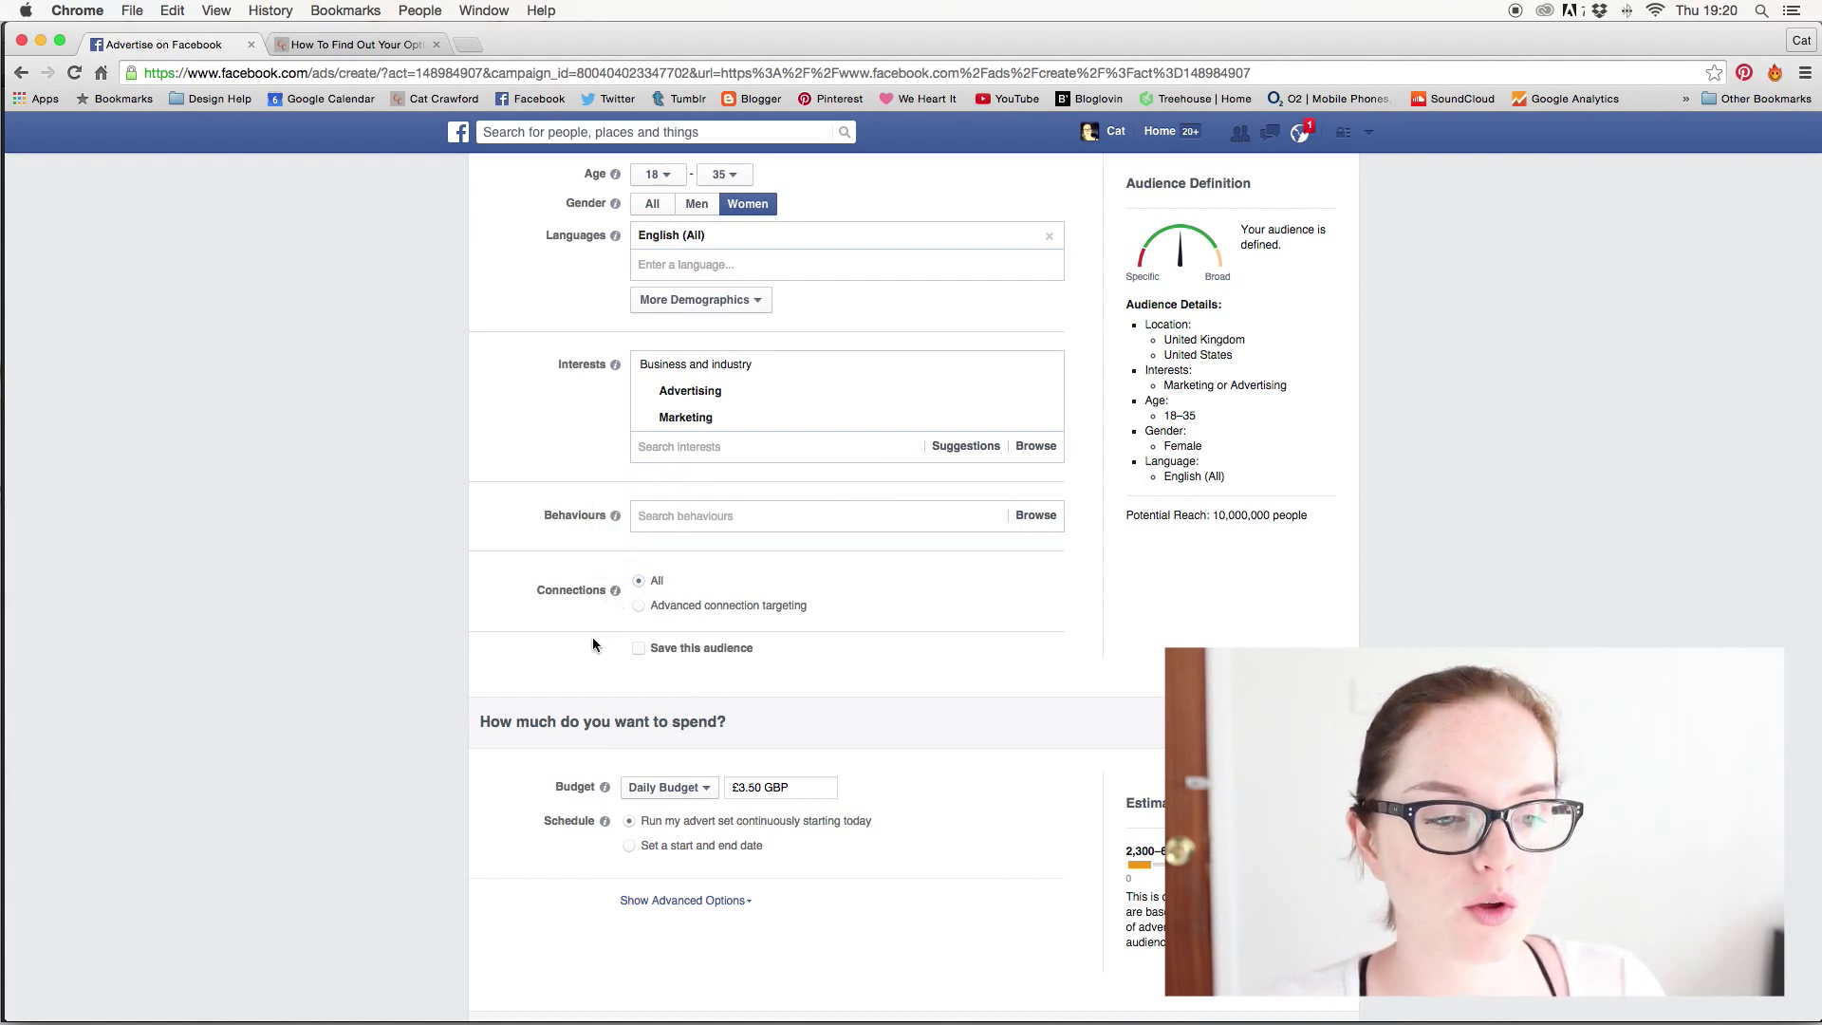
click(646, 613)
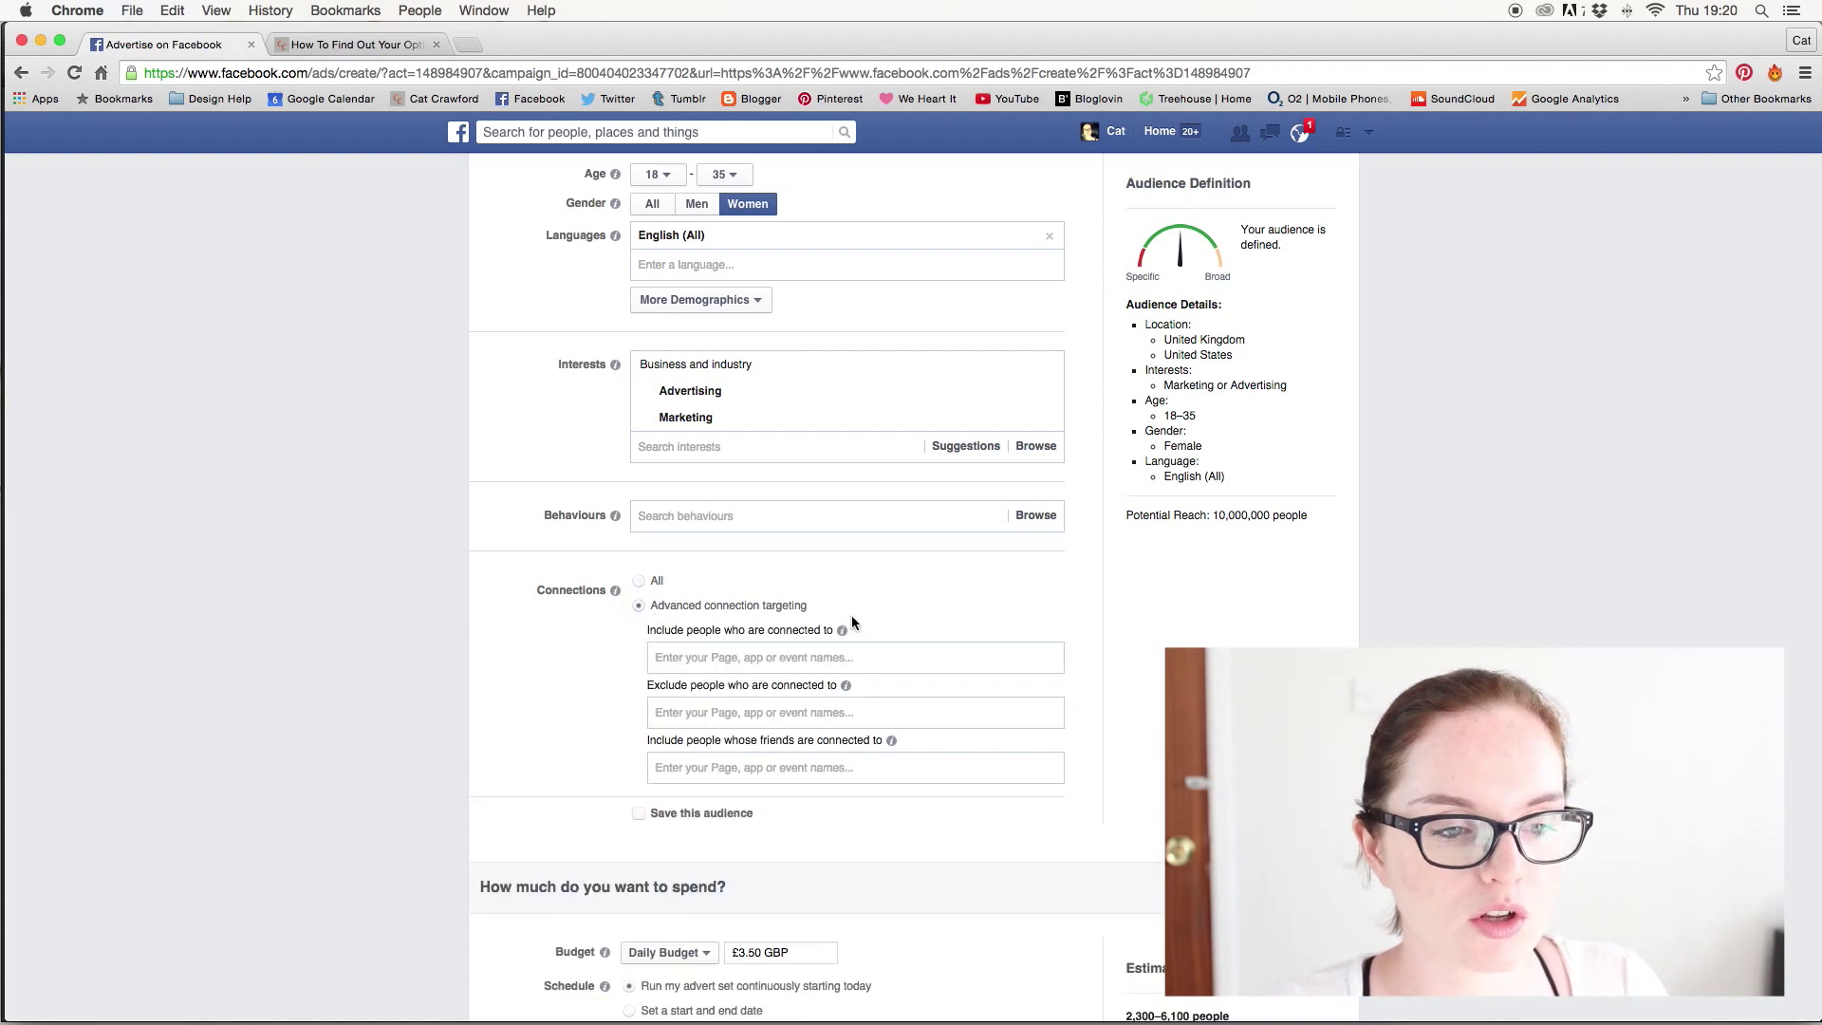
scroll(851, 616, down, 2)
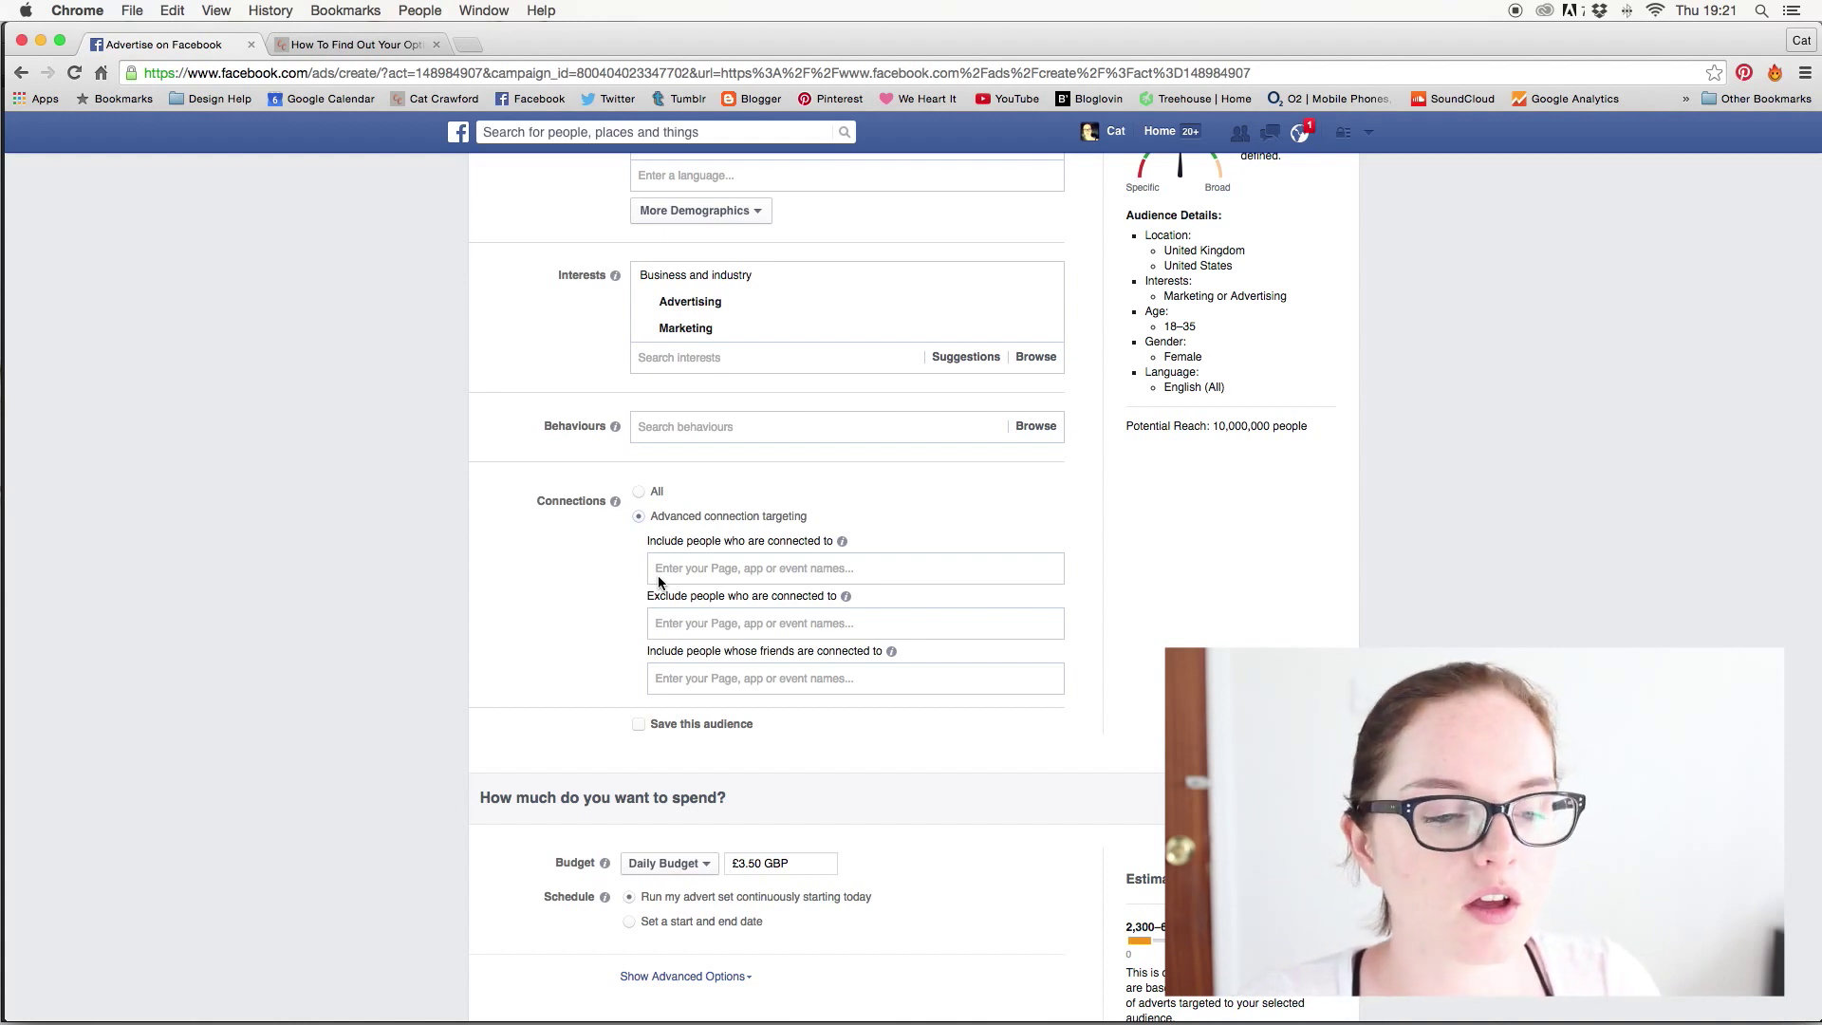
click(638, 493)
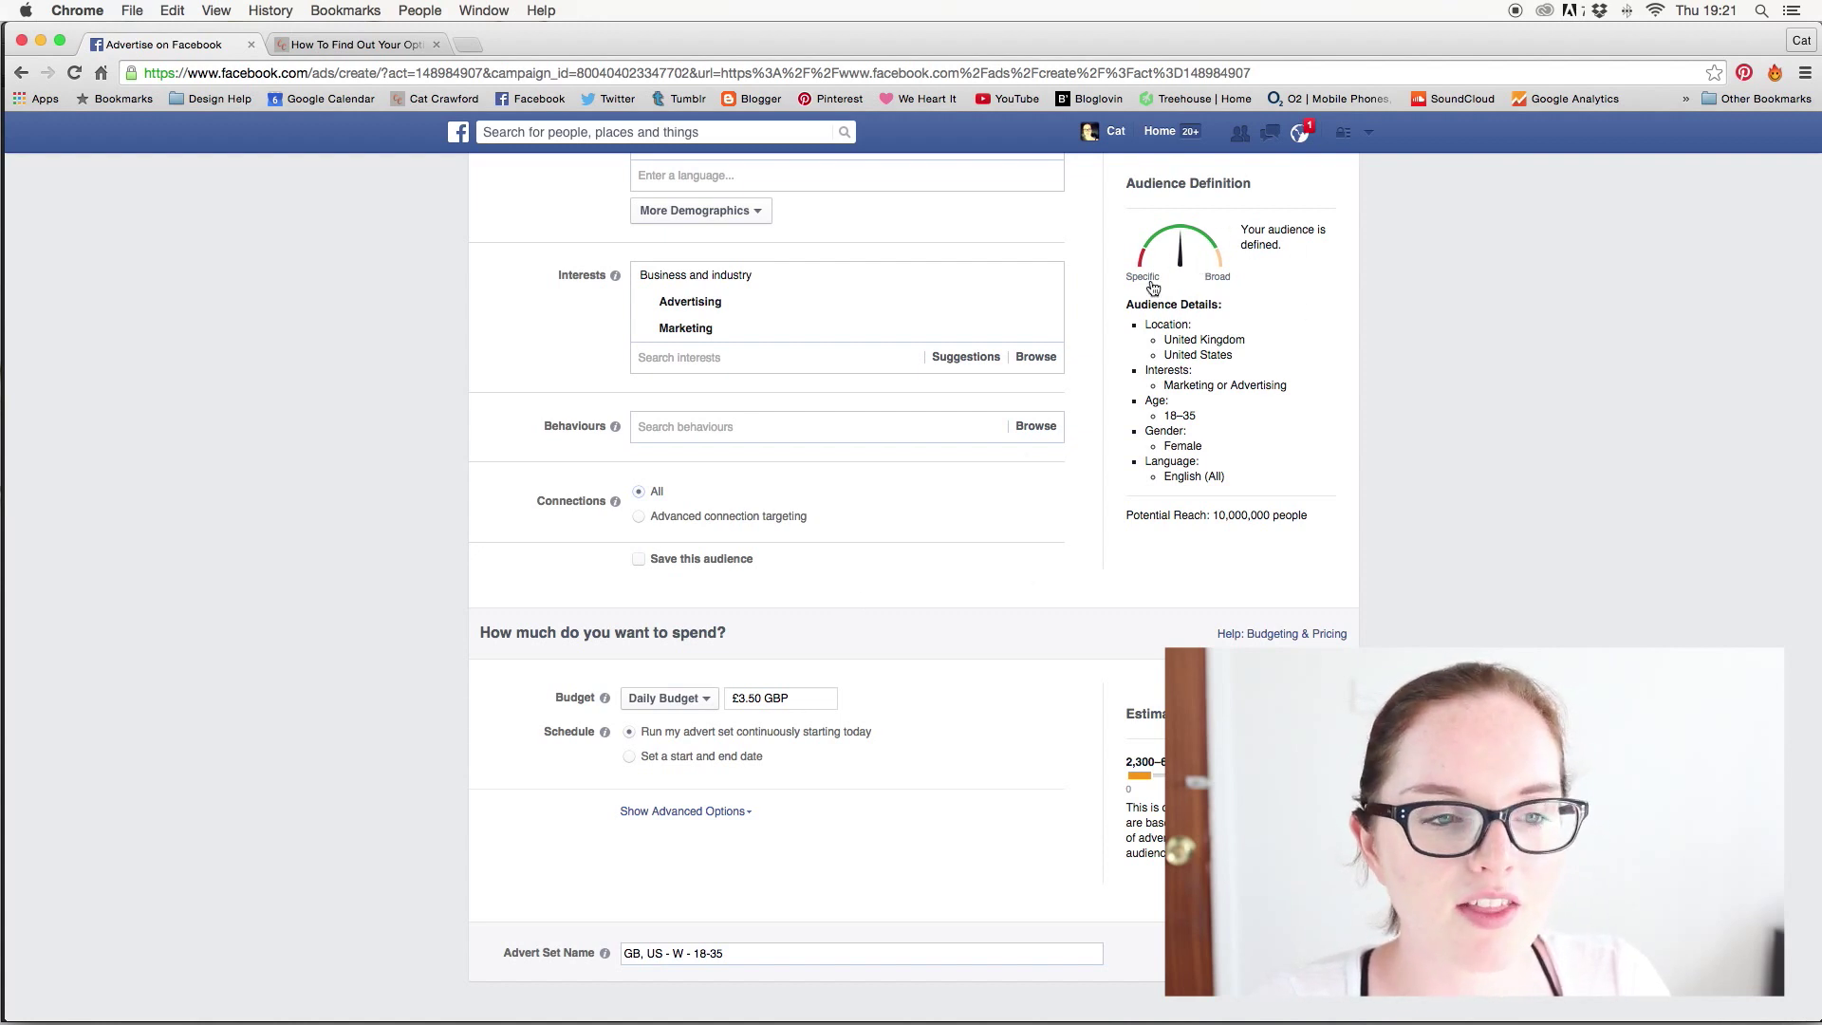
- Keep the budget type as Daily Budget and set the amount to £1.00 GBP
scroll(733, 596, down, 3)
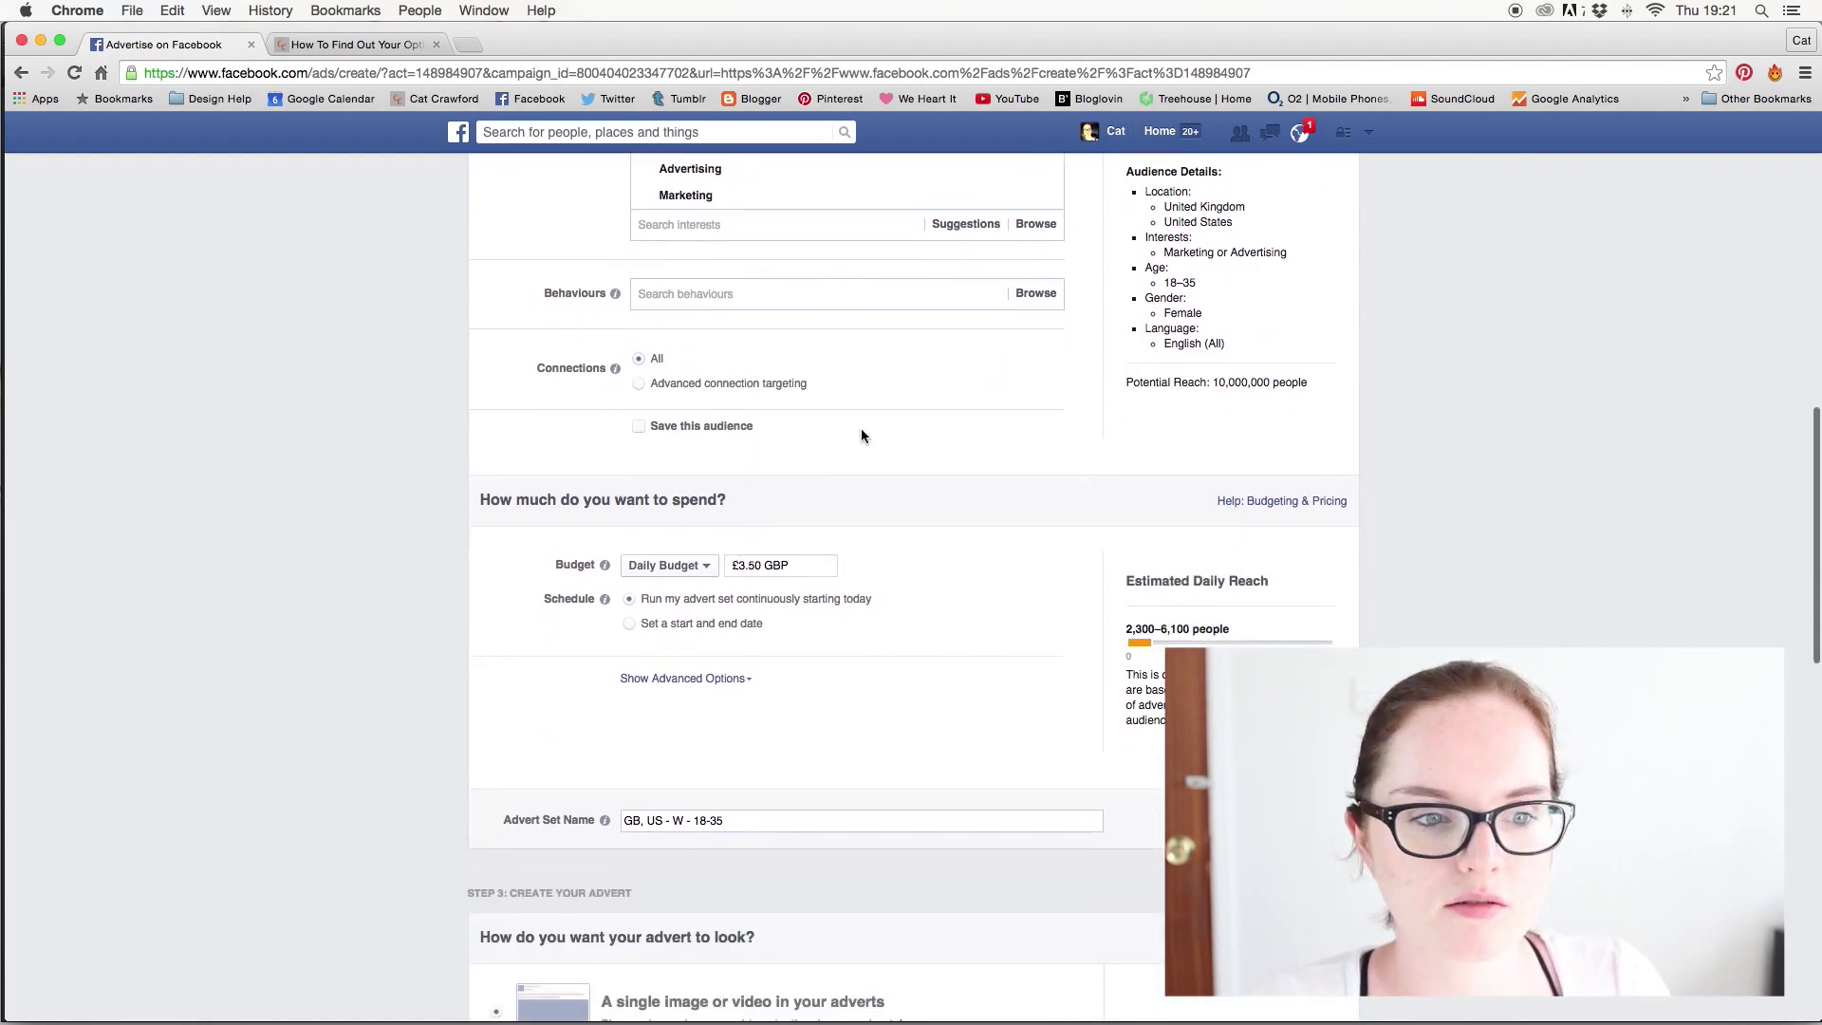
scroll(862, 429, up, 6)
scroll(960, 323, up, 3)
scroll(943, 376, down, 10)
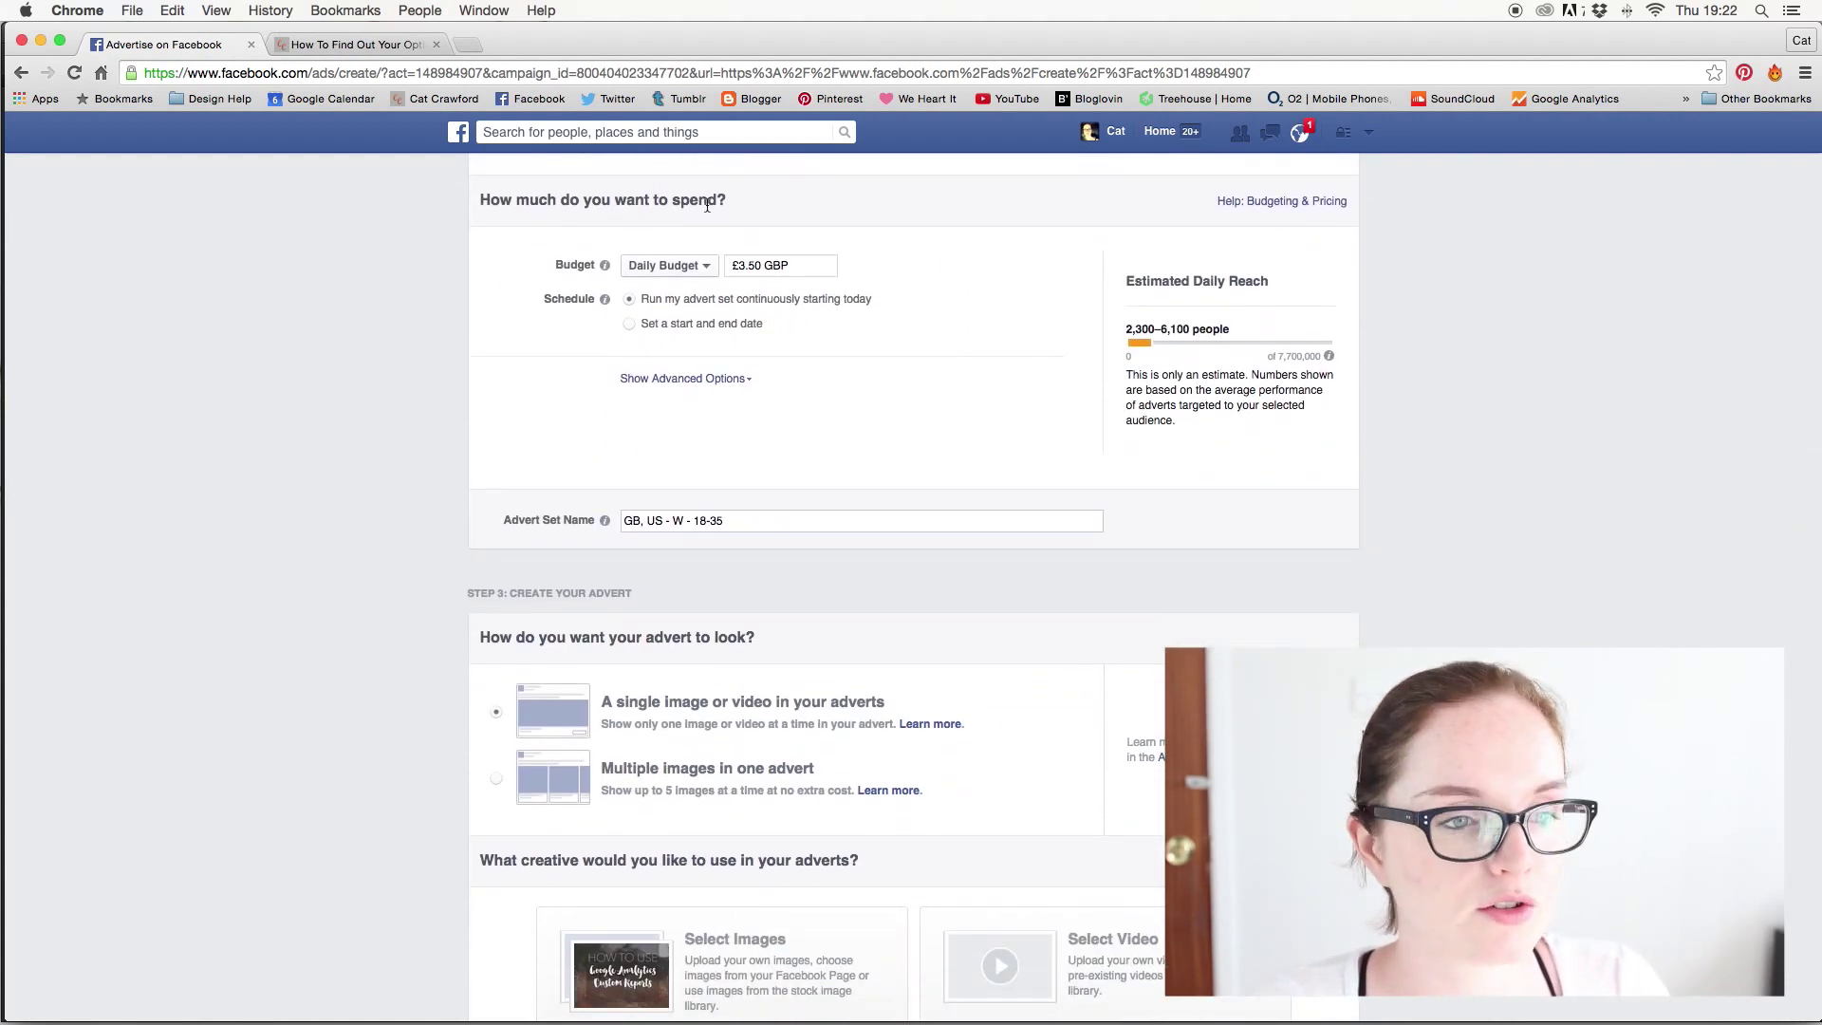
click(682, 268)
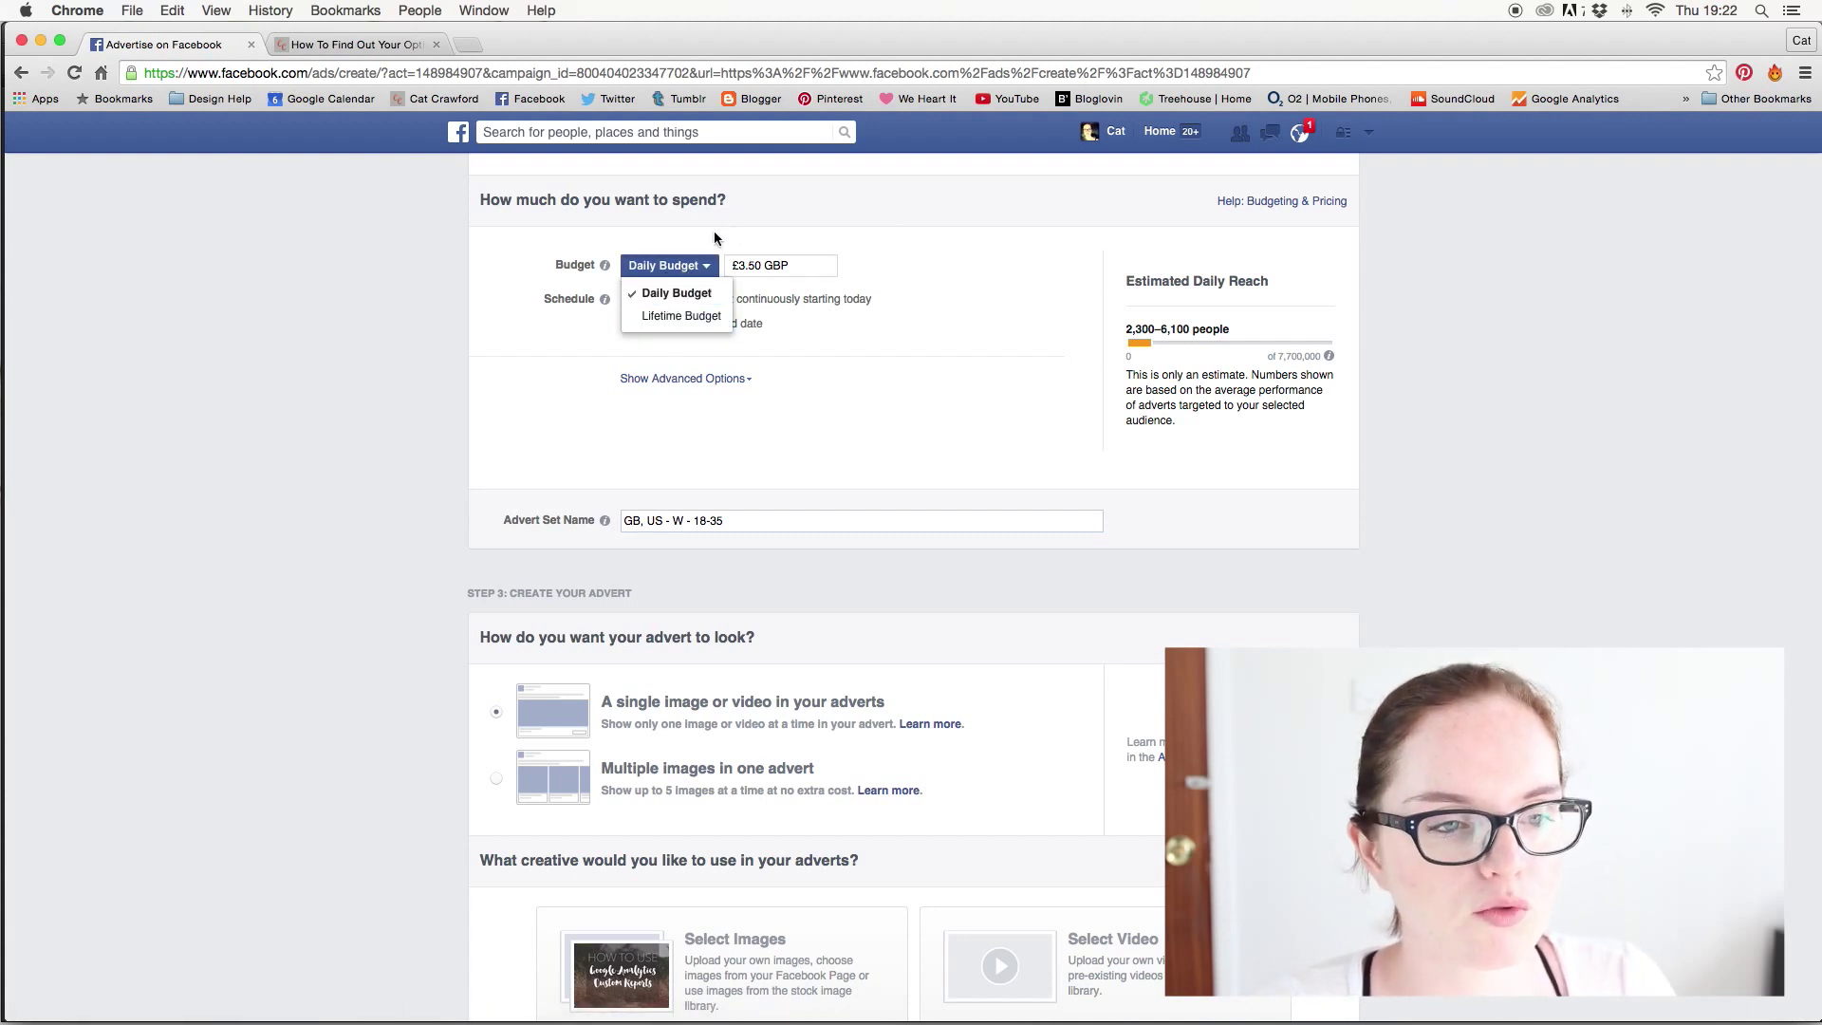
click(692, 241)
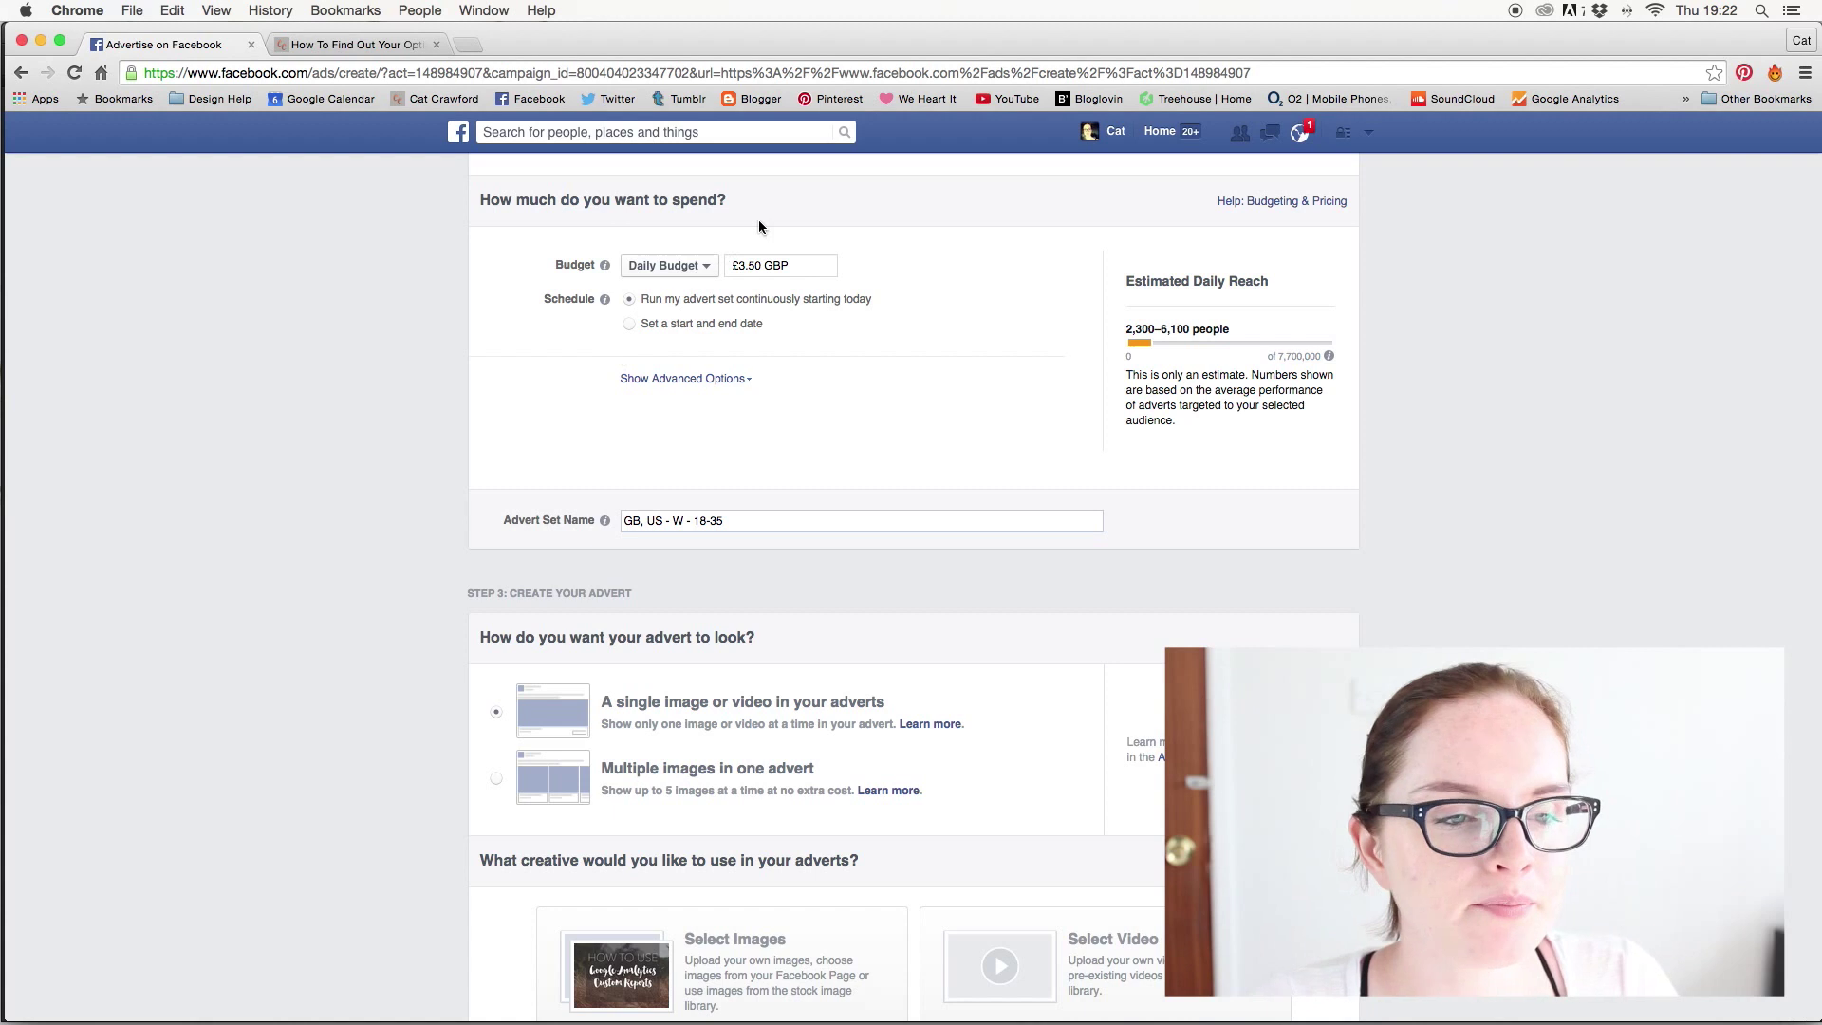
click(763, 268)
key(BackSpace)
key(BackSpace)
key(BackSpace)
key(BackSpace)
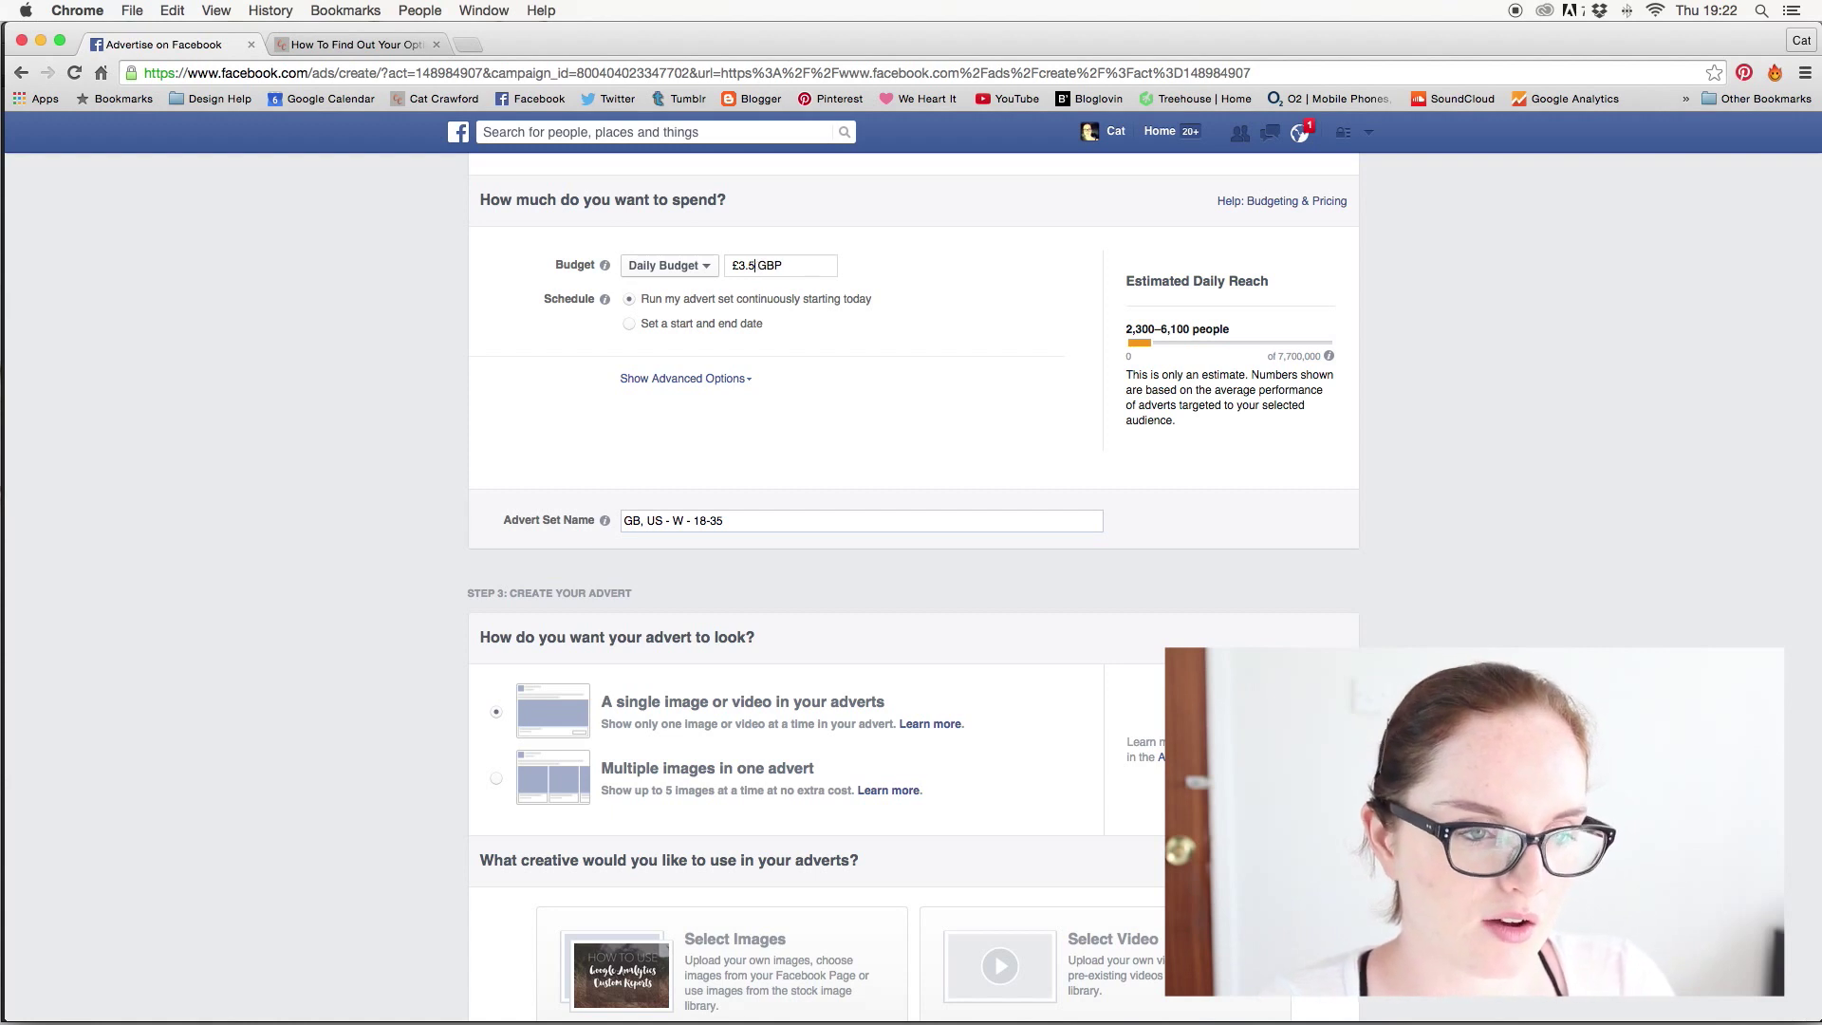
text(1.00)
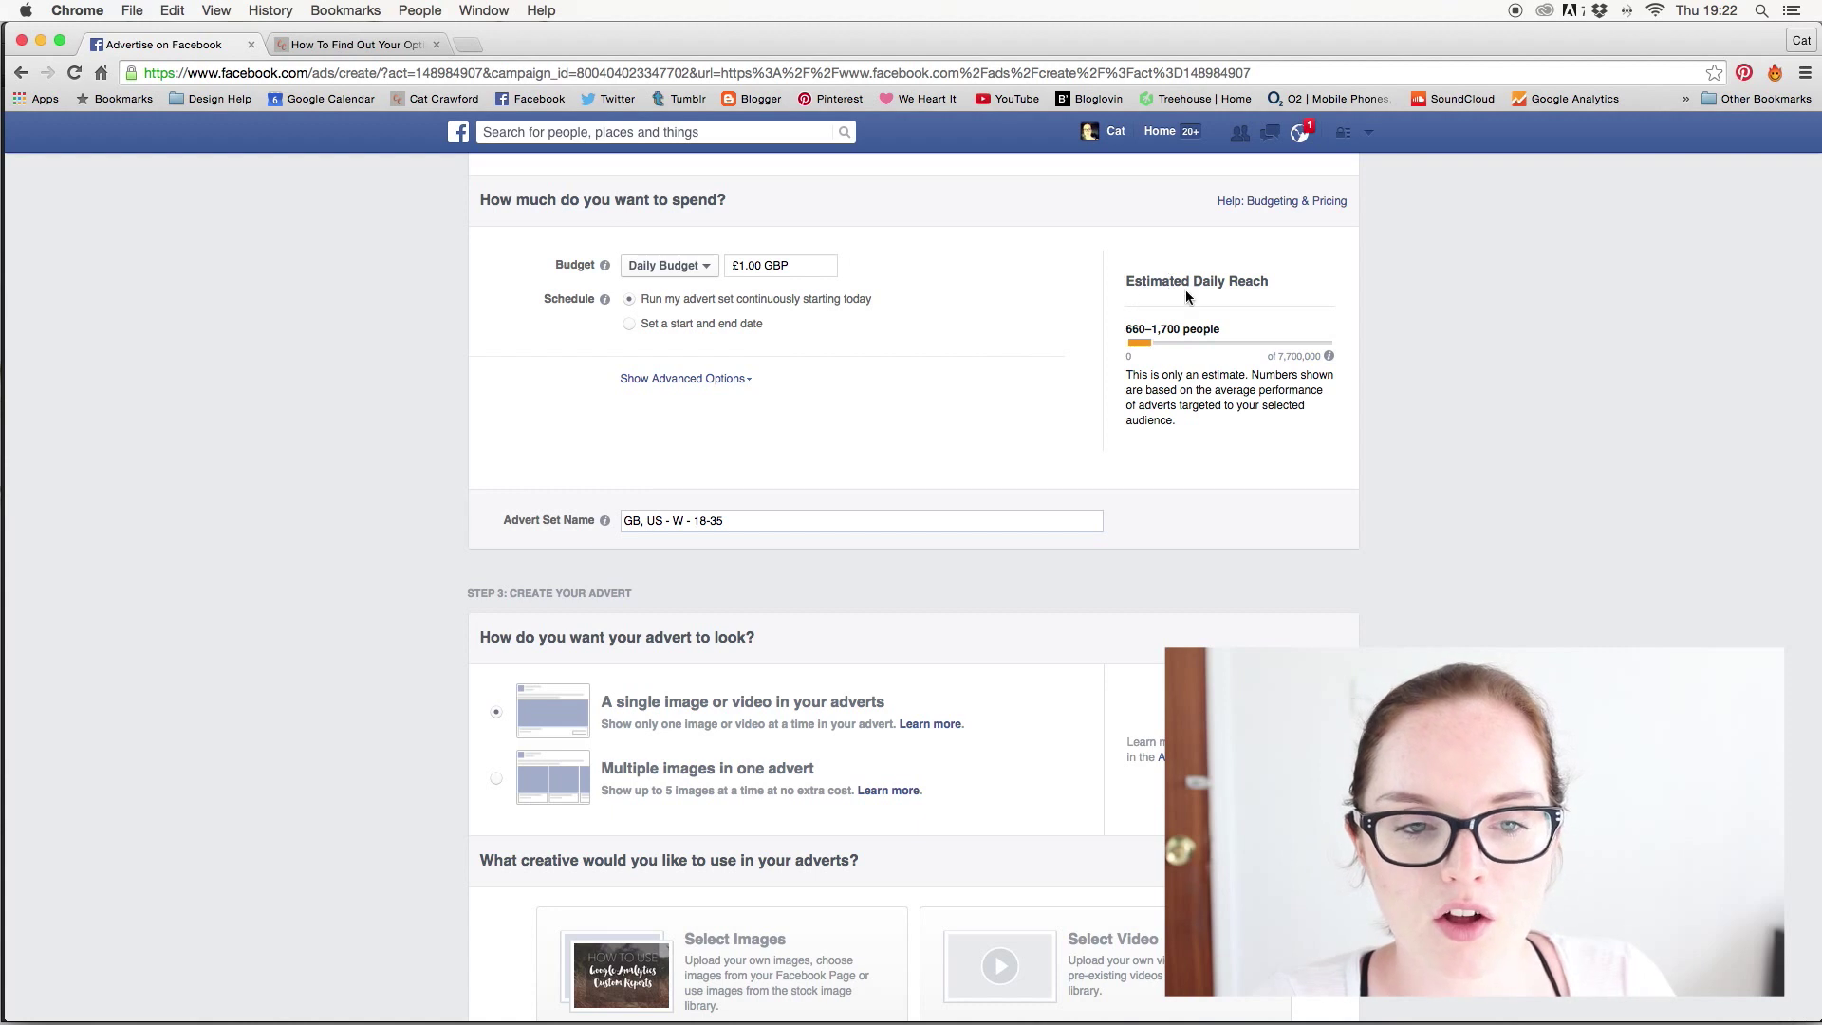
- Give the advert set a start and end date schedule, starting on 3/7/2015 at 7:00
scroll(1160, 394, up, 5)
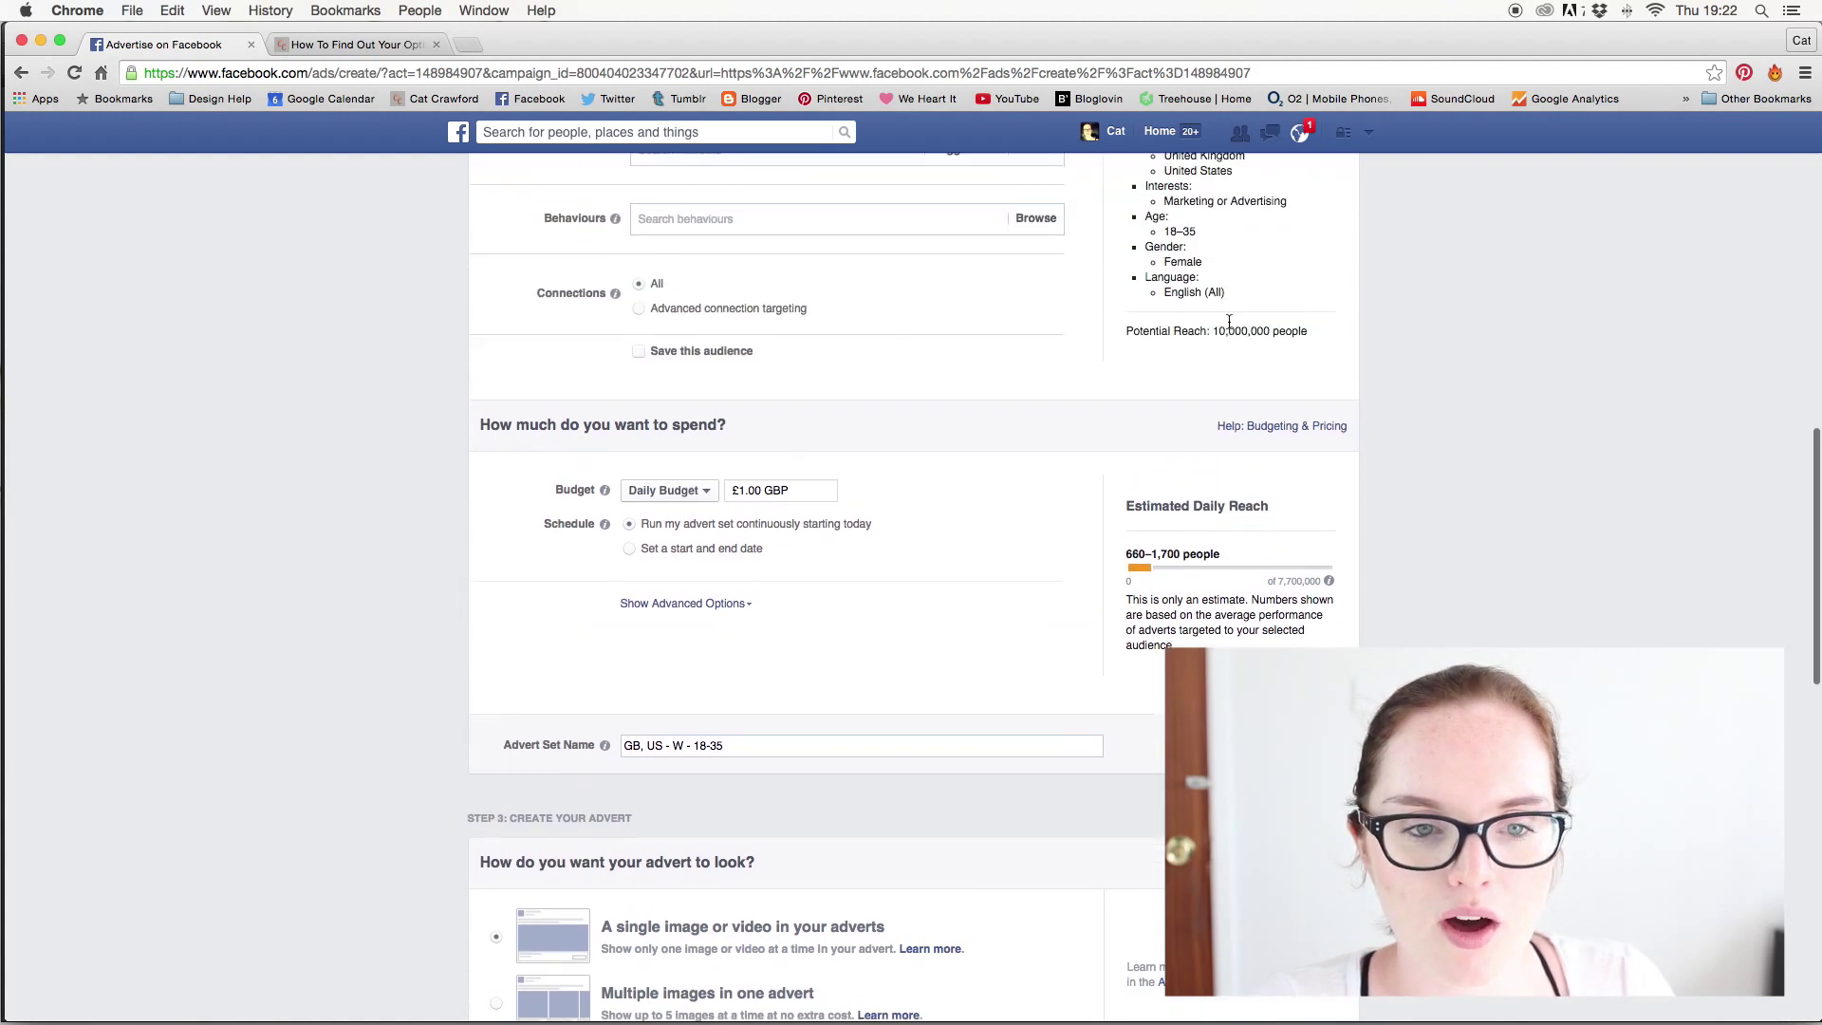
scroll(1251, 326, down, 5)
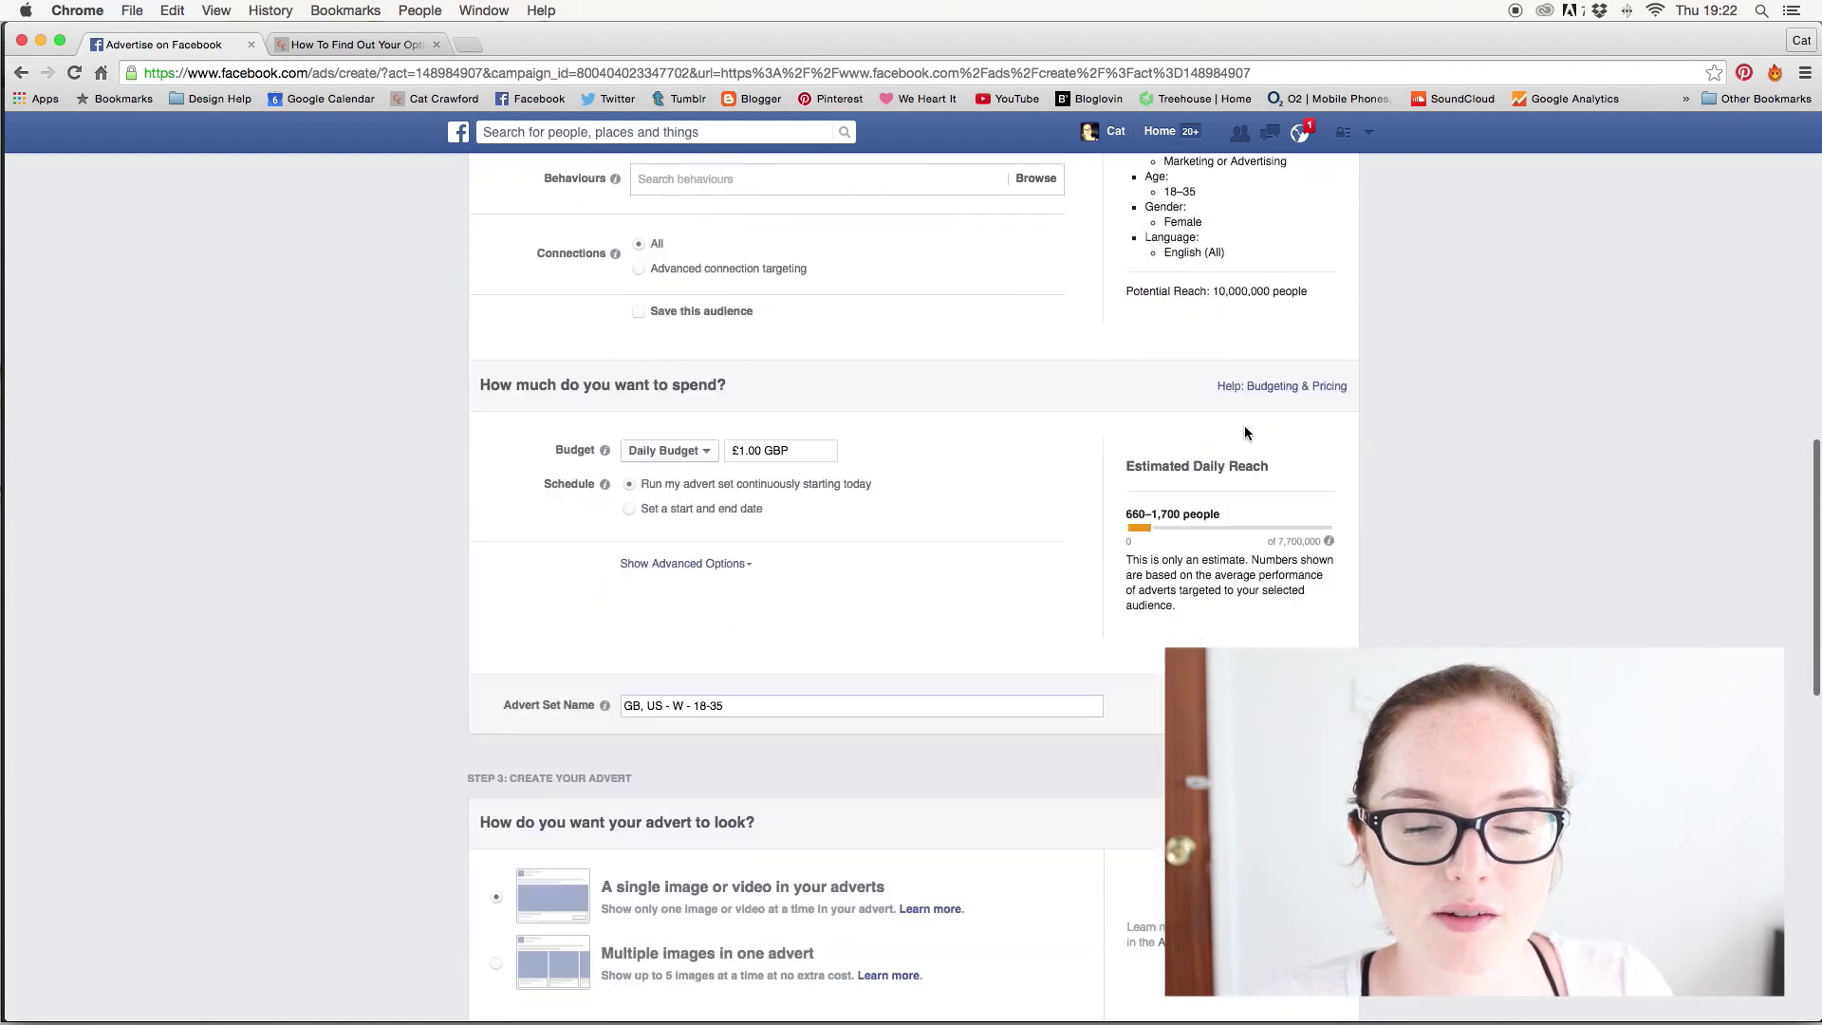
scroll(1259, 438, down, 2)
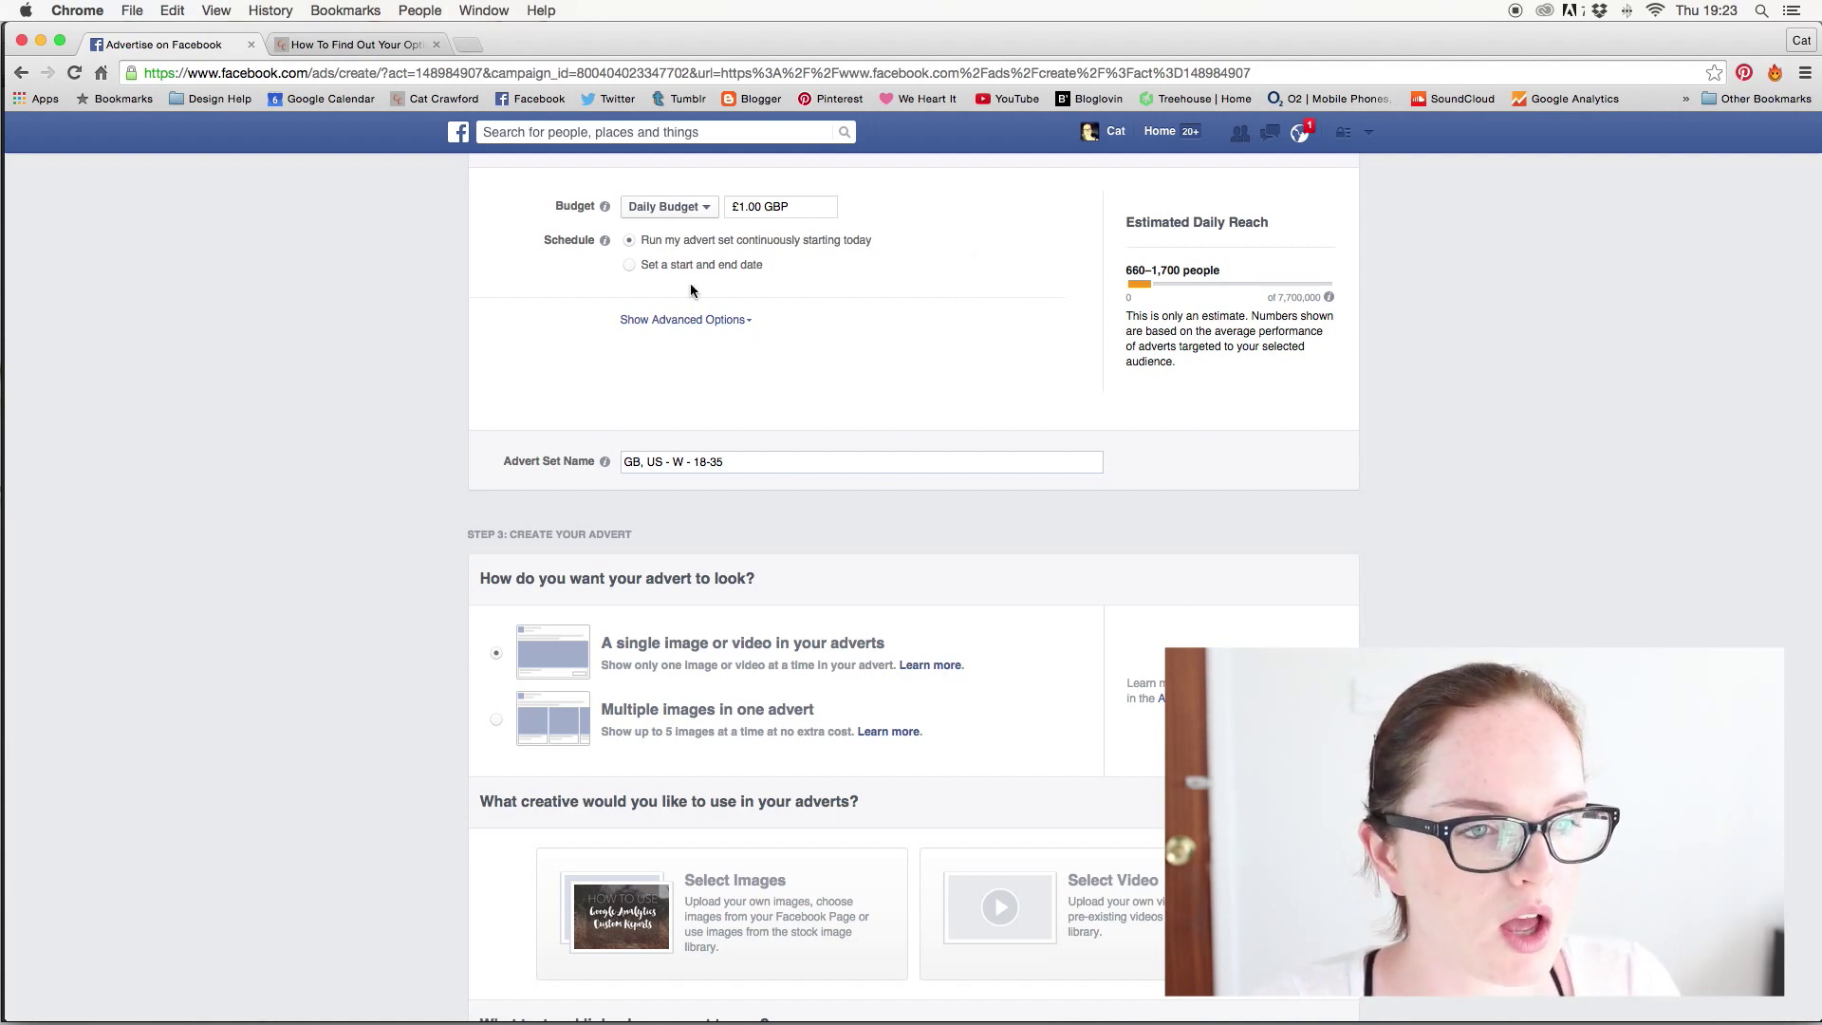
click(632, 265)
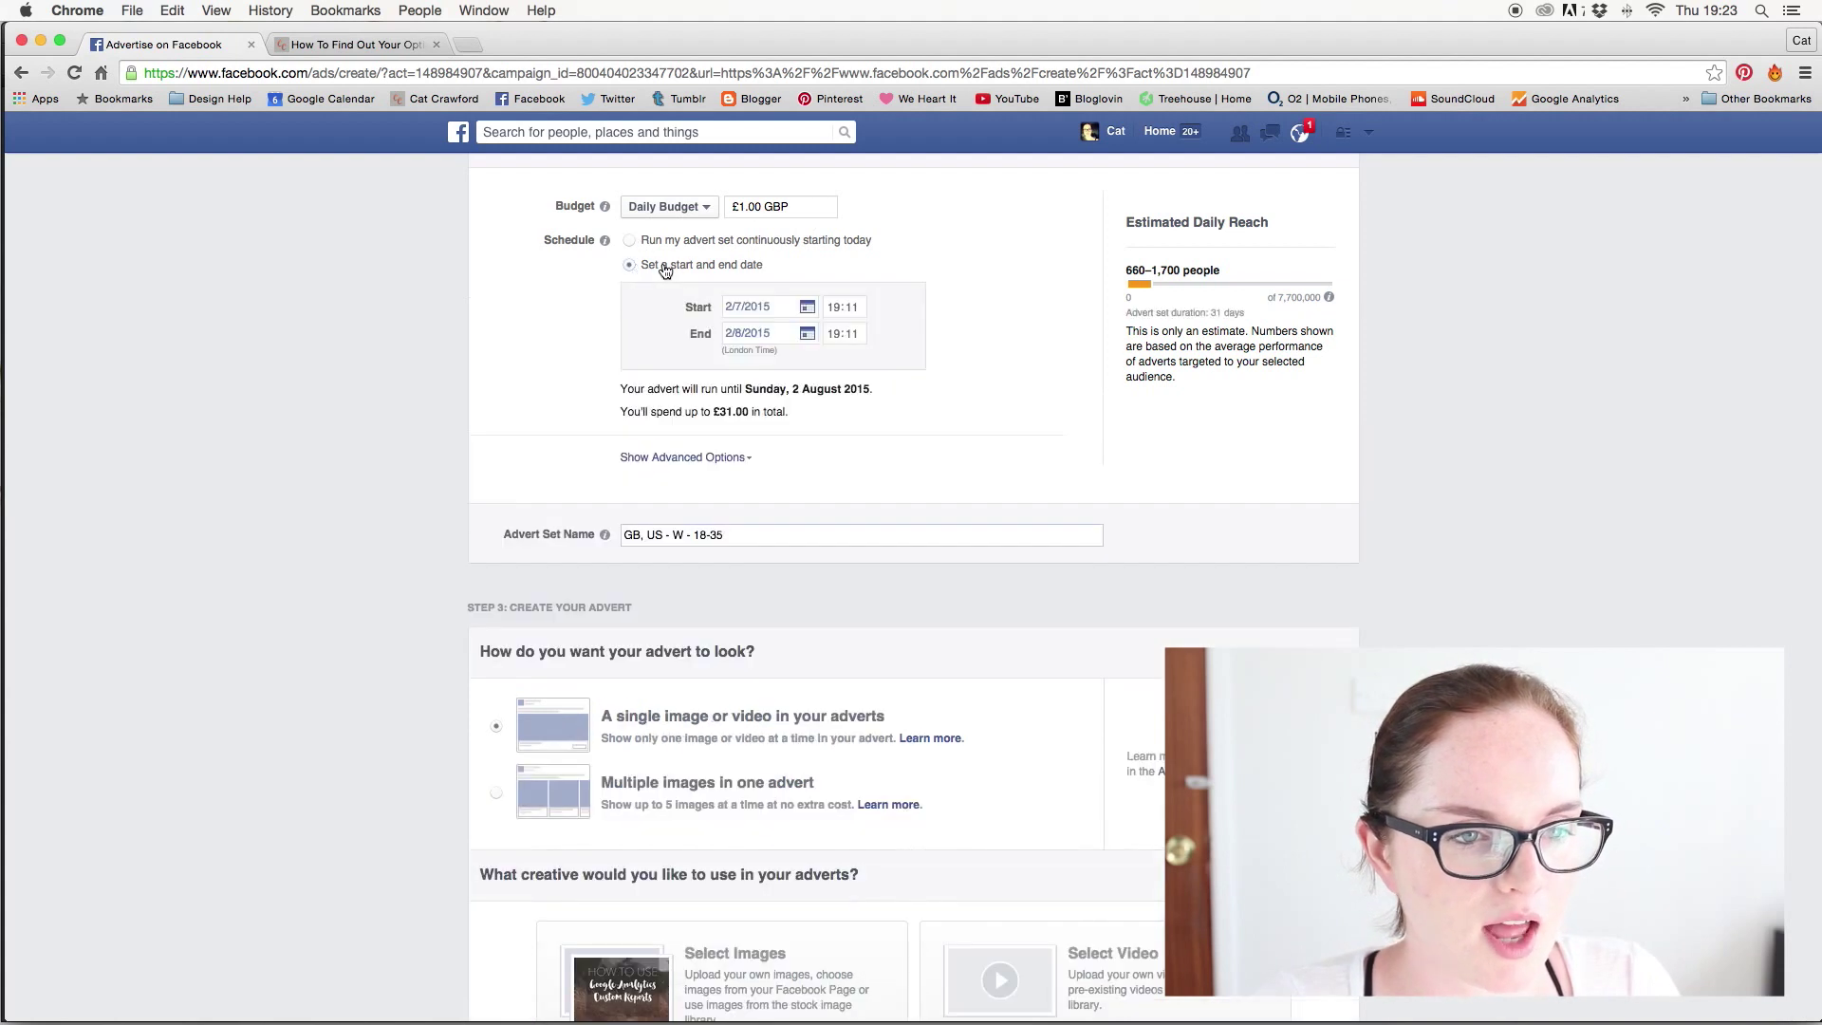
click(808, 309)
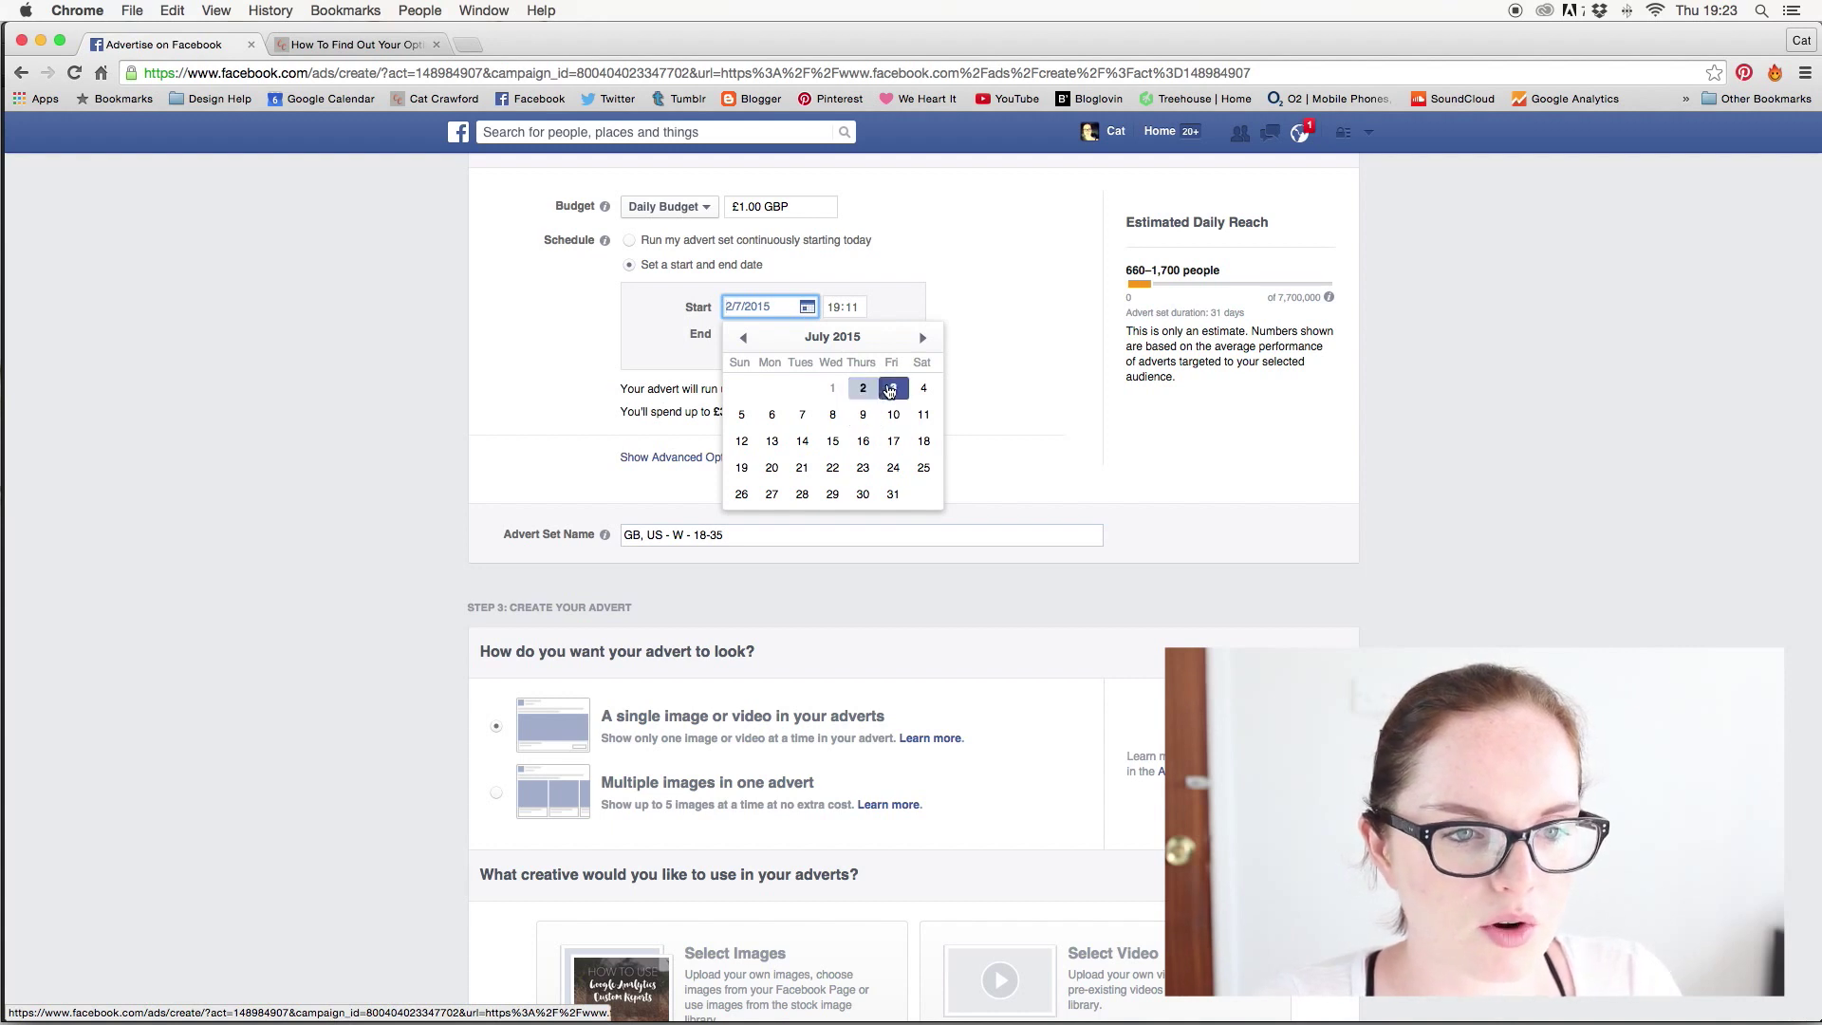
click(889, 390)
click(836, 310)
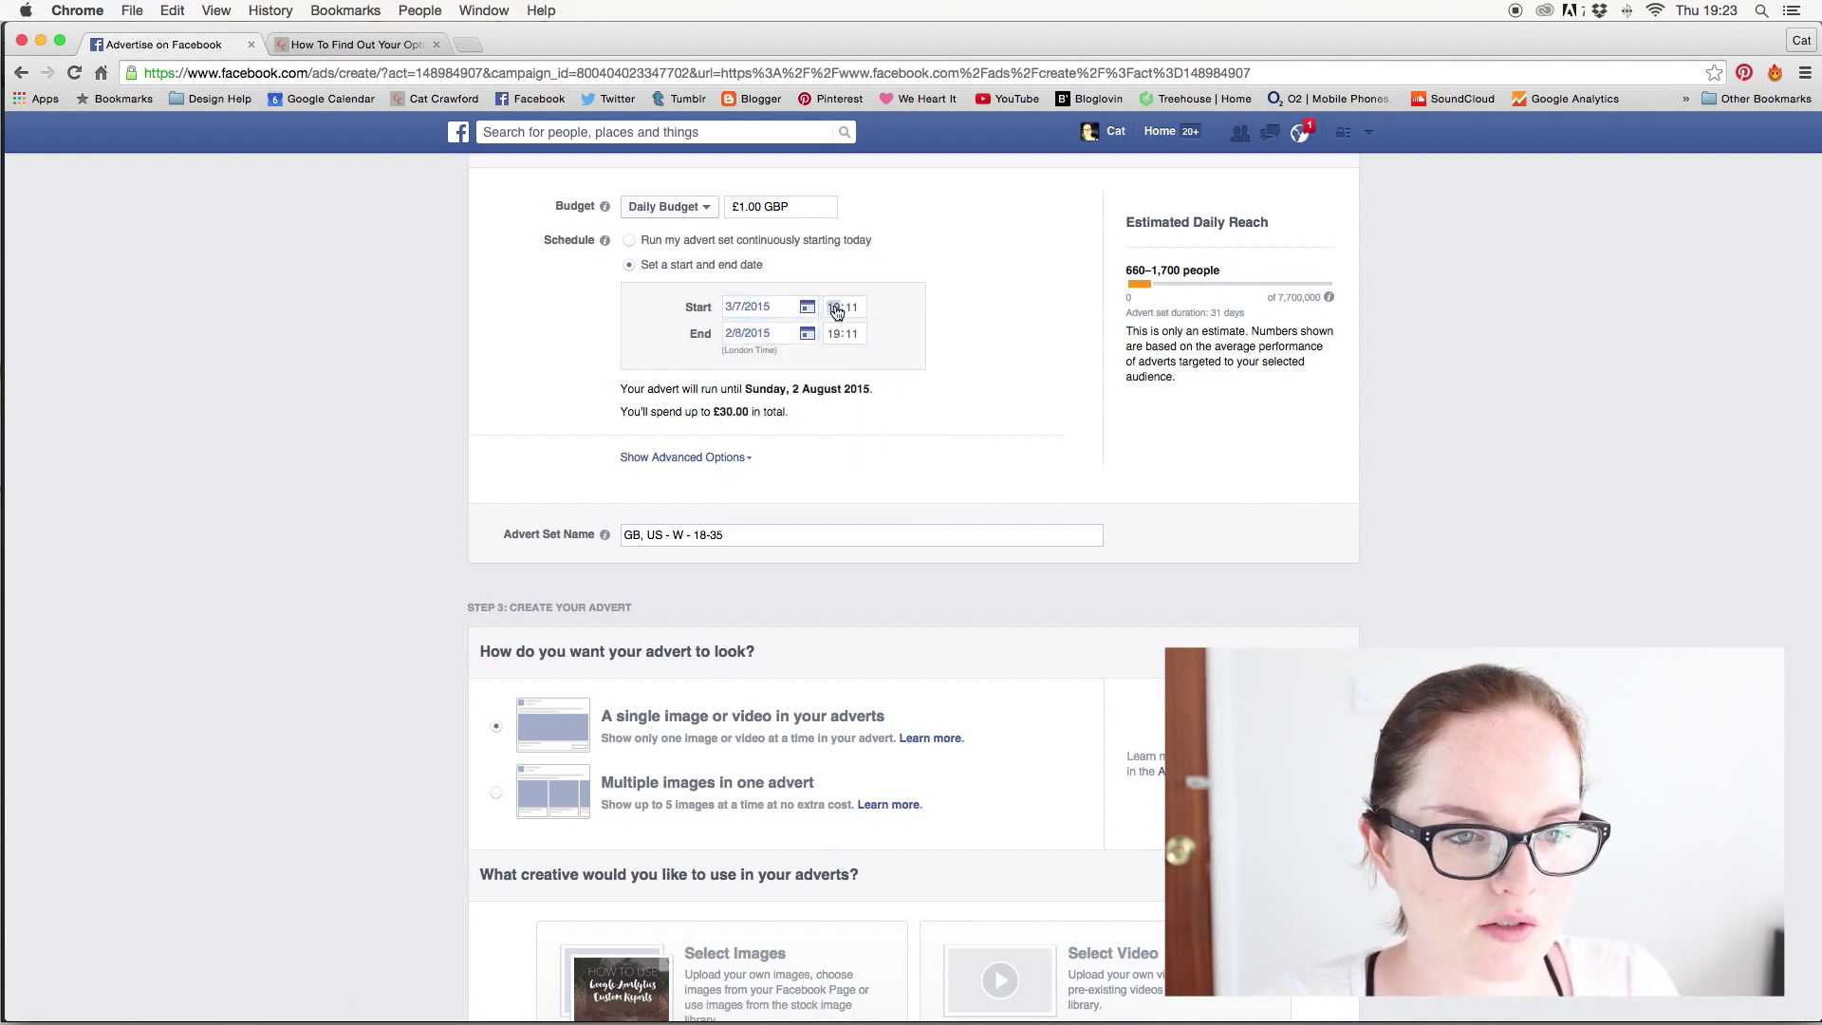
text(0)
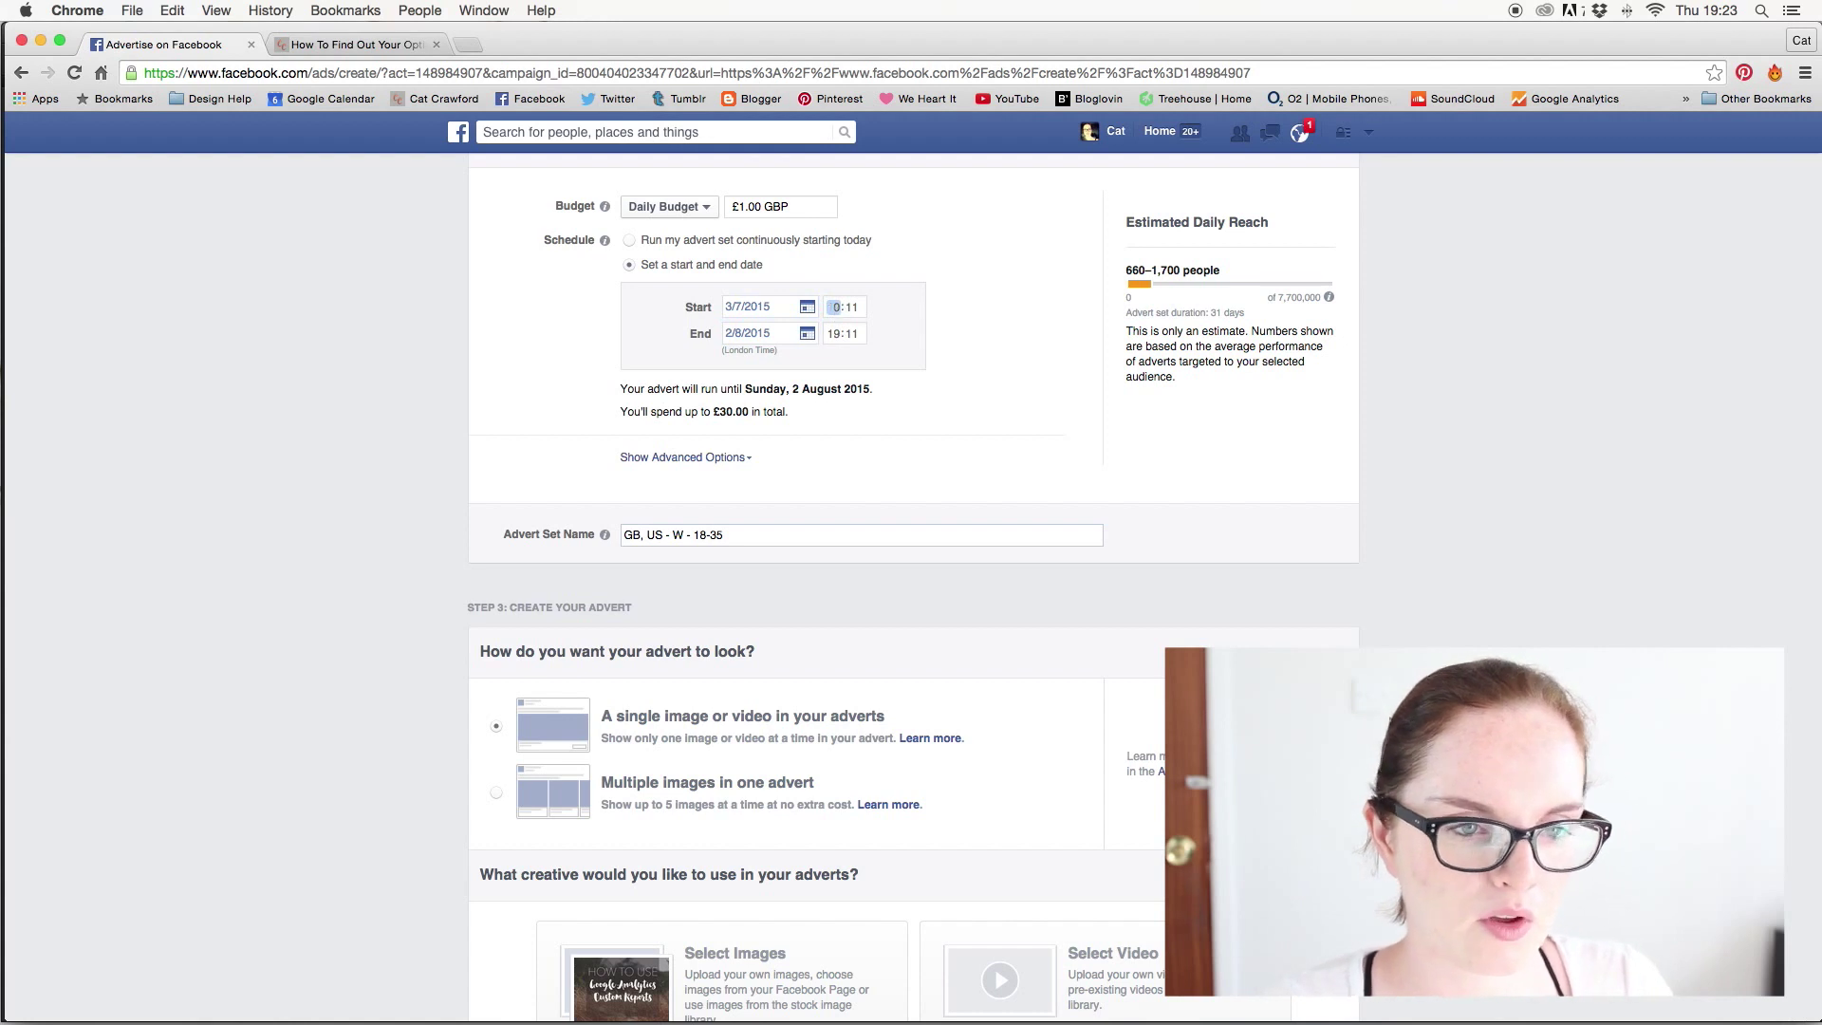
click(848, 320)
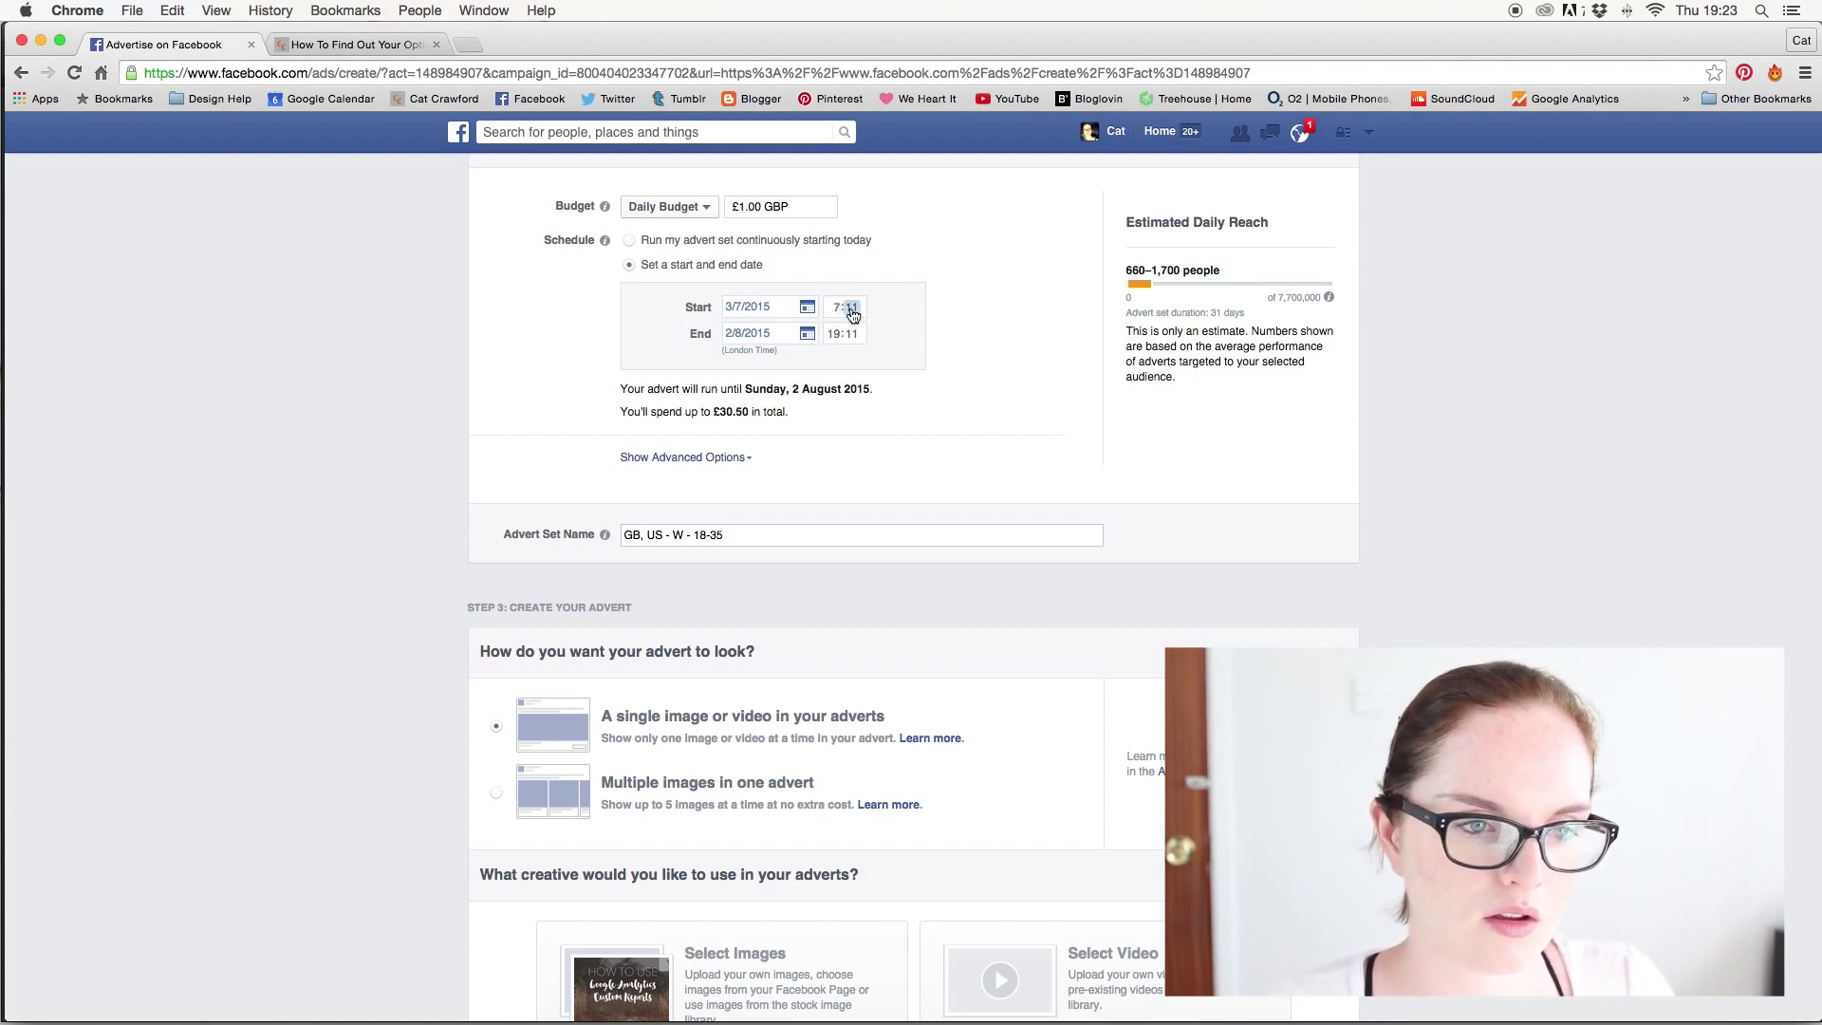
text(00)
- Set the advert schedule to end on 8/7/2015 at 23:59
click(760, 335)
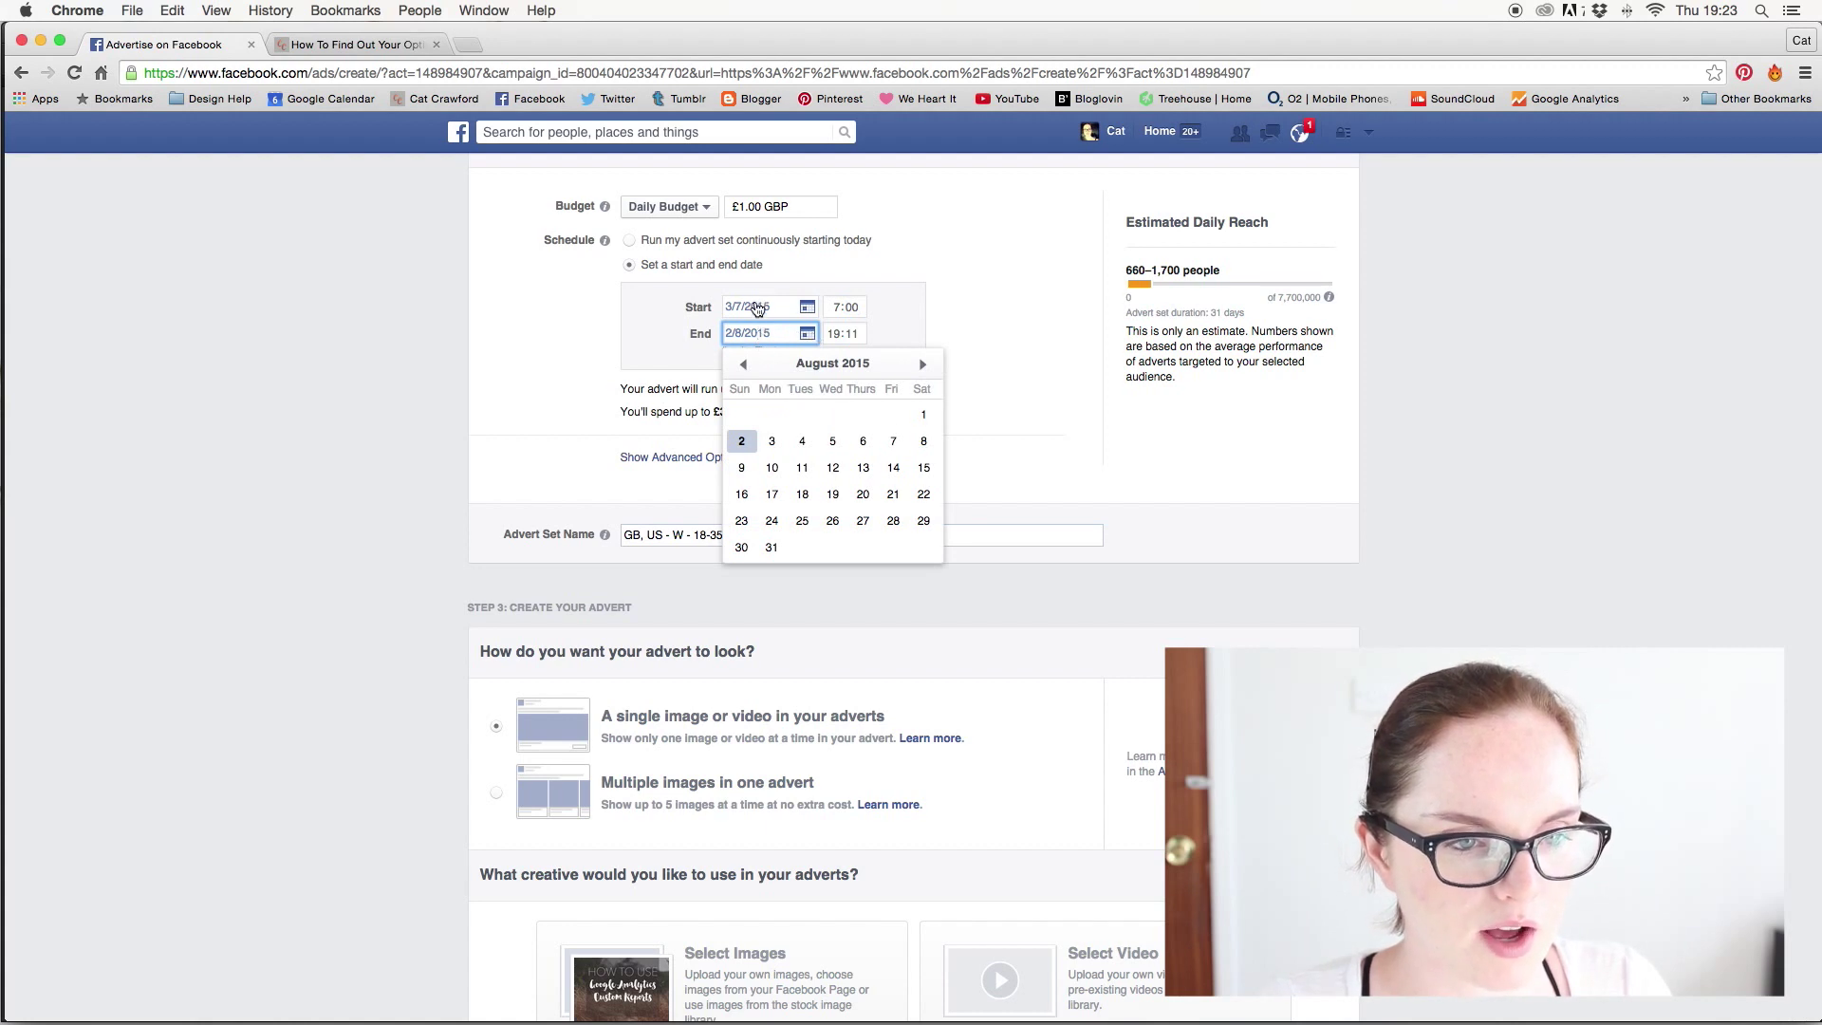
click(743, 364)
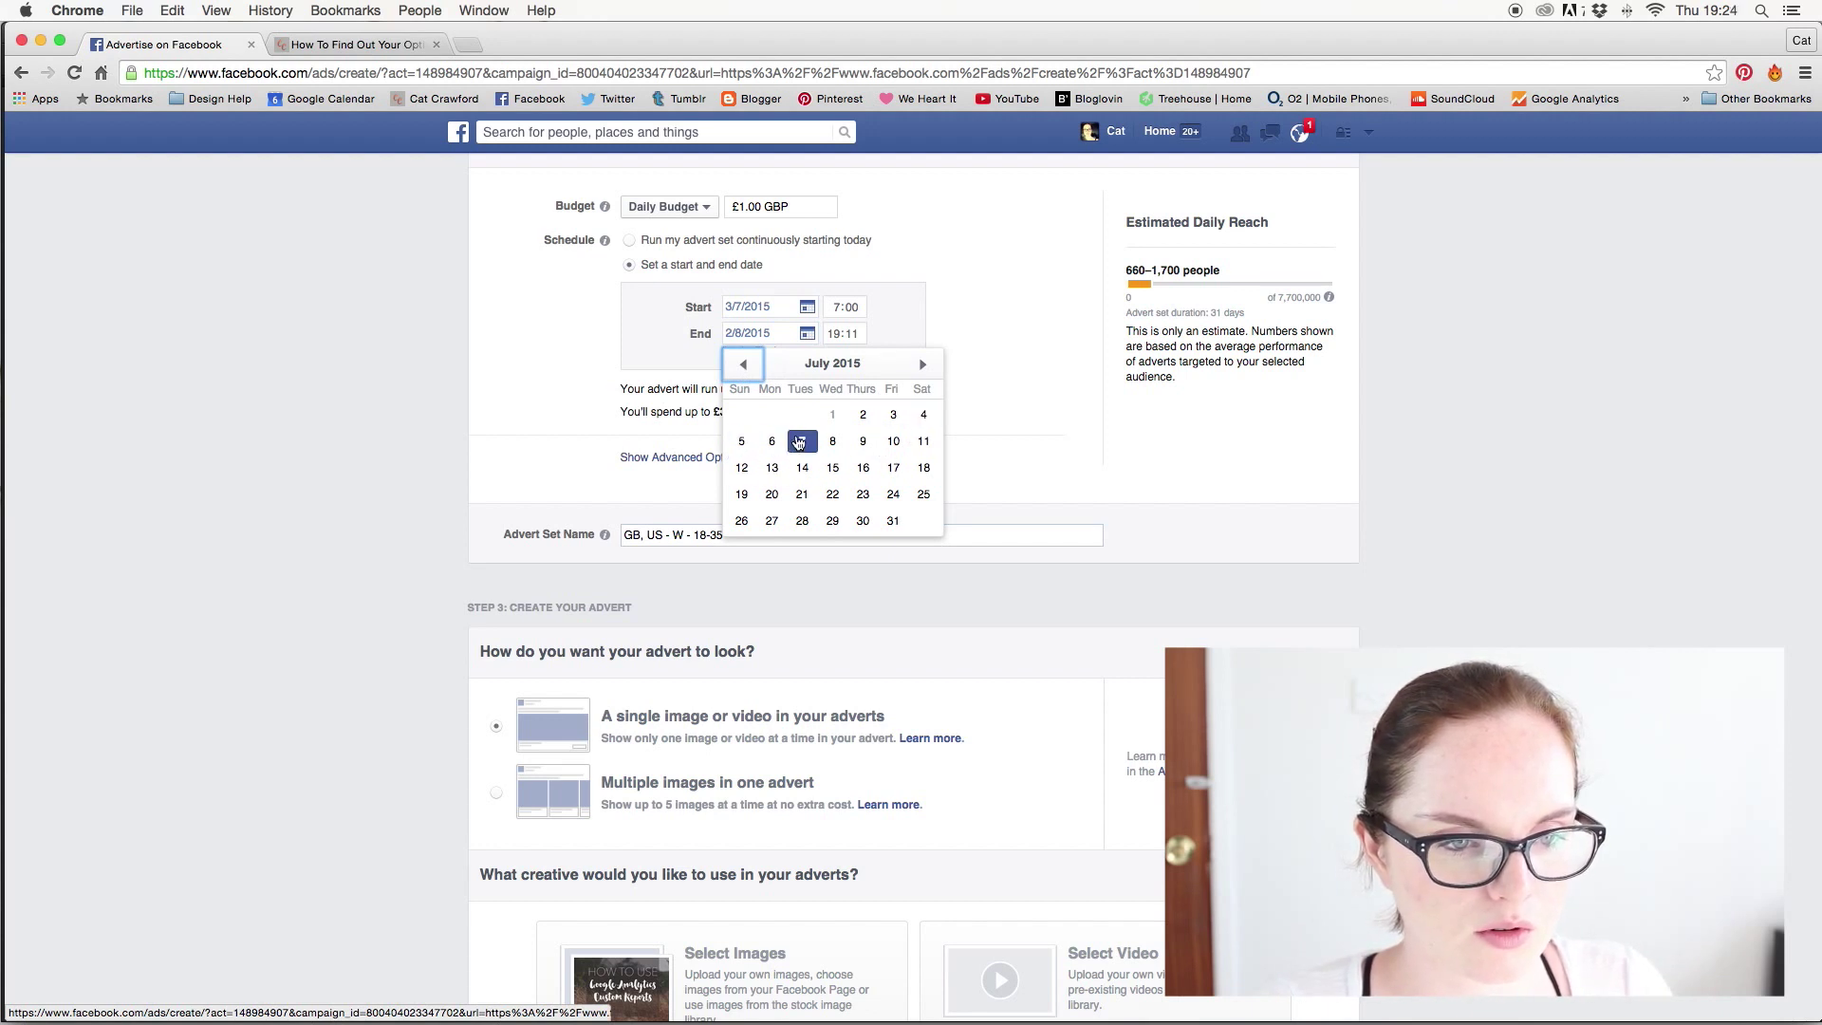
click(833, 442)
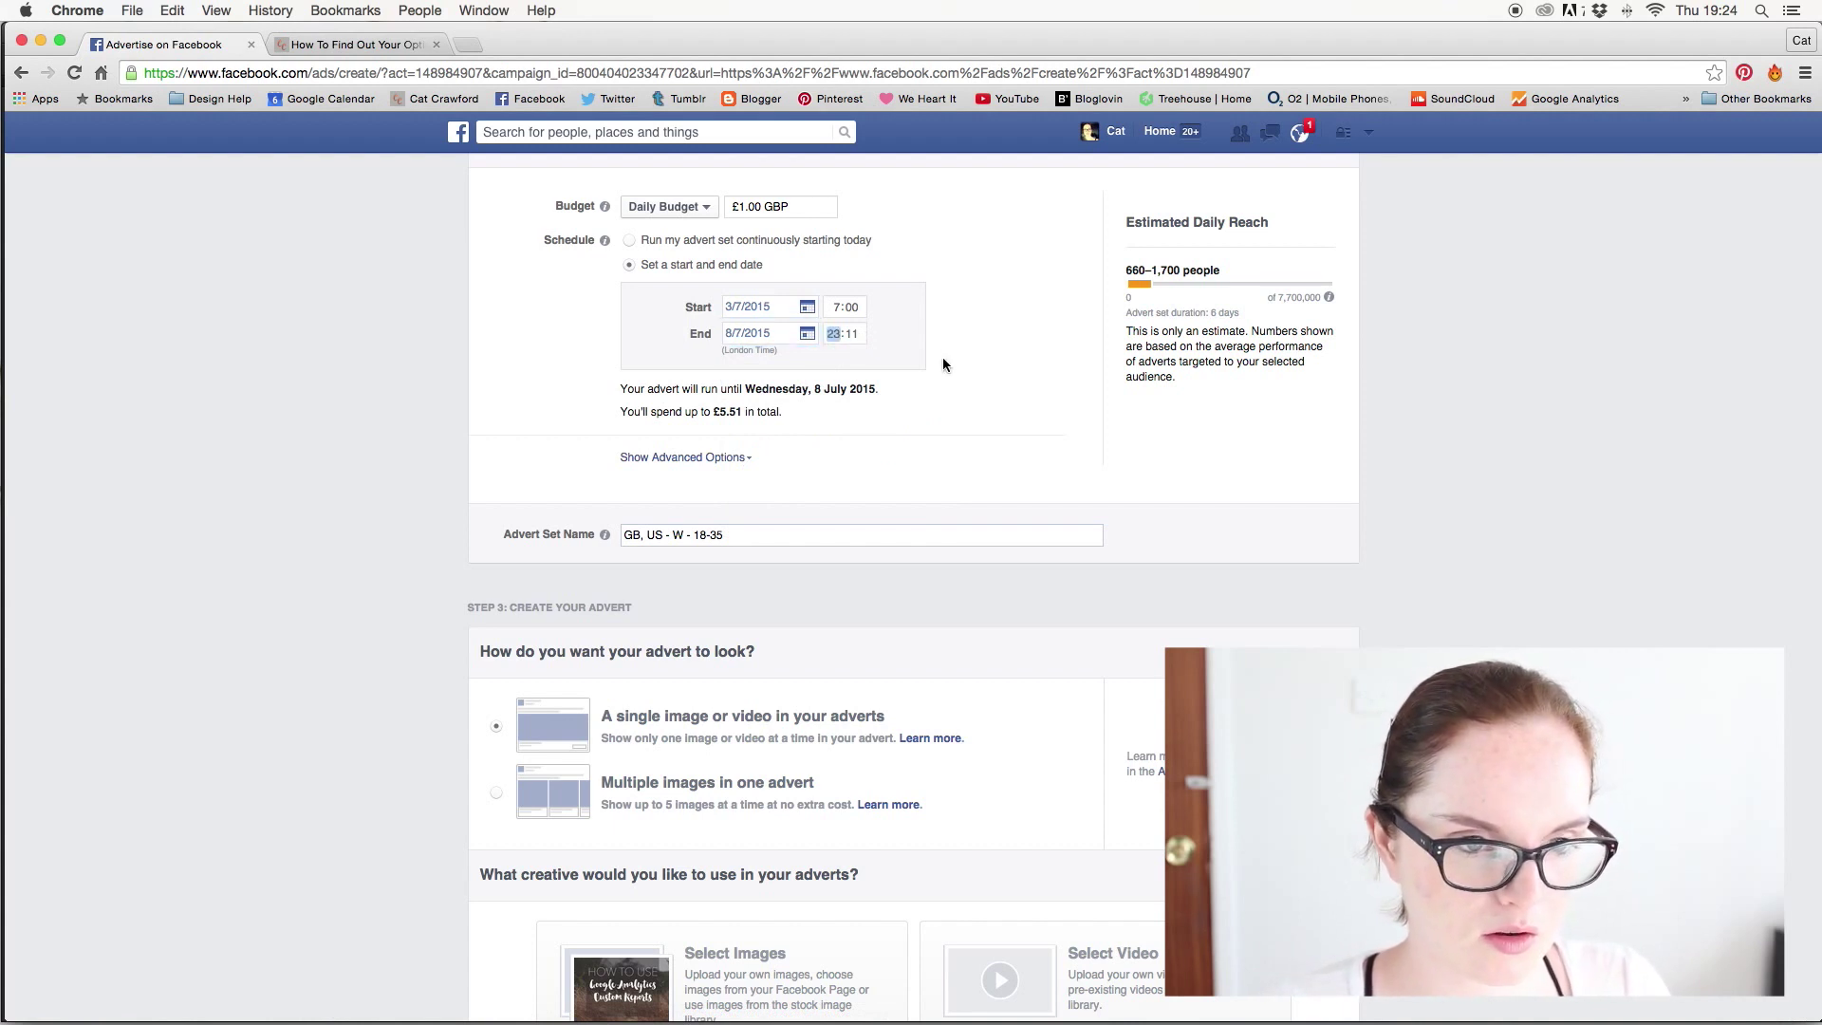
key(Tab)
text(05)
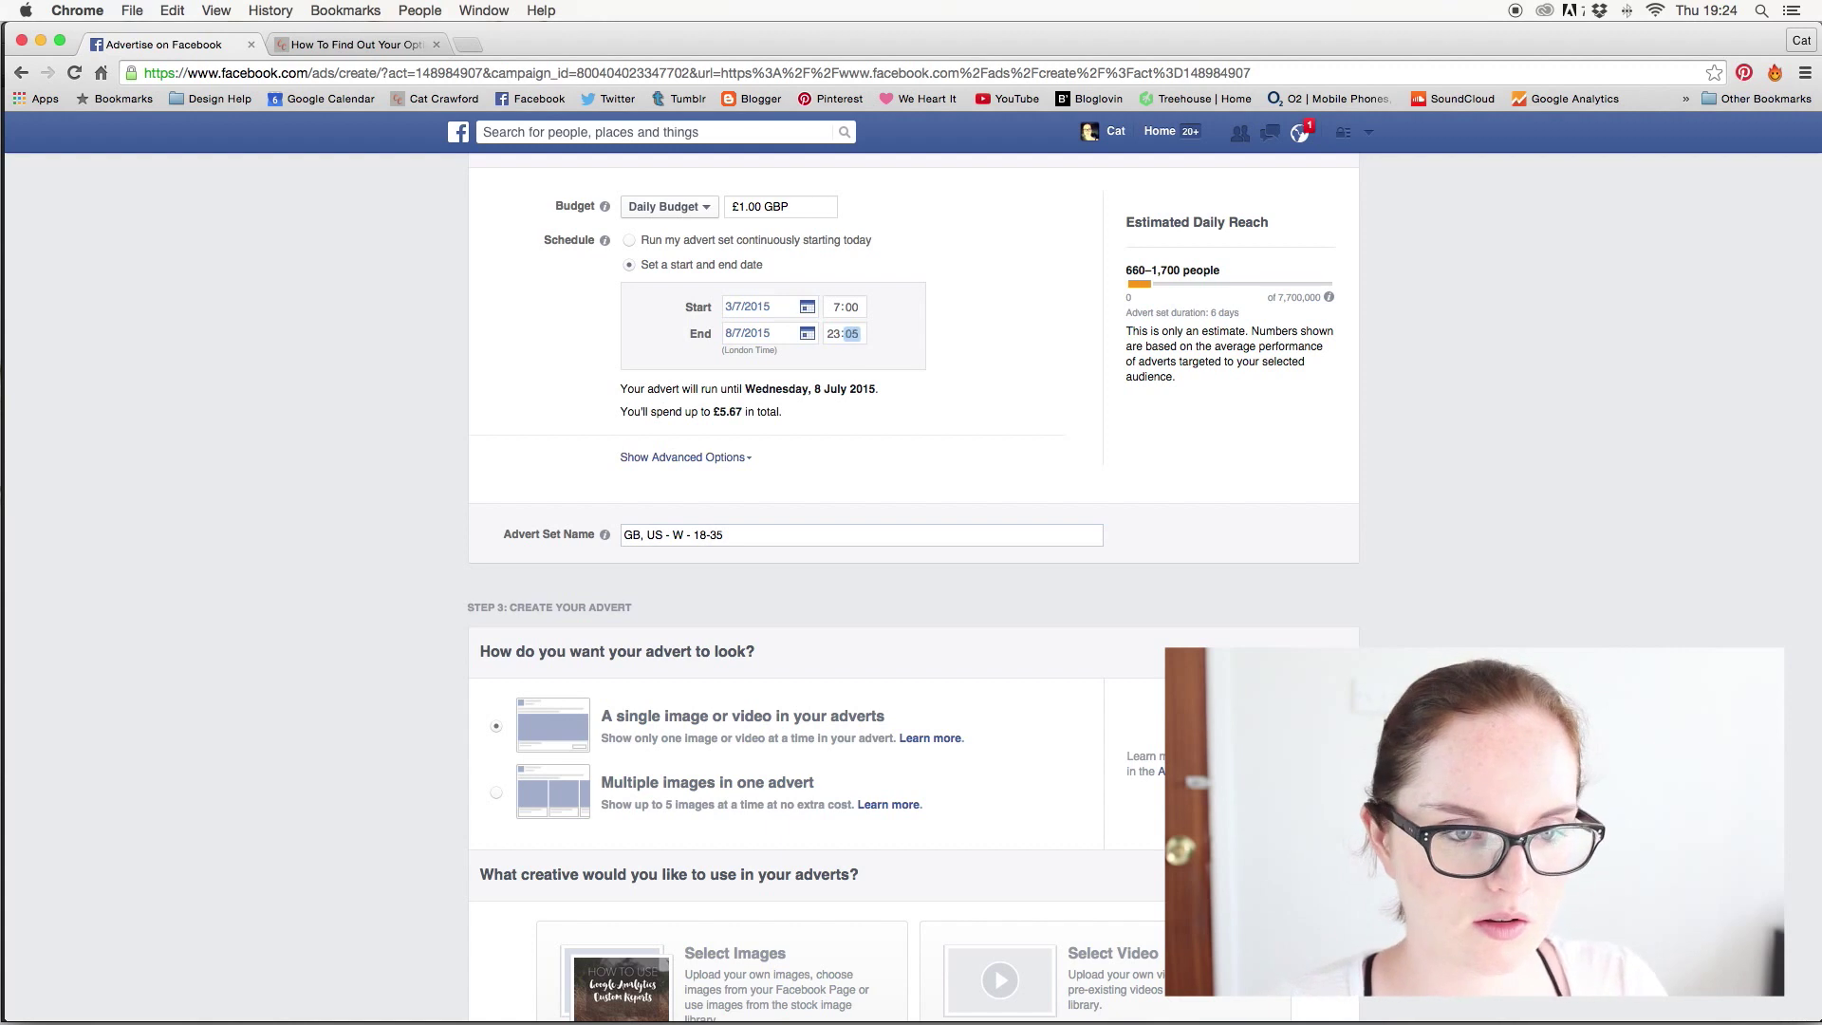
click(913, 355)
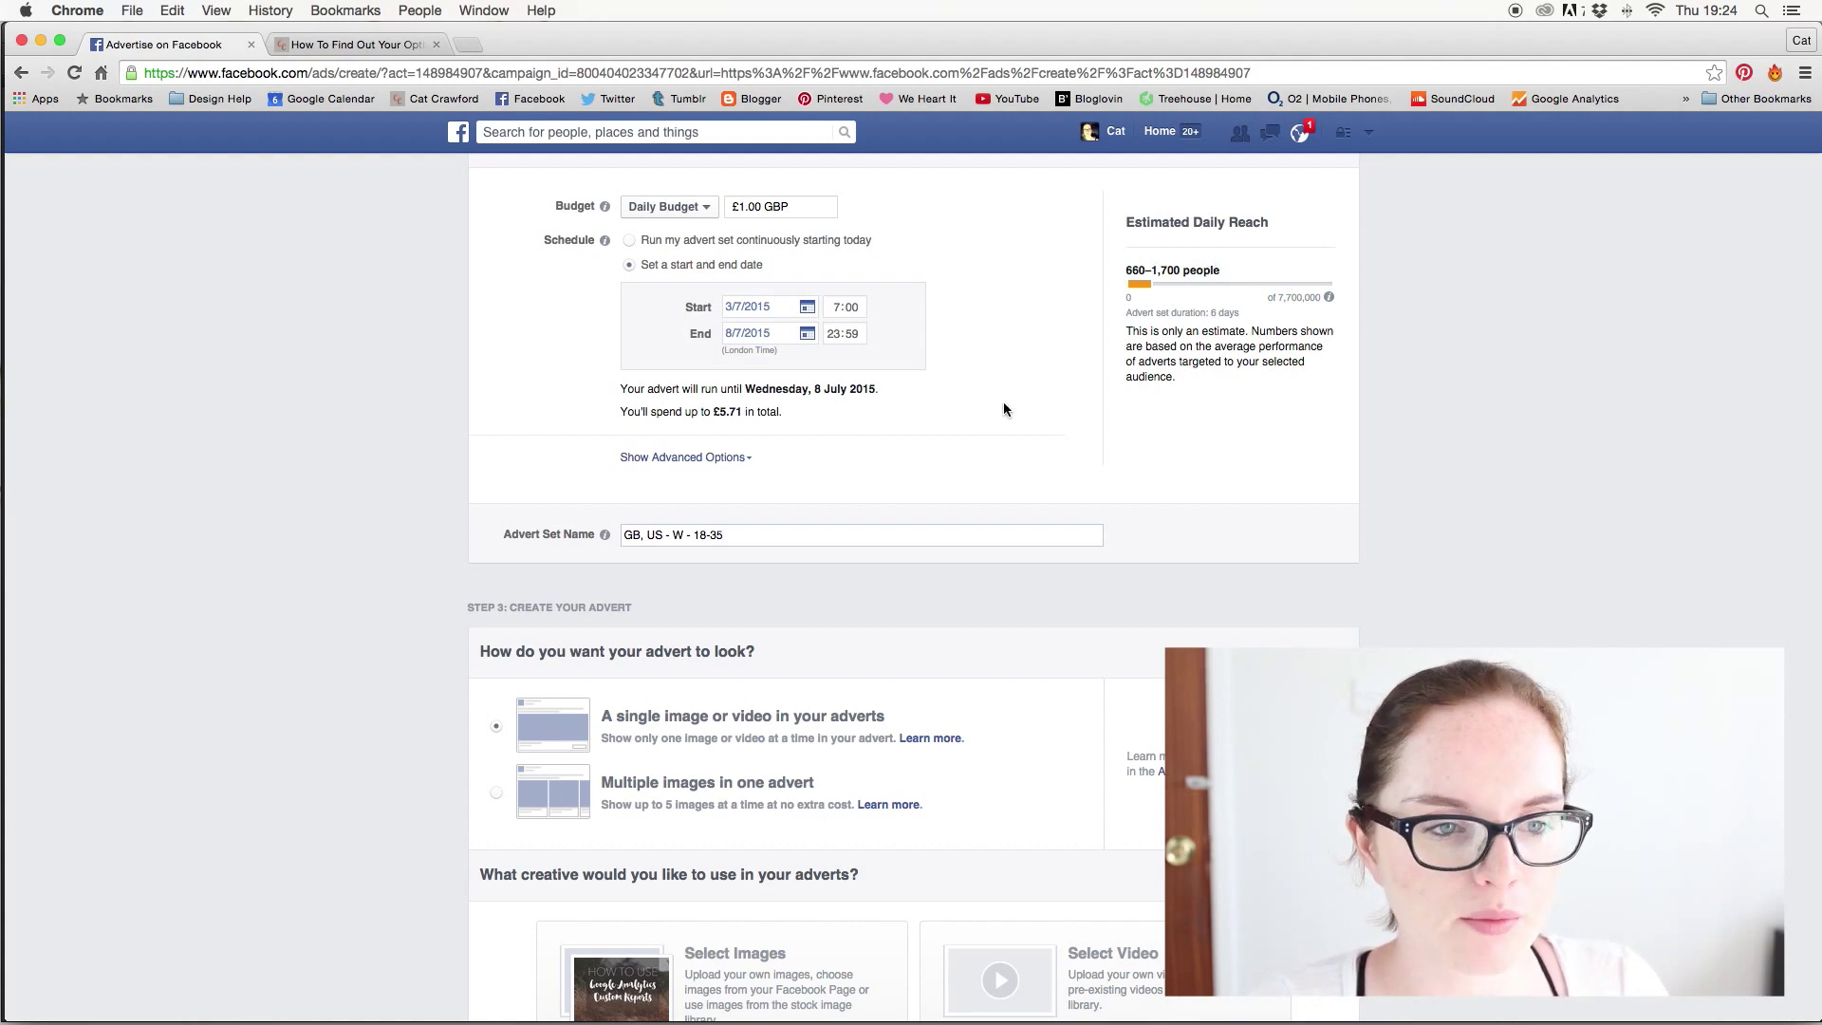
- Raise the daily budget to £10.00 GBP
click(744, 208)
text(0)
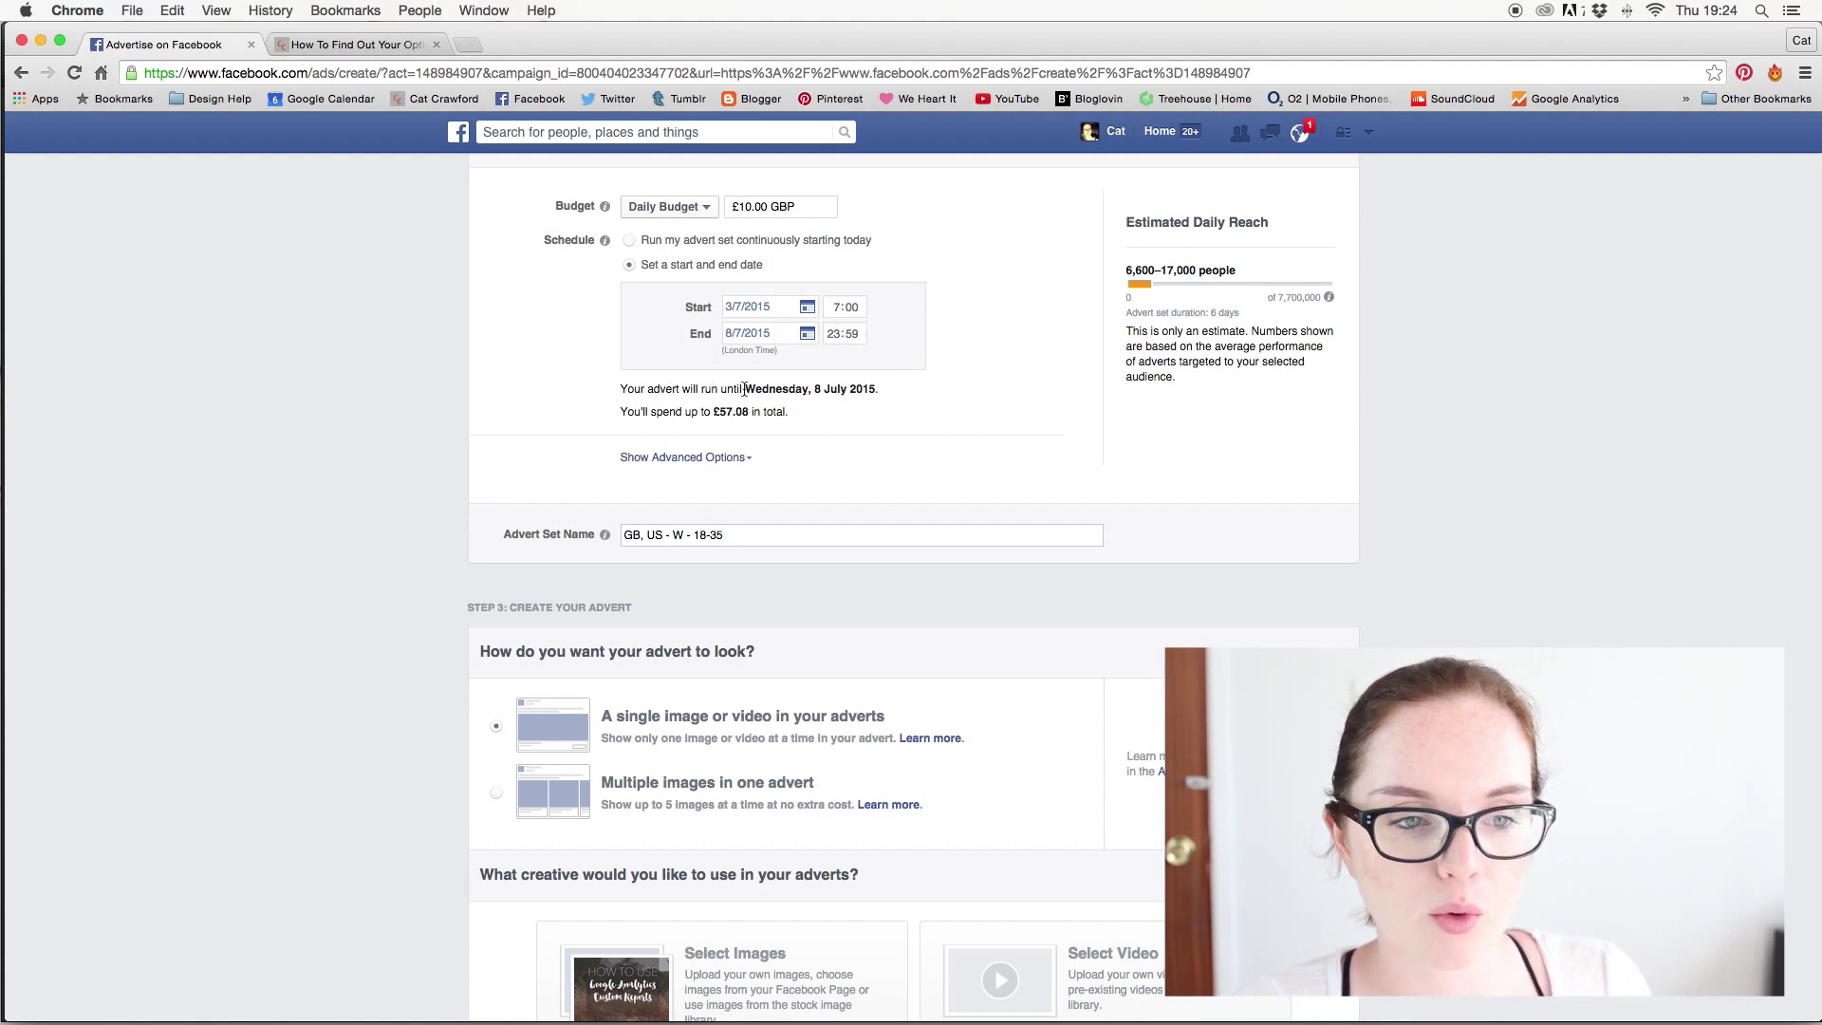
- Set the advert set's daily budget to £1.00 GBP
click(766, 206)
key(BackSpace)
key(BackSpace)
key(BackSpace)
key(BackSpace)
key(BackSpace)
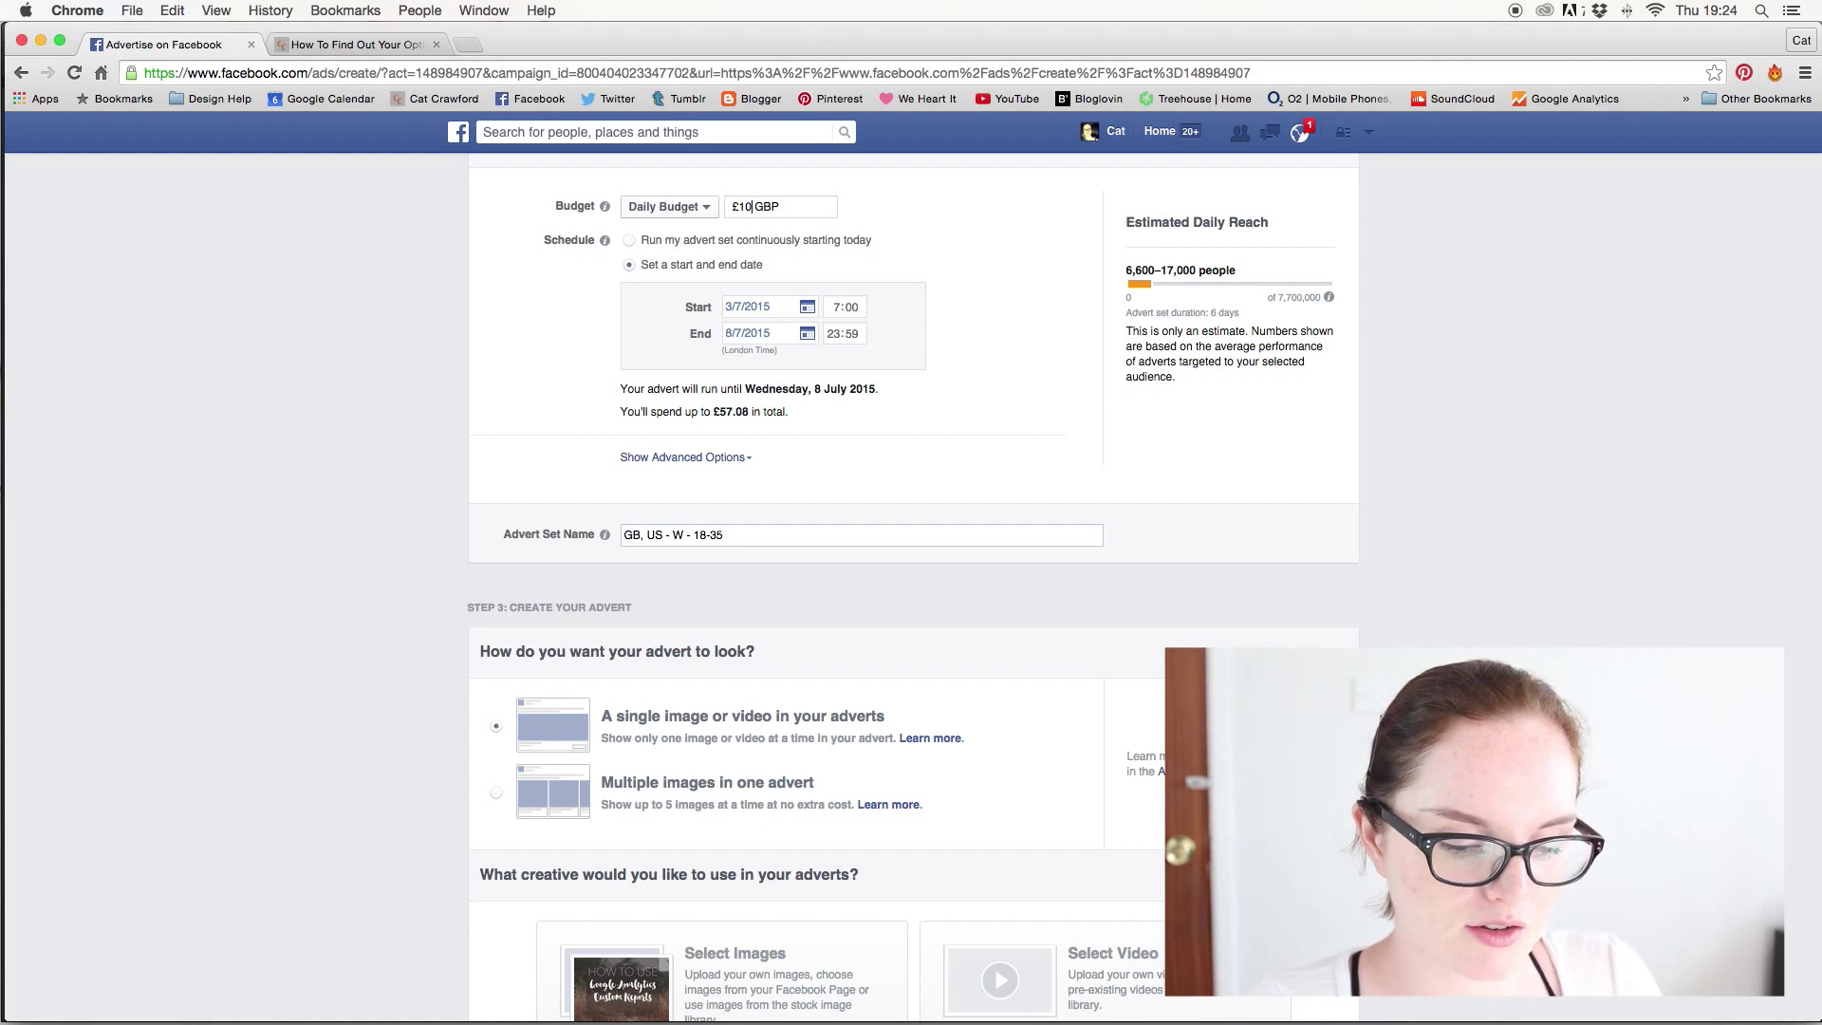
text(1.00)
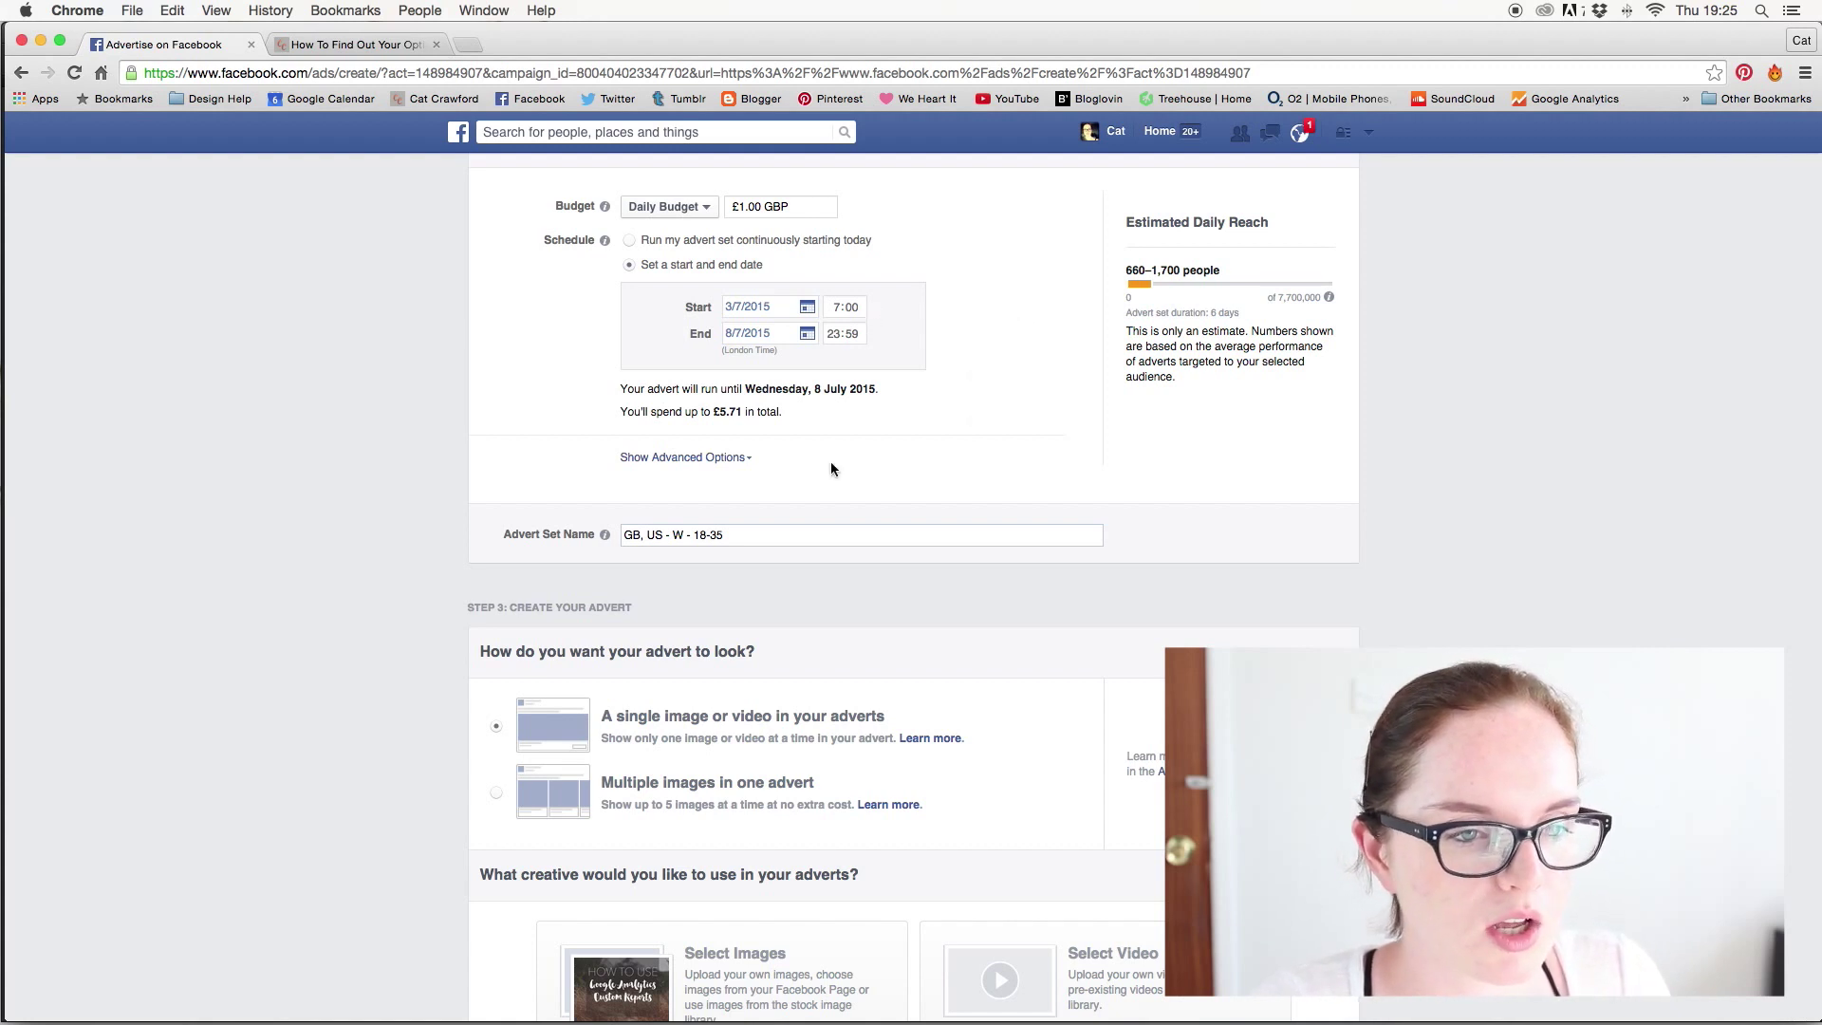
- Review the schedule summary, then the advert format, creative, text and preview sections of the advert creation form
scroll(834, 428, down, 2)
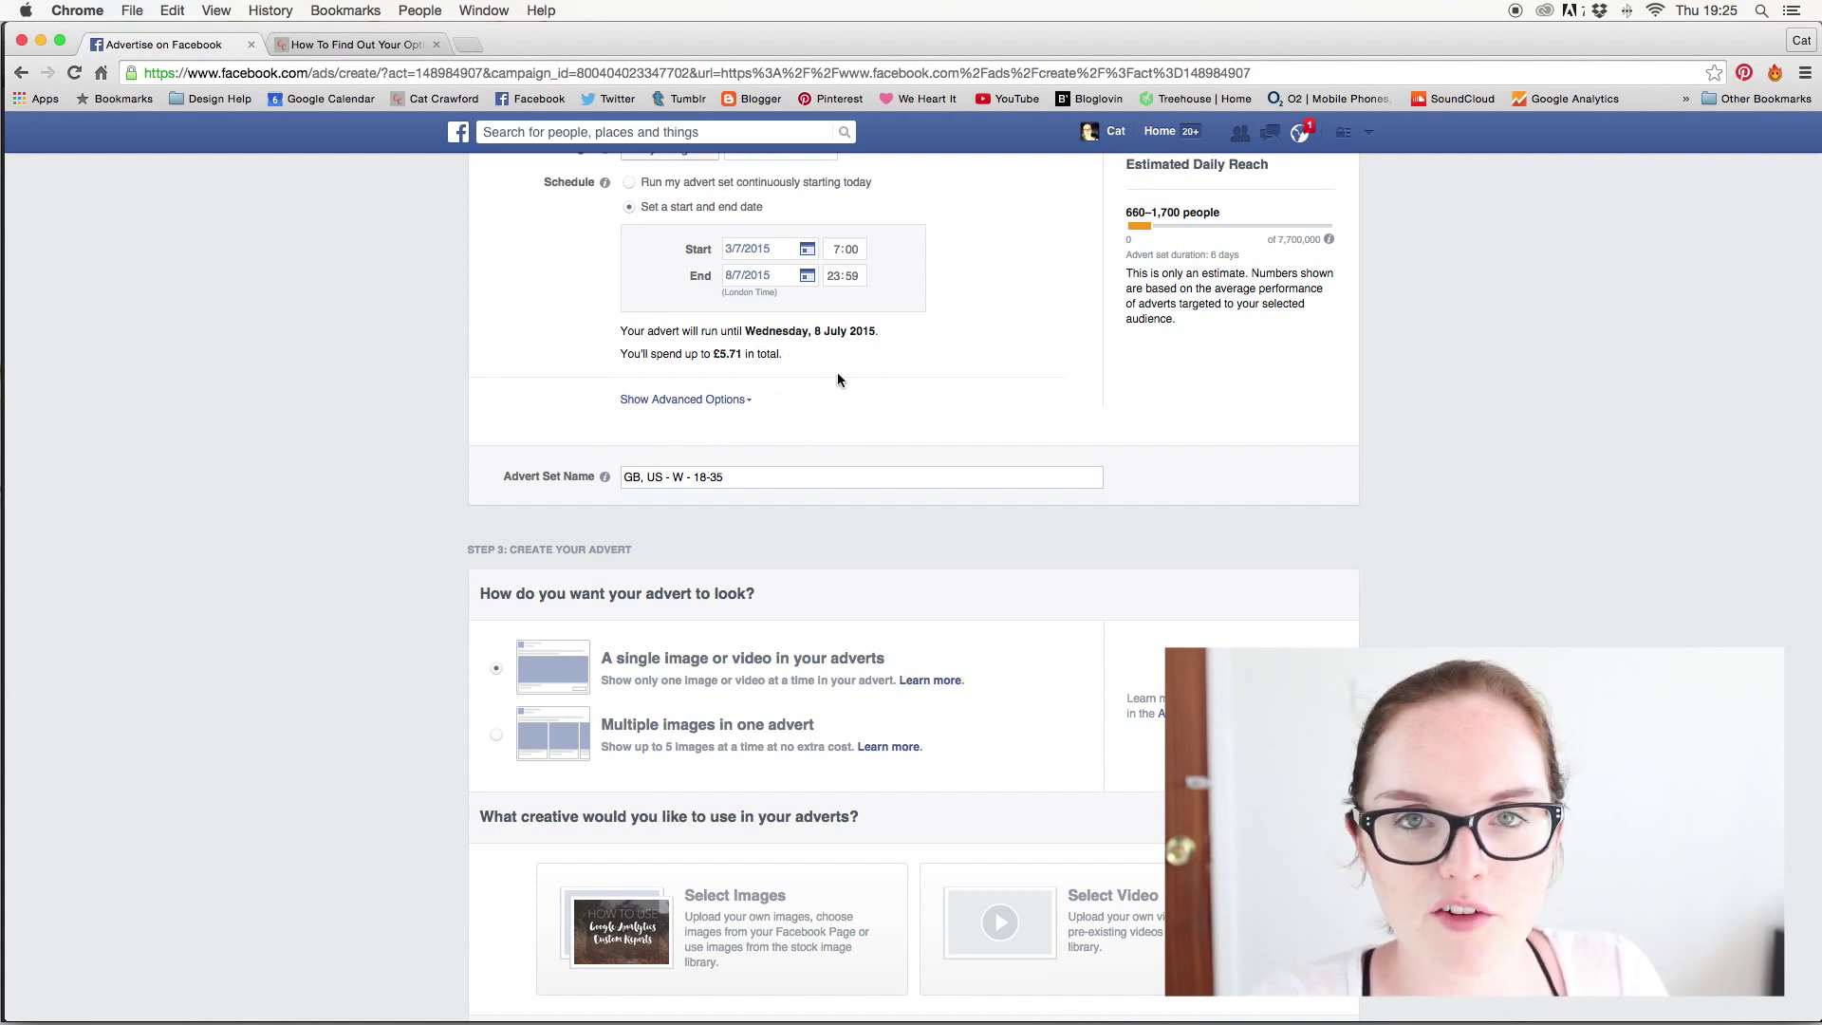
scroll(837, 379, up, 2)
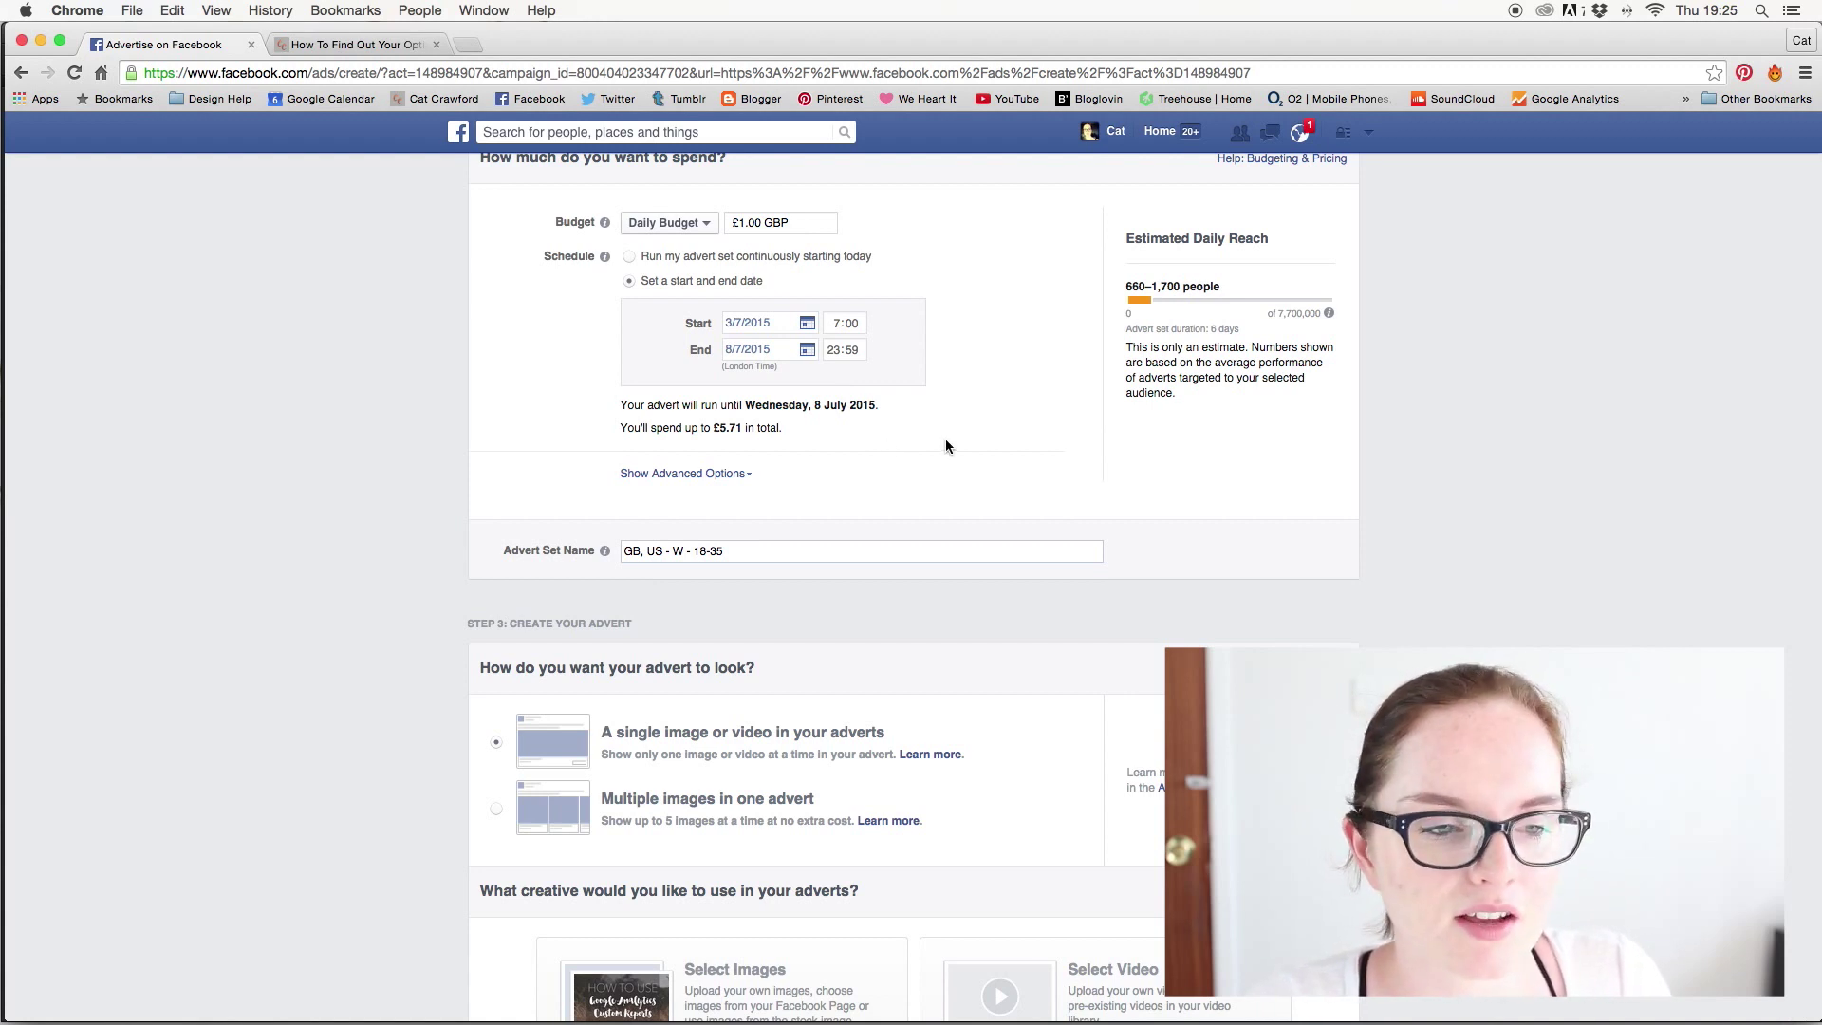
scroll(999, 383, down, 5)
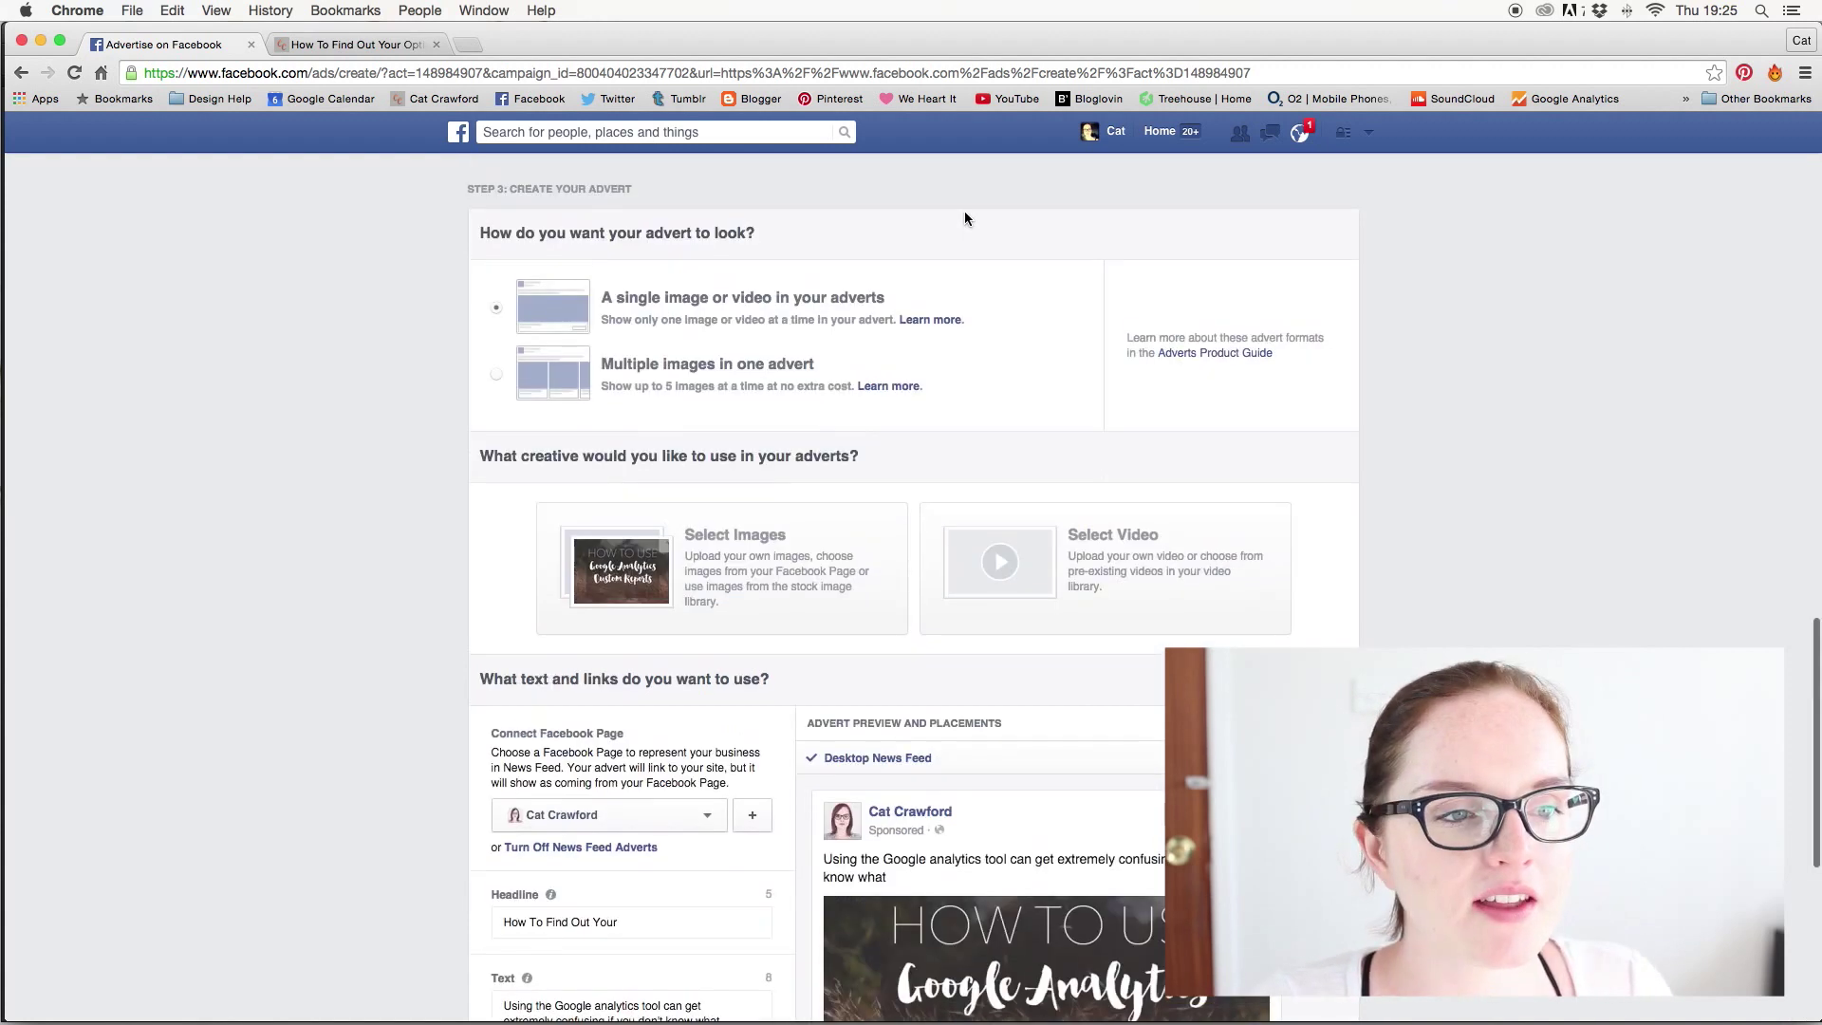
scroll(968, 245, down, 1)
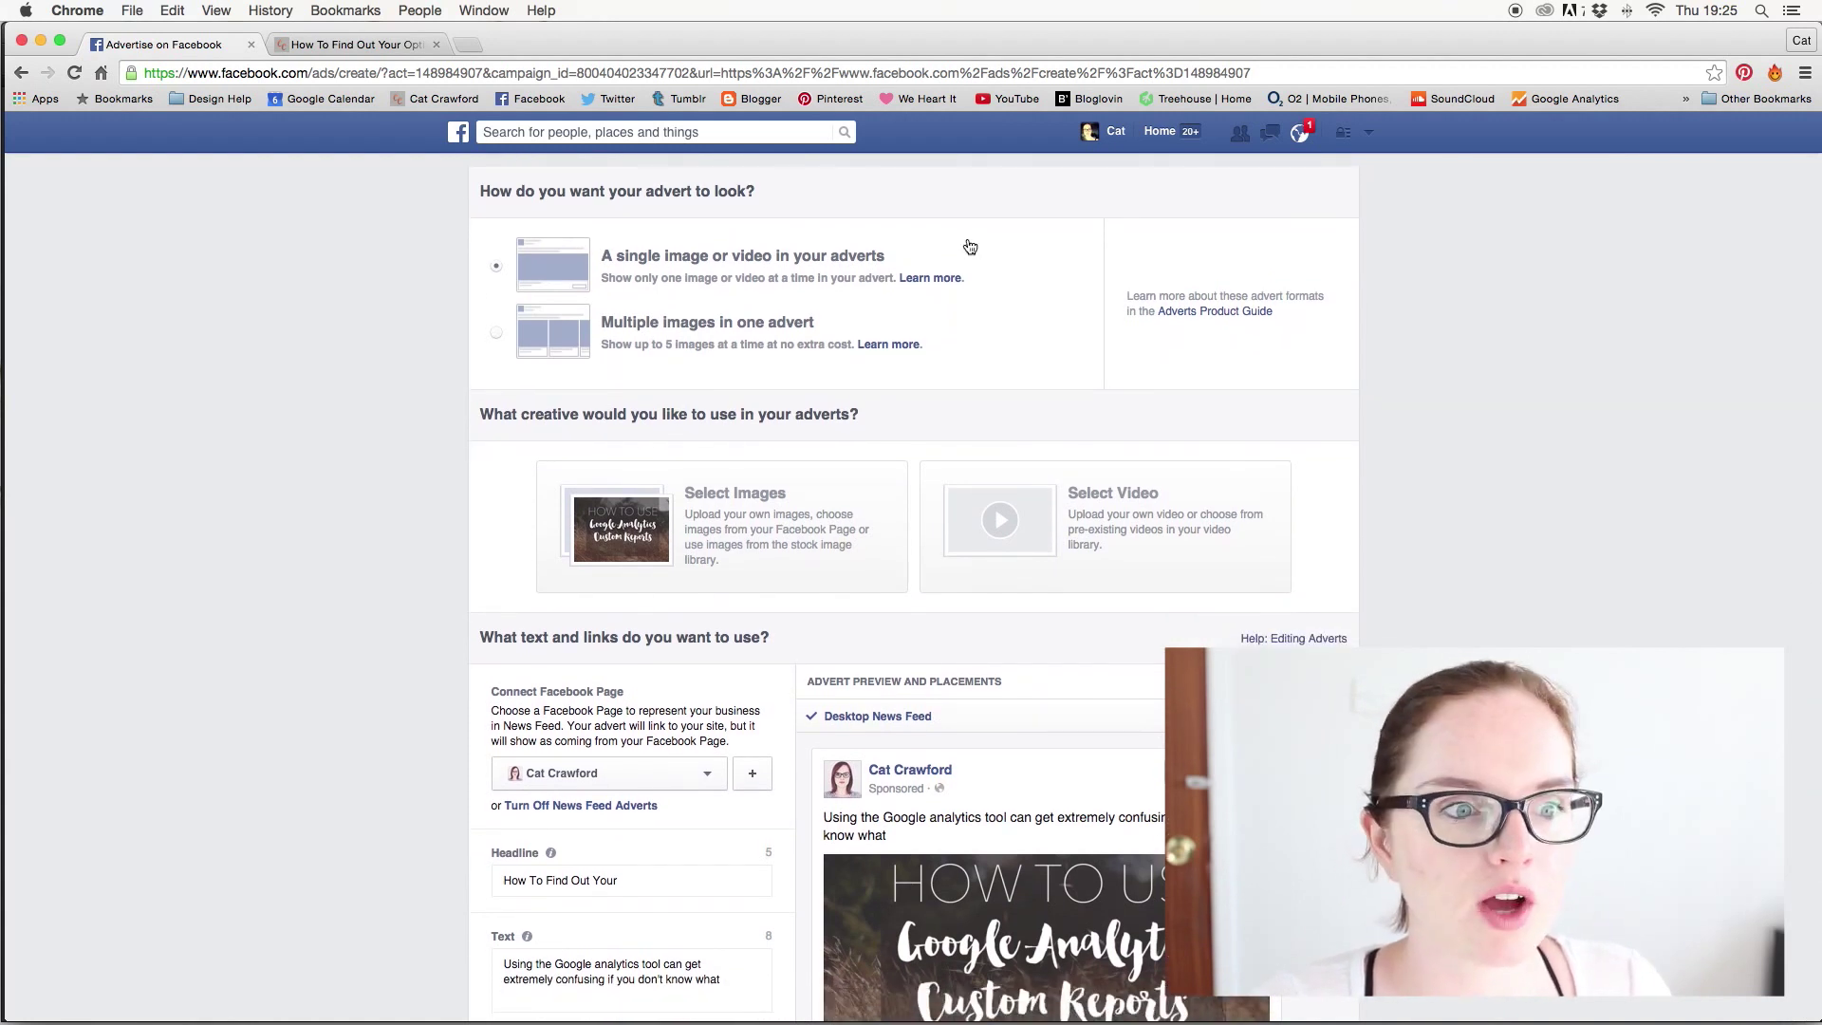
scroll(998, 275, down, 1)
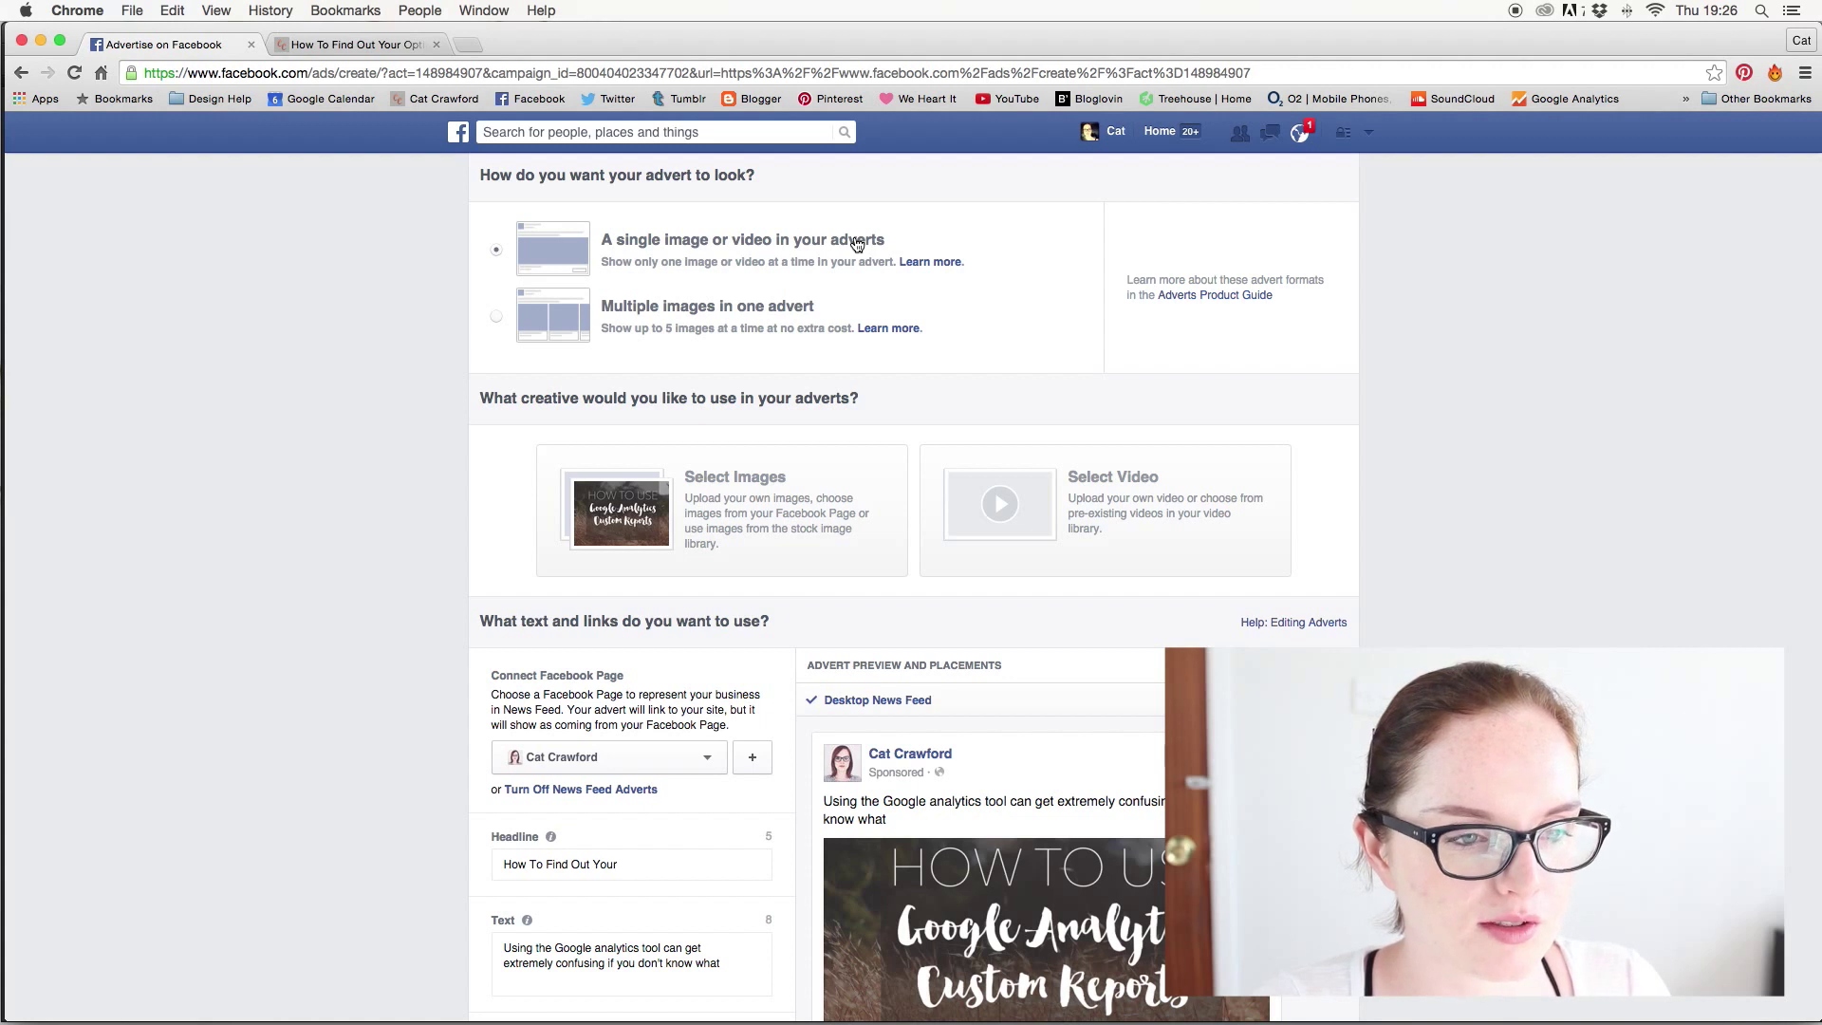
scroll(940, 359, down, 5)
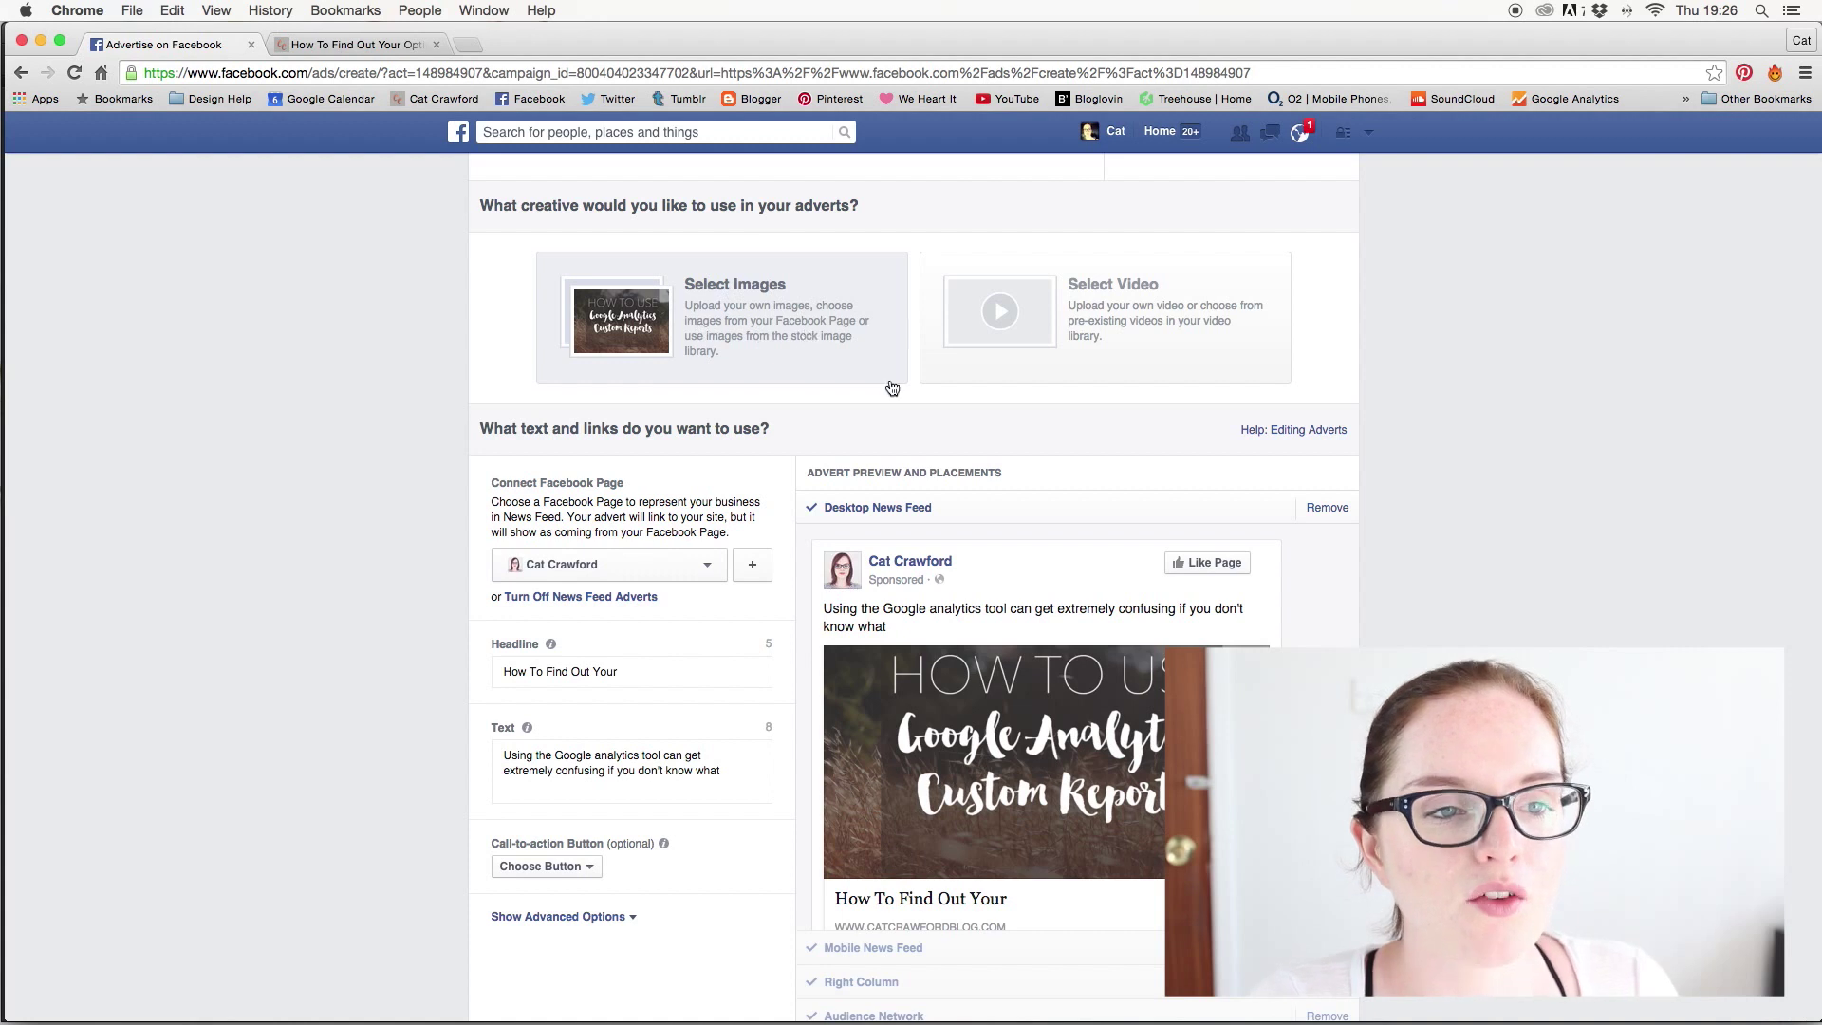
scroll(892, 387, down, 1)
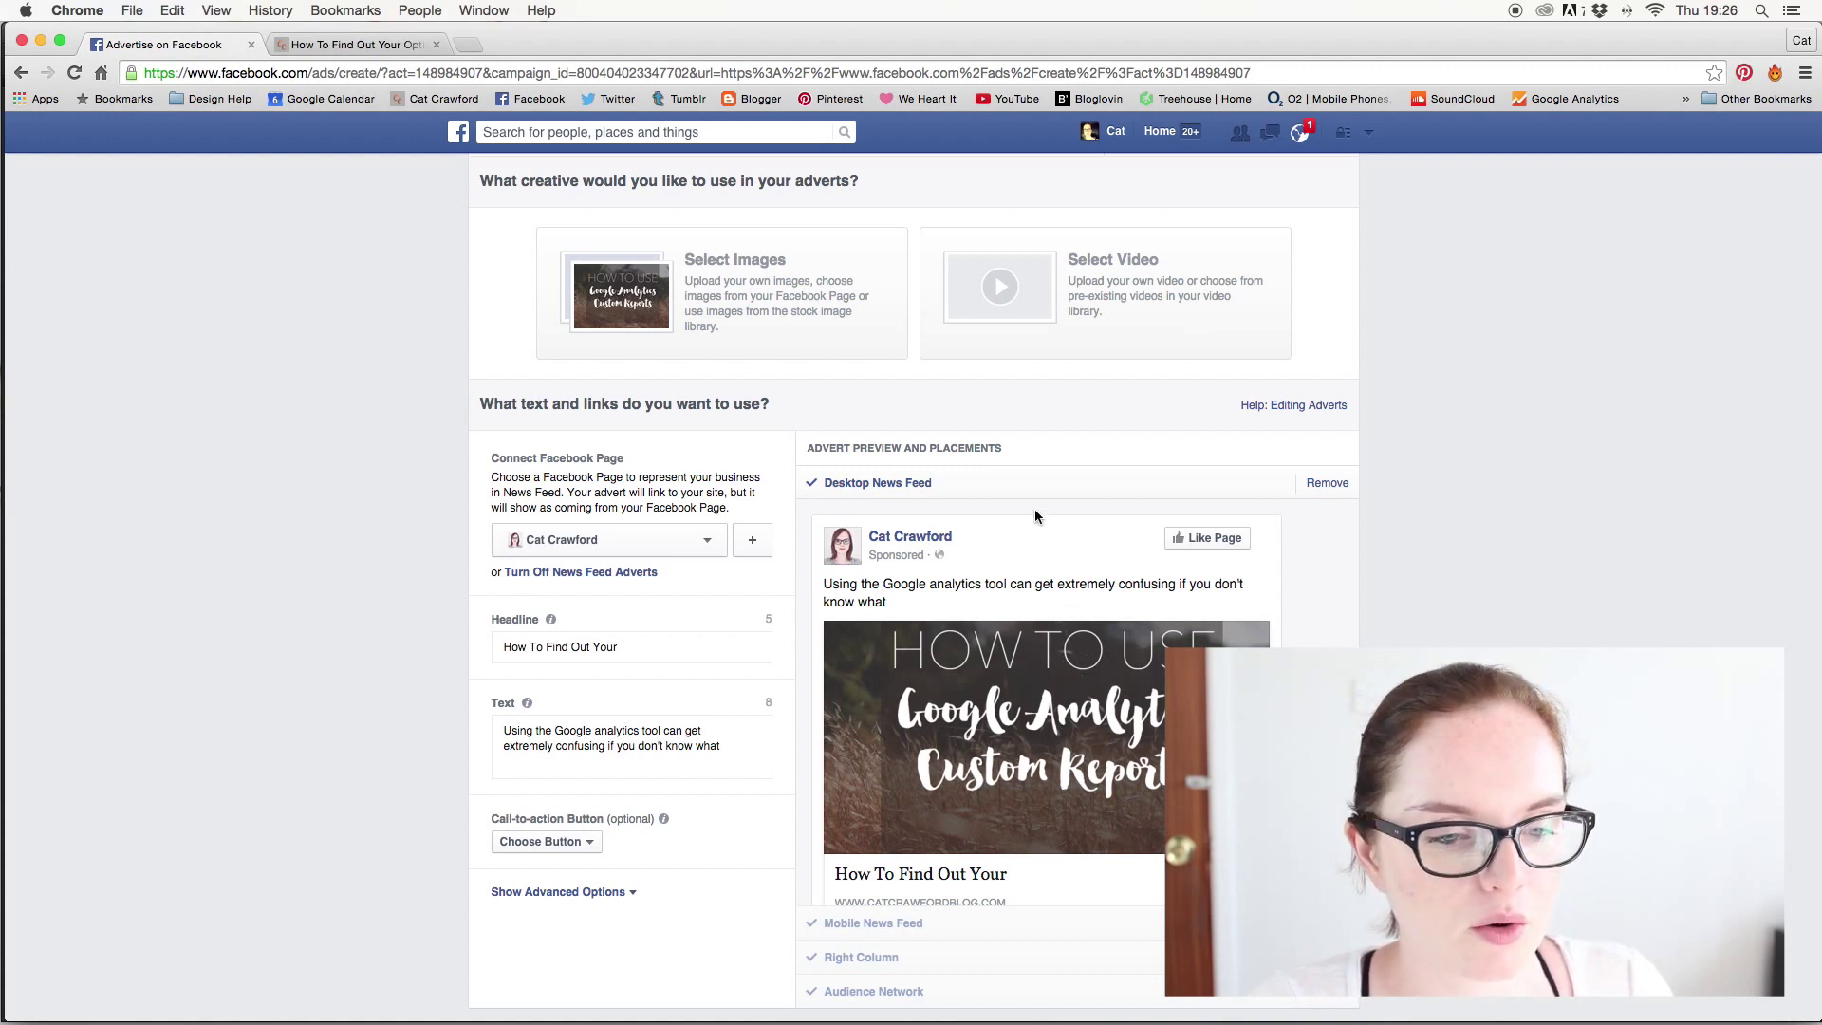
scroll(1029, 533, down, 2)
scroll(1023, 512, up, 3)
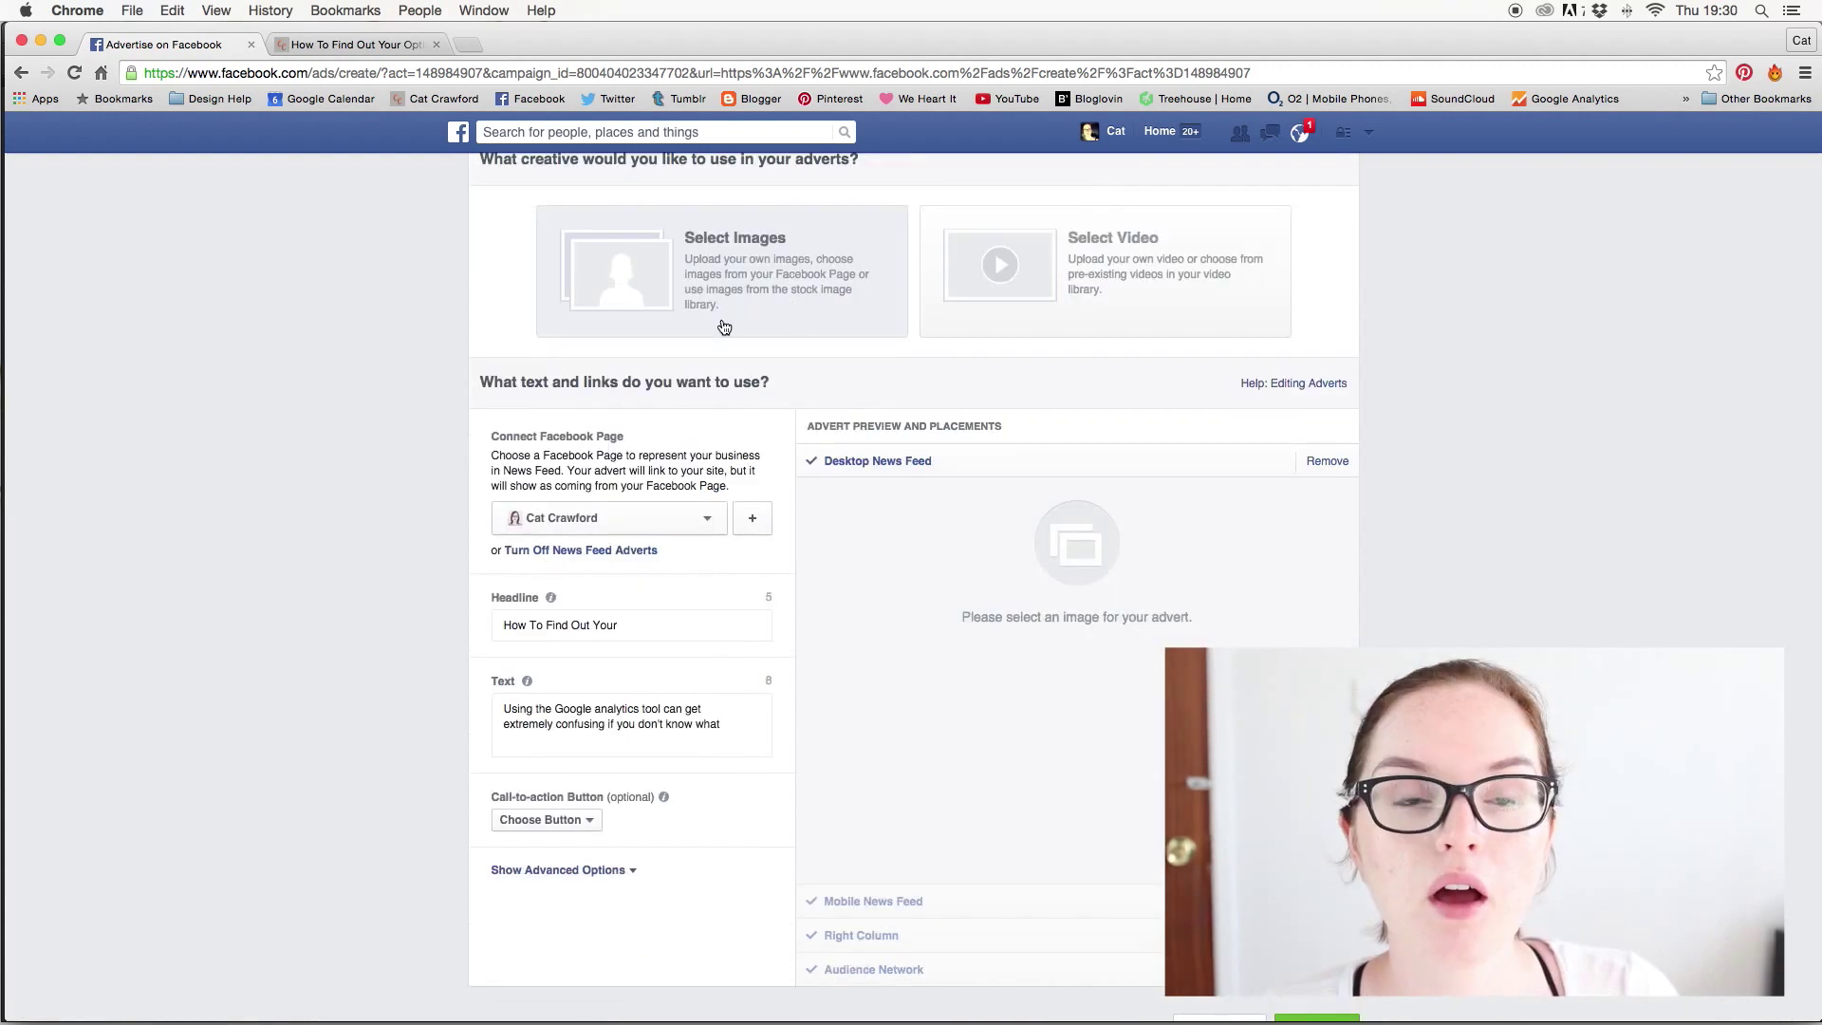
- Upload FB_Custom_Reports.png from the Facebook Images folder inside Documents > Blog as the advert image
scroll(721, 285, up, 1)
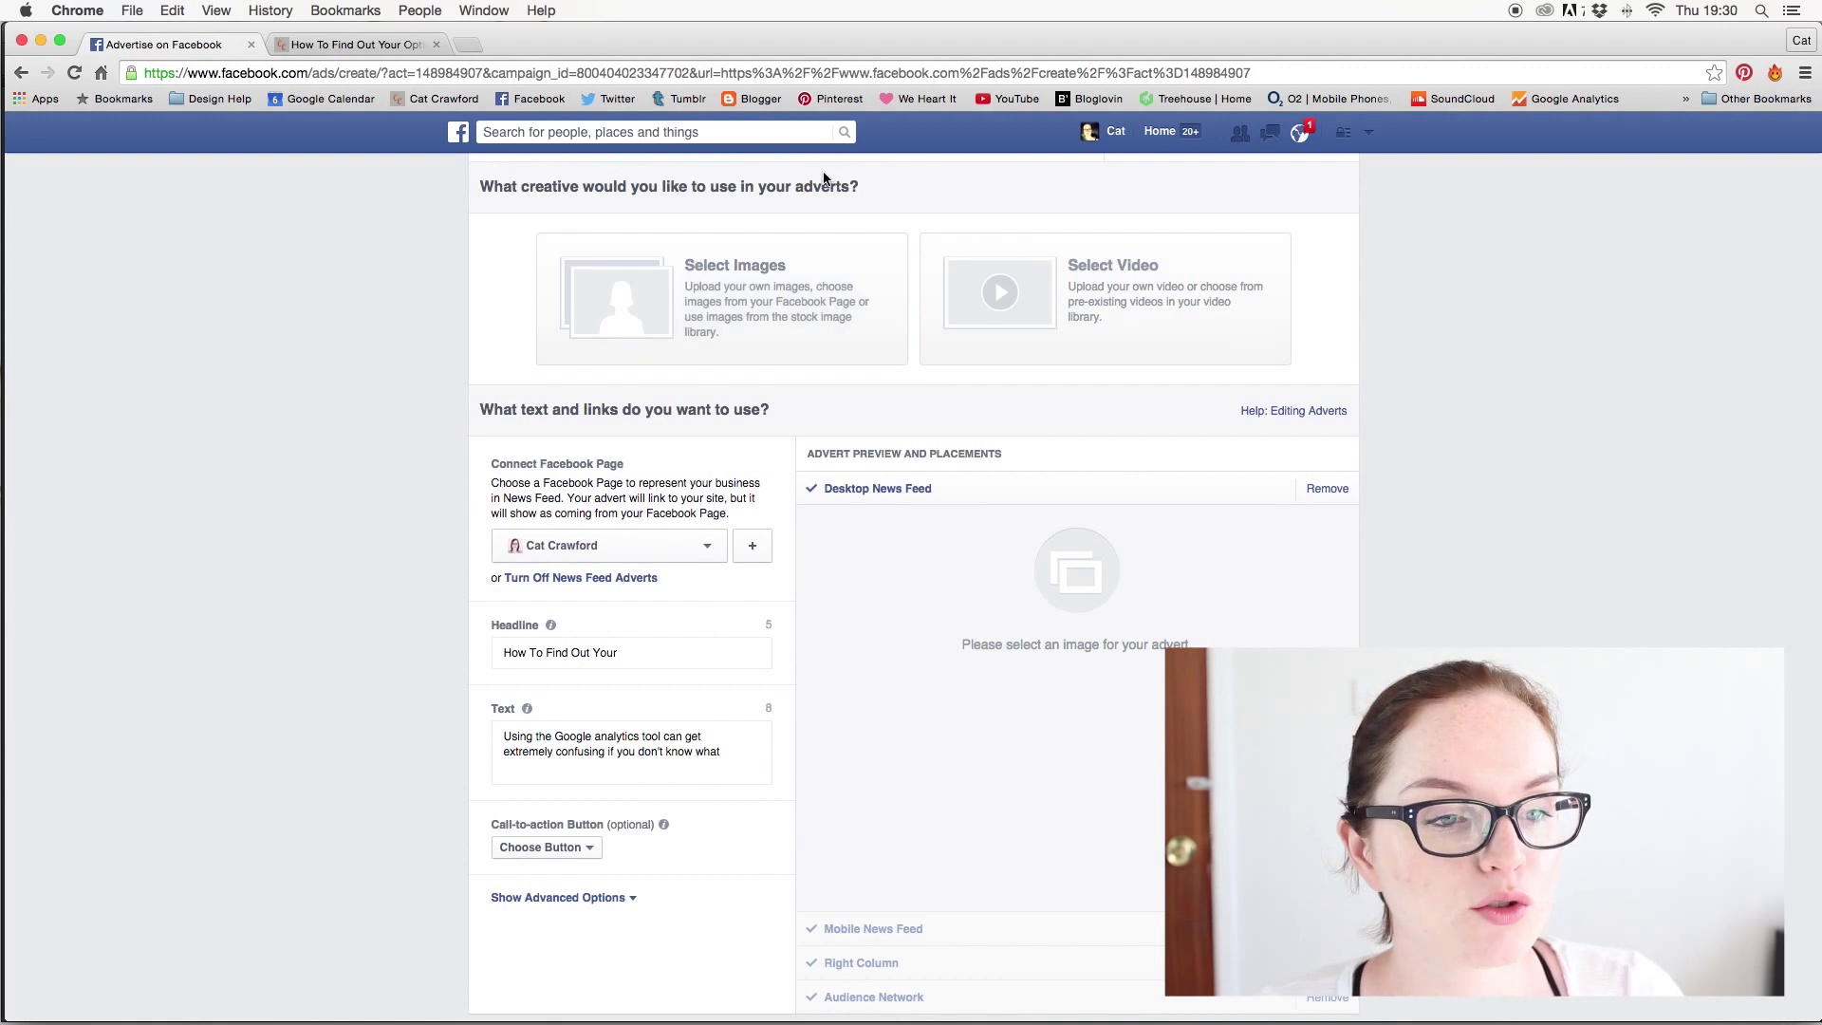
click(741, 287)
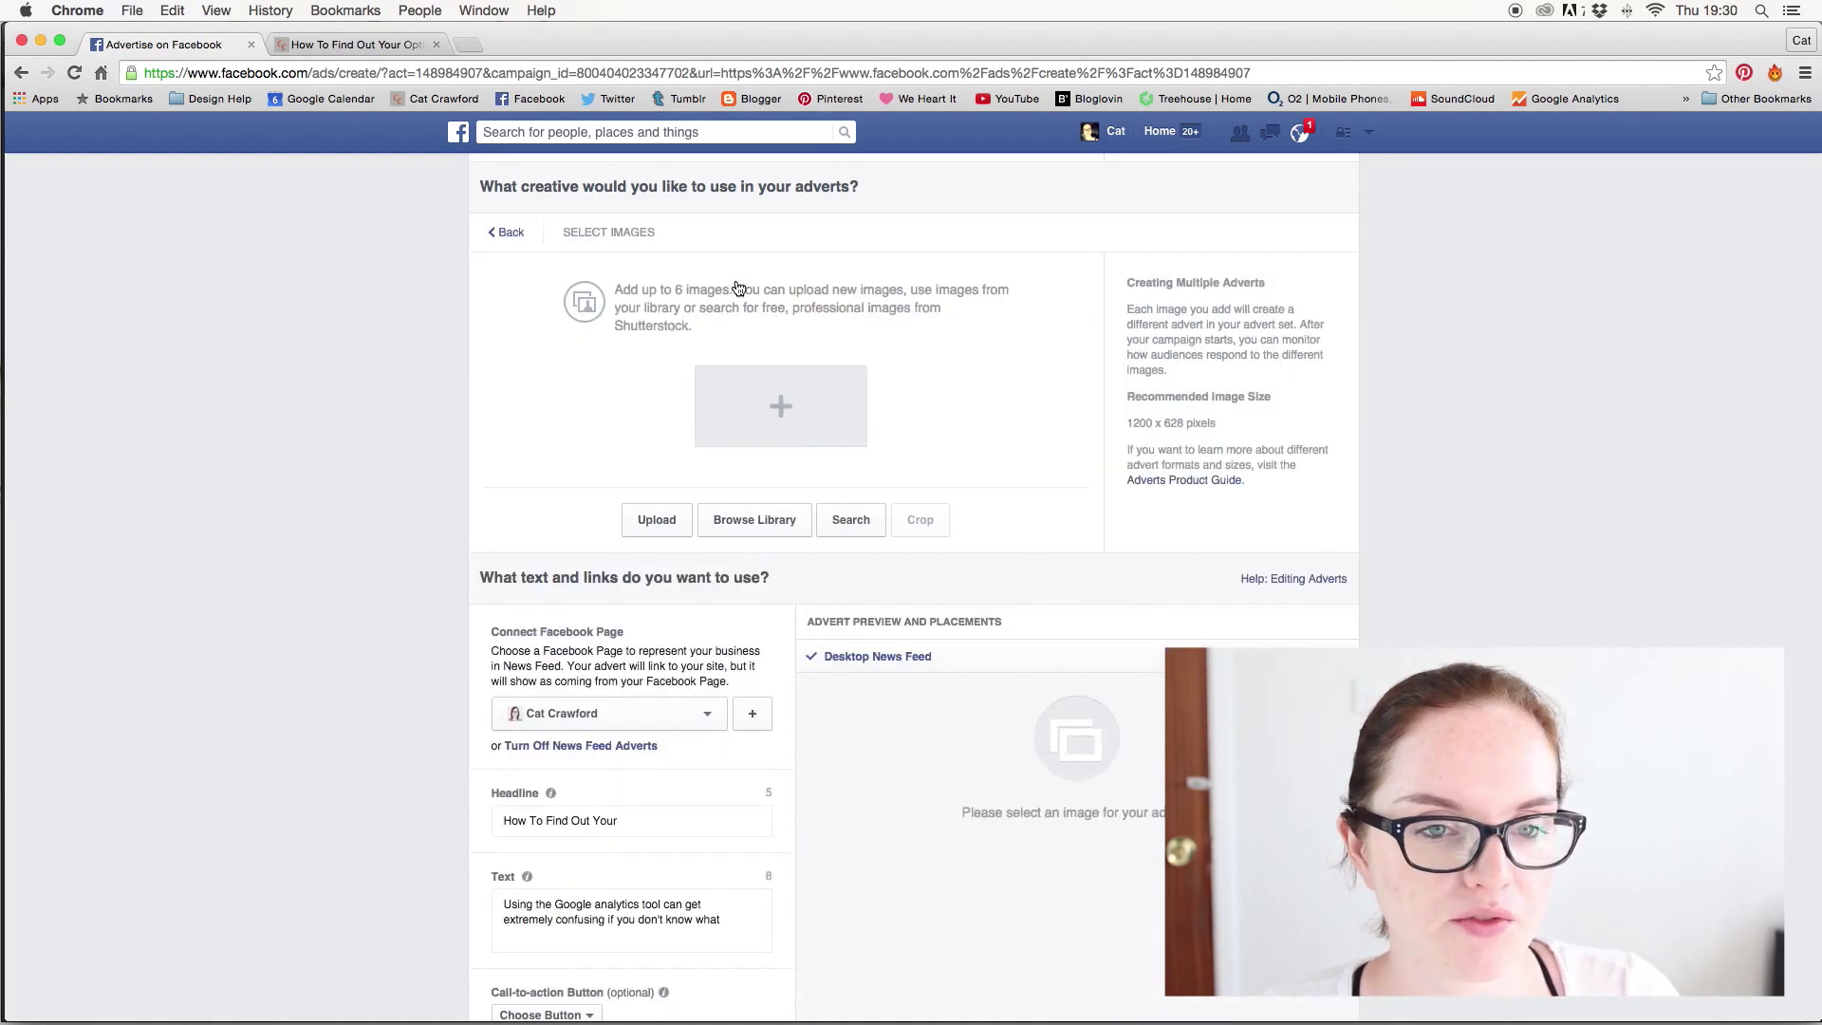
click(775, 422)
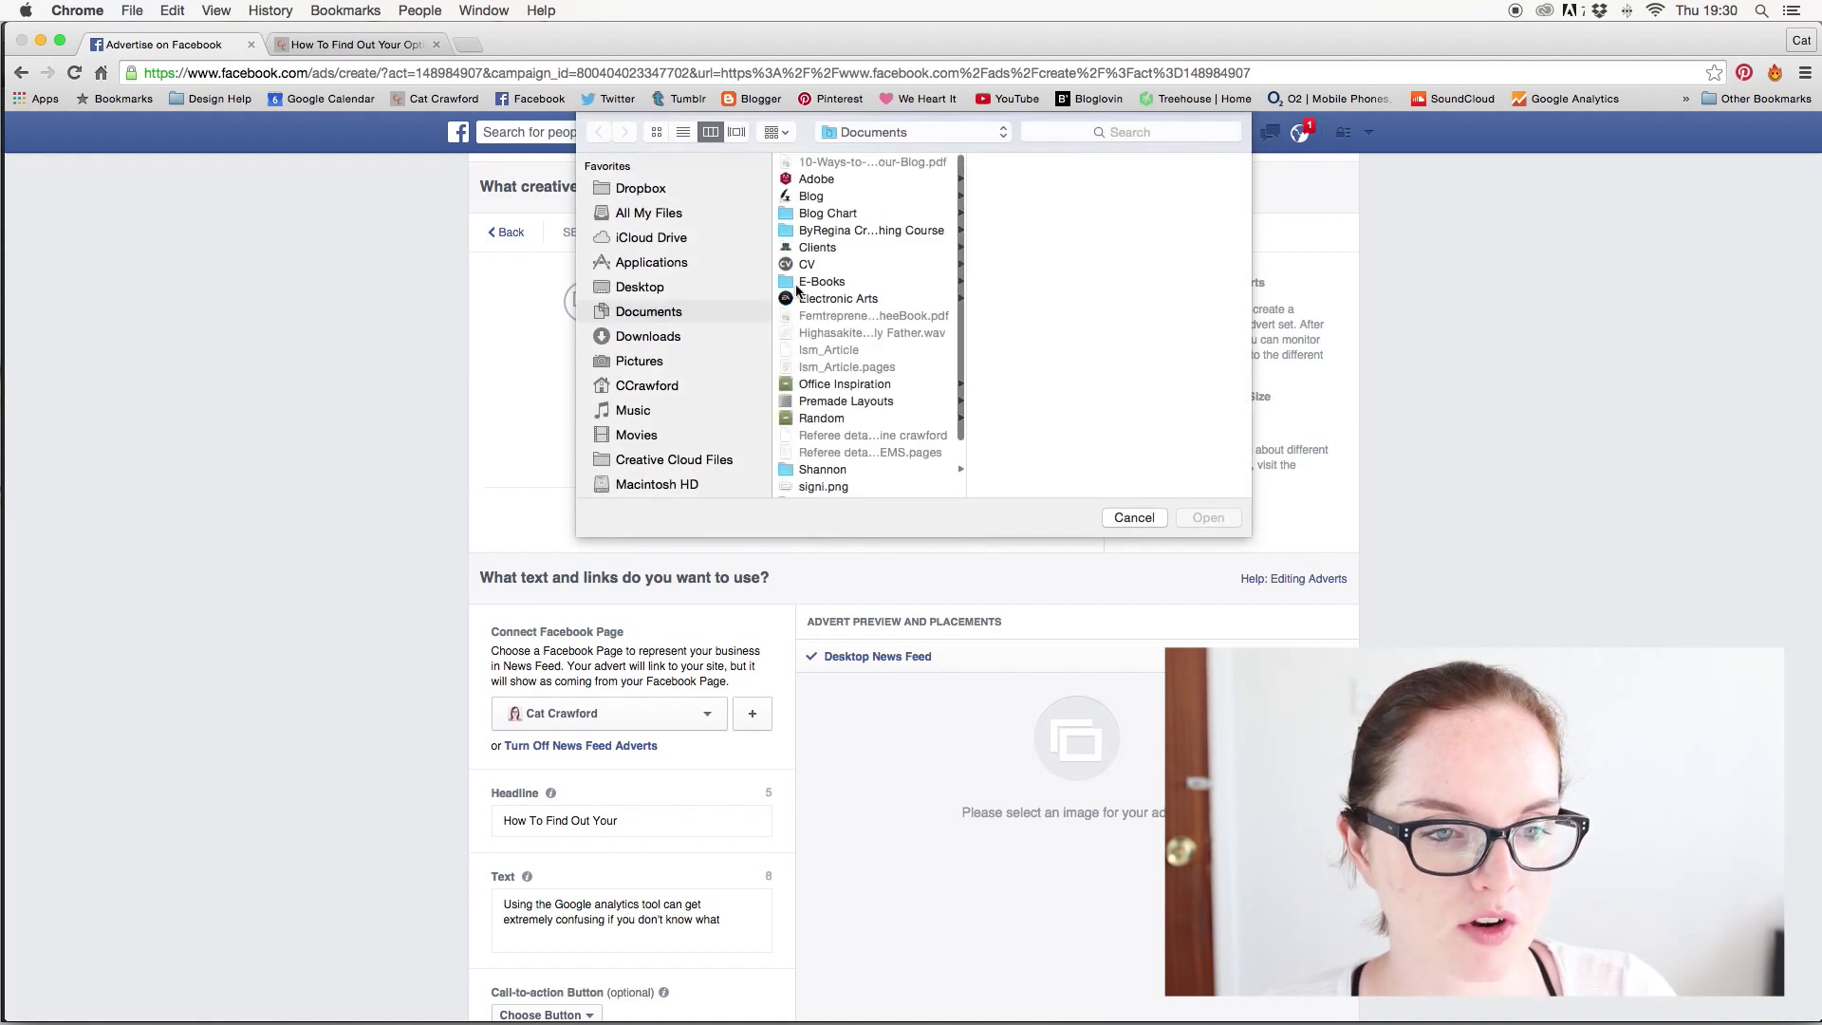
scroll(847, 311, down, 3)
scroll(847, 311, up, 3)
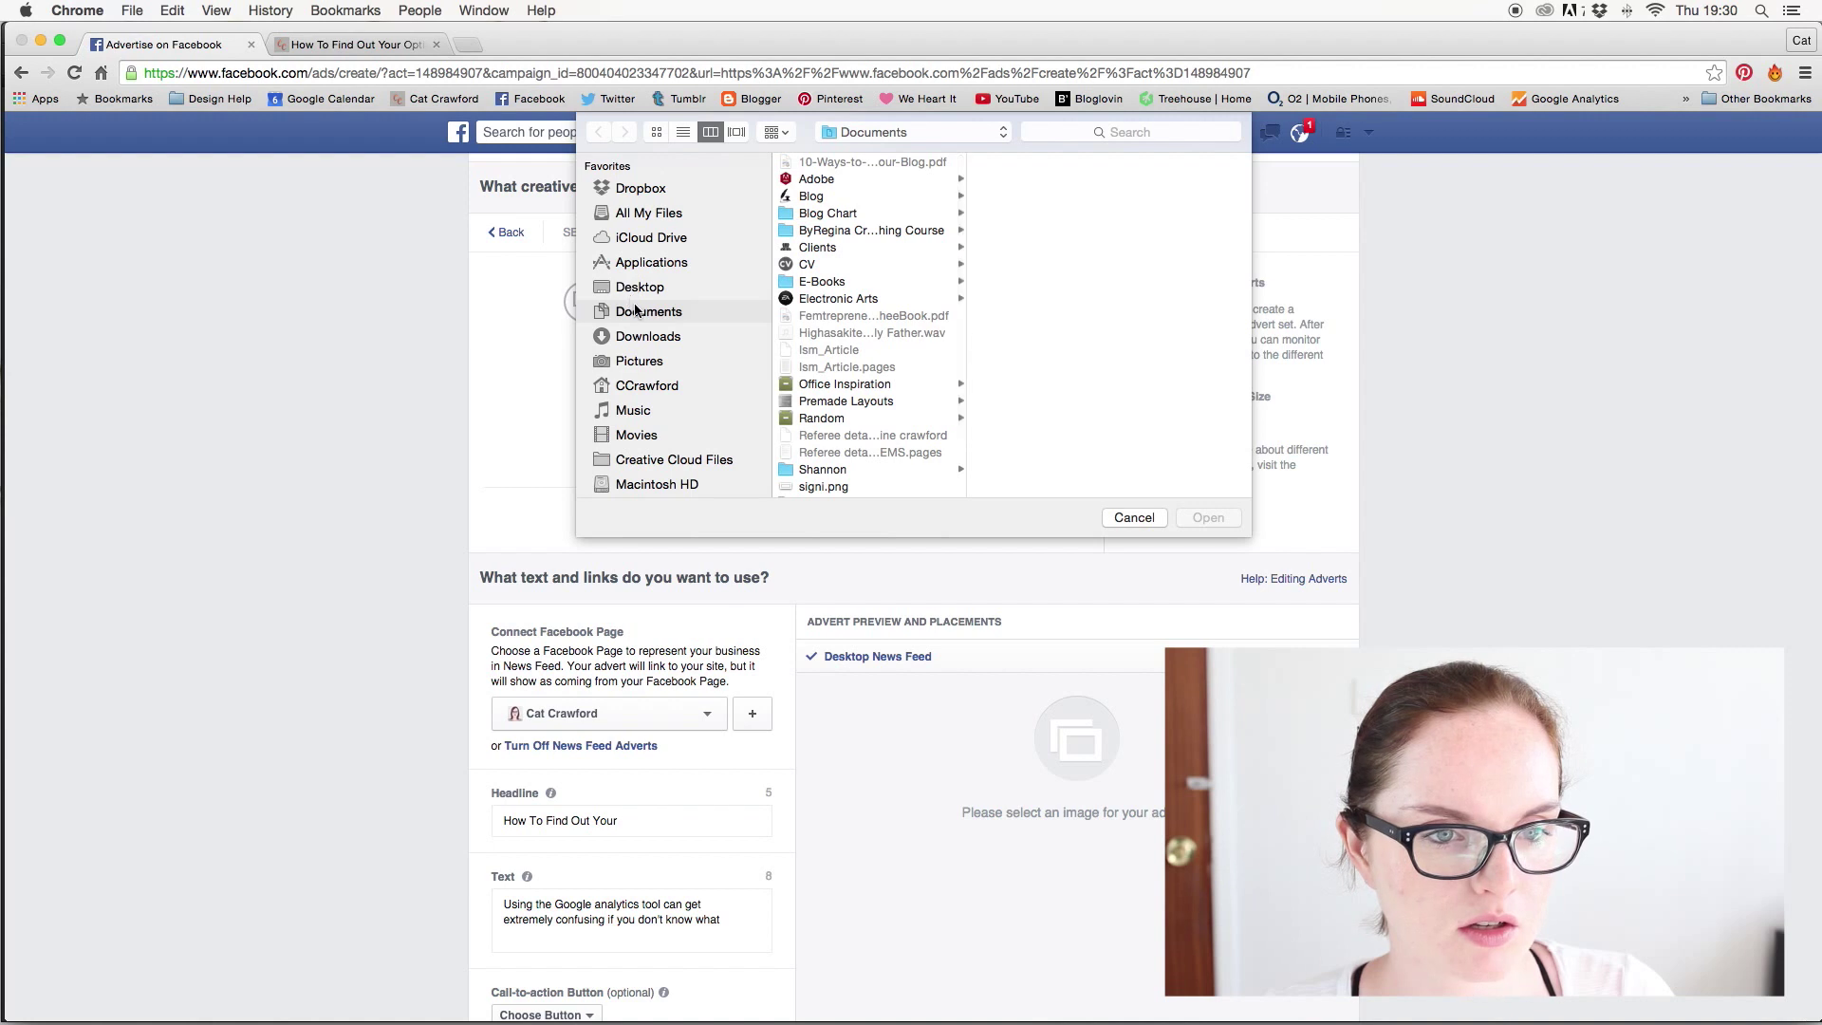
click(811, 197)
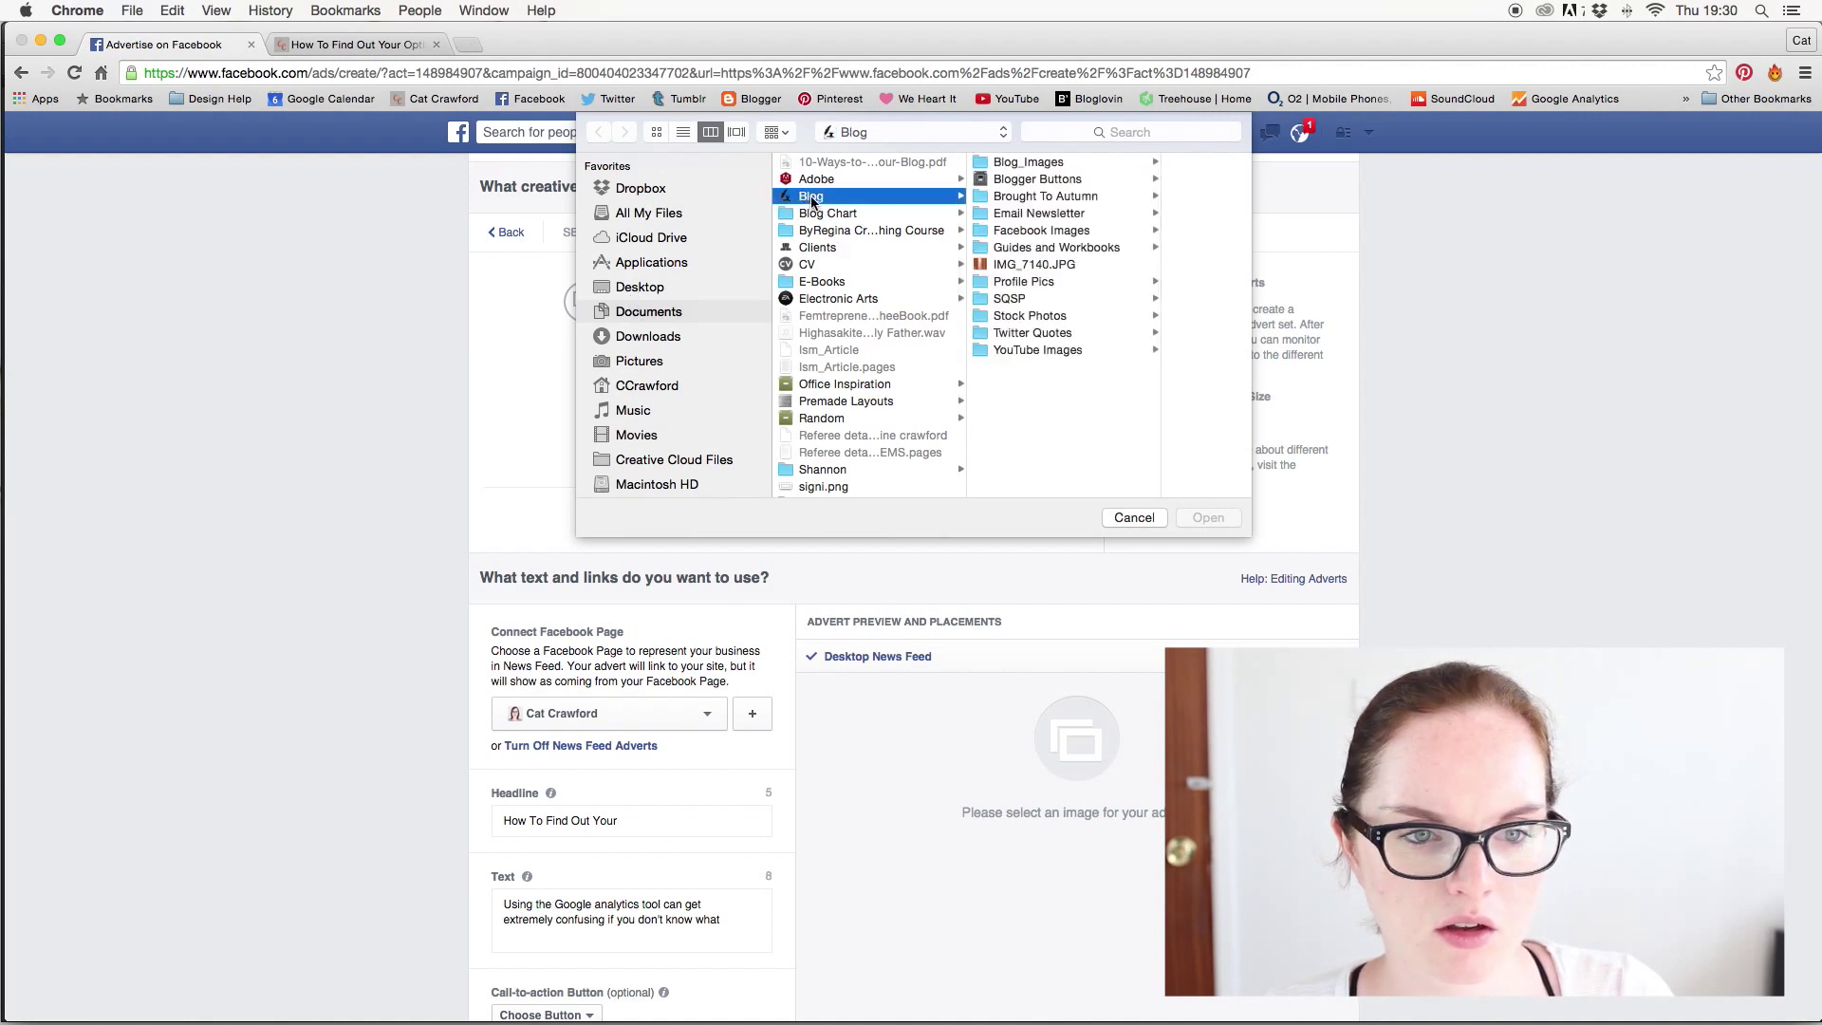
click(1035, 164)
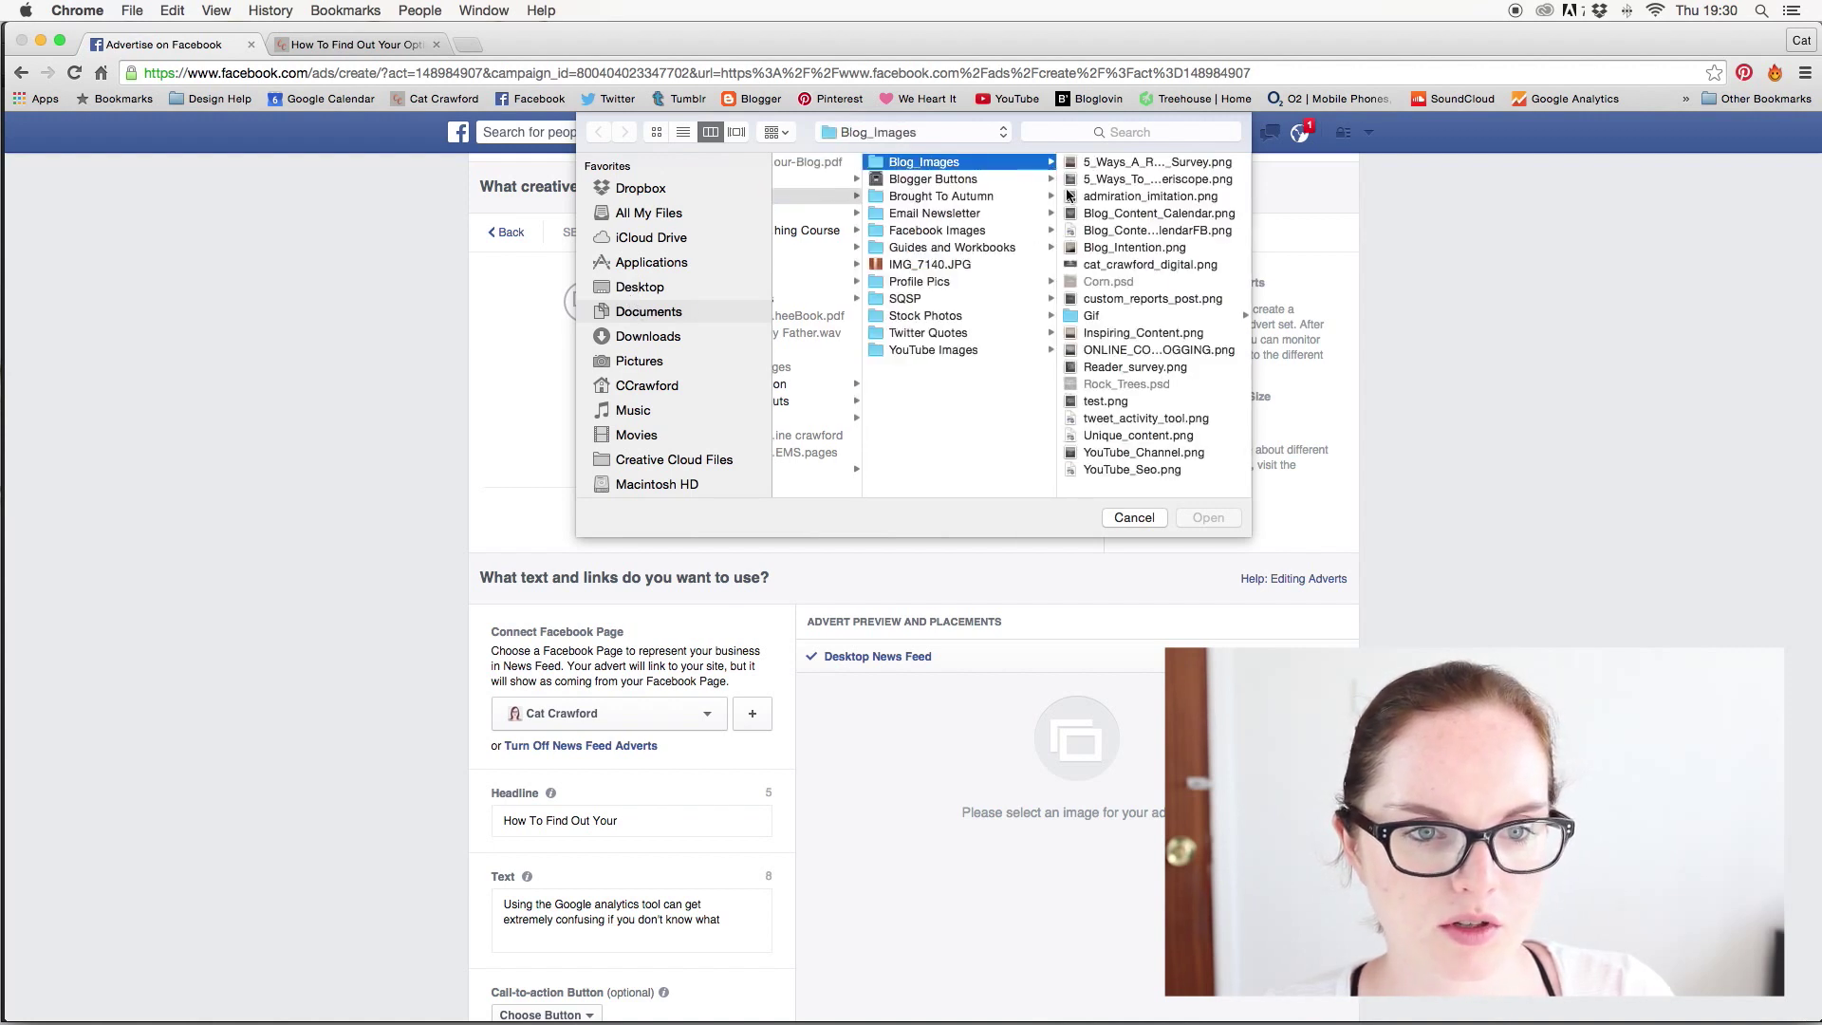
click(939, 230)
click(1114, 184)
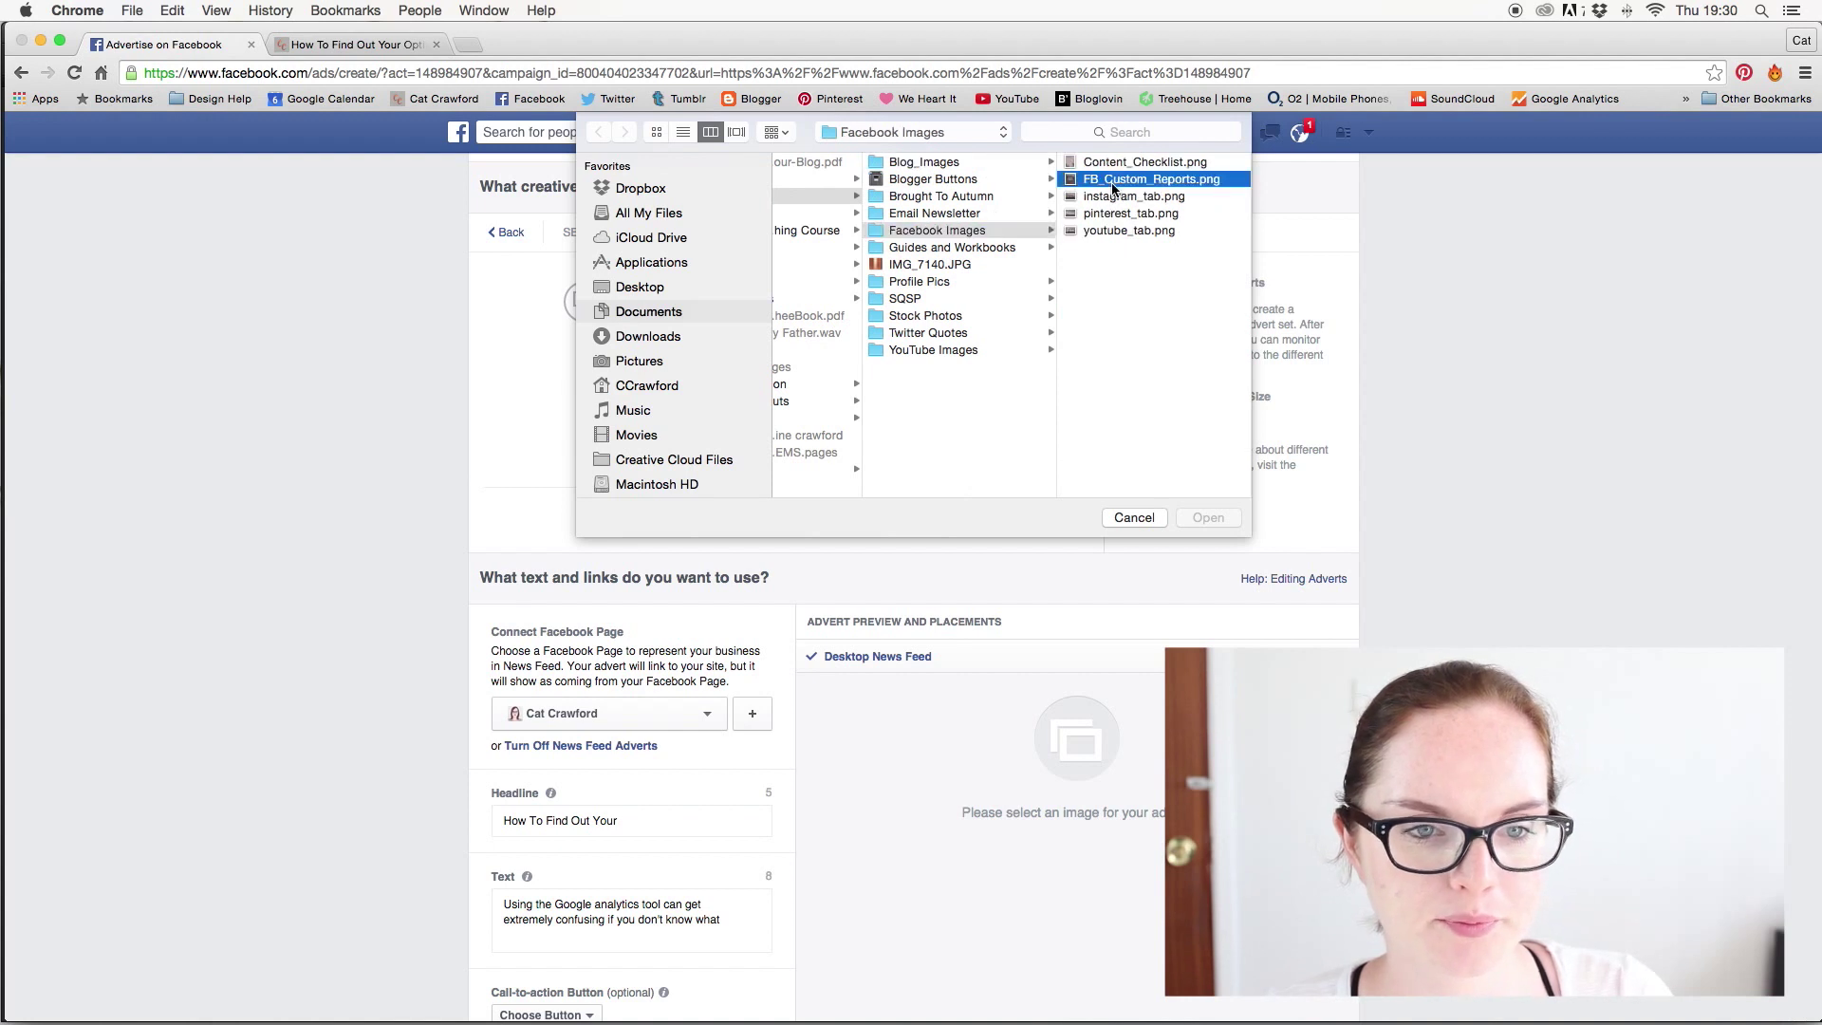
click(1209, 518)
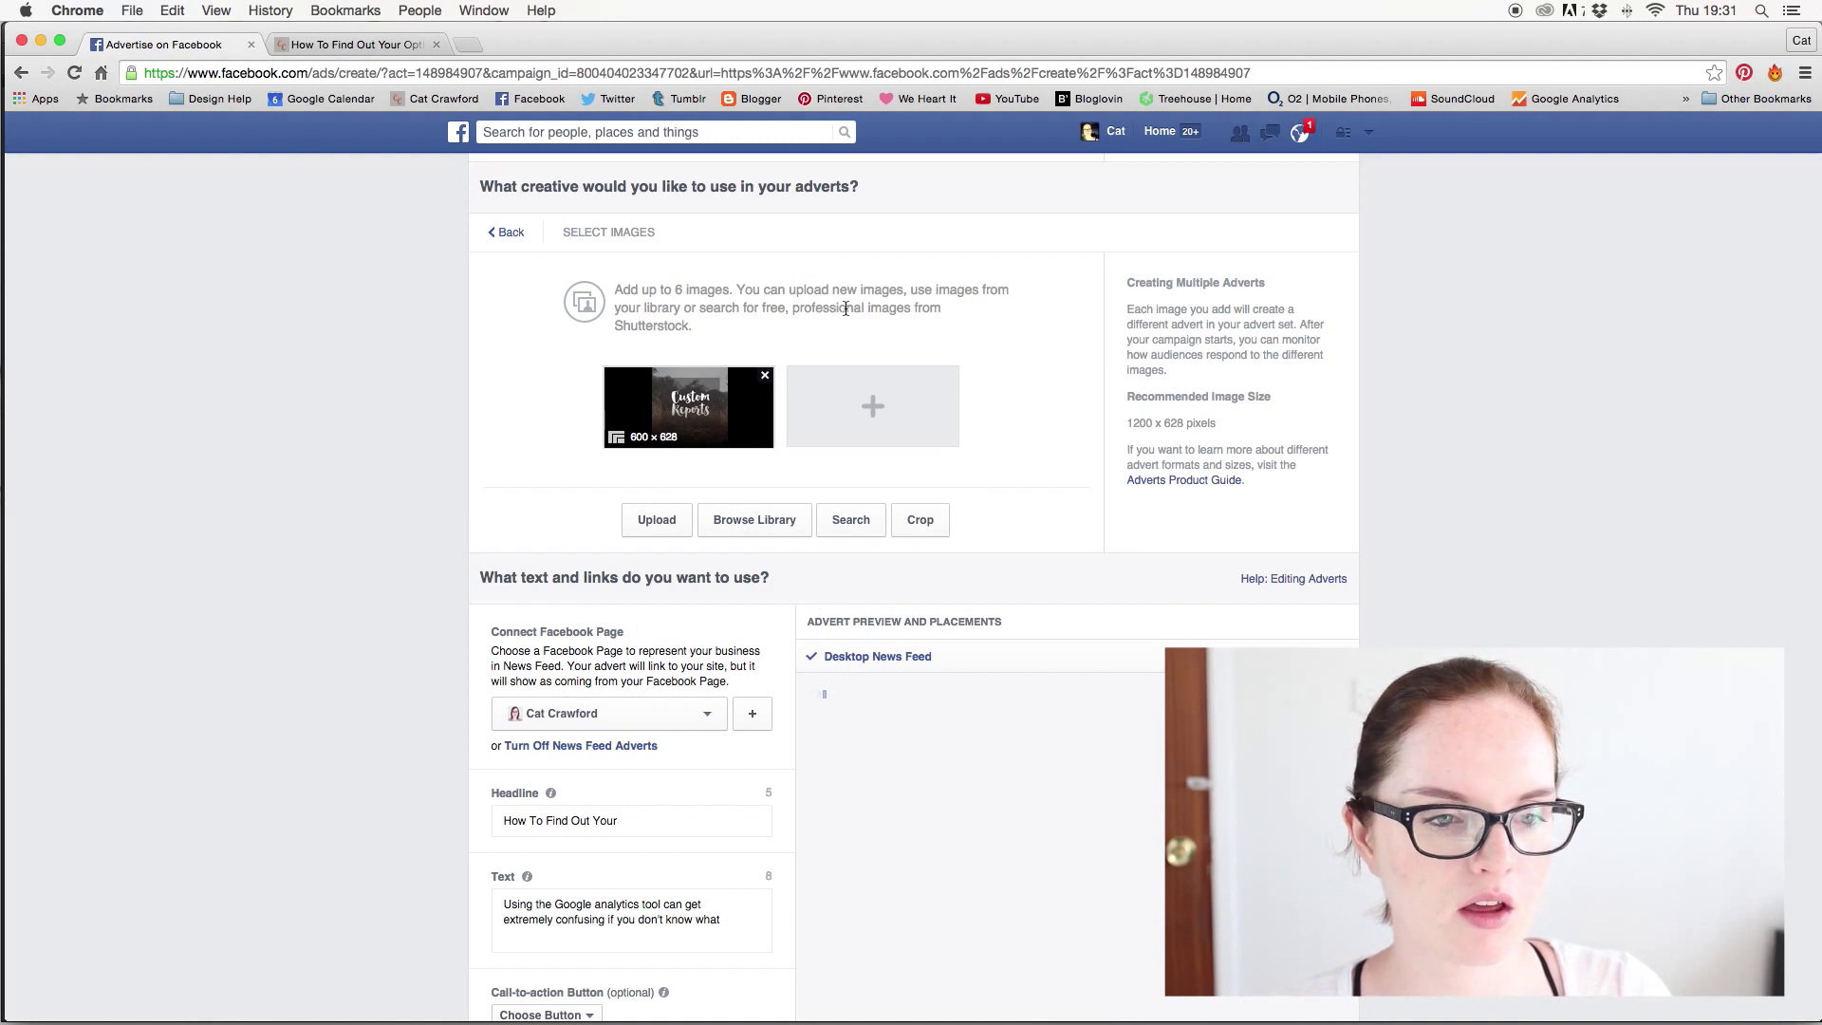
- Examine how the uploaded image is cropped in the Desktop News Feed preview and compare it with the recommended image size
scroll(1044, 493, down, 5)
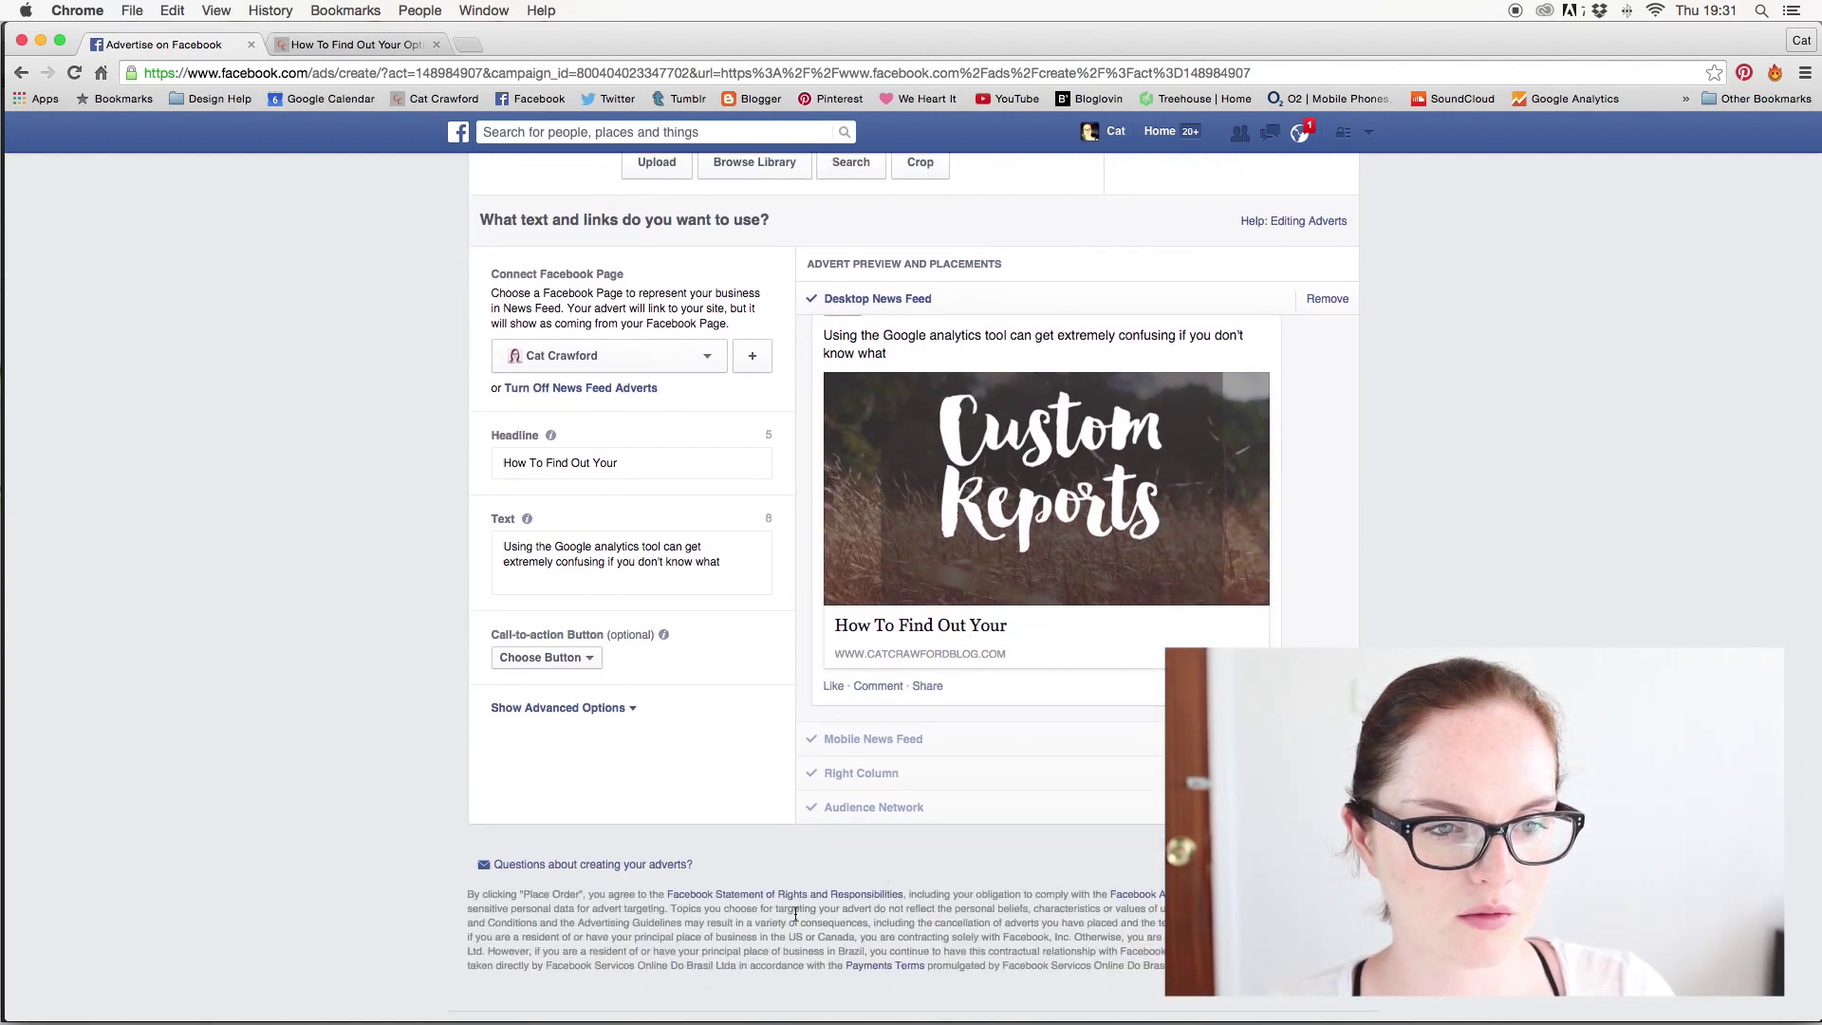
scroll(761, 765, up, 5)
scroll(769, 687, down, 4)
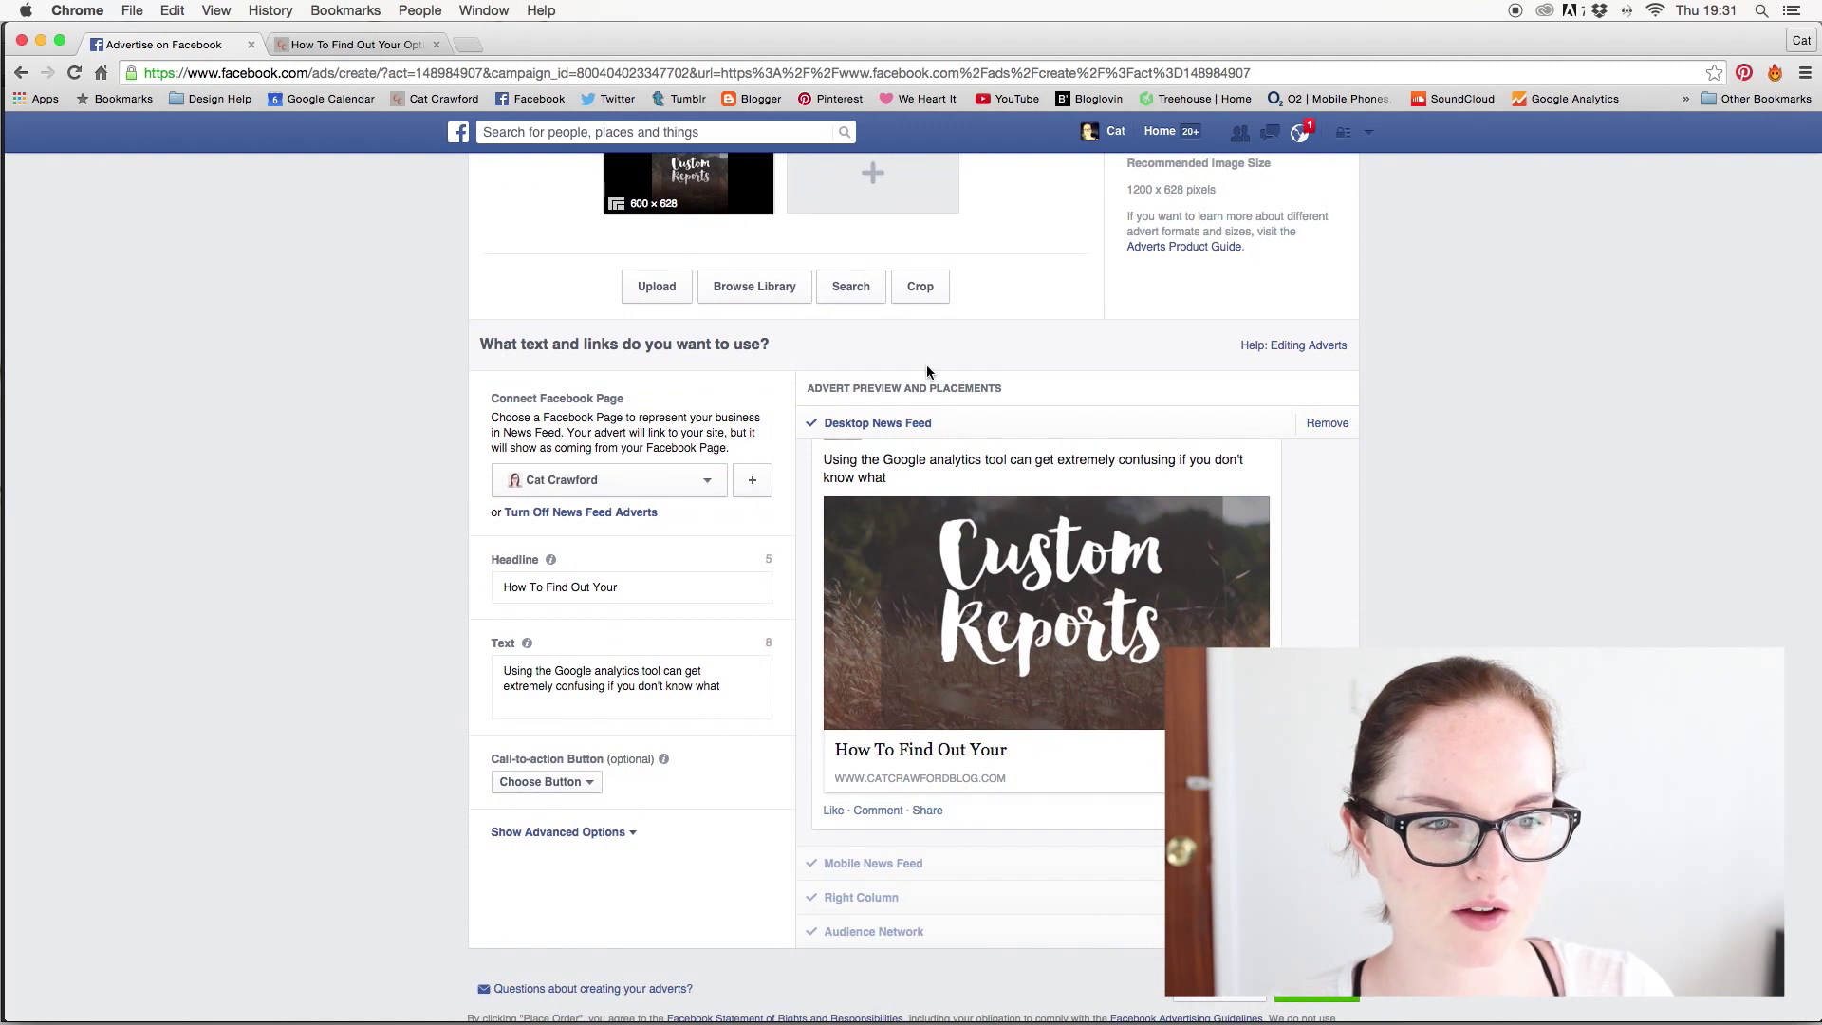
scroll(926, 371, up, 4)
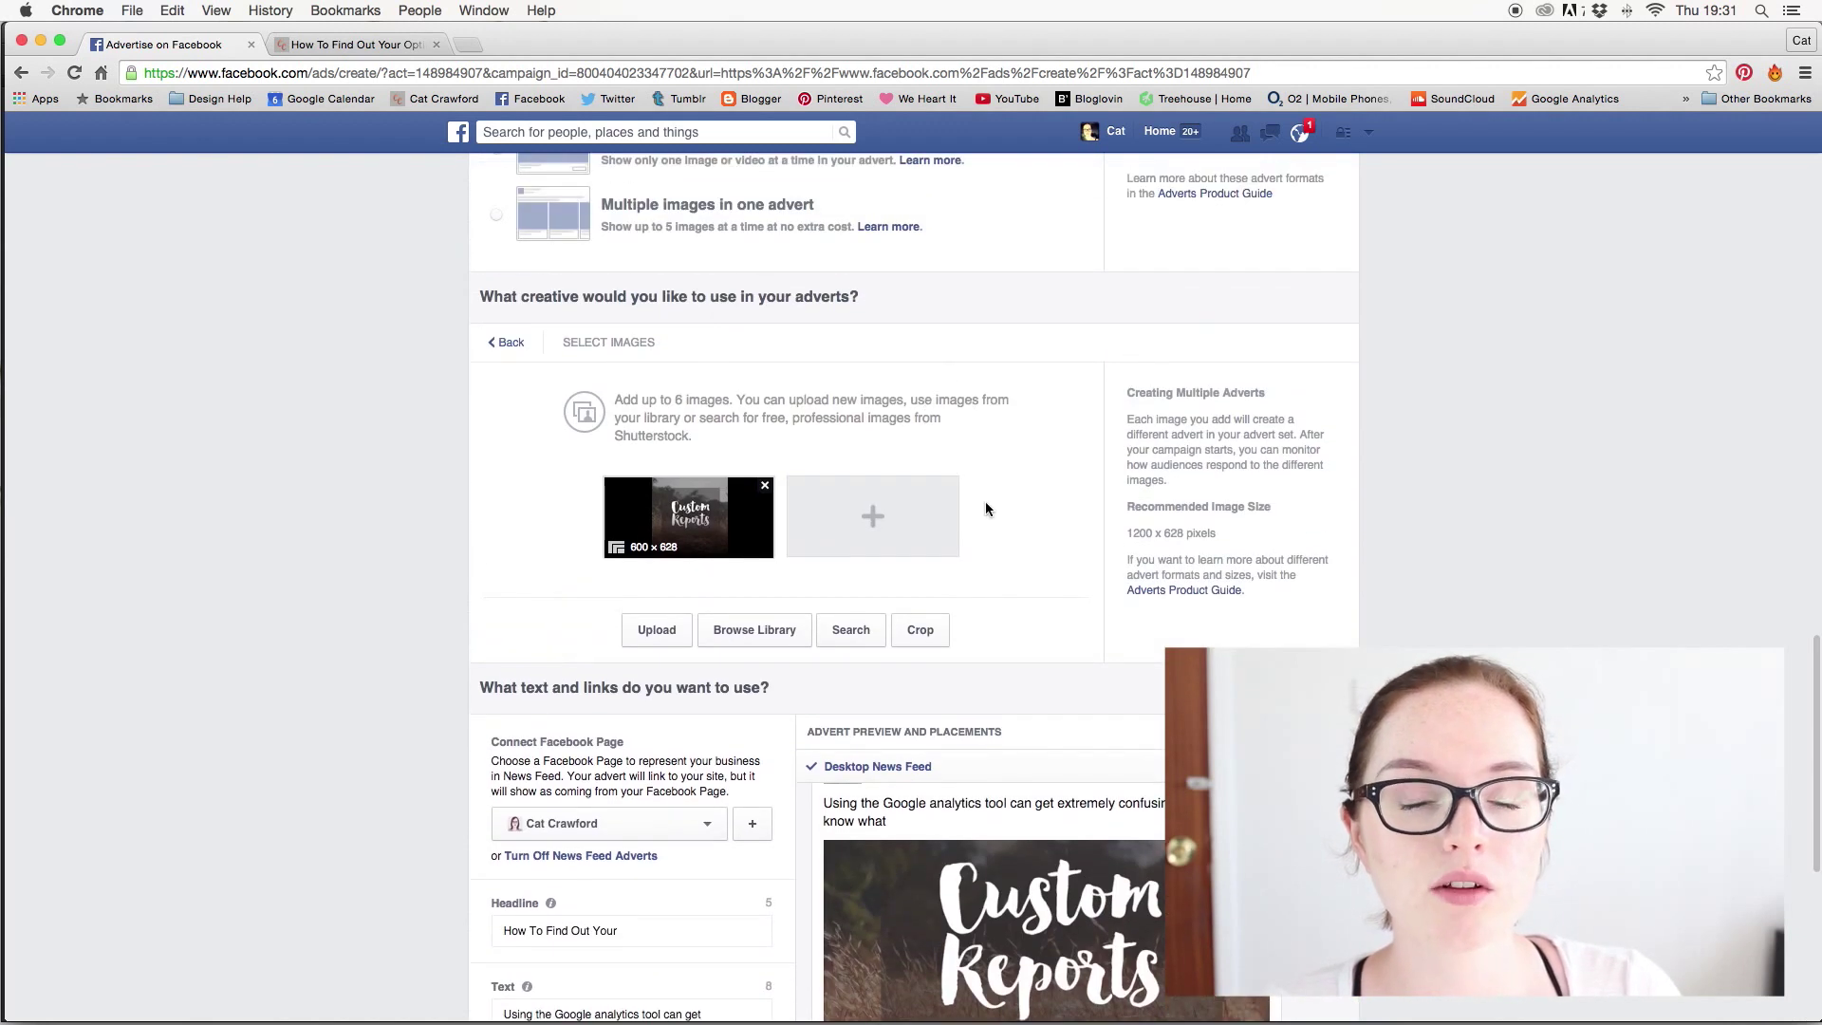
scroll(985, 503, down, 1)
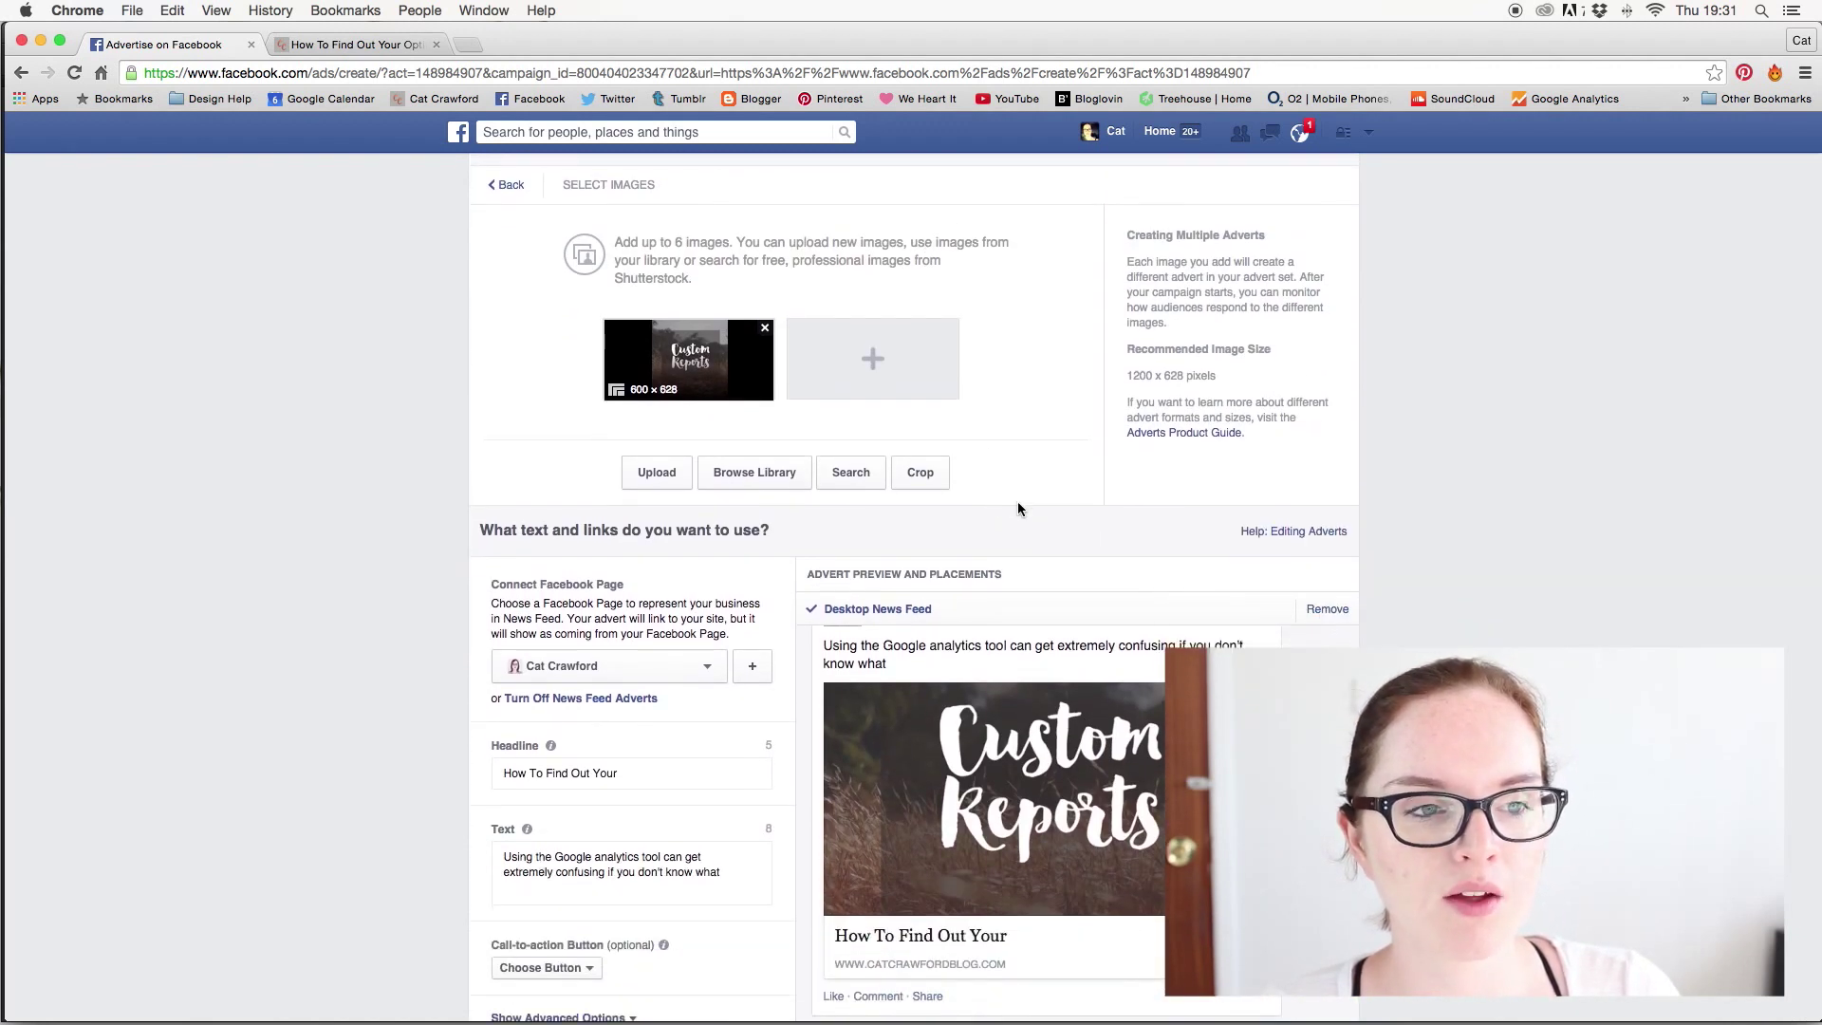
scroll(1017, 508, down, 1)
scroll(1018, 508, up, 2)
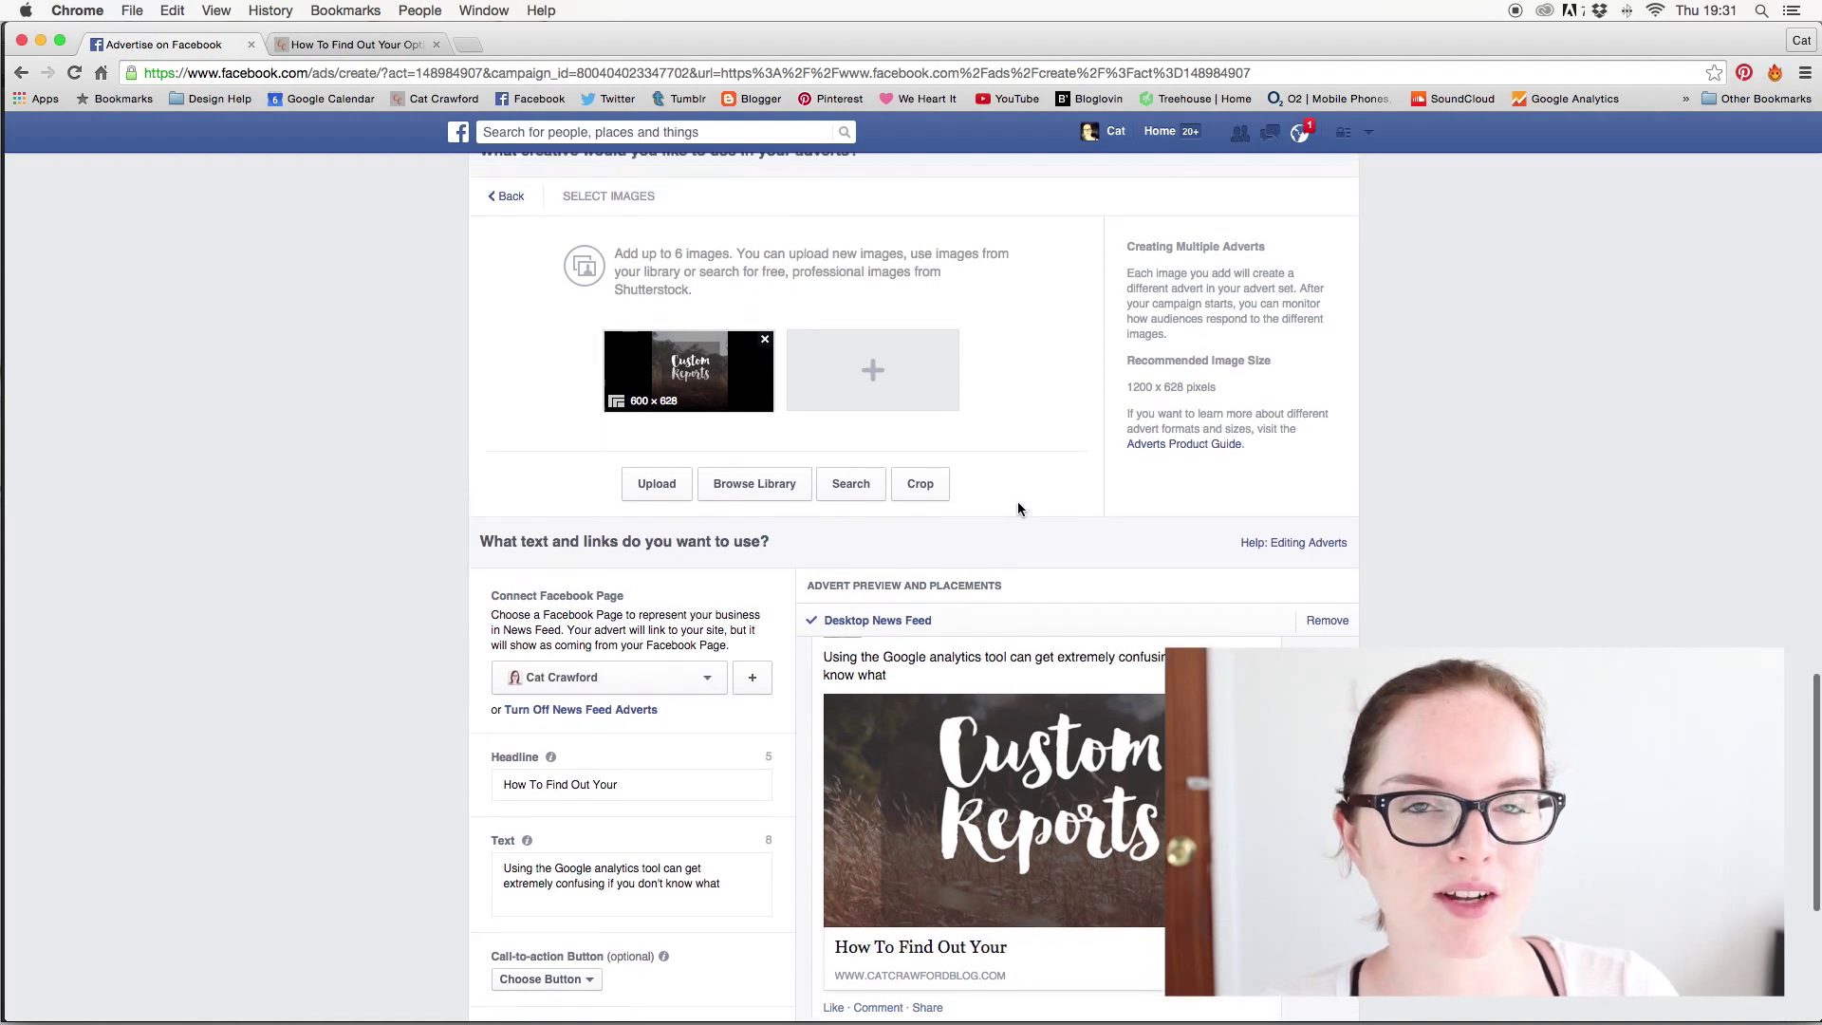
scroll(1019, 509, up, 1)
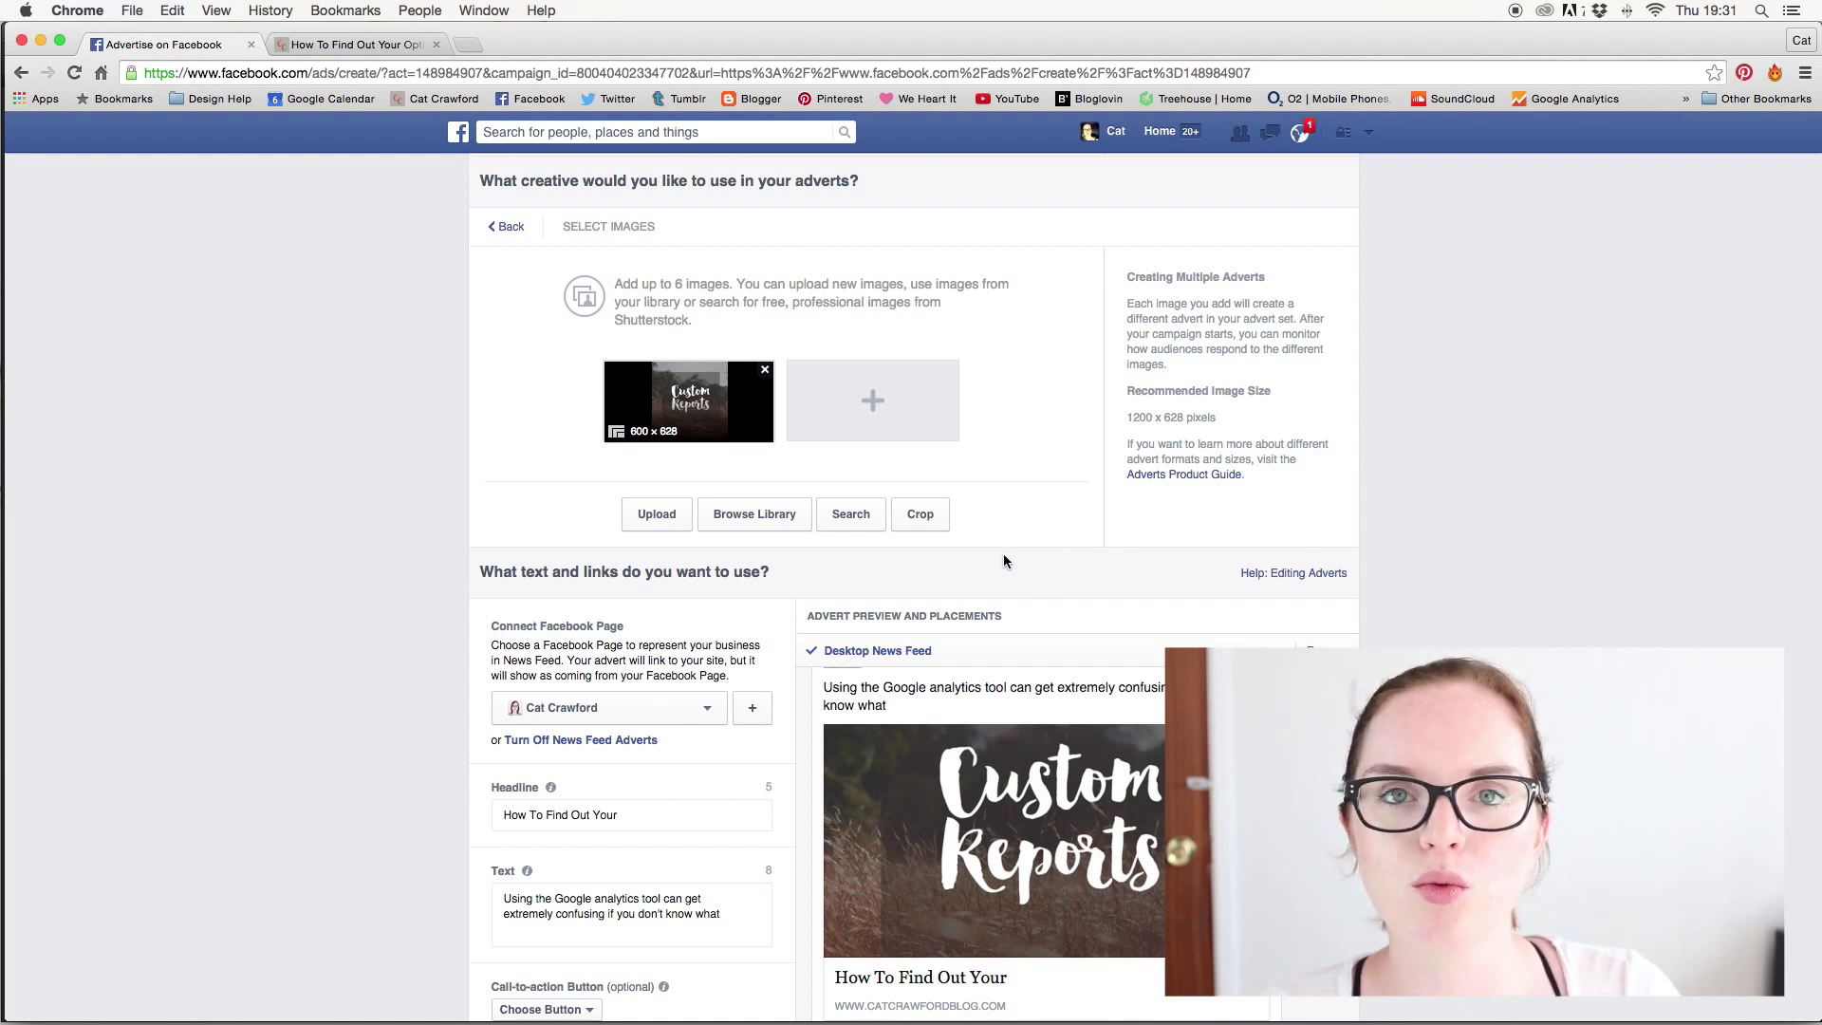
scroll(1004, 561, down, 4)
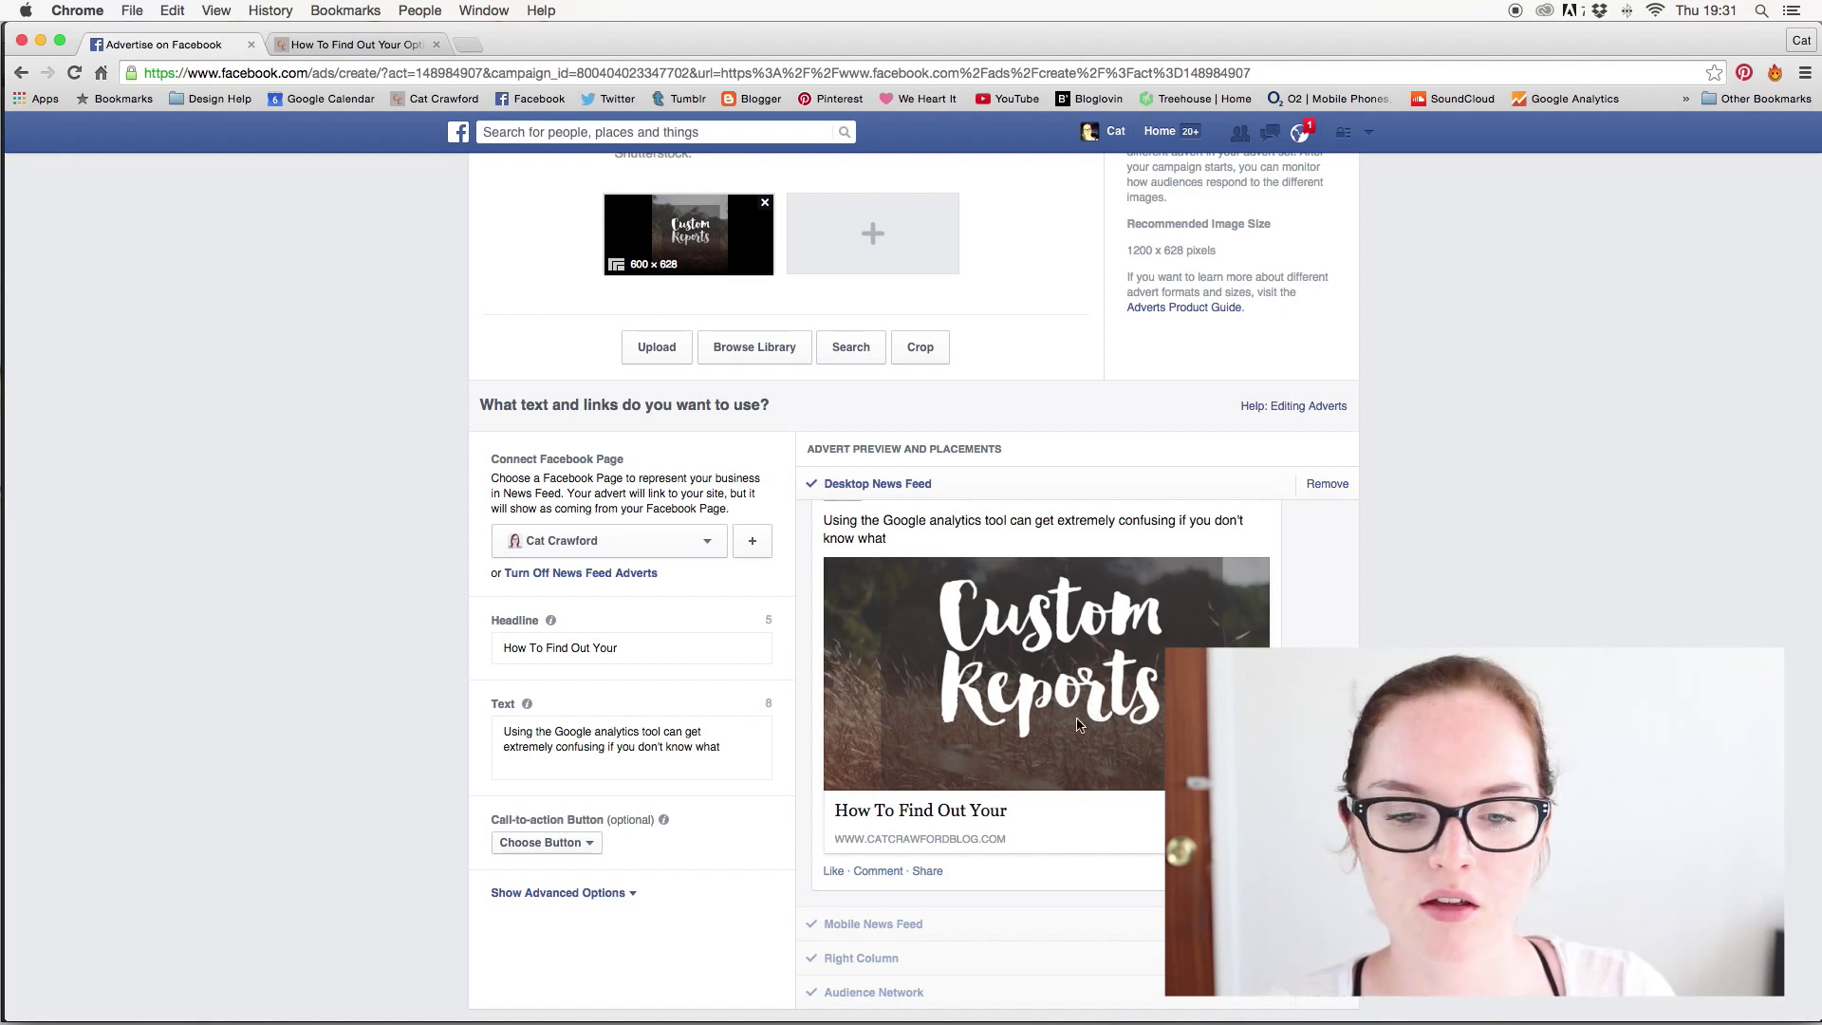
scroll(1203, 478, down, 6)
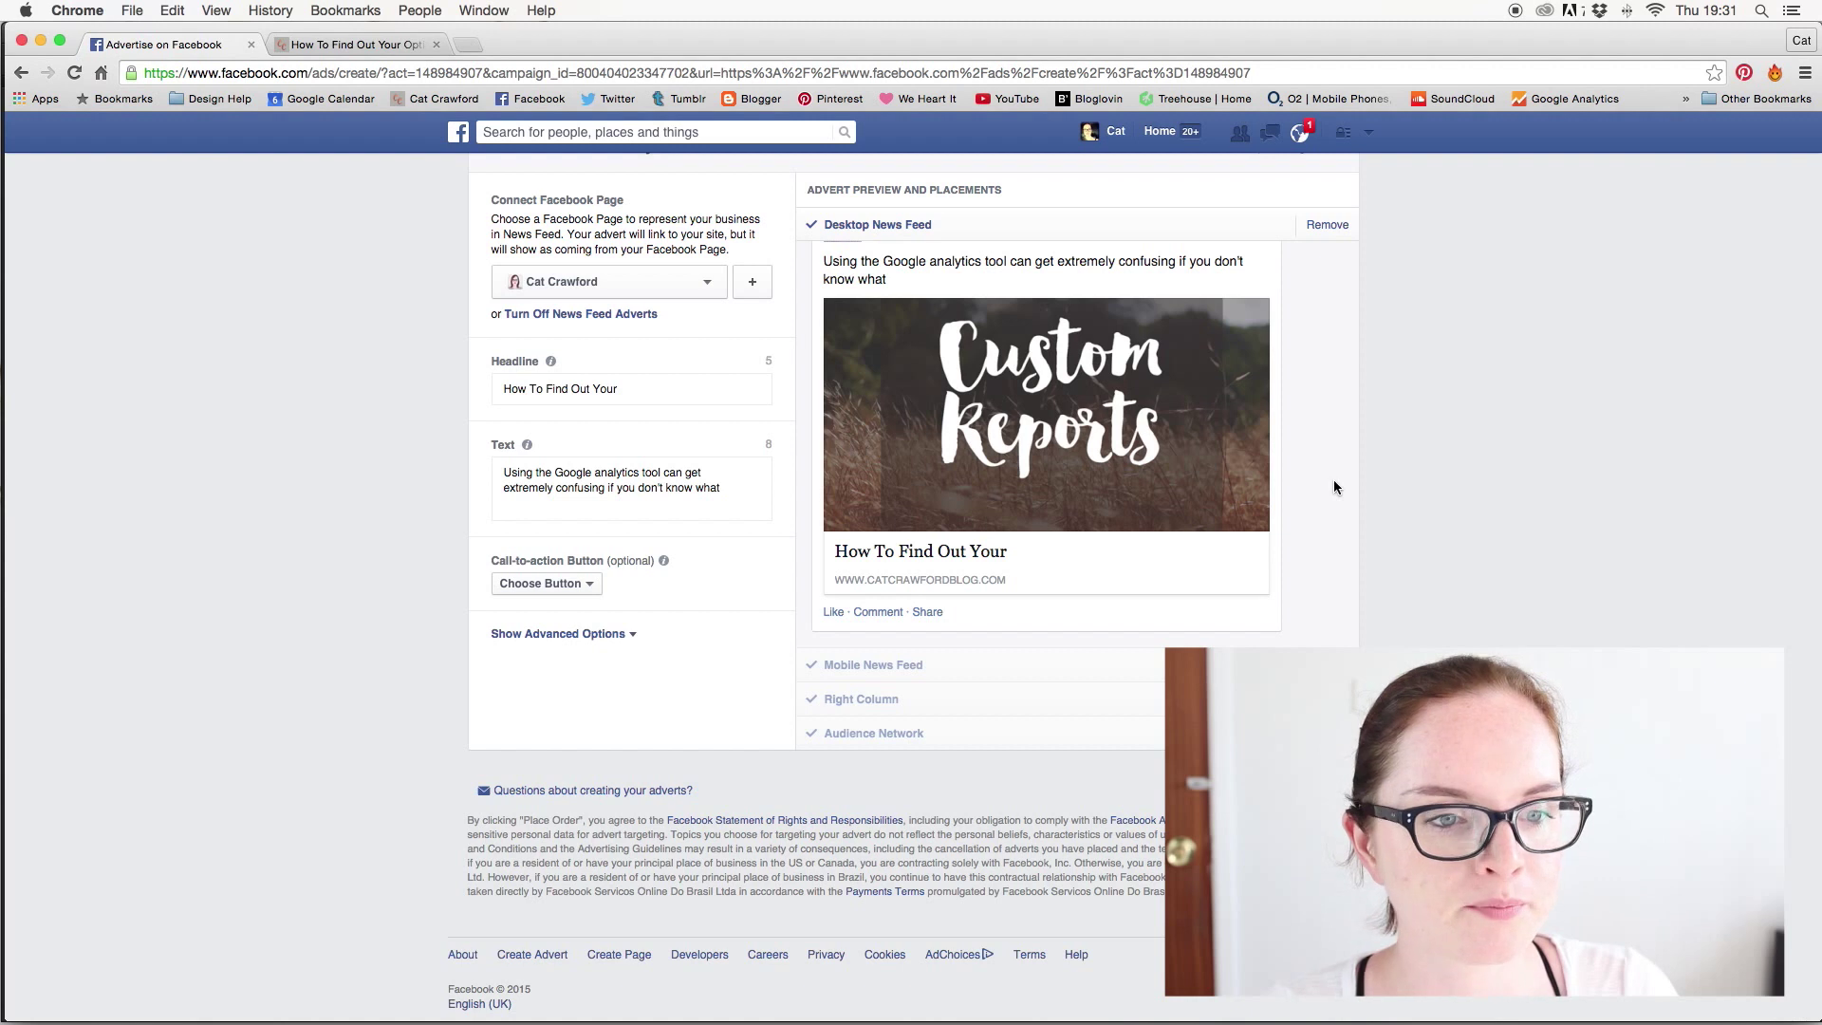
scroll(1335, 480, up, 4)
scroll(685, 254, down, 3)
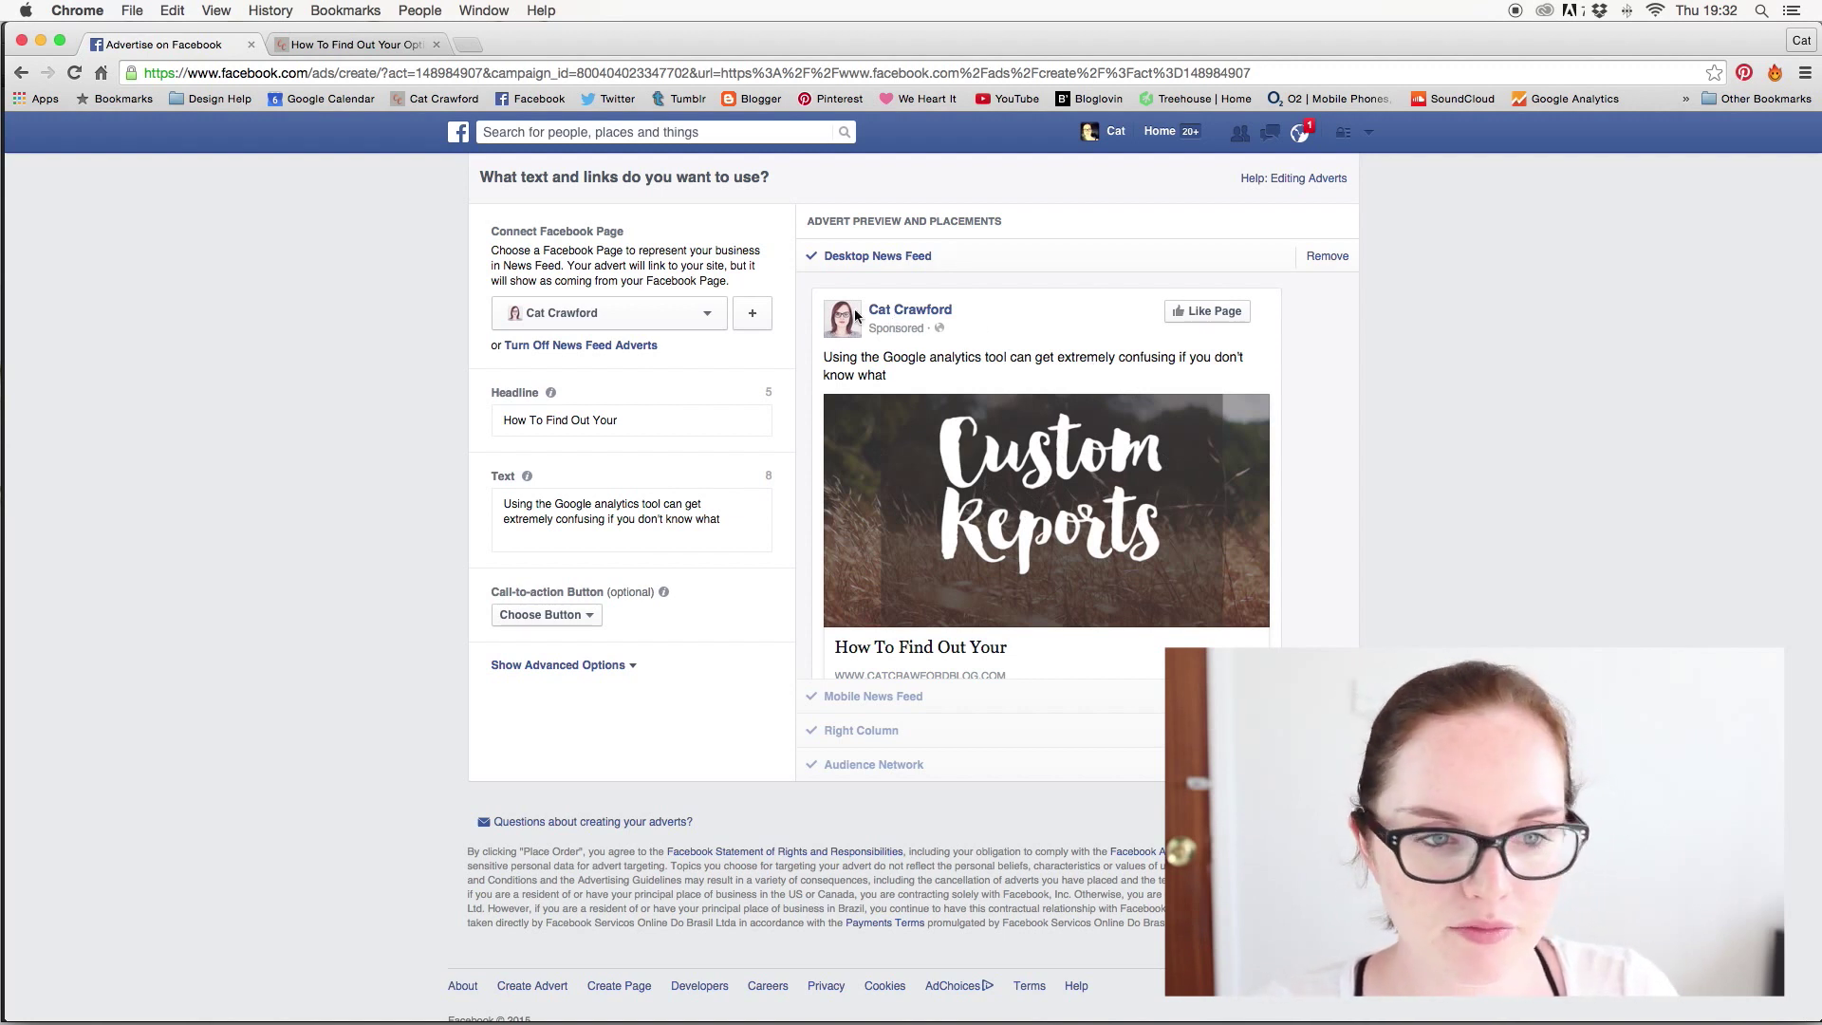
- Check the list of Facebook Pages that can represent the advert and keep the currently connected Page
click(641, 323)
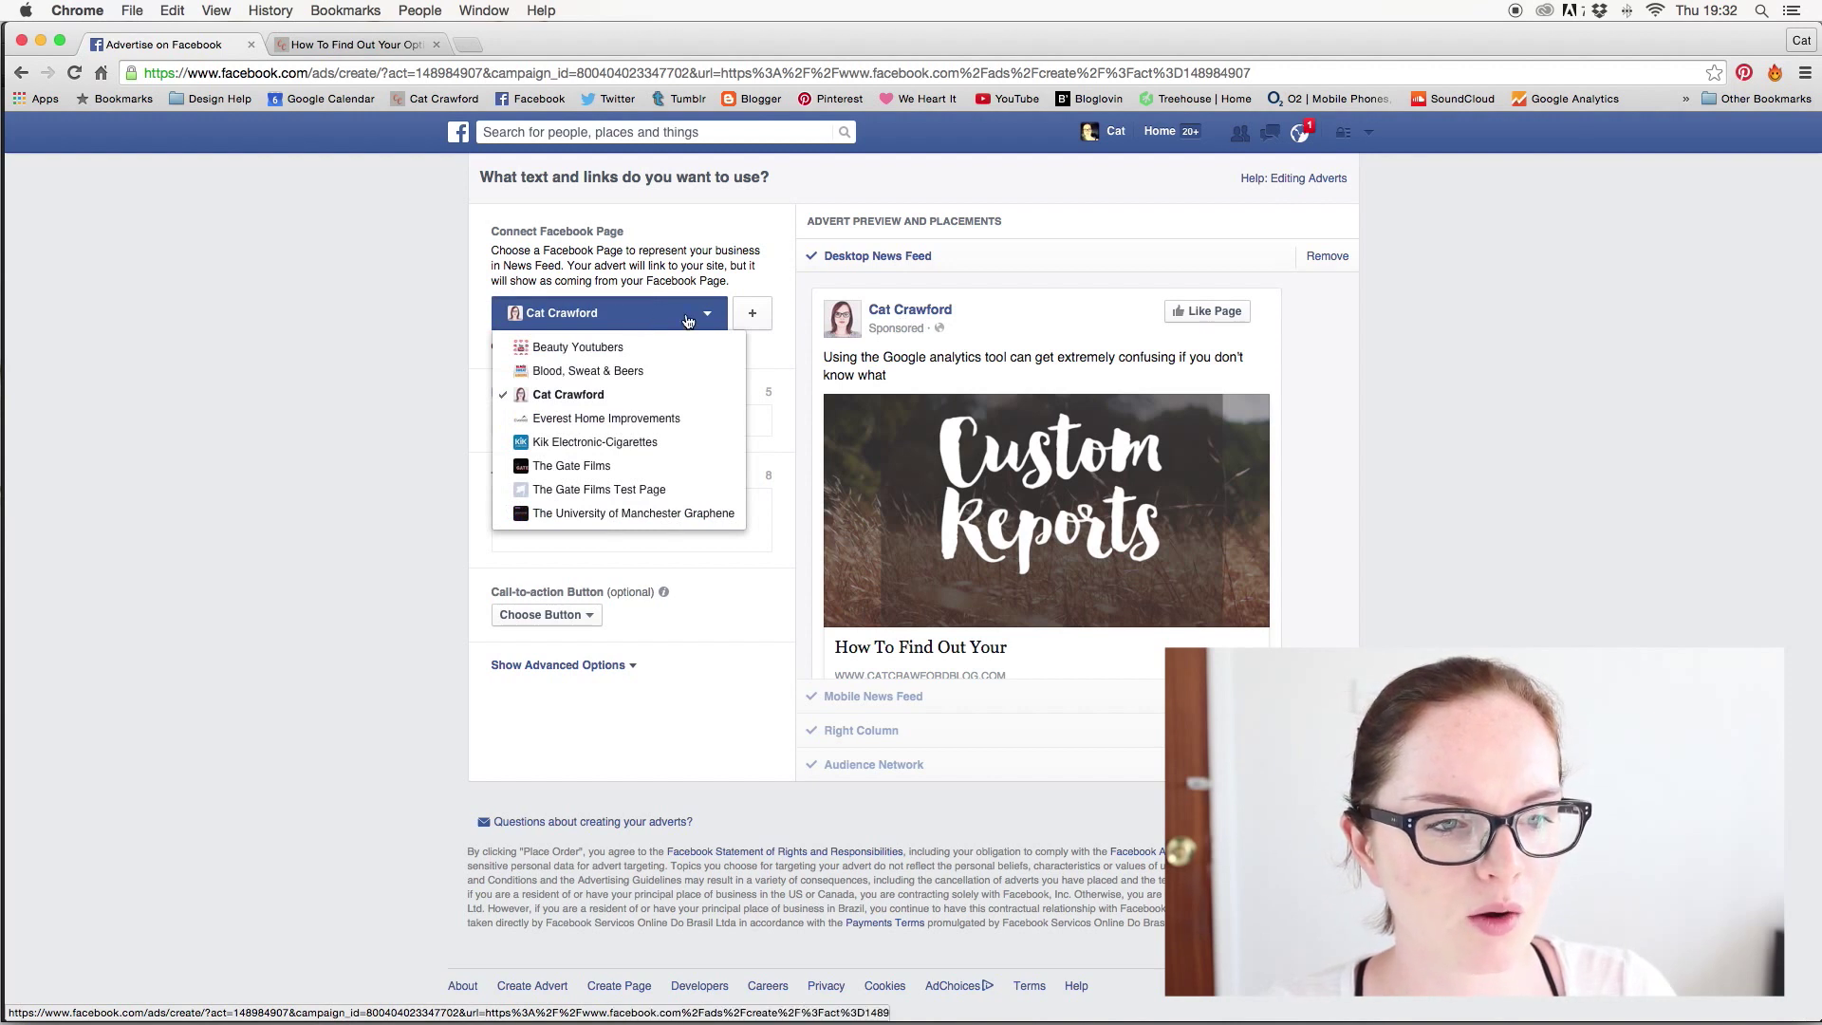
click(688, 321)
click(702, 402)
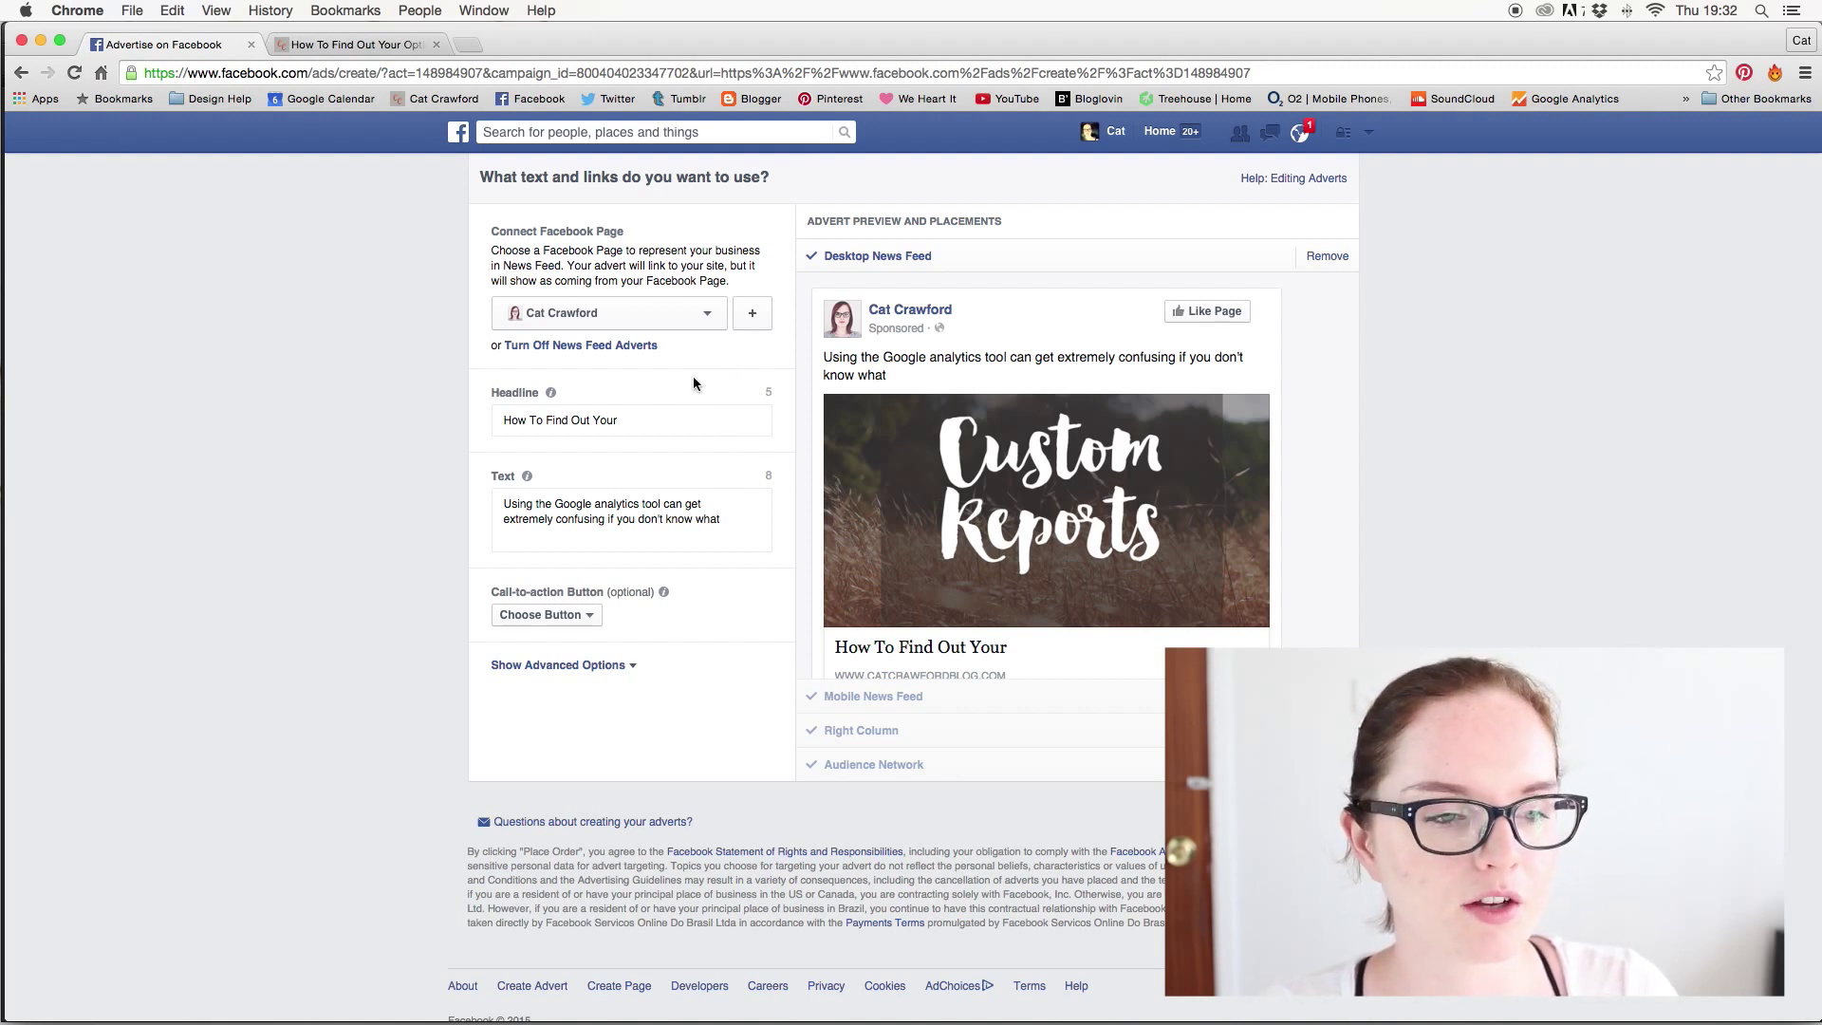
- Try replacing the suggested advert headline with wording that begins "Google Analytics Custom"
scroll(746, 390, down, 1)
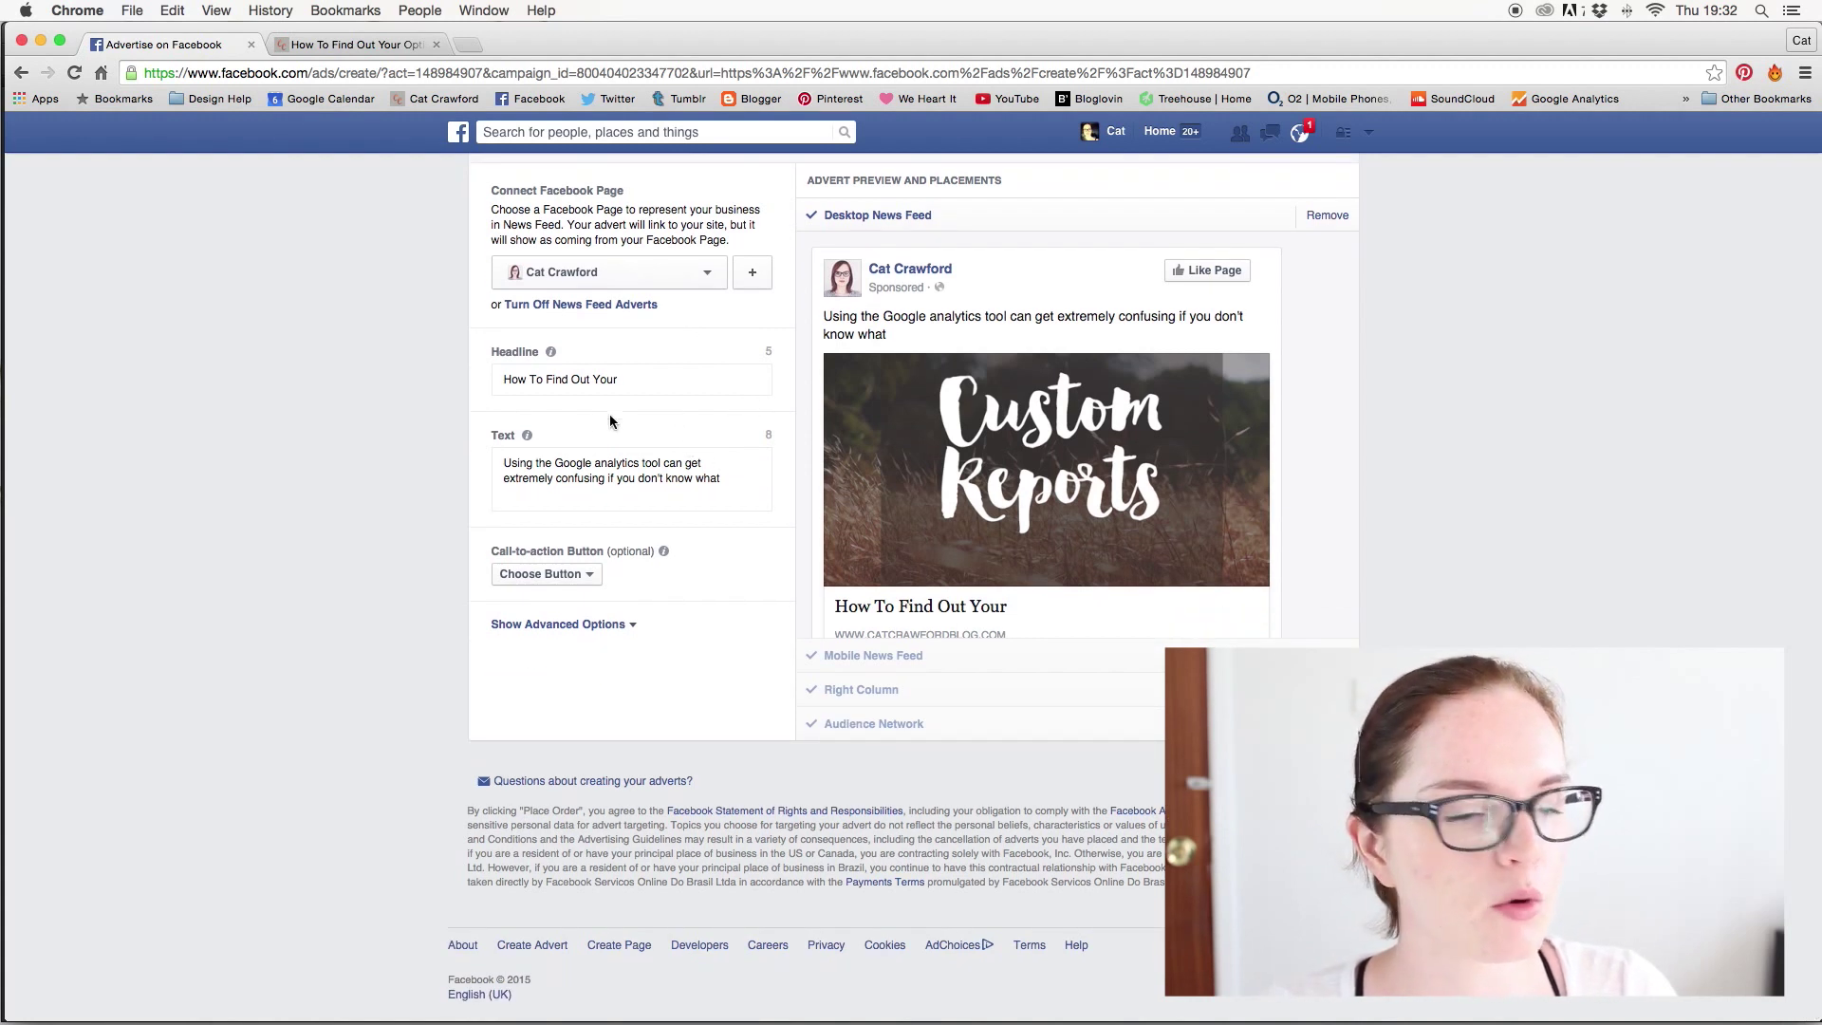
double_click(656, 386)
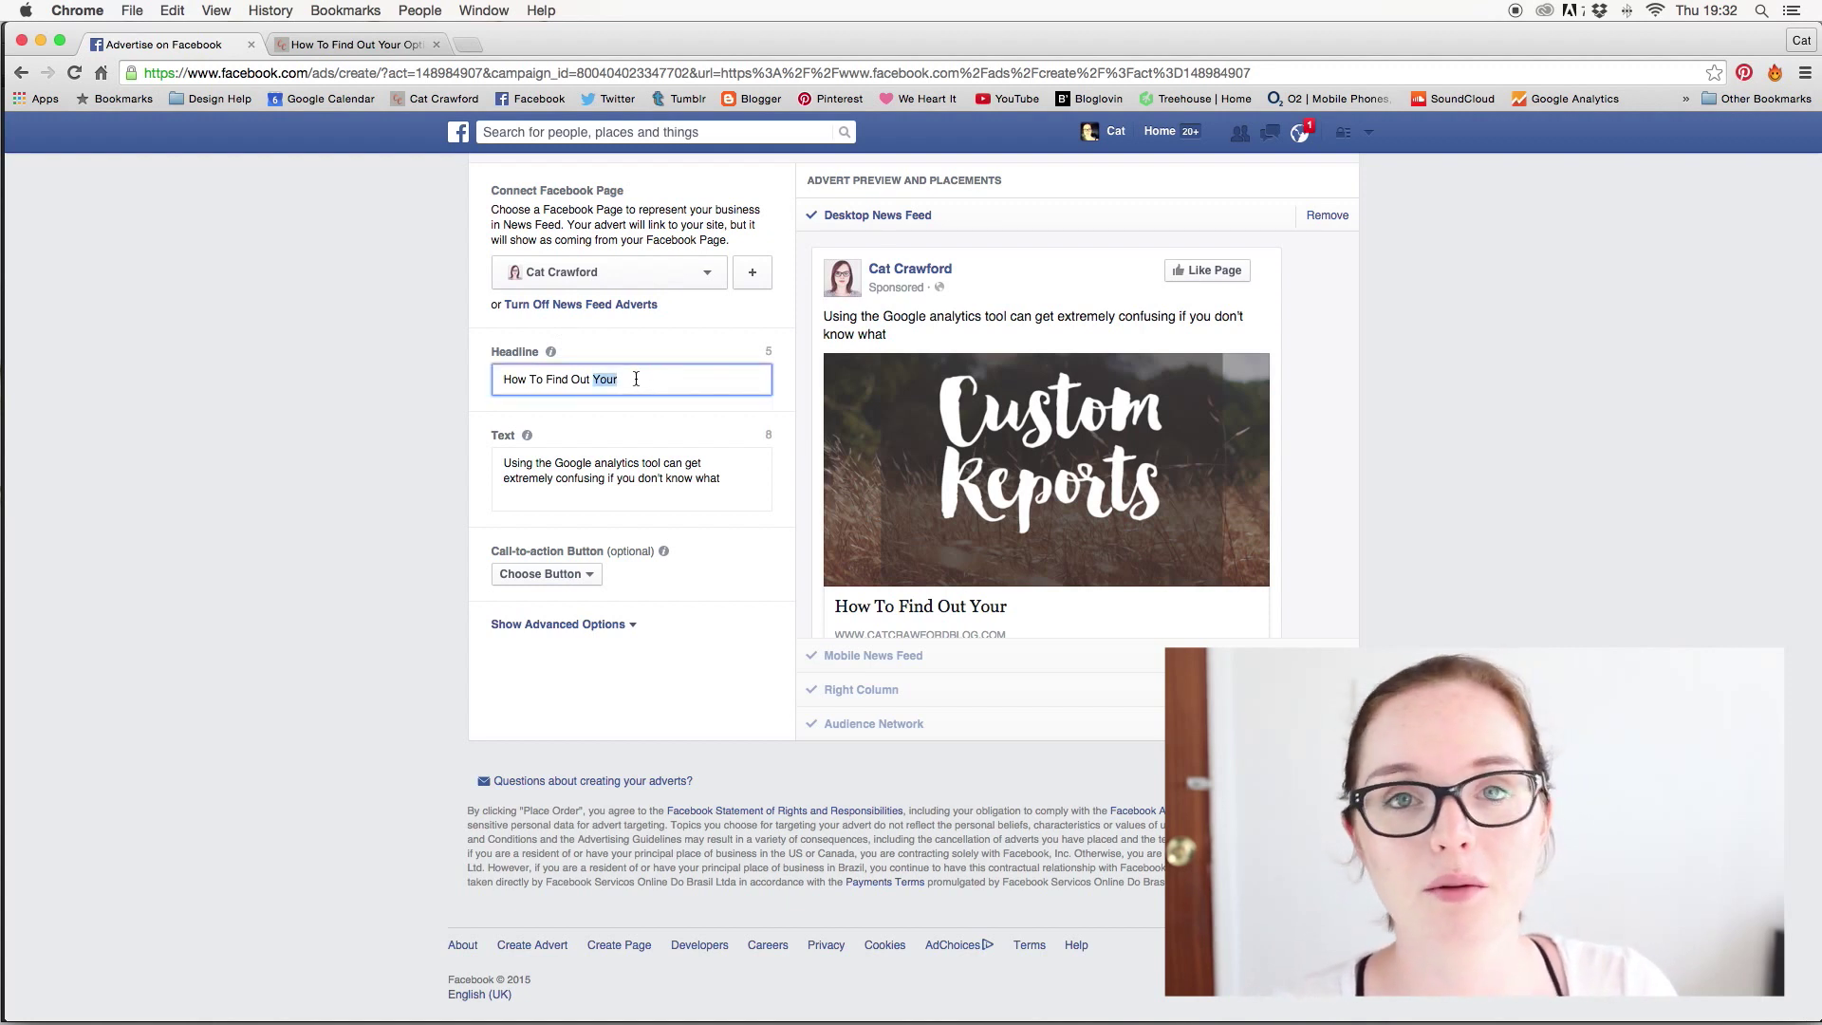
key(super+a)
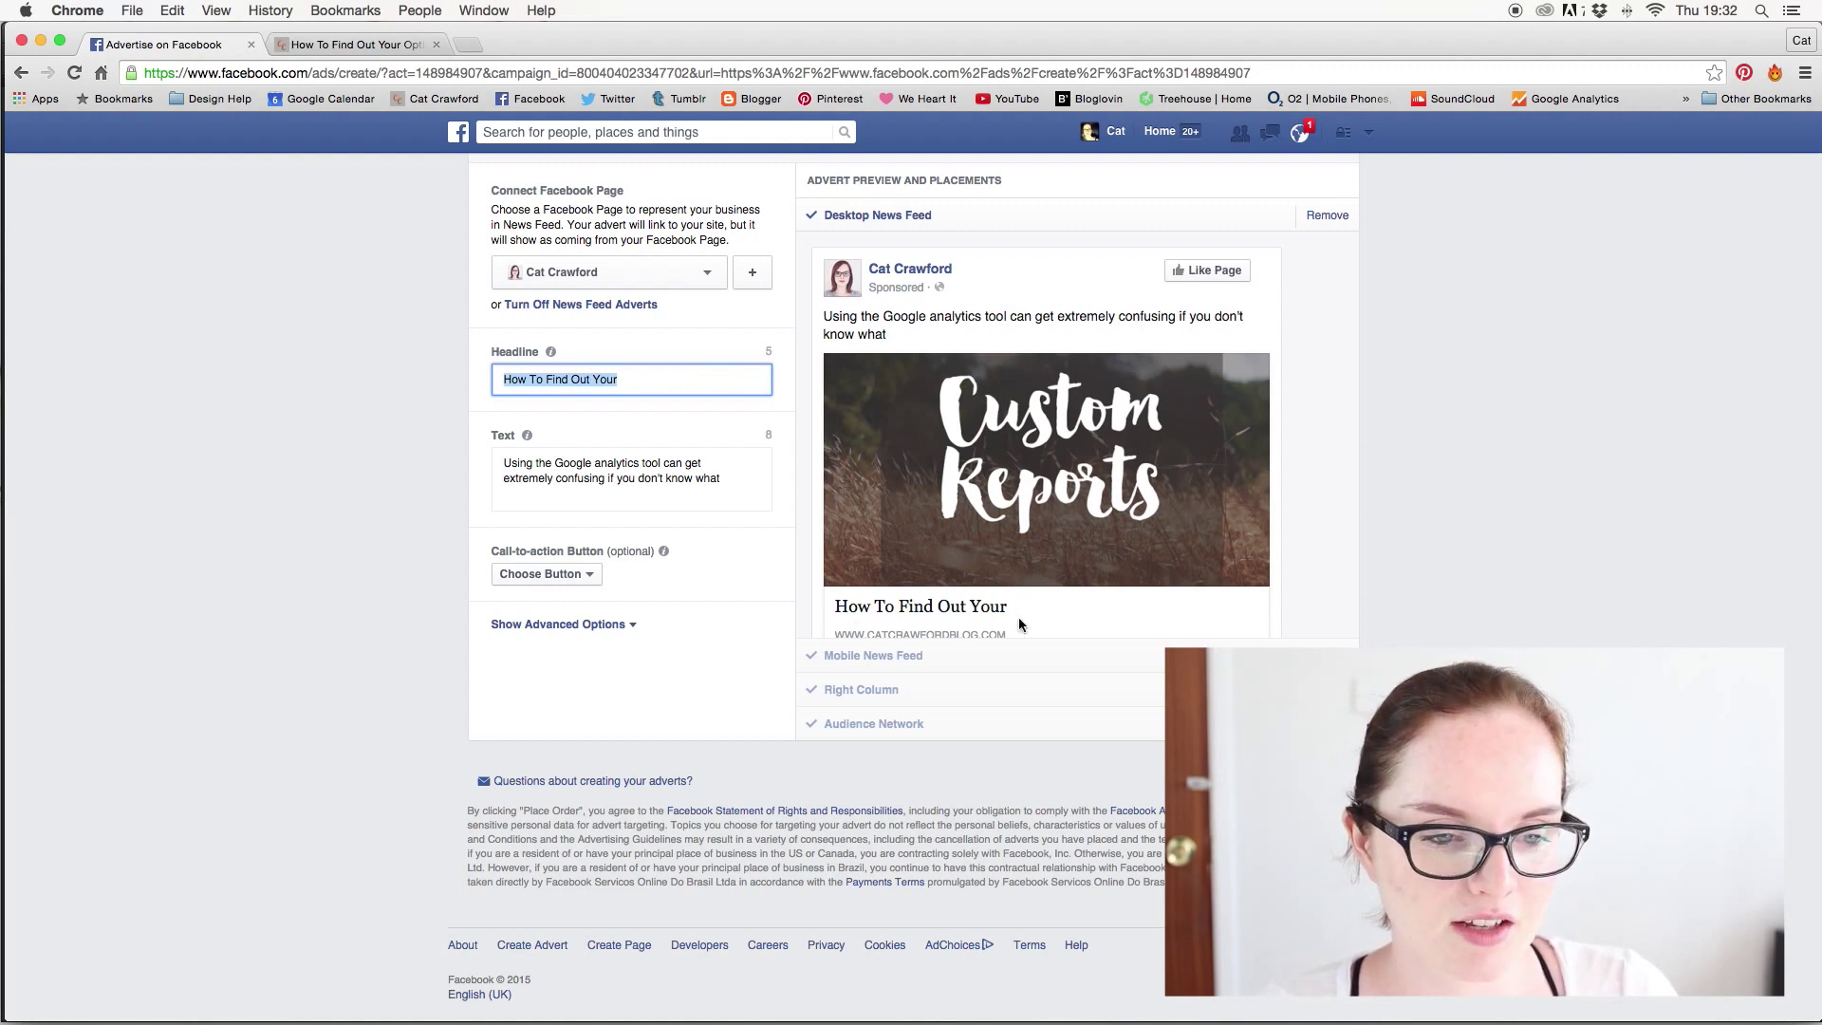
key(Right)
key(super+a)
key(BackSpace)
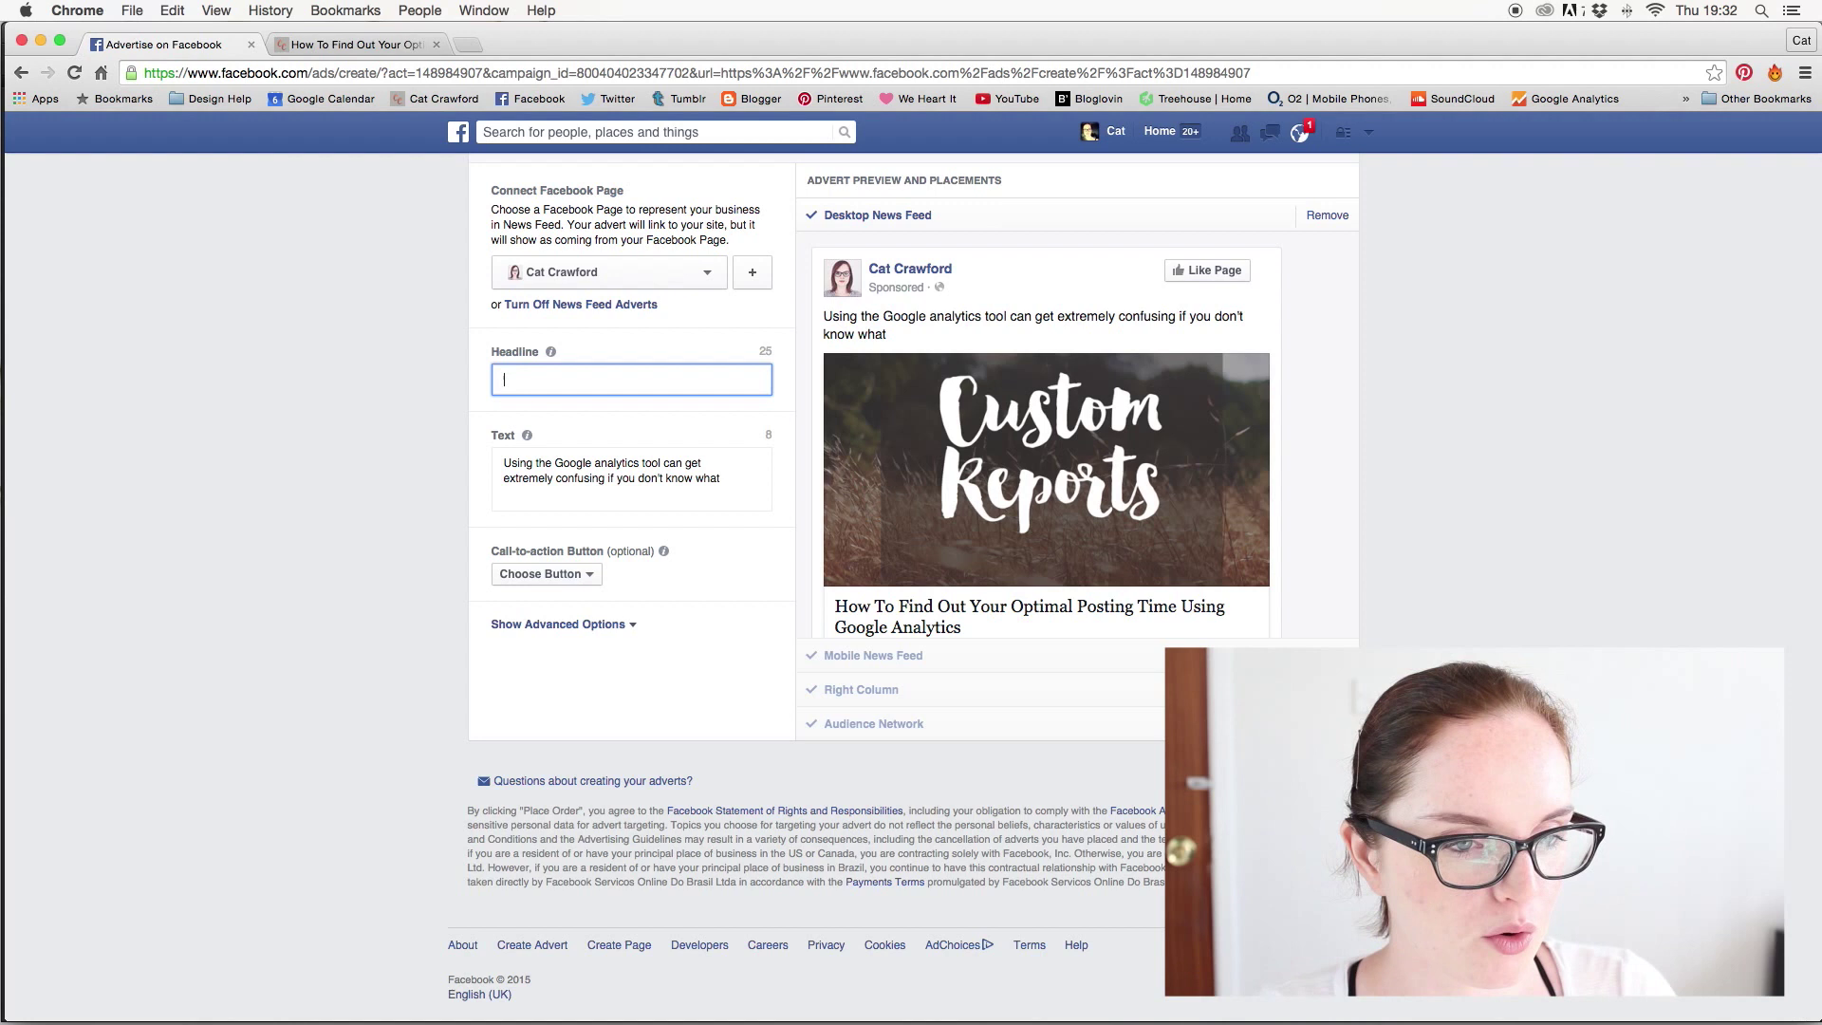
text(Google Ana)
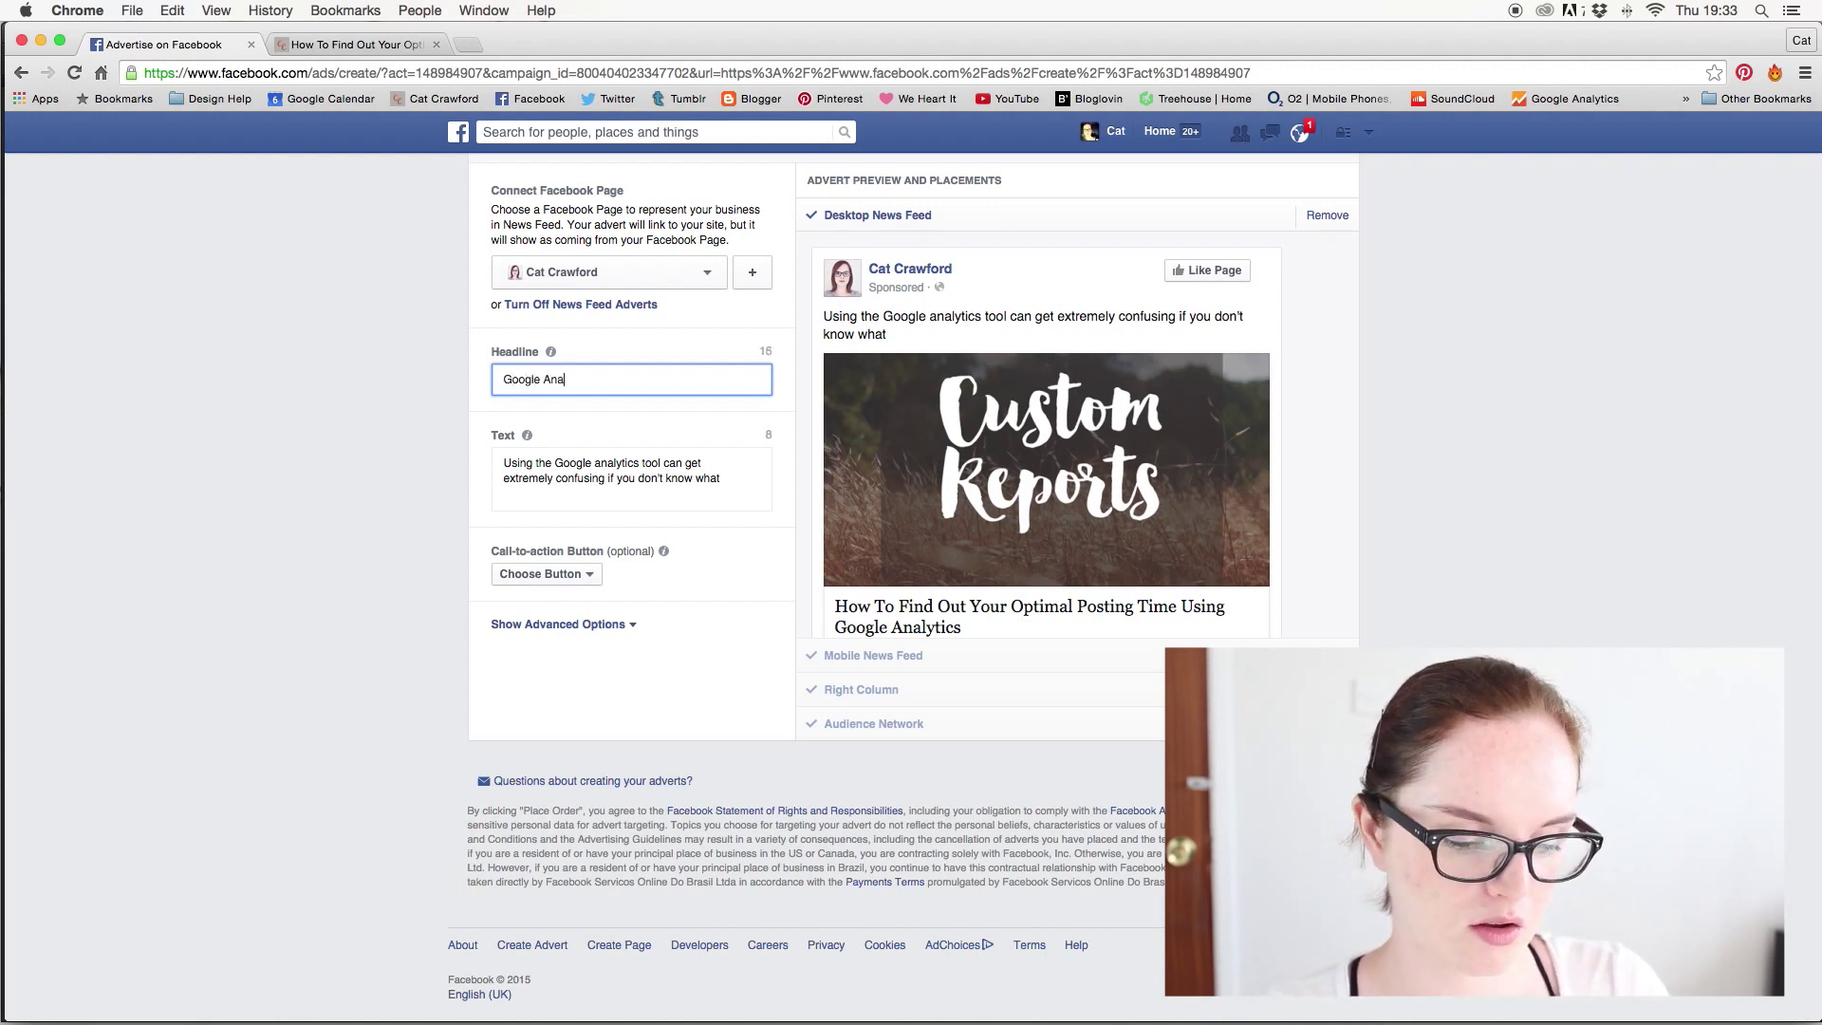
text(lytics)
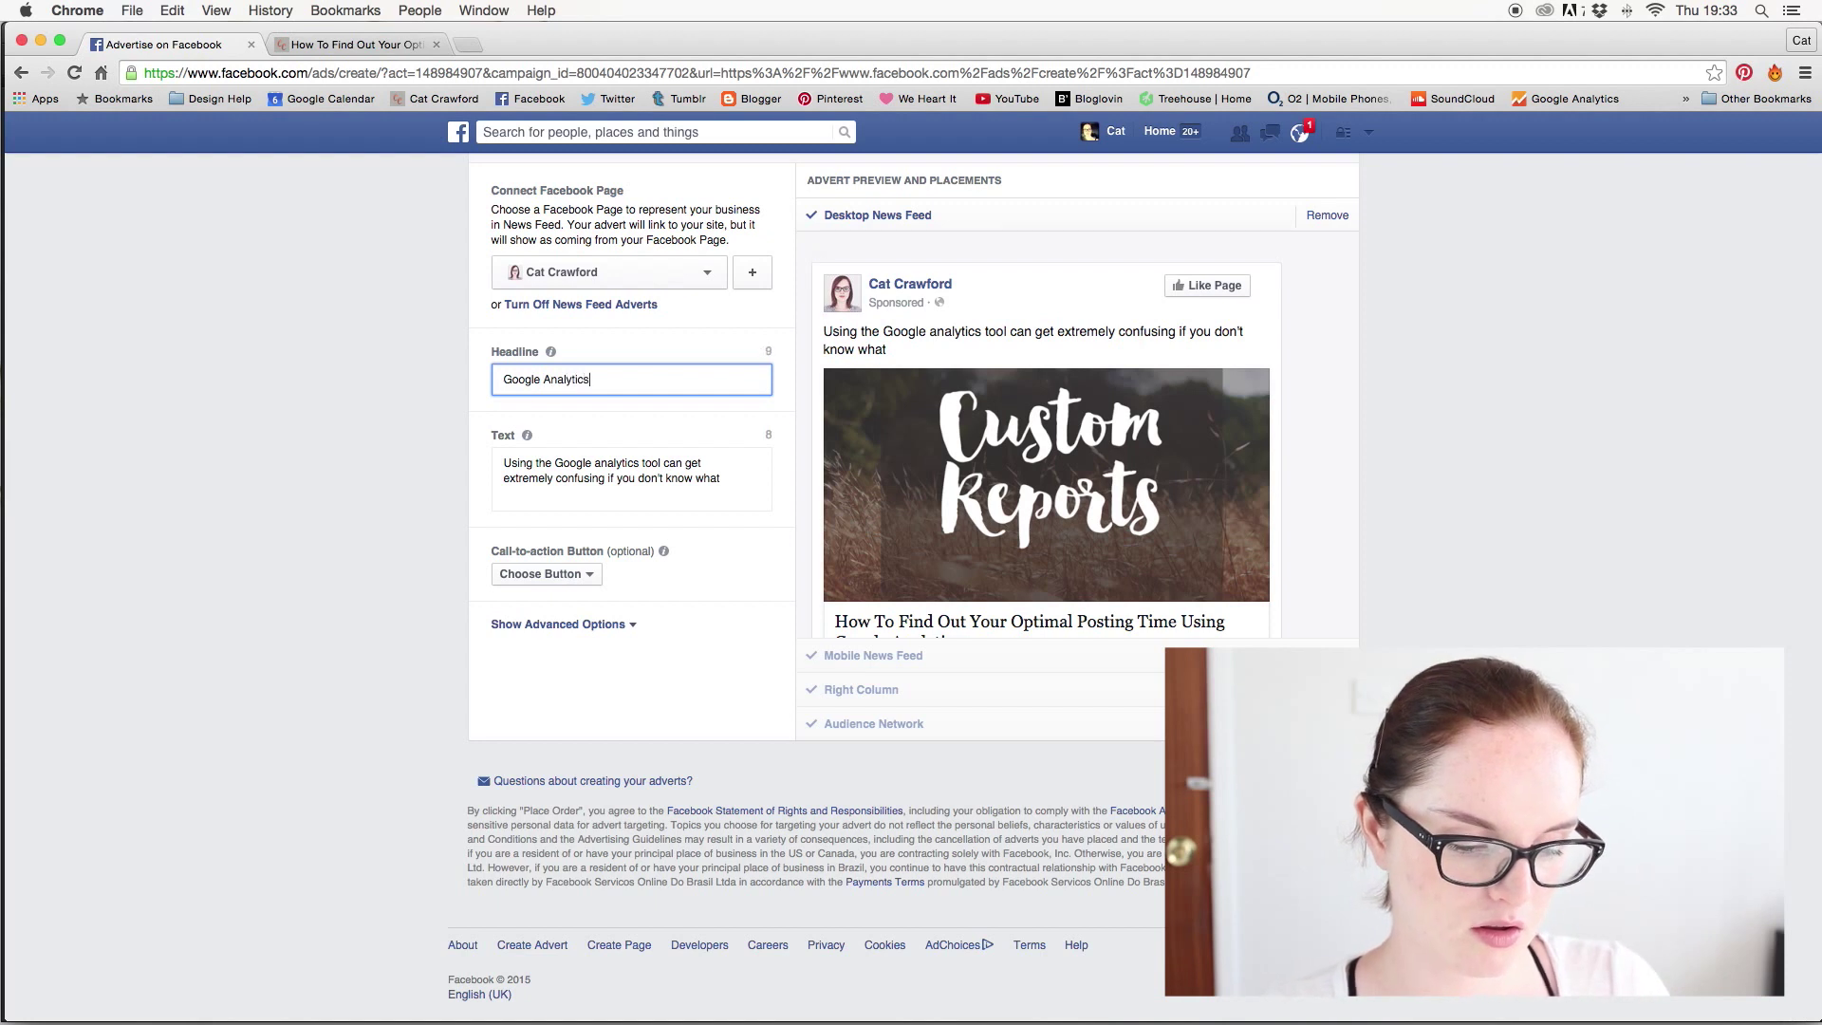
text( Custom)
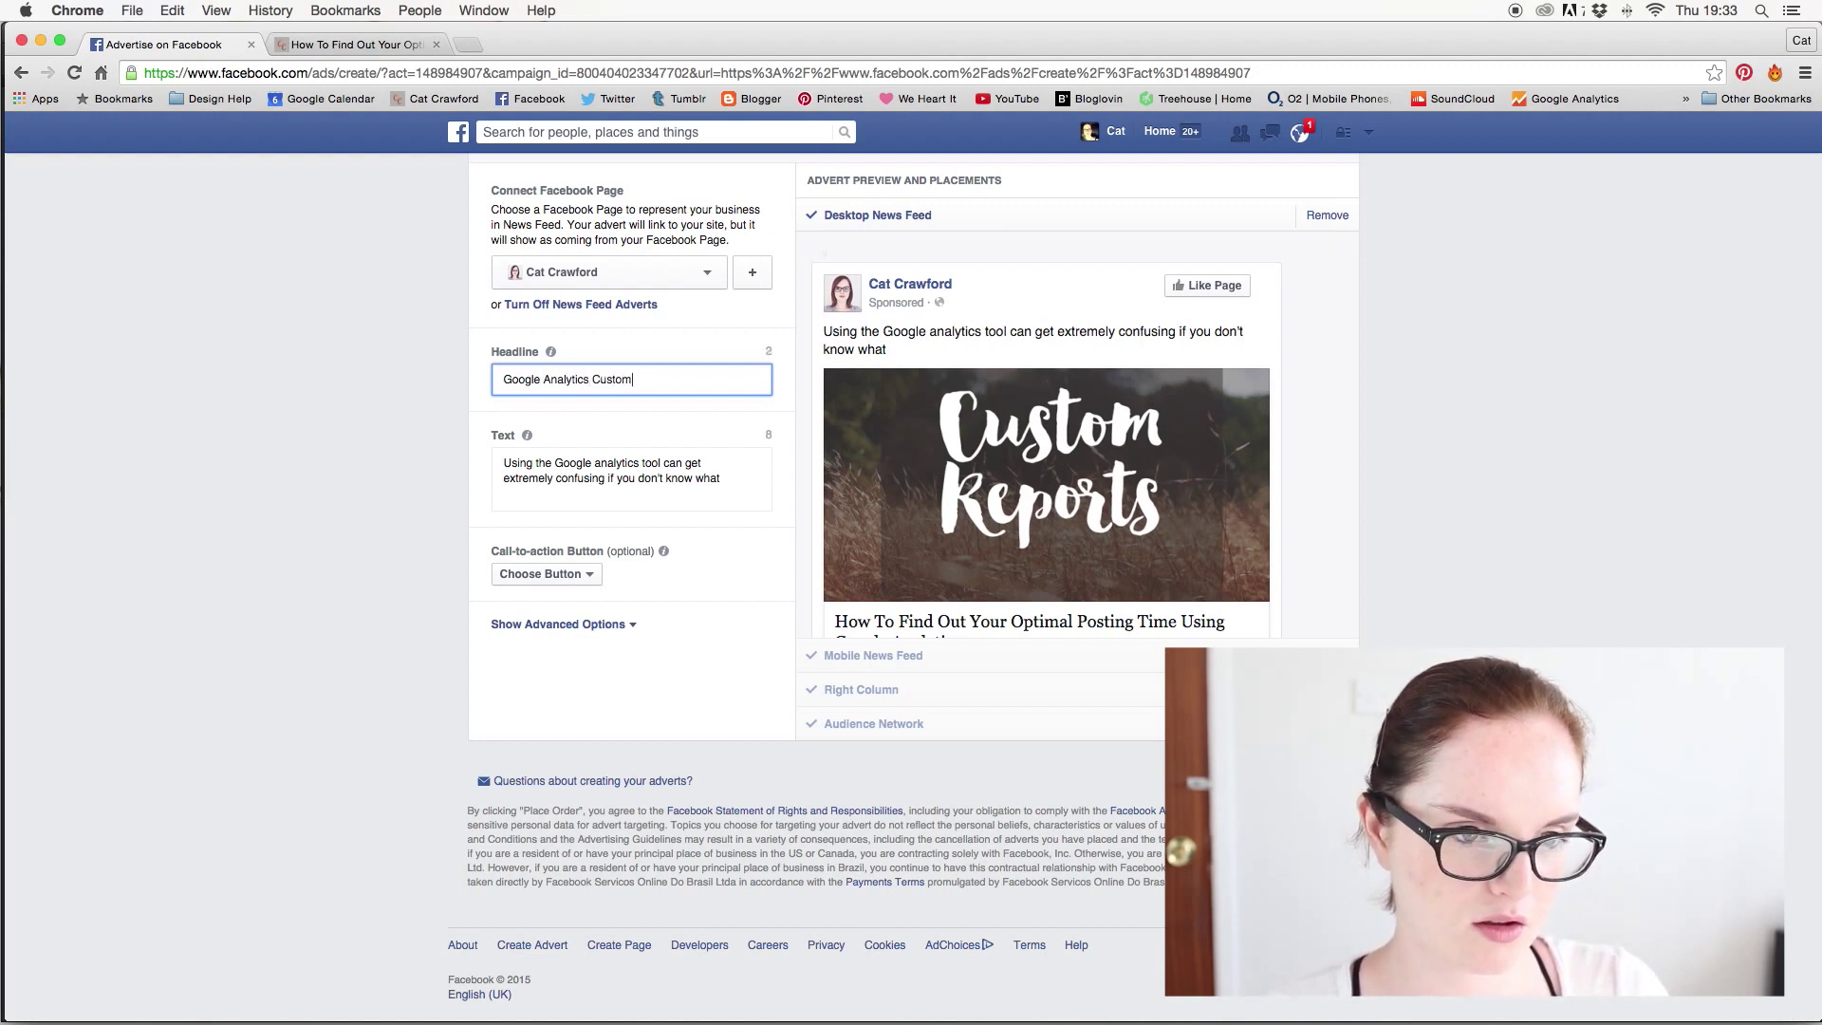
- Replace the advert headline with "Optimal Blog Posting Time"
drag(639, 374, 501, 380)
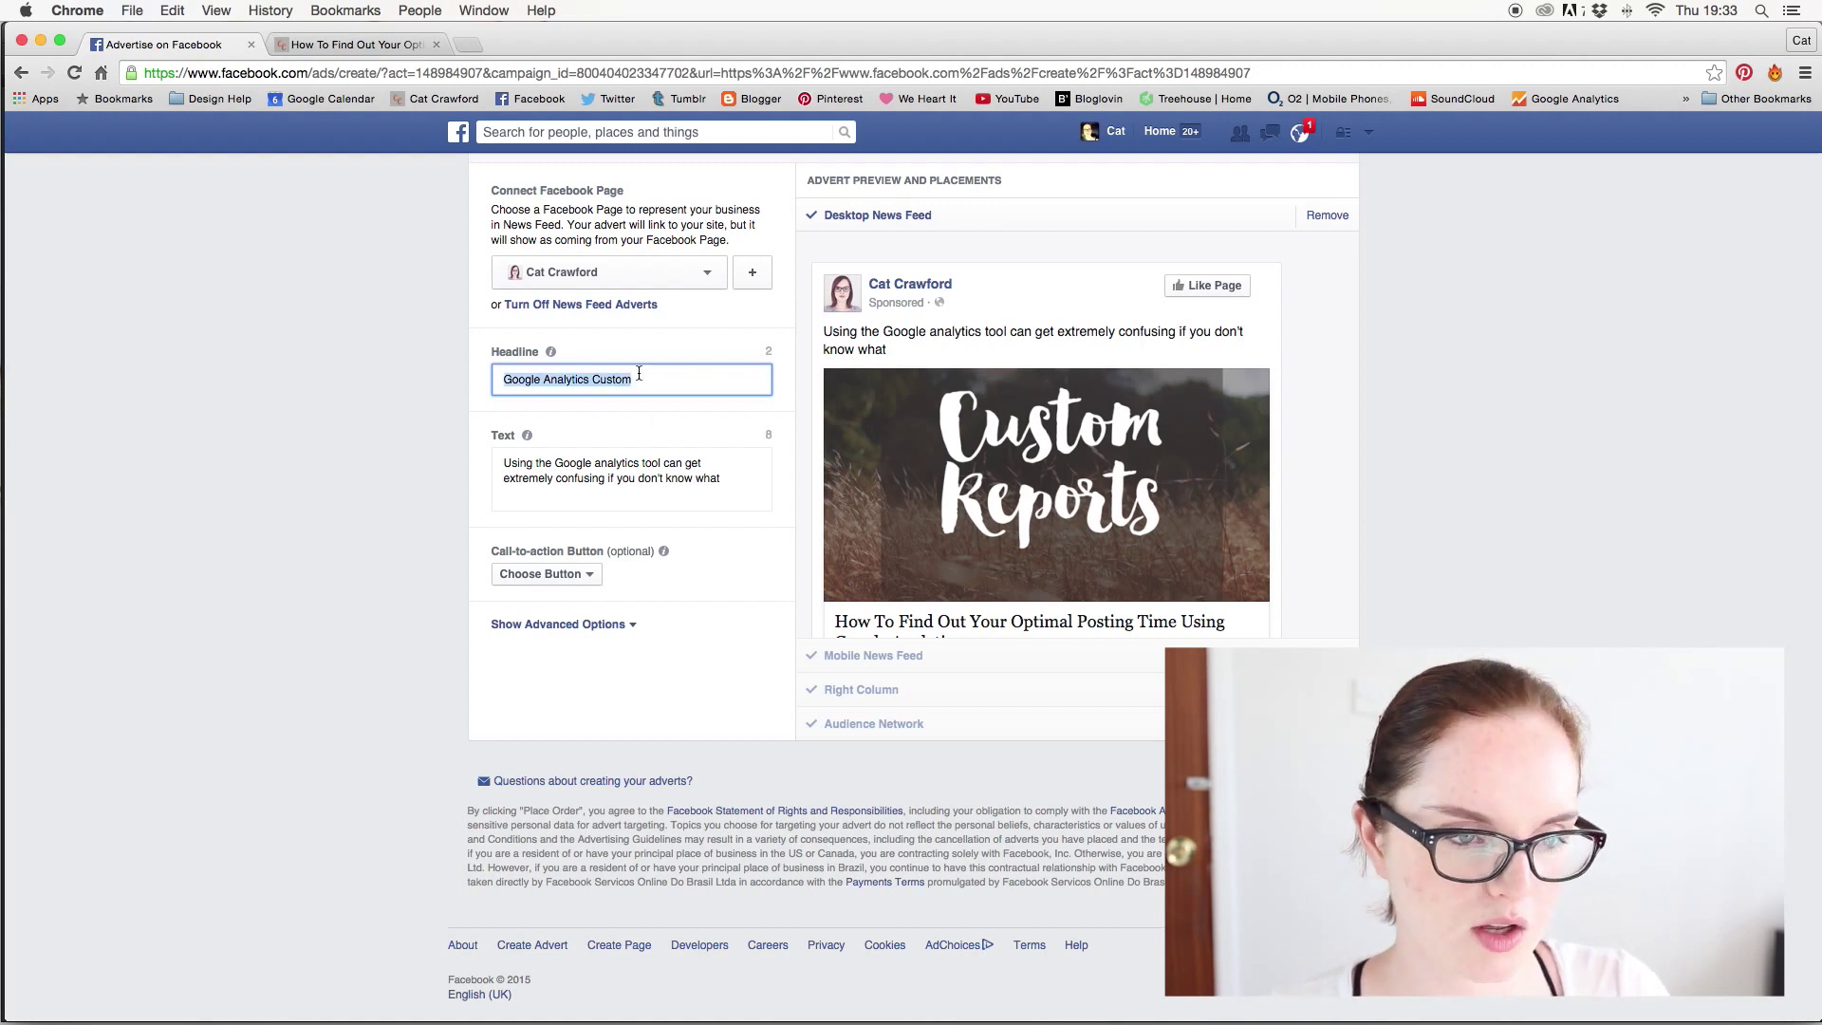
key(BackSpace)
text(Custom Repor)
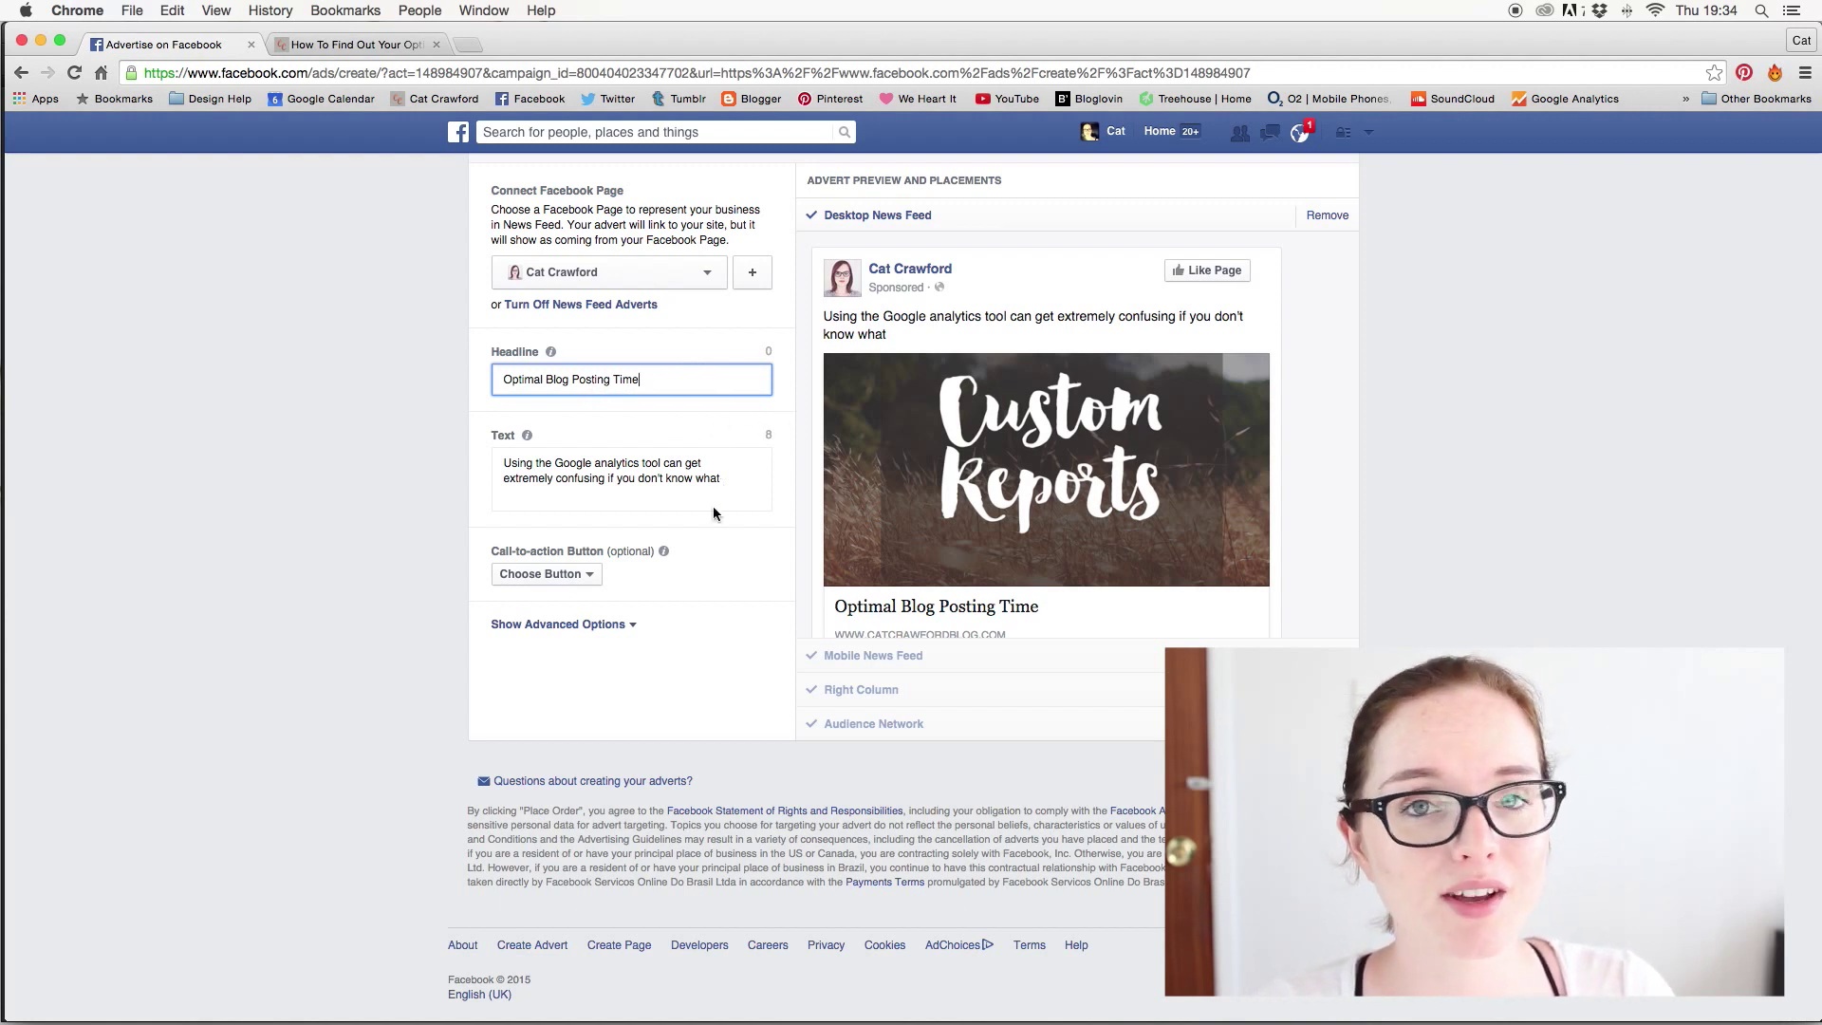
click(737, 485)
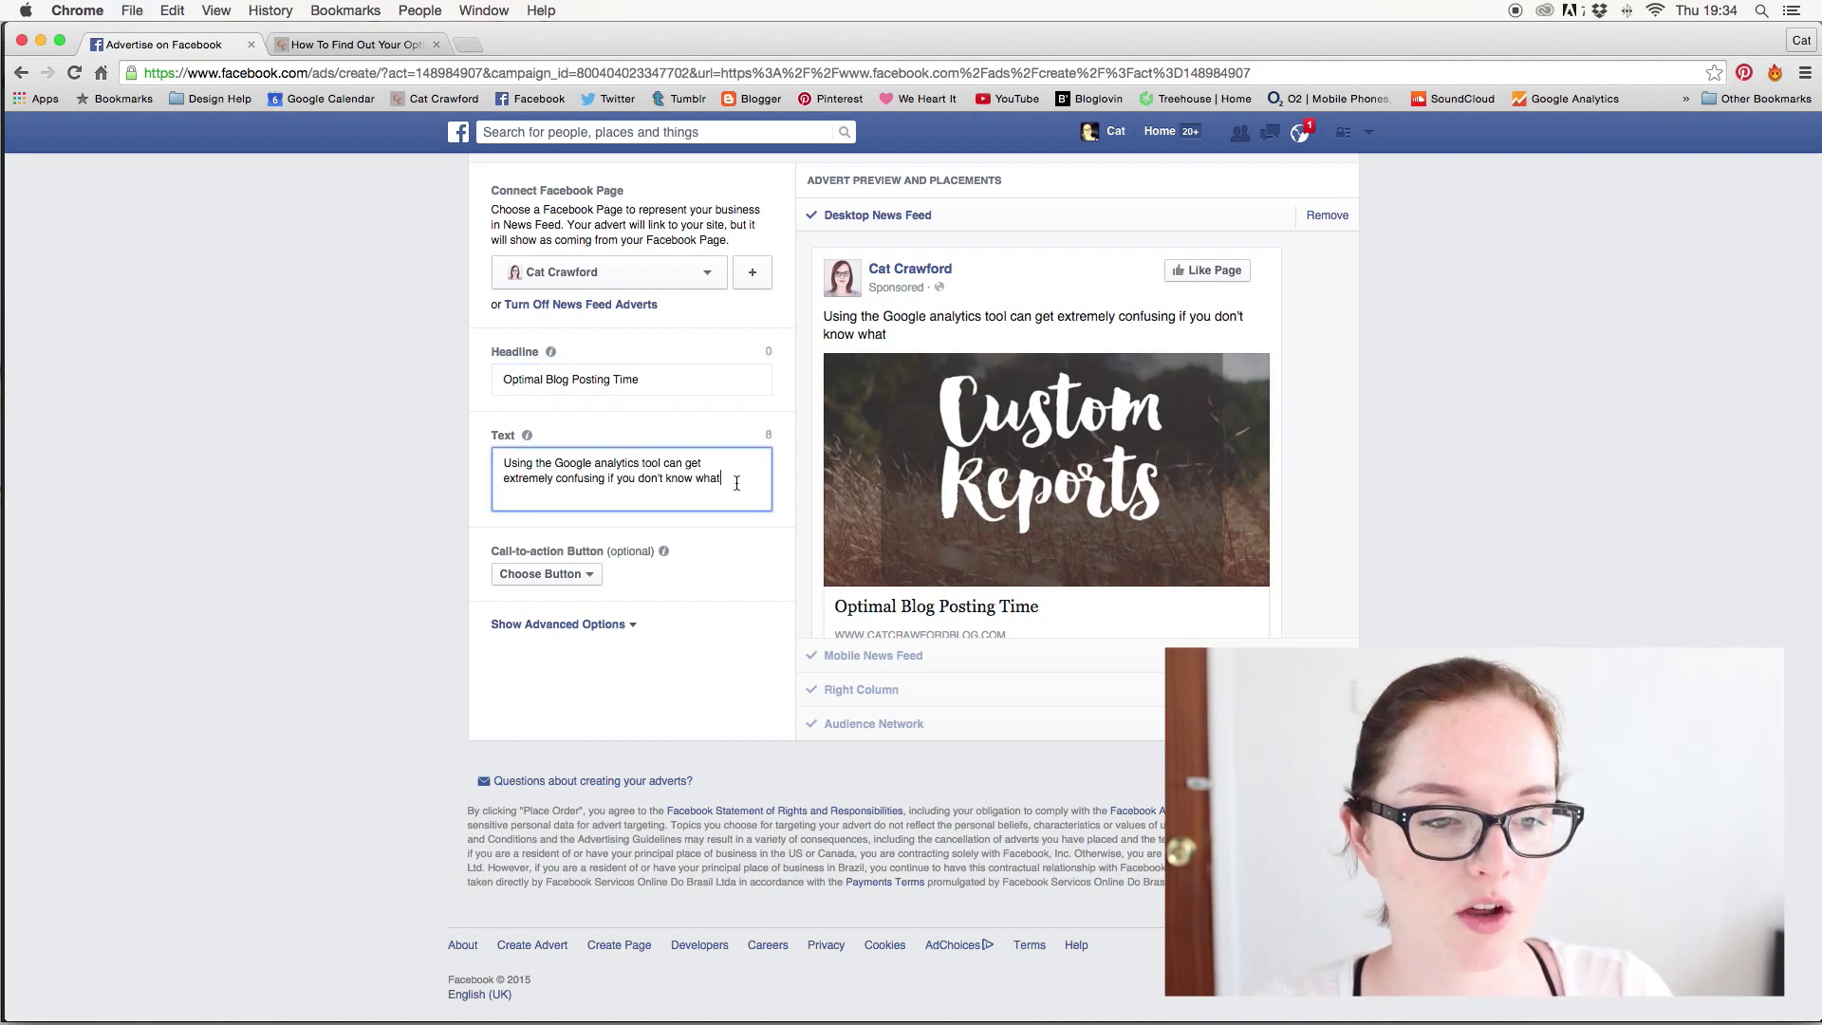
key(shift+Tab)
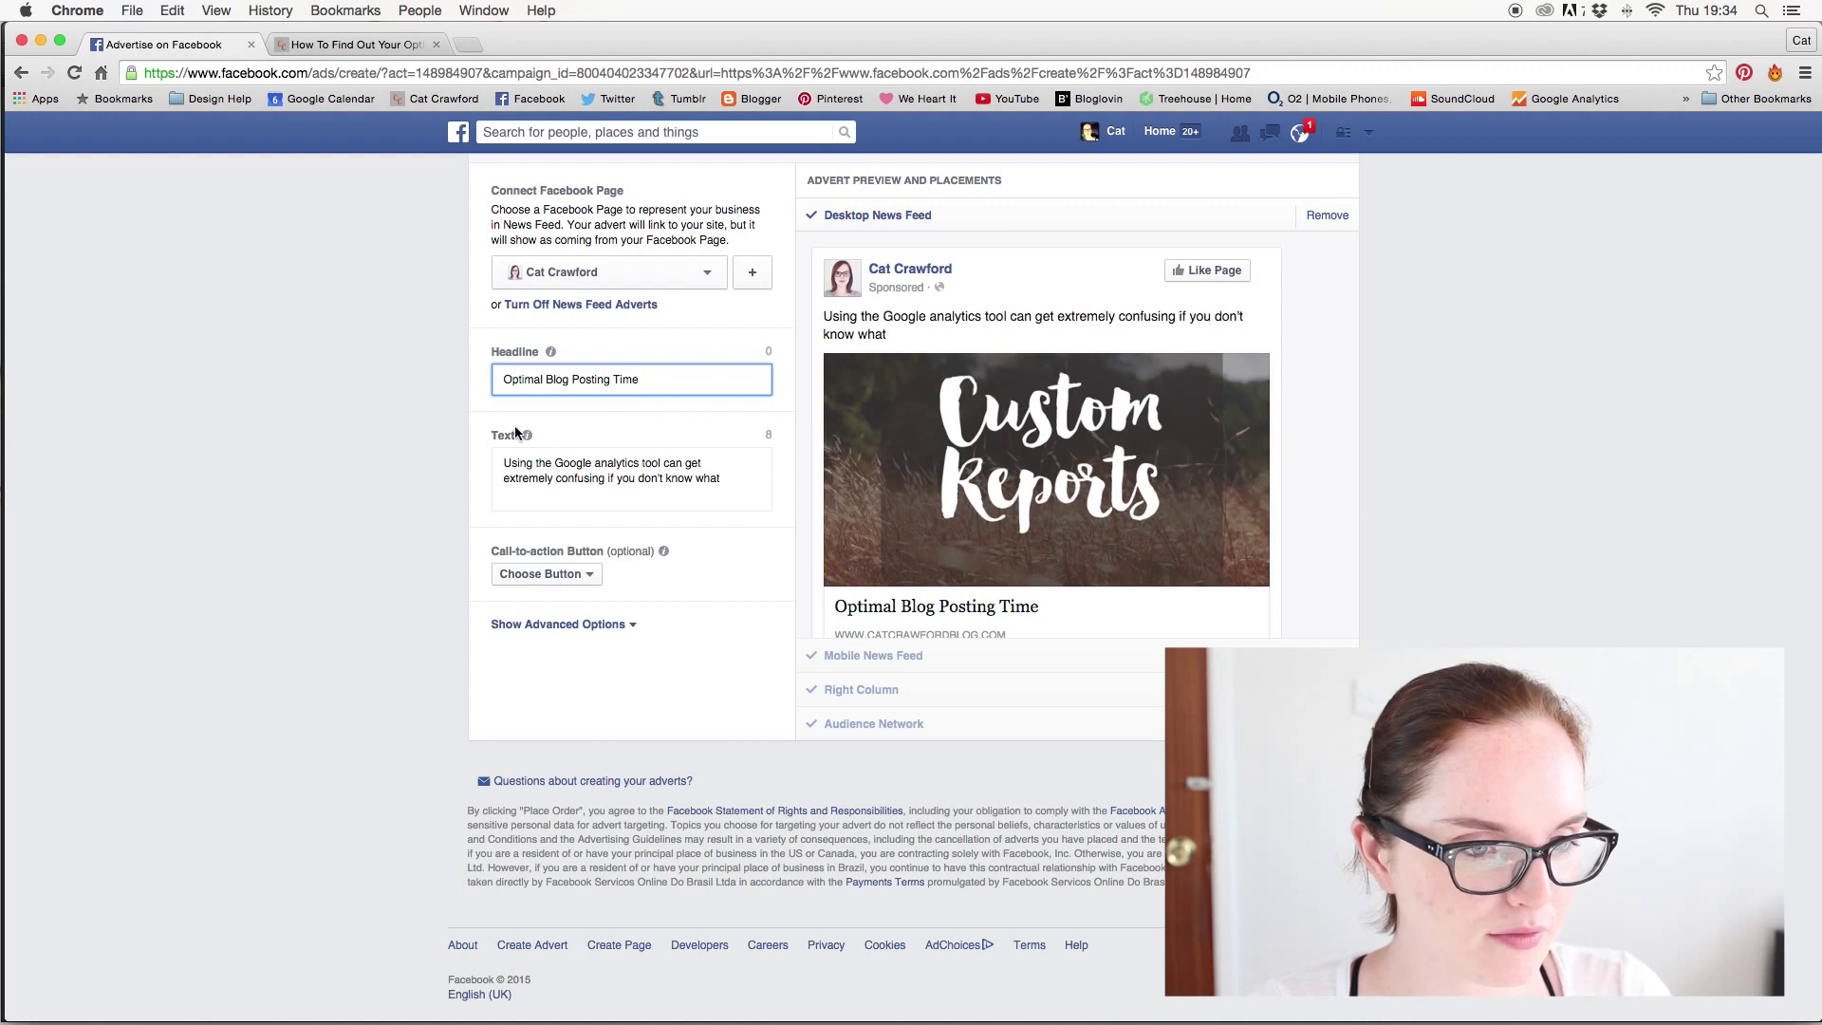
- Replace the suggested advert text with the opening words "Using Google Analytics Custom Reports to"
triple_click(733, 478)
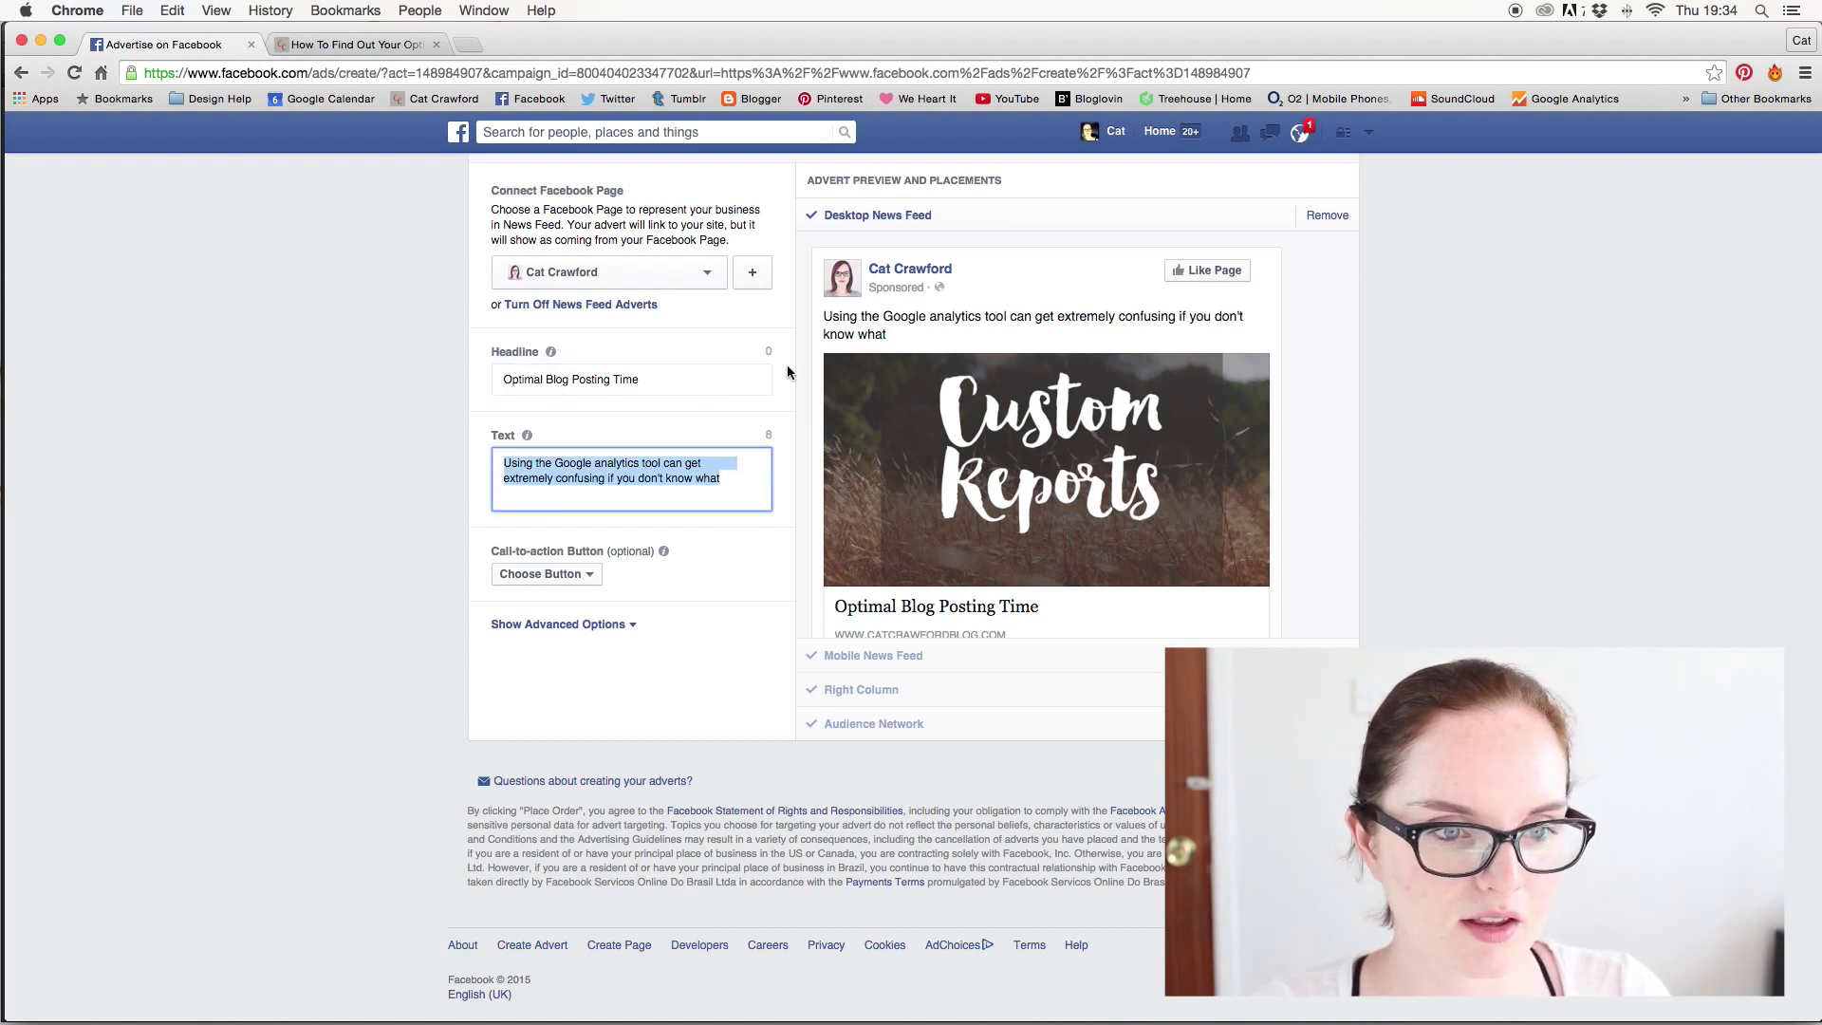
key(BackSpace)
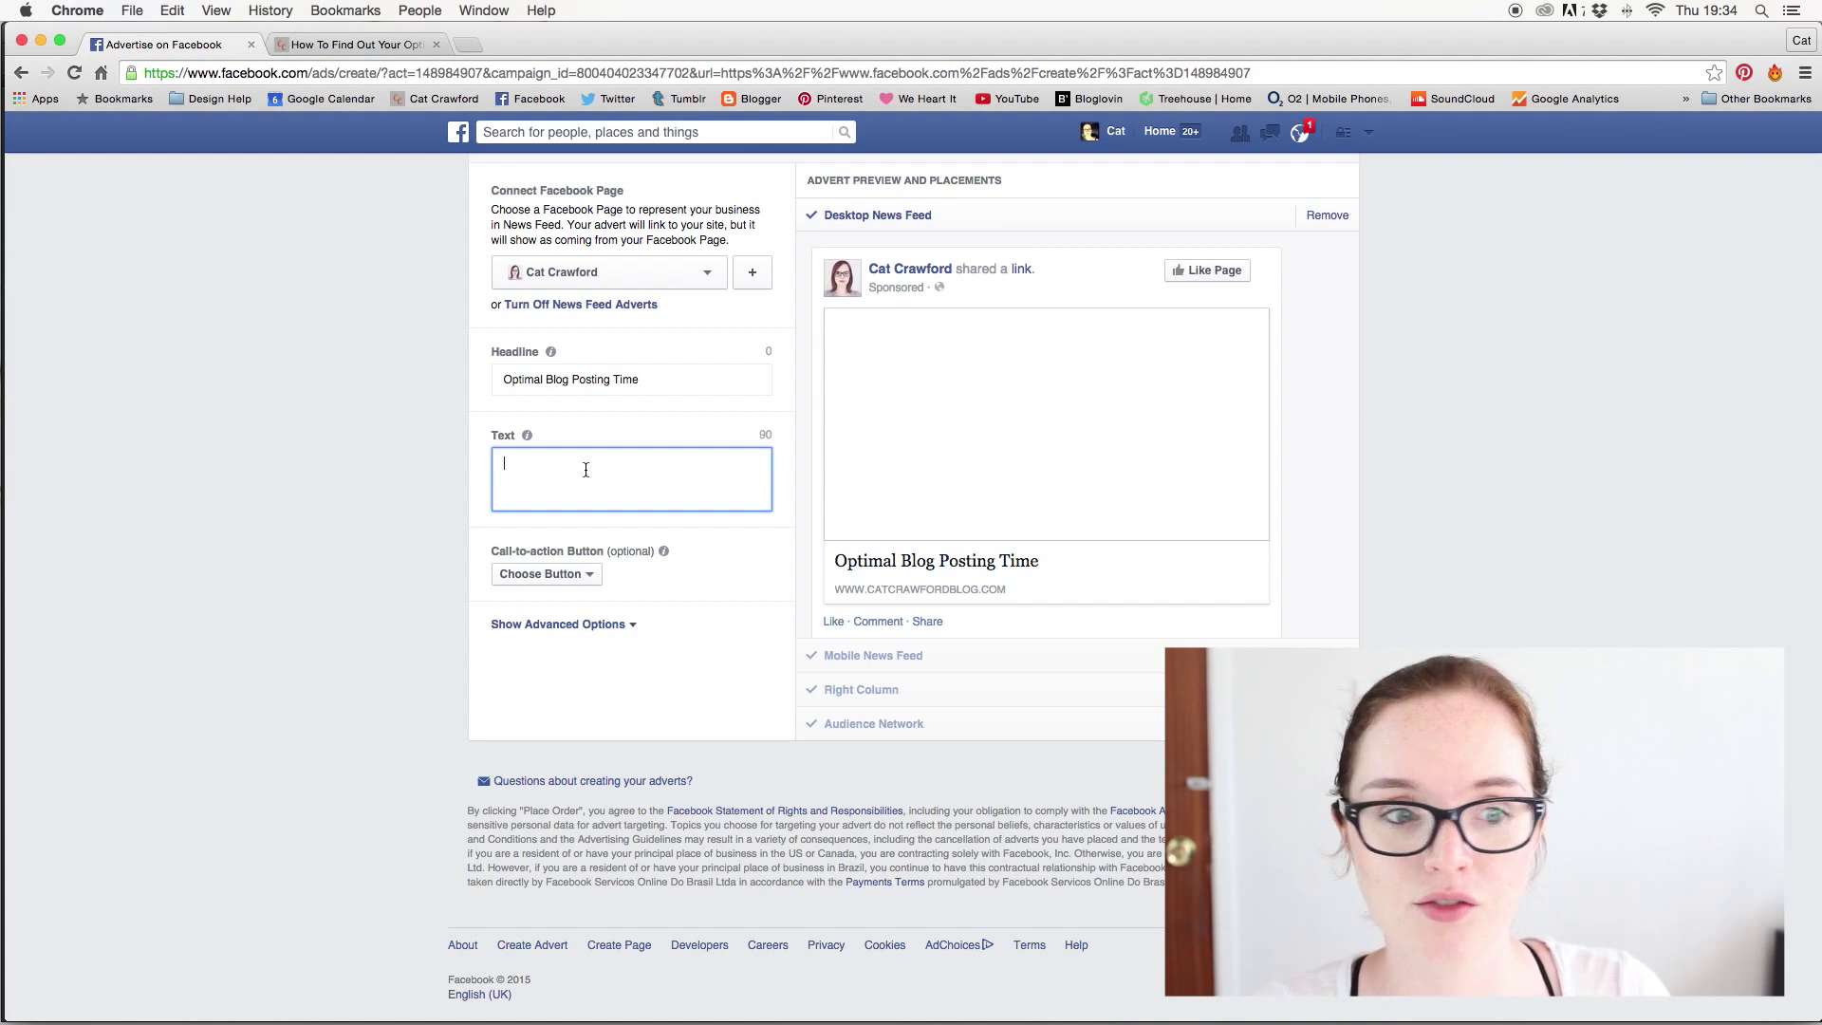
text(Using Gool)
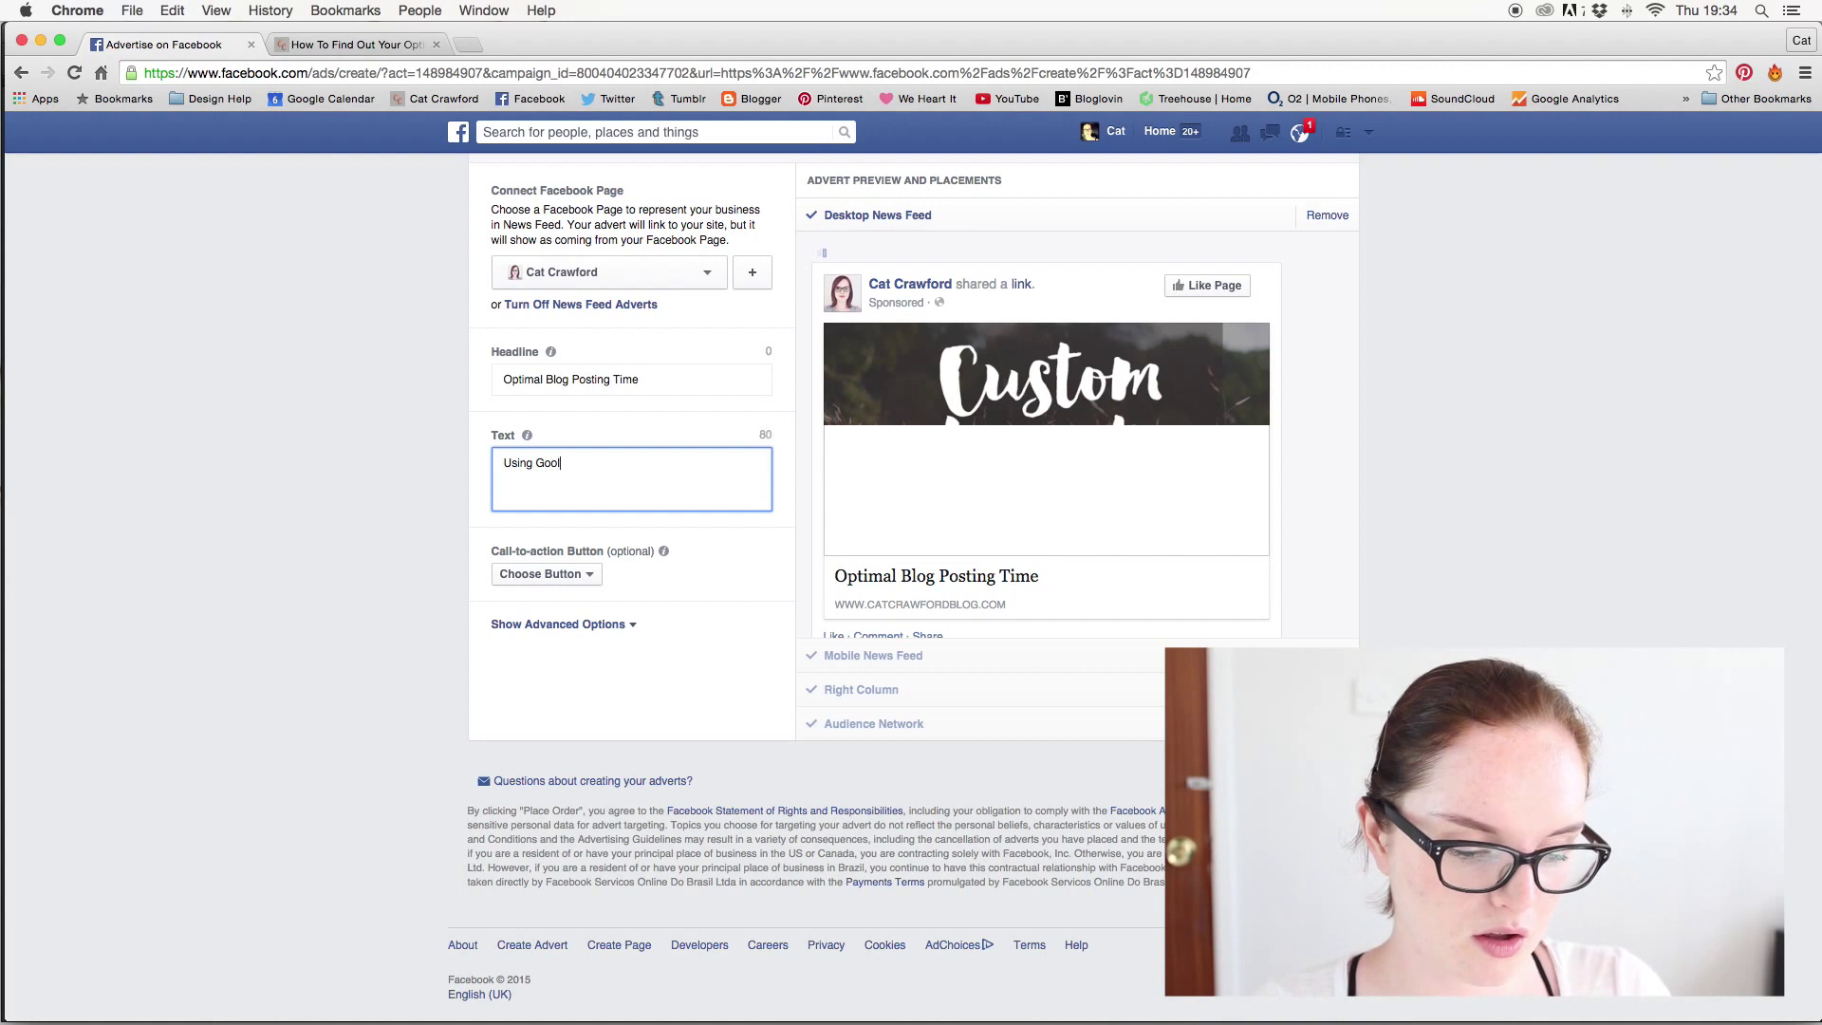
key(BackSpace)
text(g)
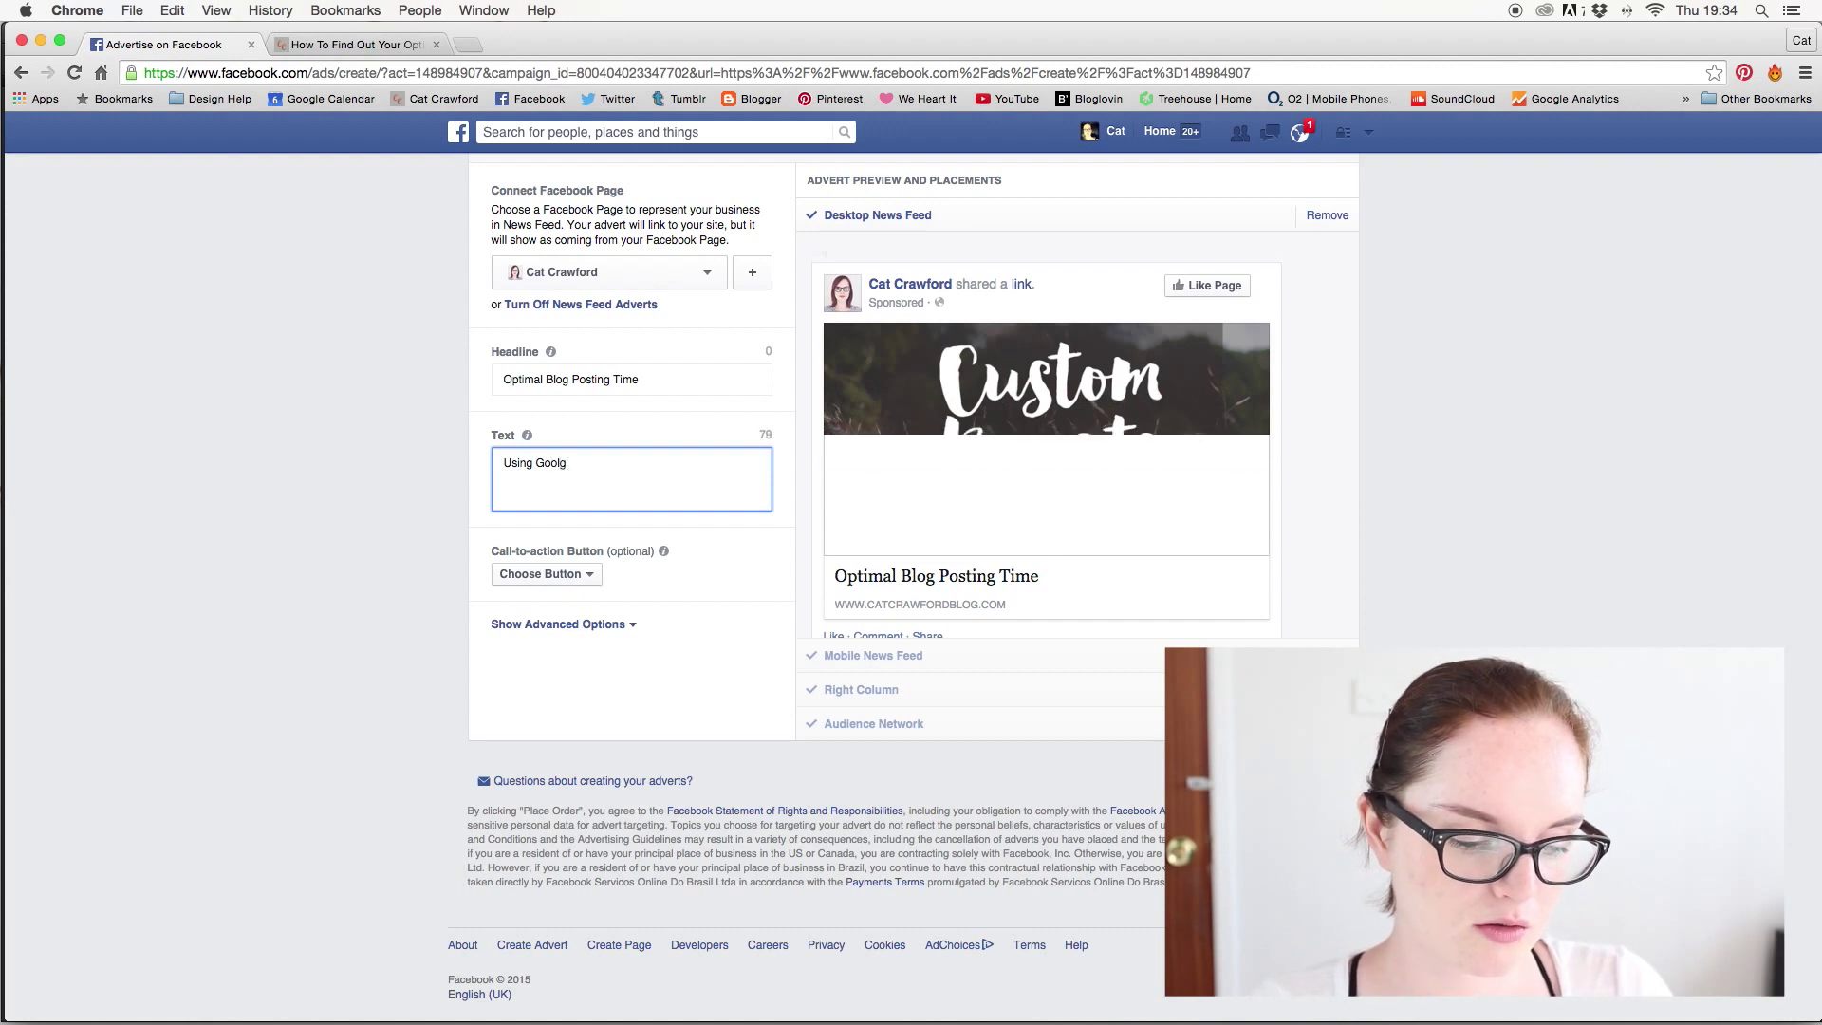
text(le A)
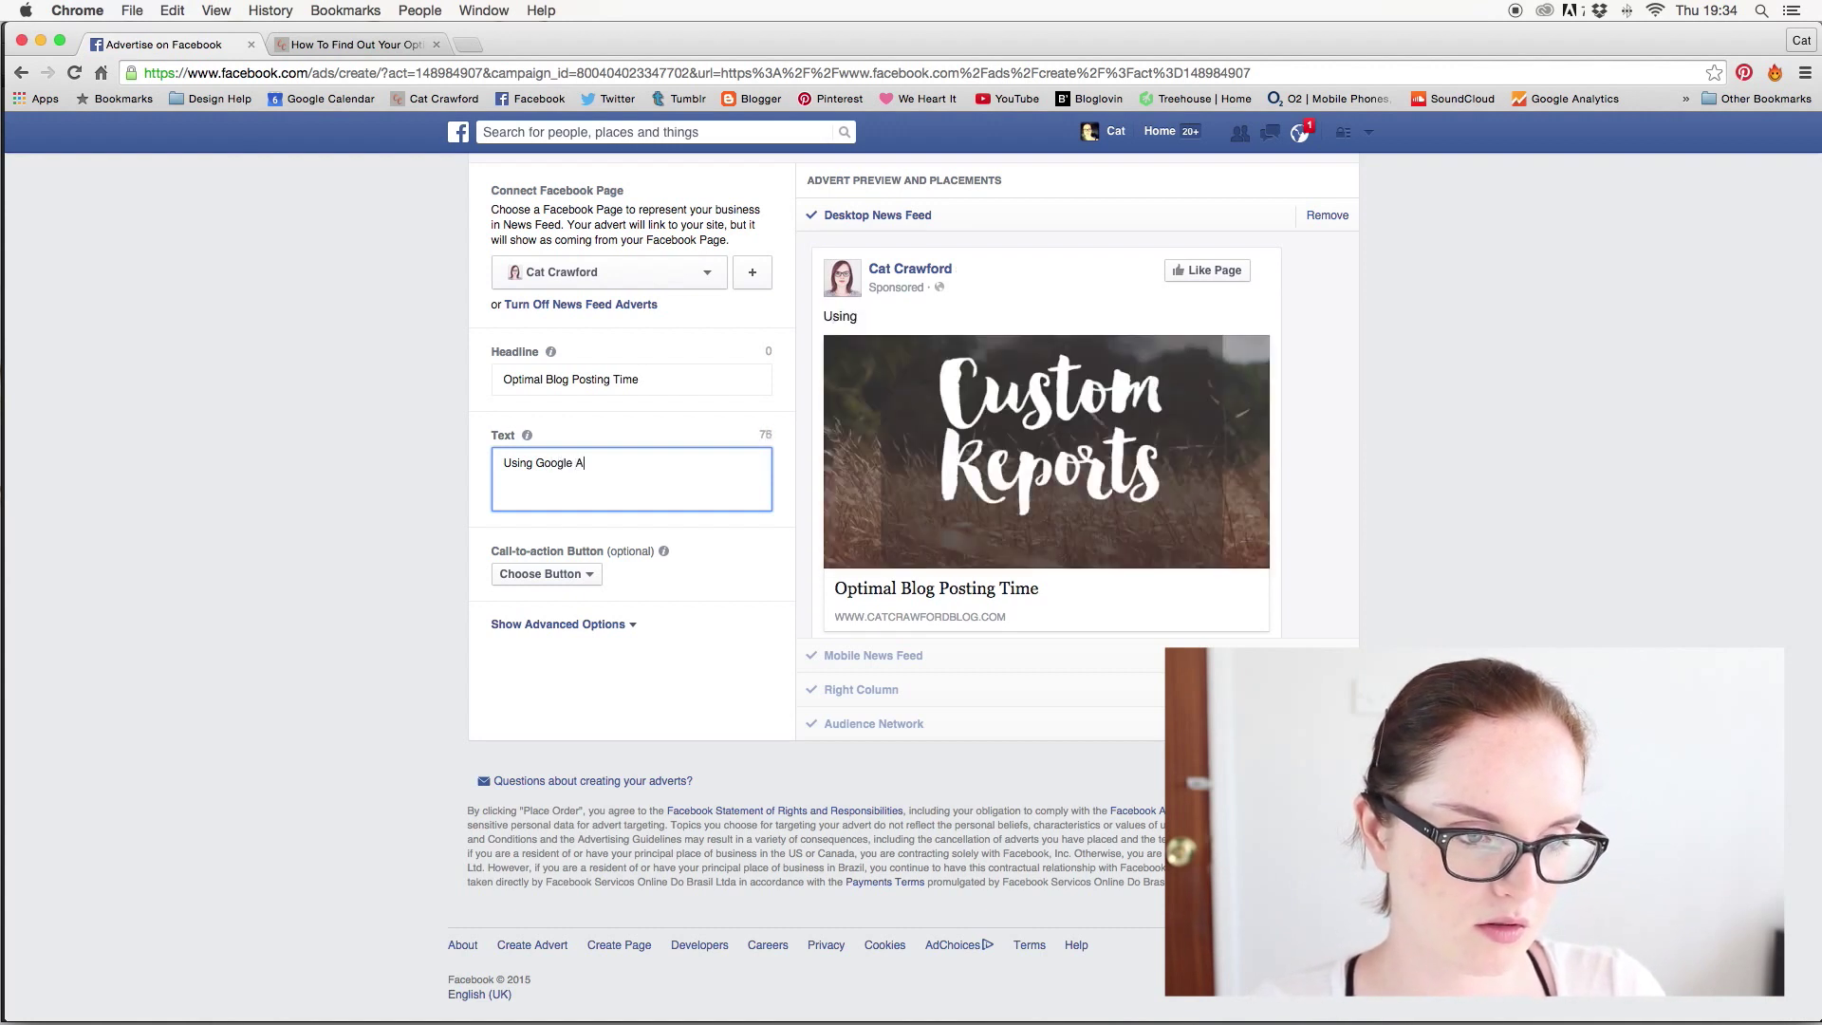
text(nalytics Custom)
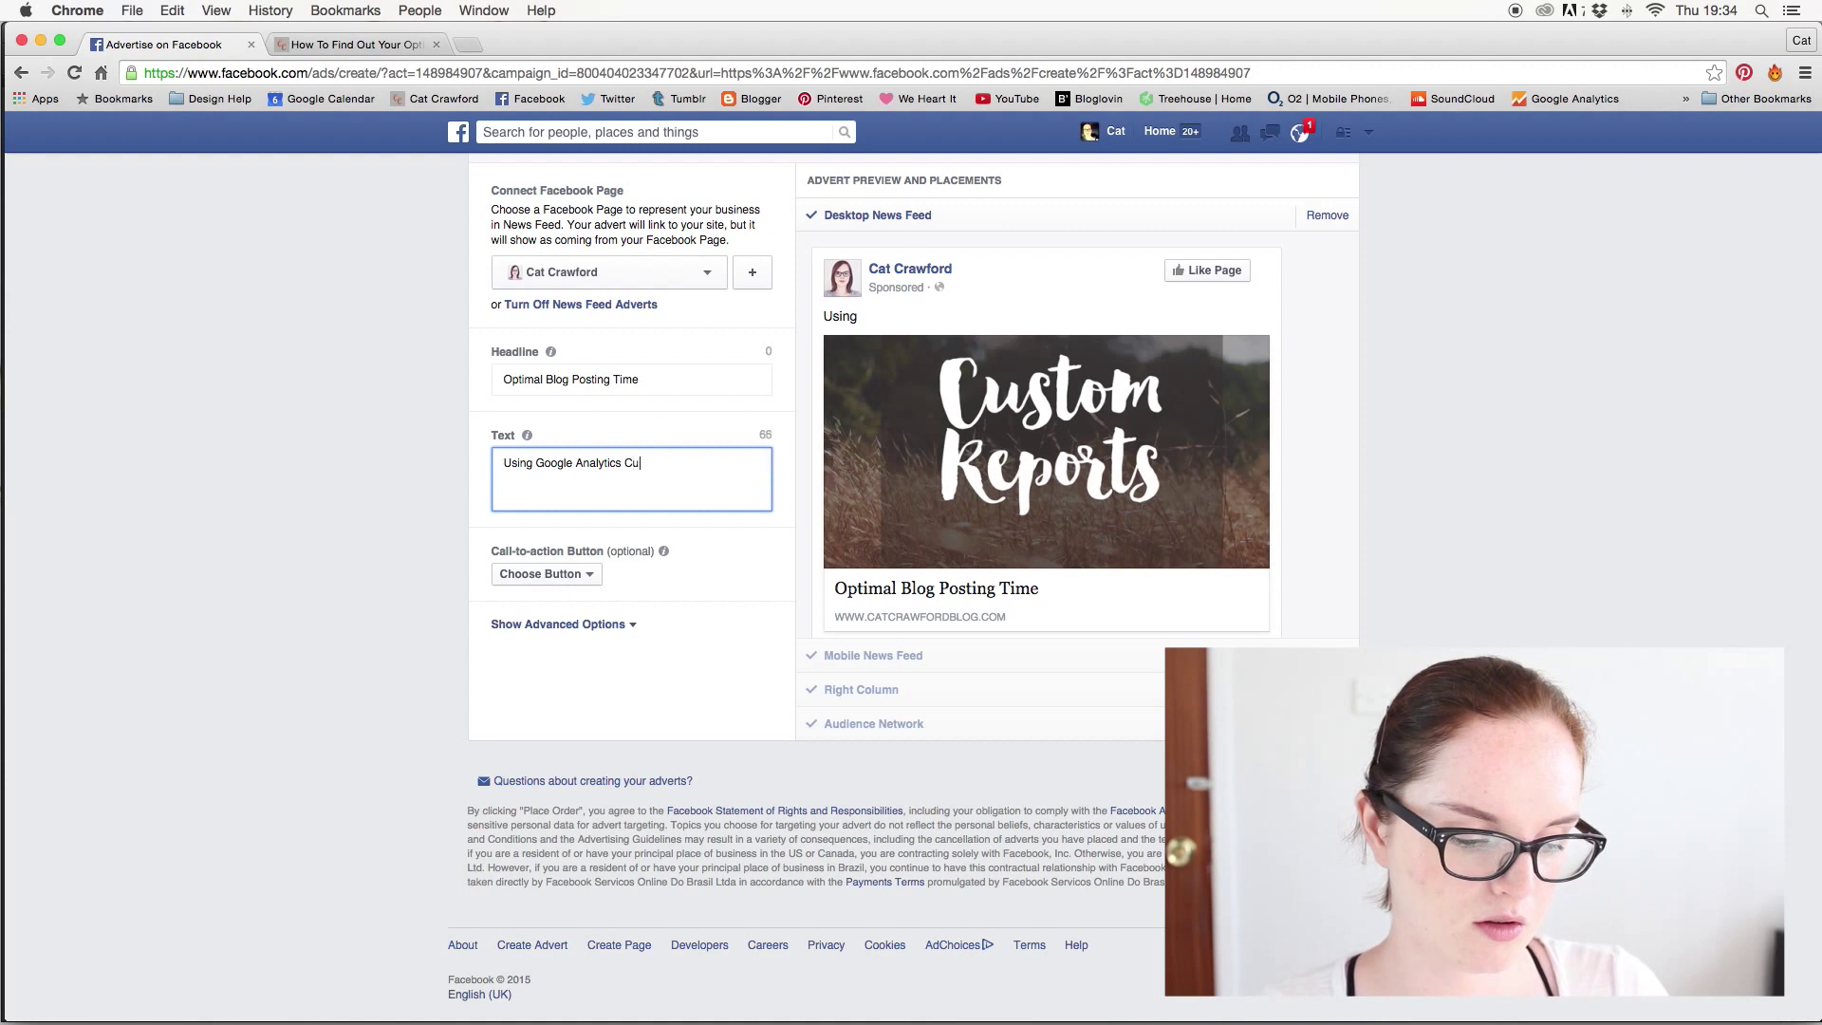
text(eports to)
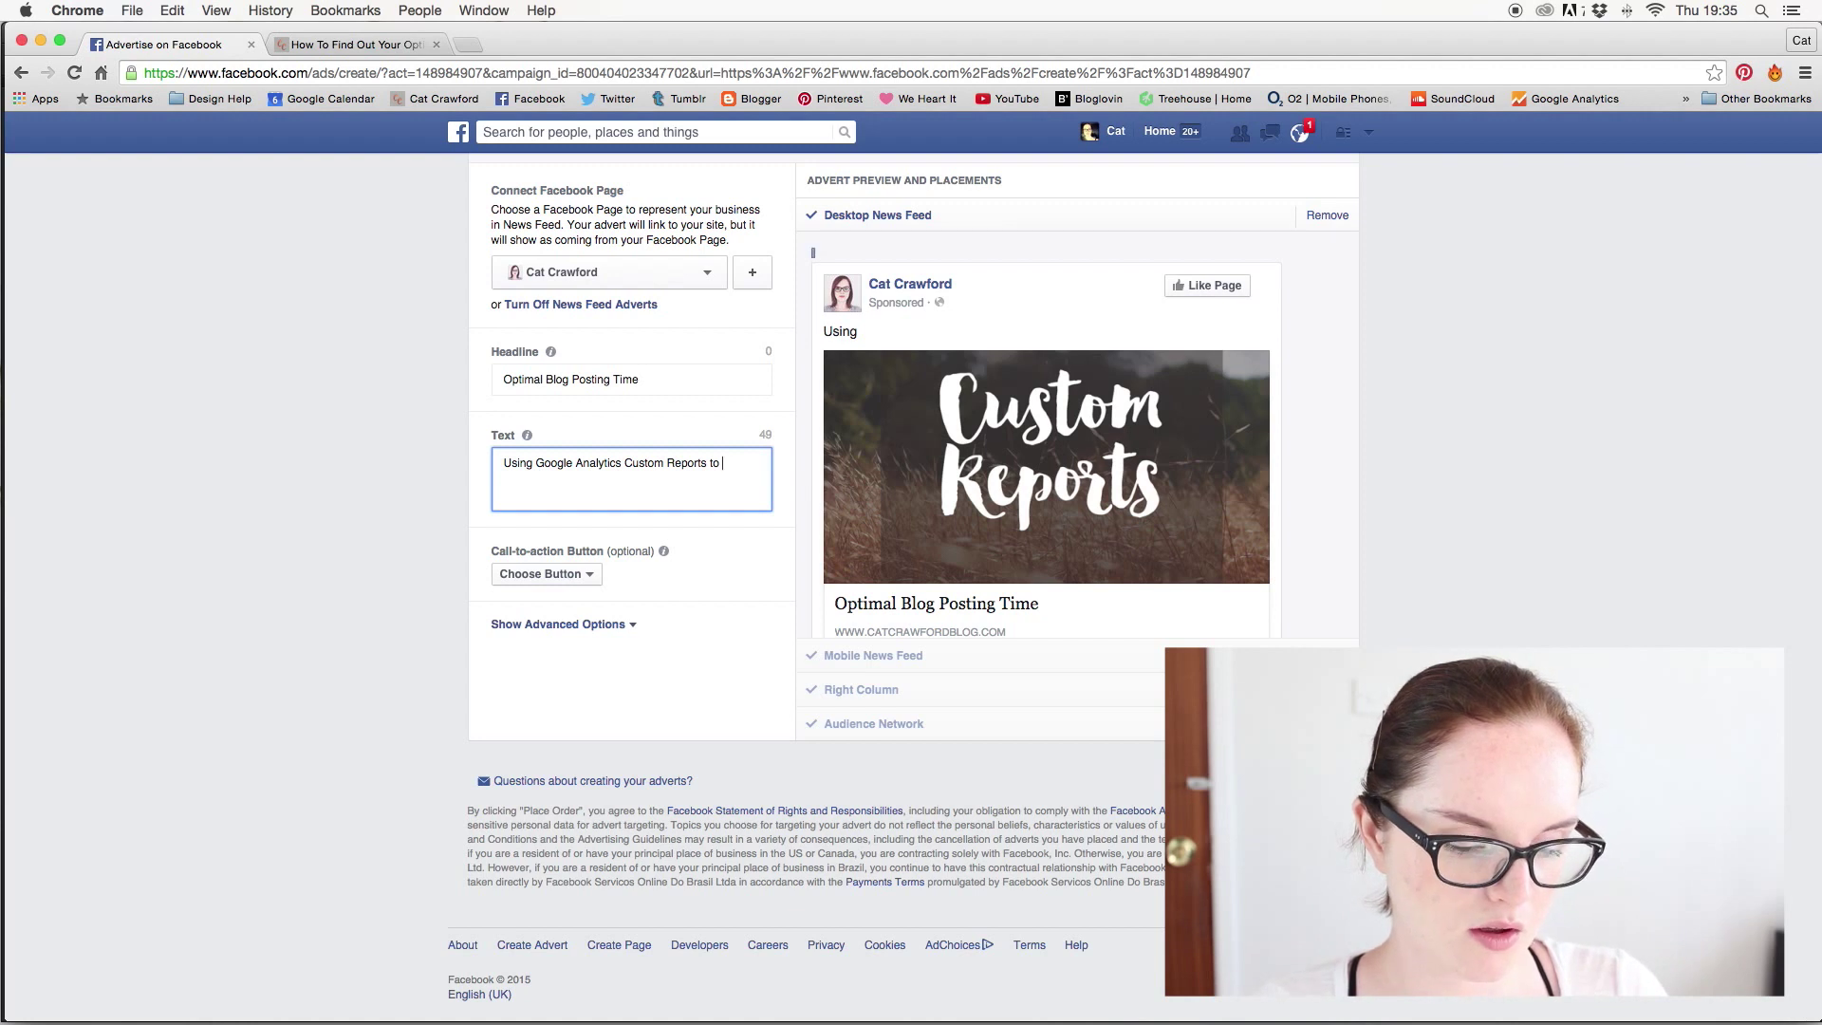
- Change "Custom Reports" to lower case in the advert text and complete the sentence with "find out optimal blog posting times!"
click(672, 463)
key(BackSpace)
text(r)
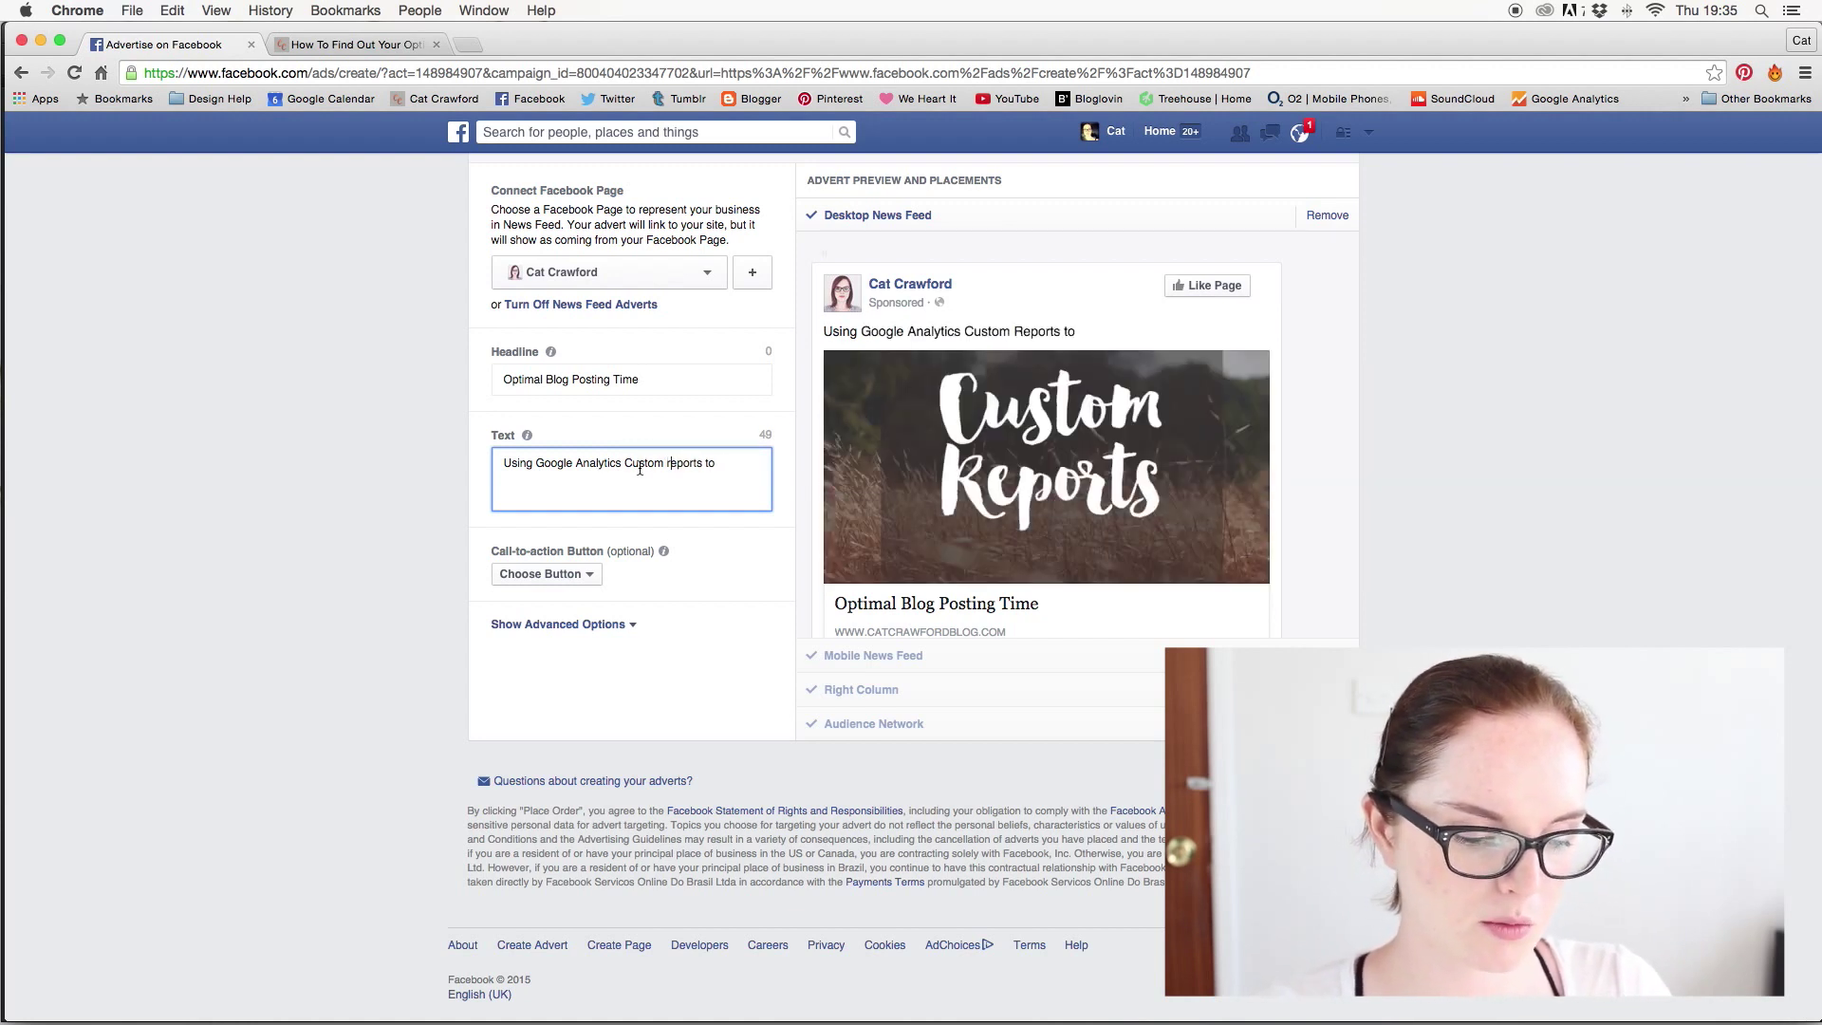
key(BackSpace)
text(custom reports to )
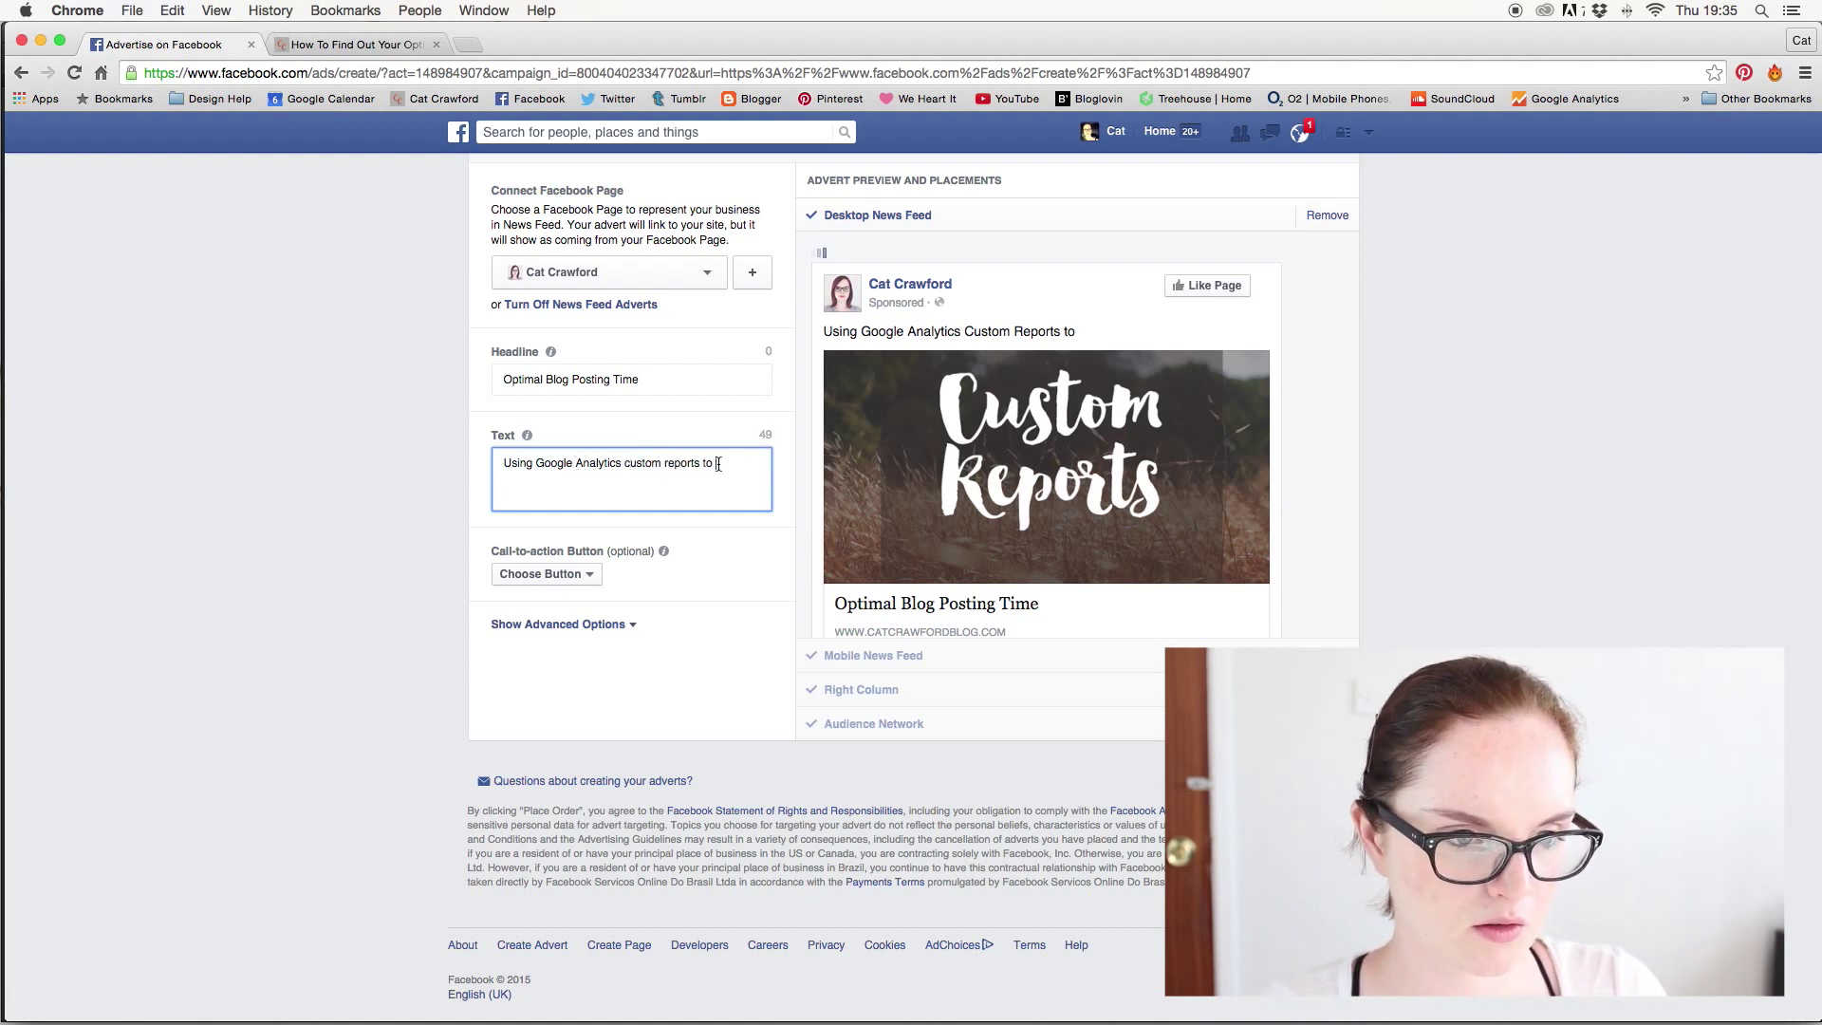
text(find out optimal blog posting )
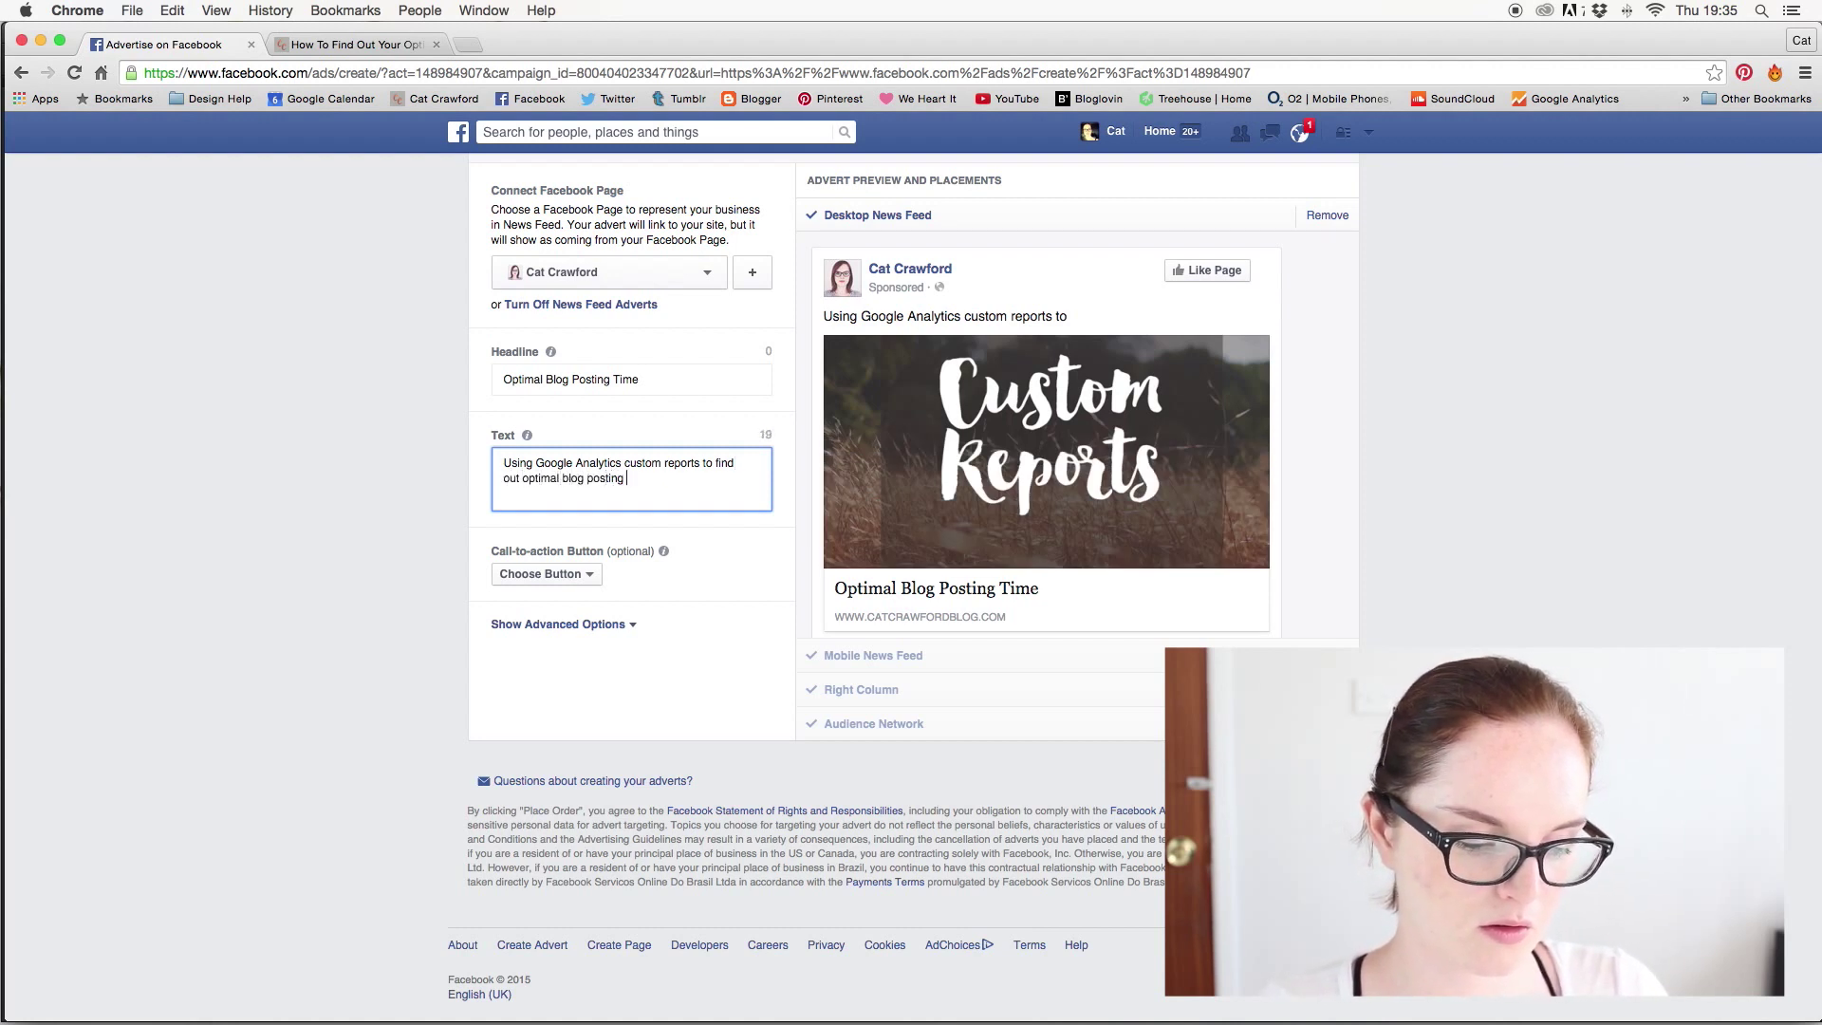
text(times!)
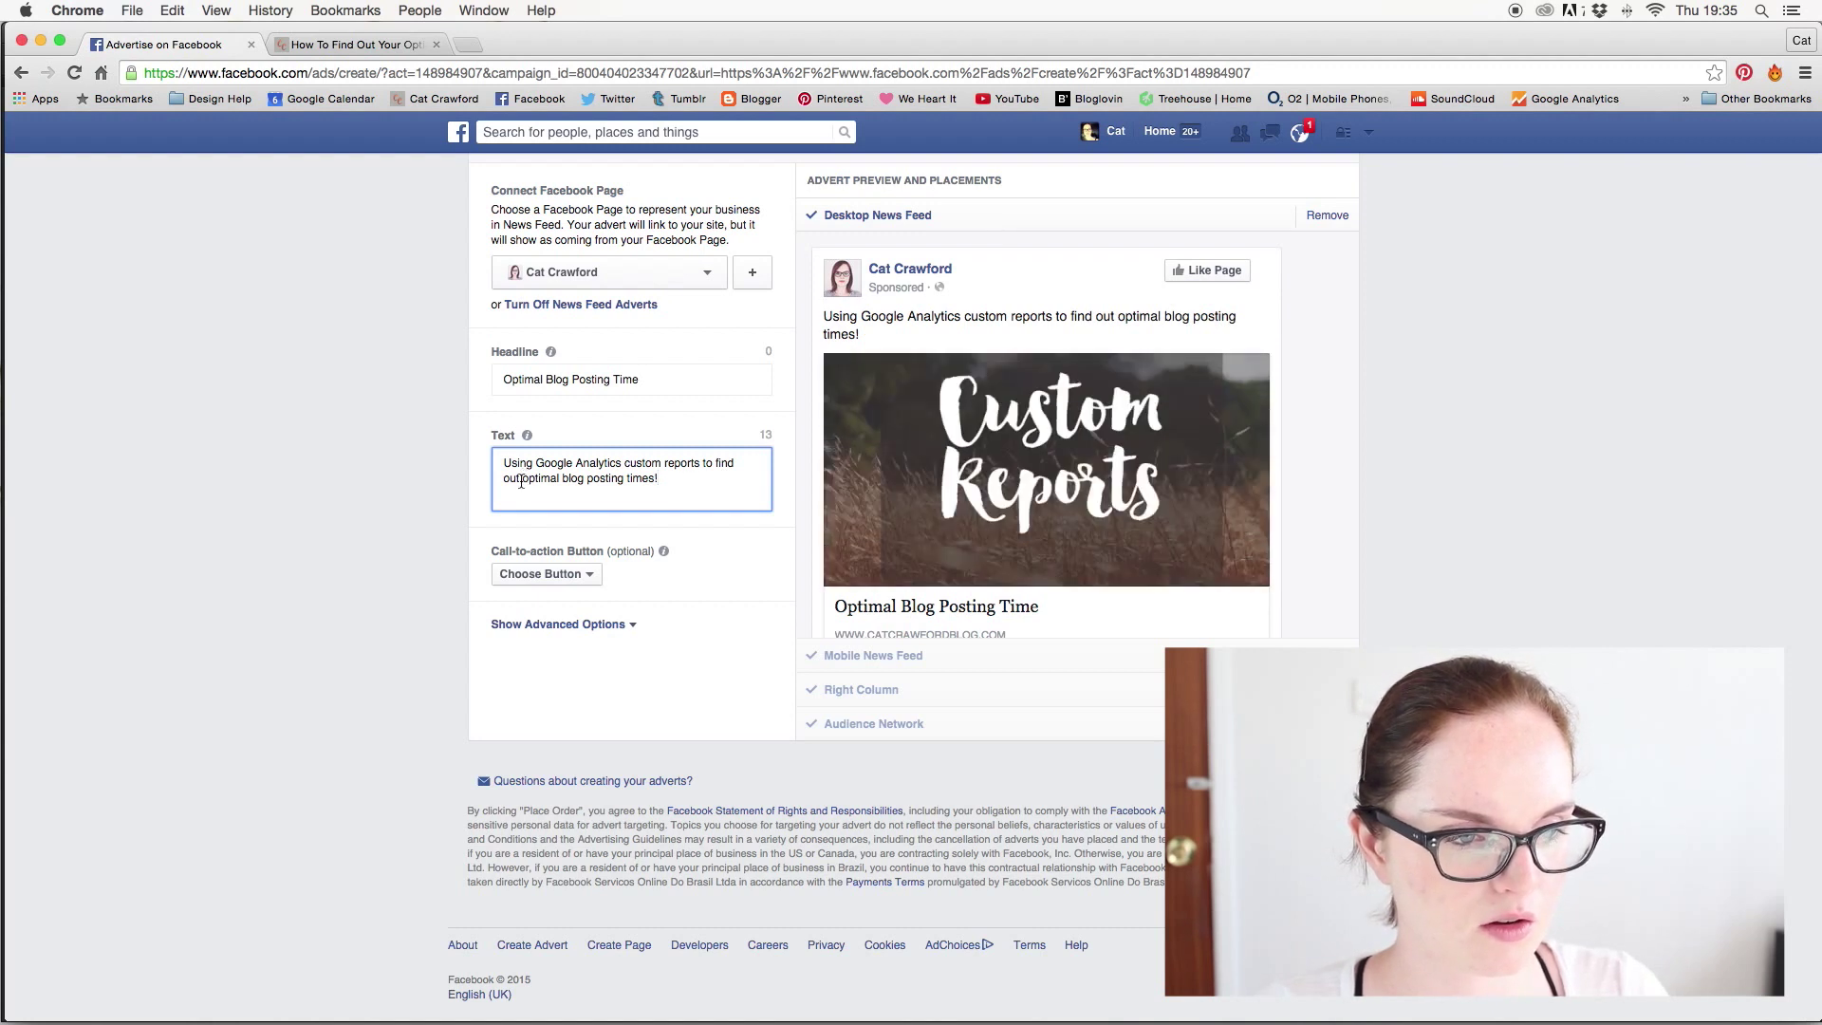
- Replace "out" with "your" in the advert text so it reads "to find your optimal blog posting times!"
key(BackSpace)
key(BackSpace)
key(BackSpace)
text(your)
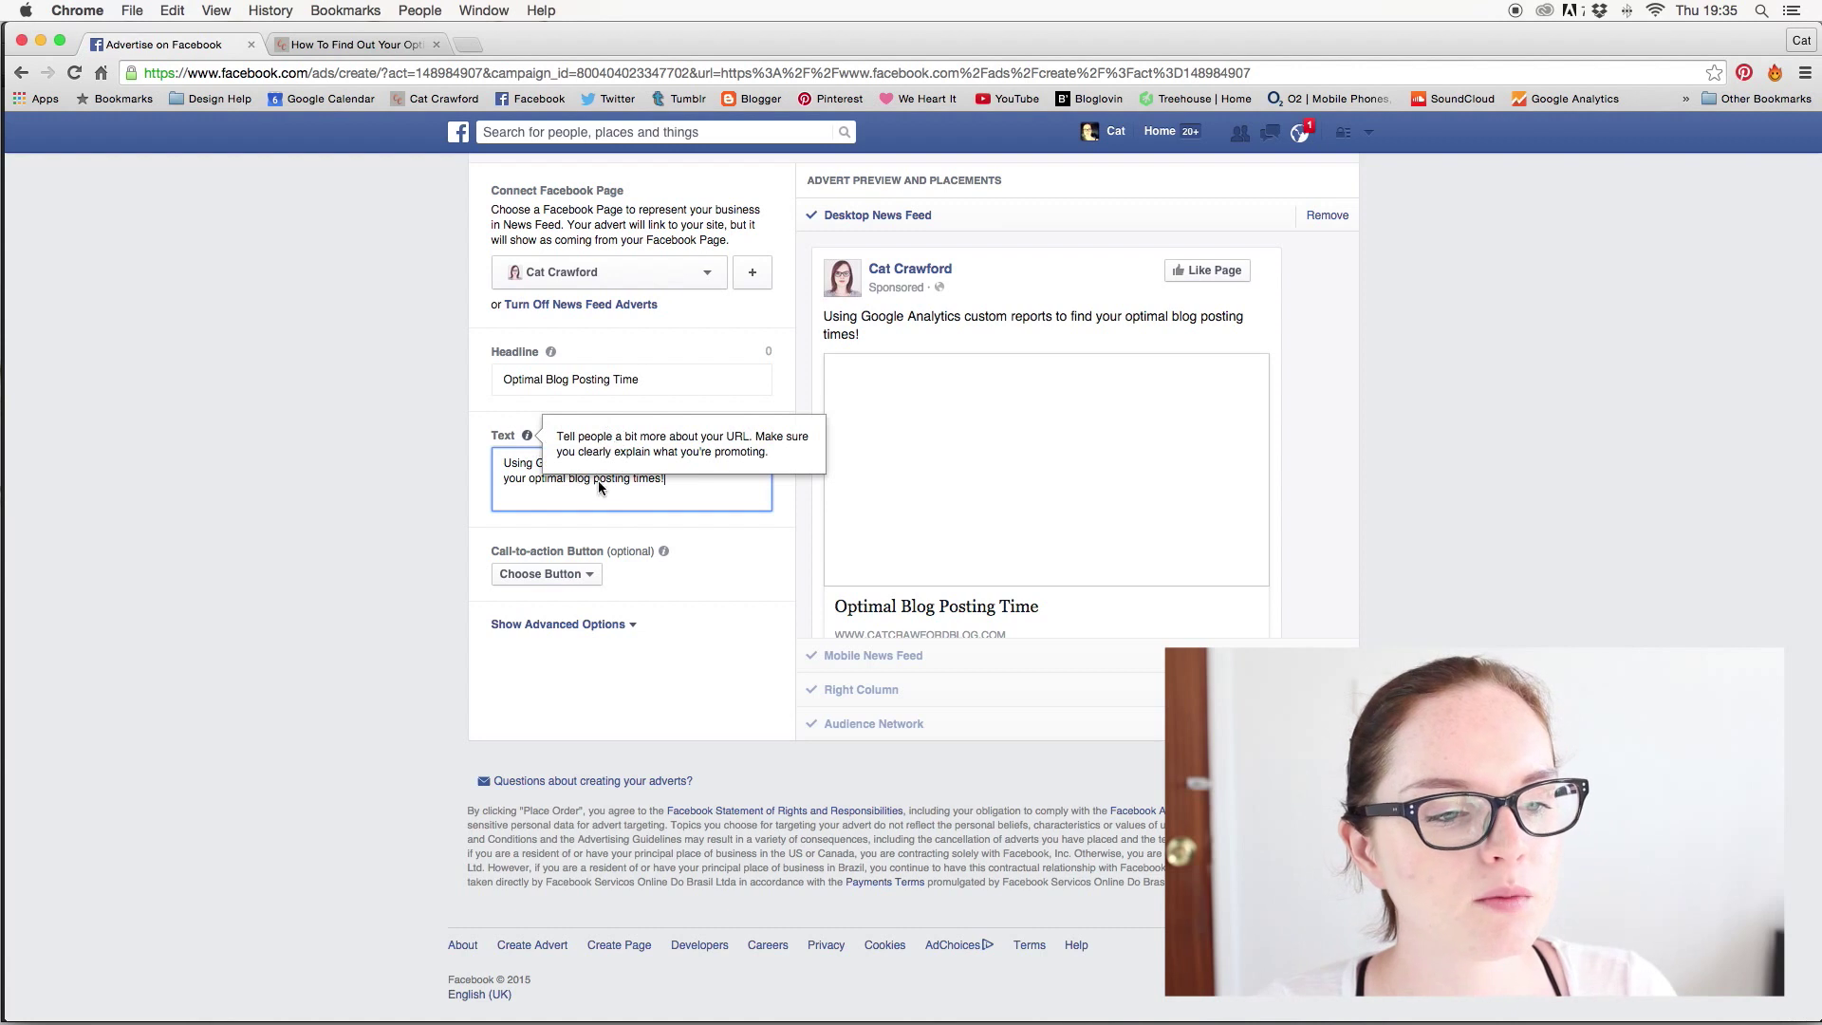
key(super+a)
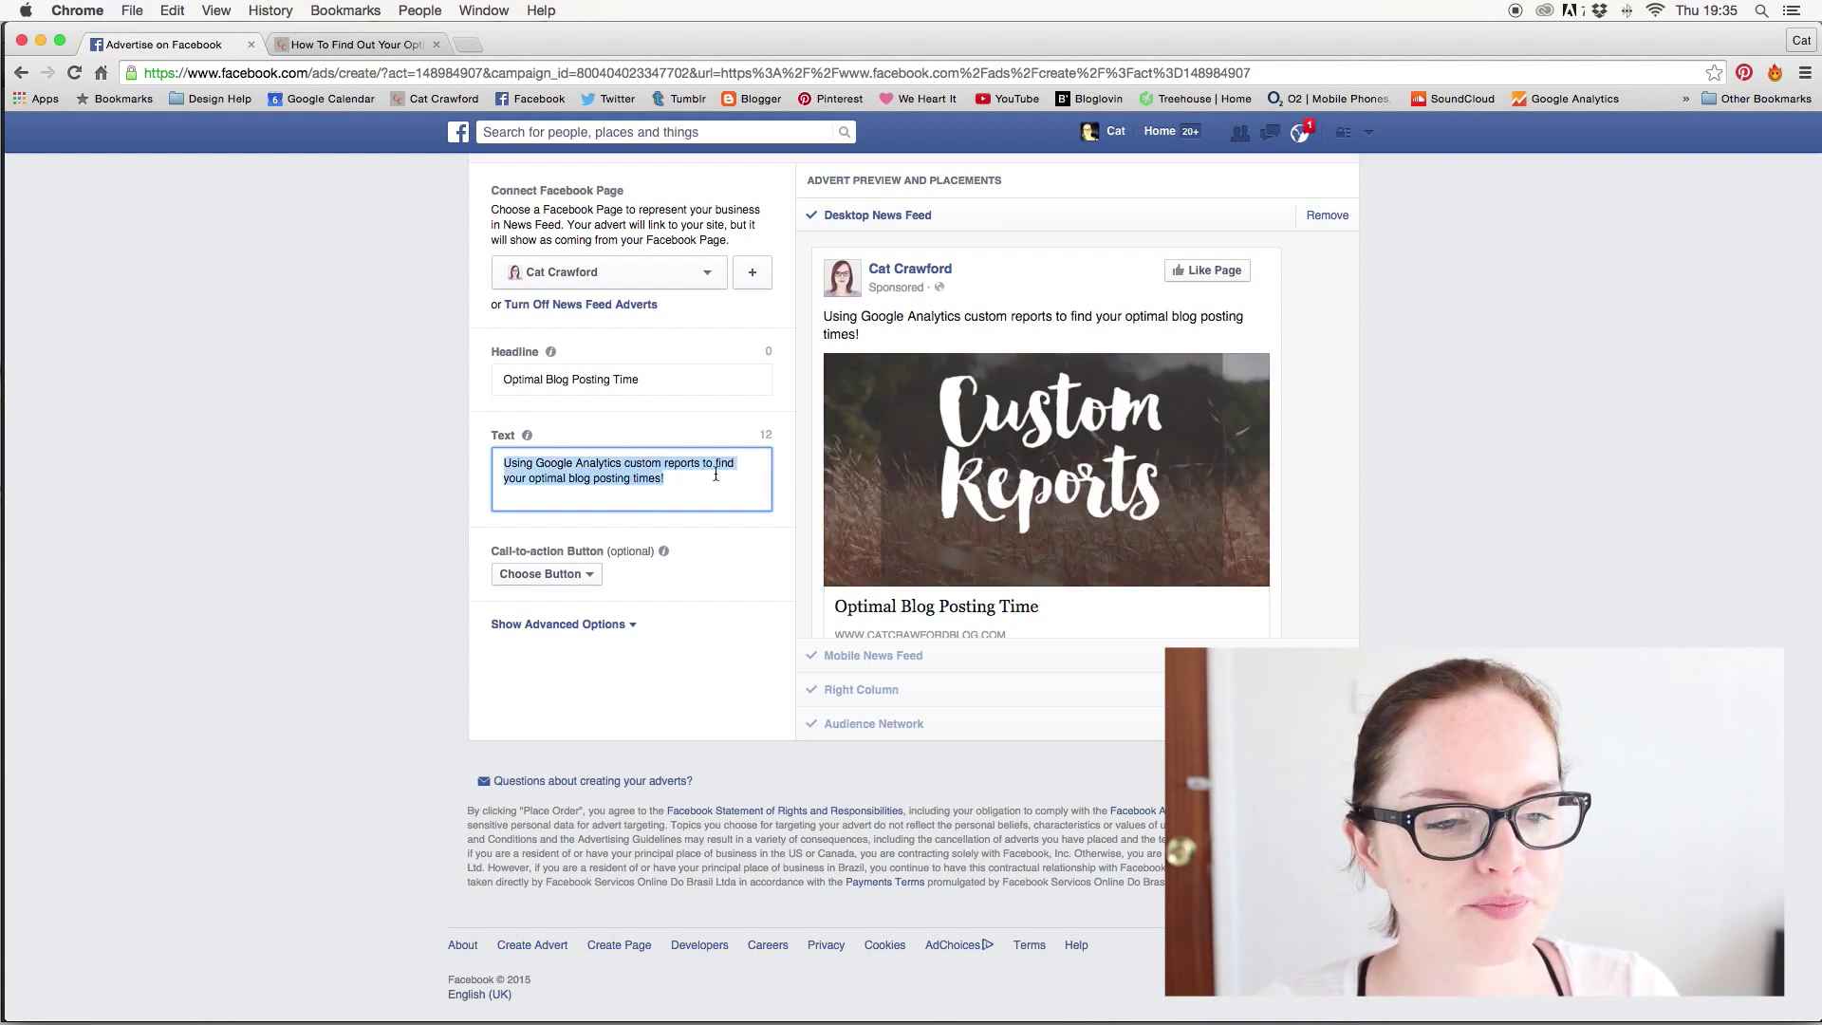
click(656, 492)
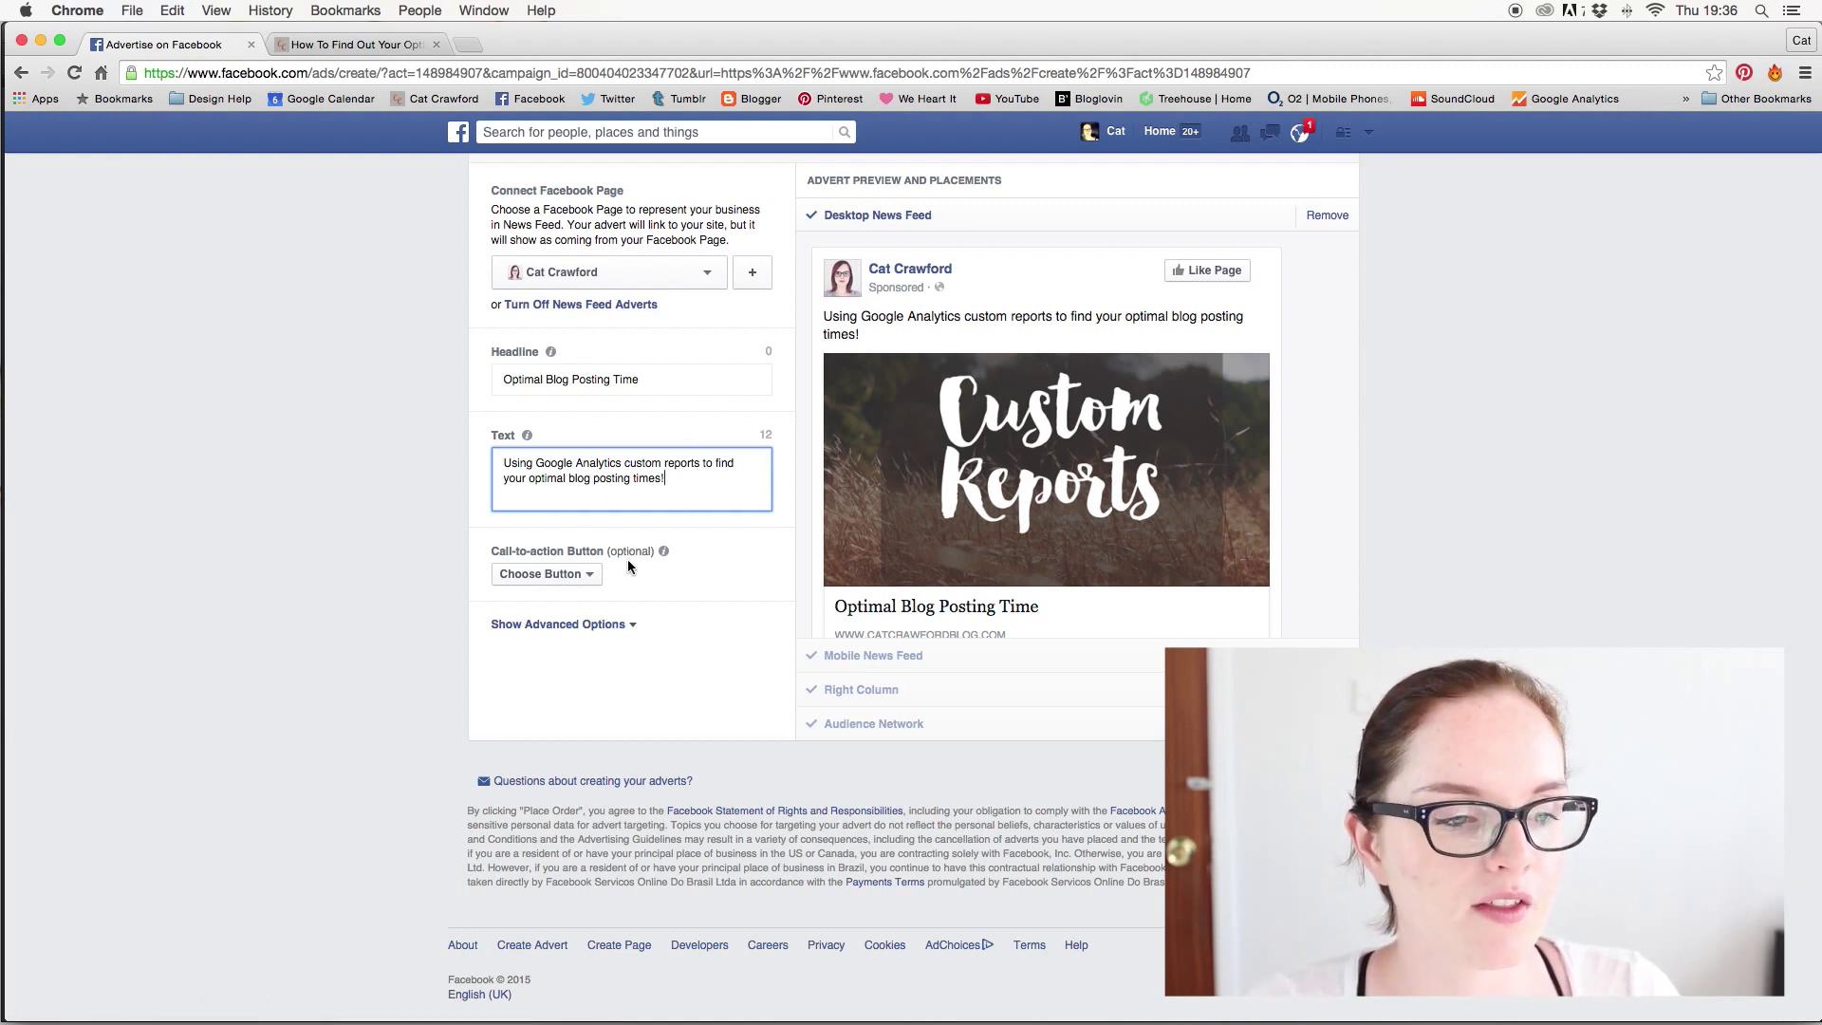
- Set the advert's call-to-action button to Learn More and check it in the Desktop News Feed preview
click(554, 581)
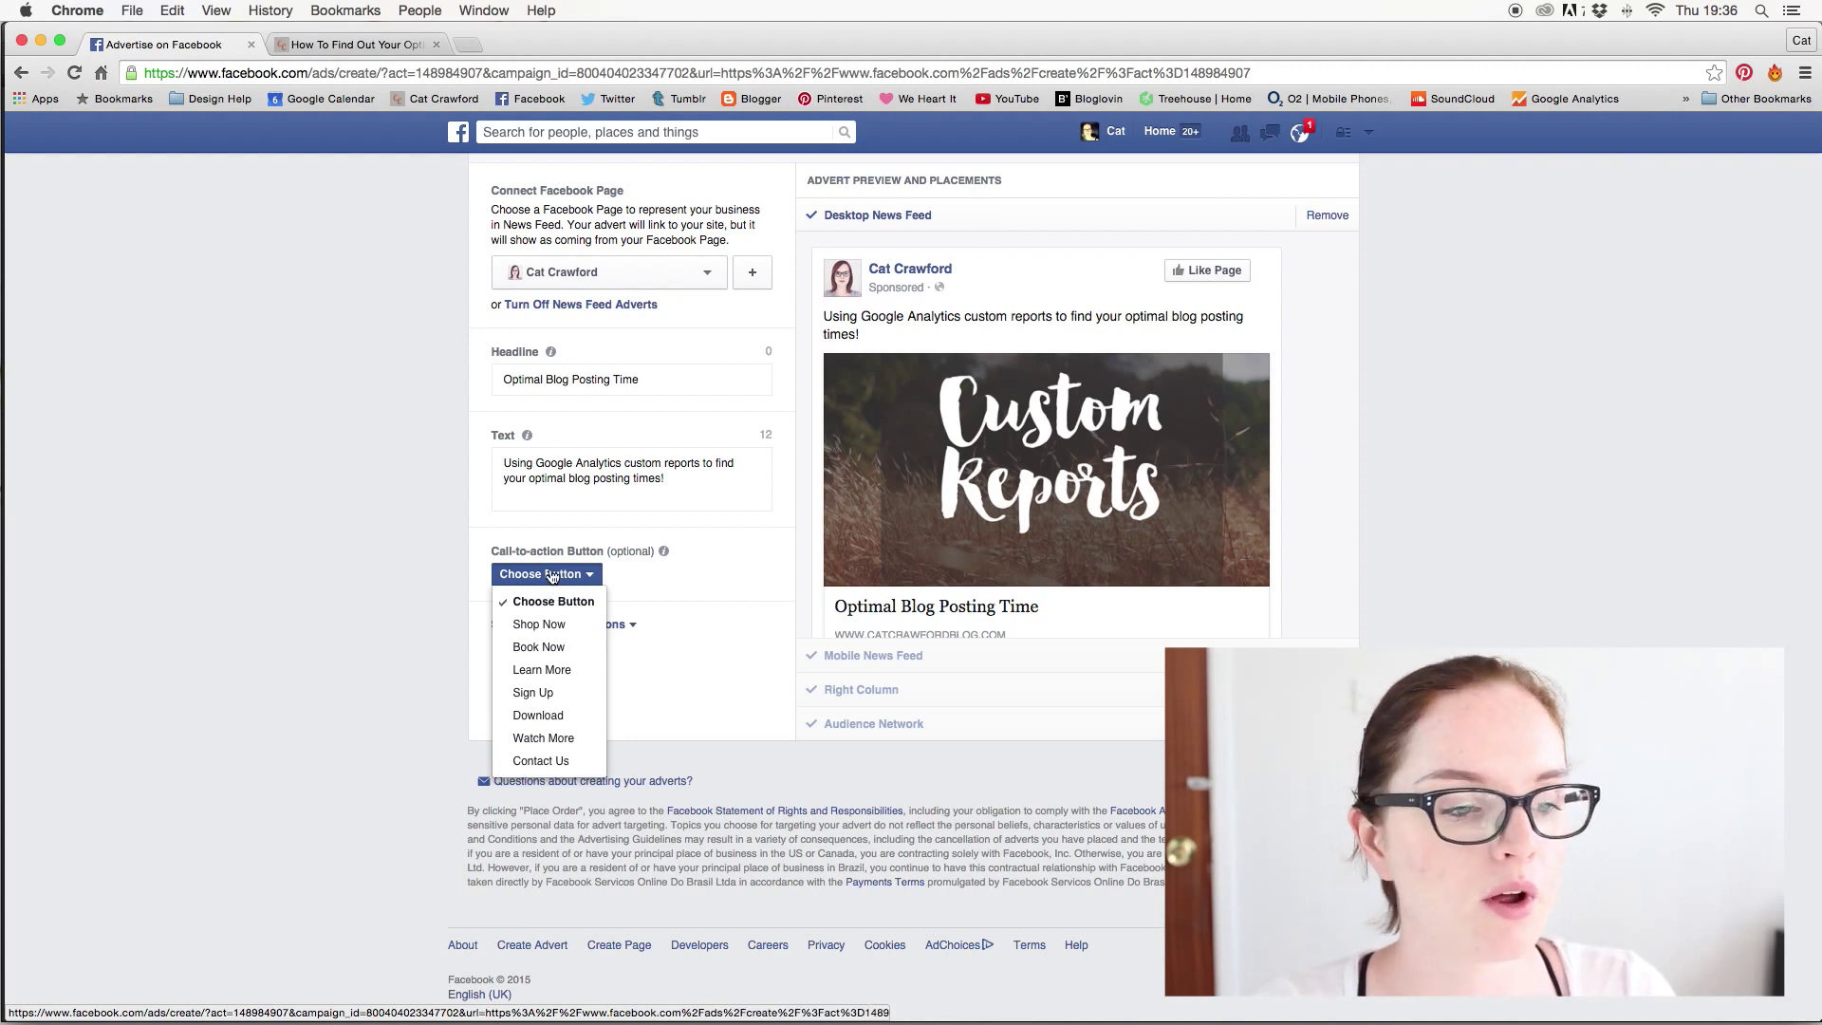
click(579, 671)
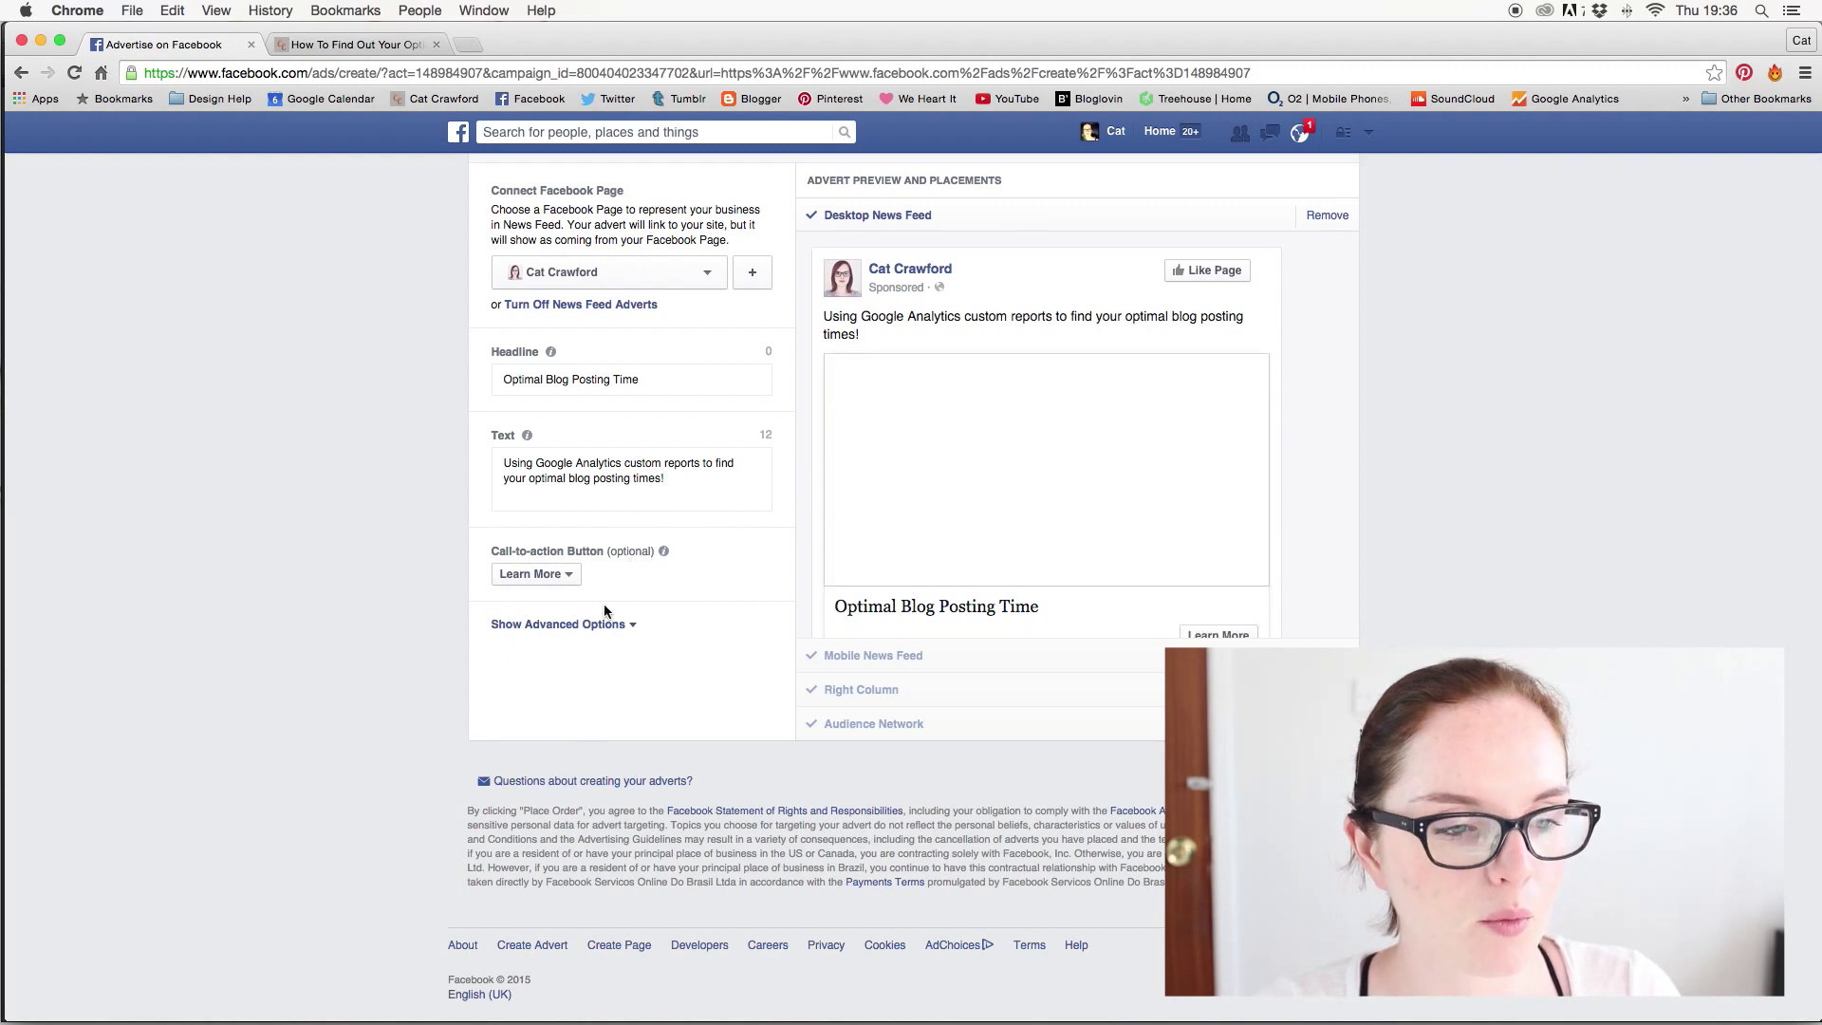
scroll(1217, 575, down, 2)
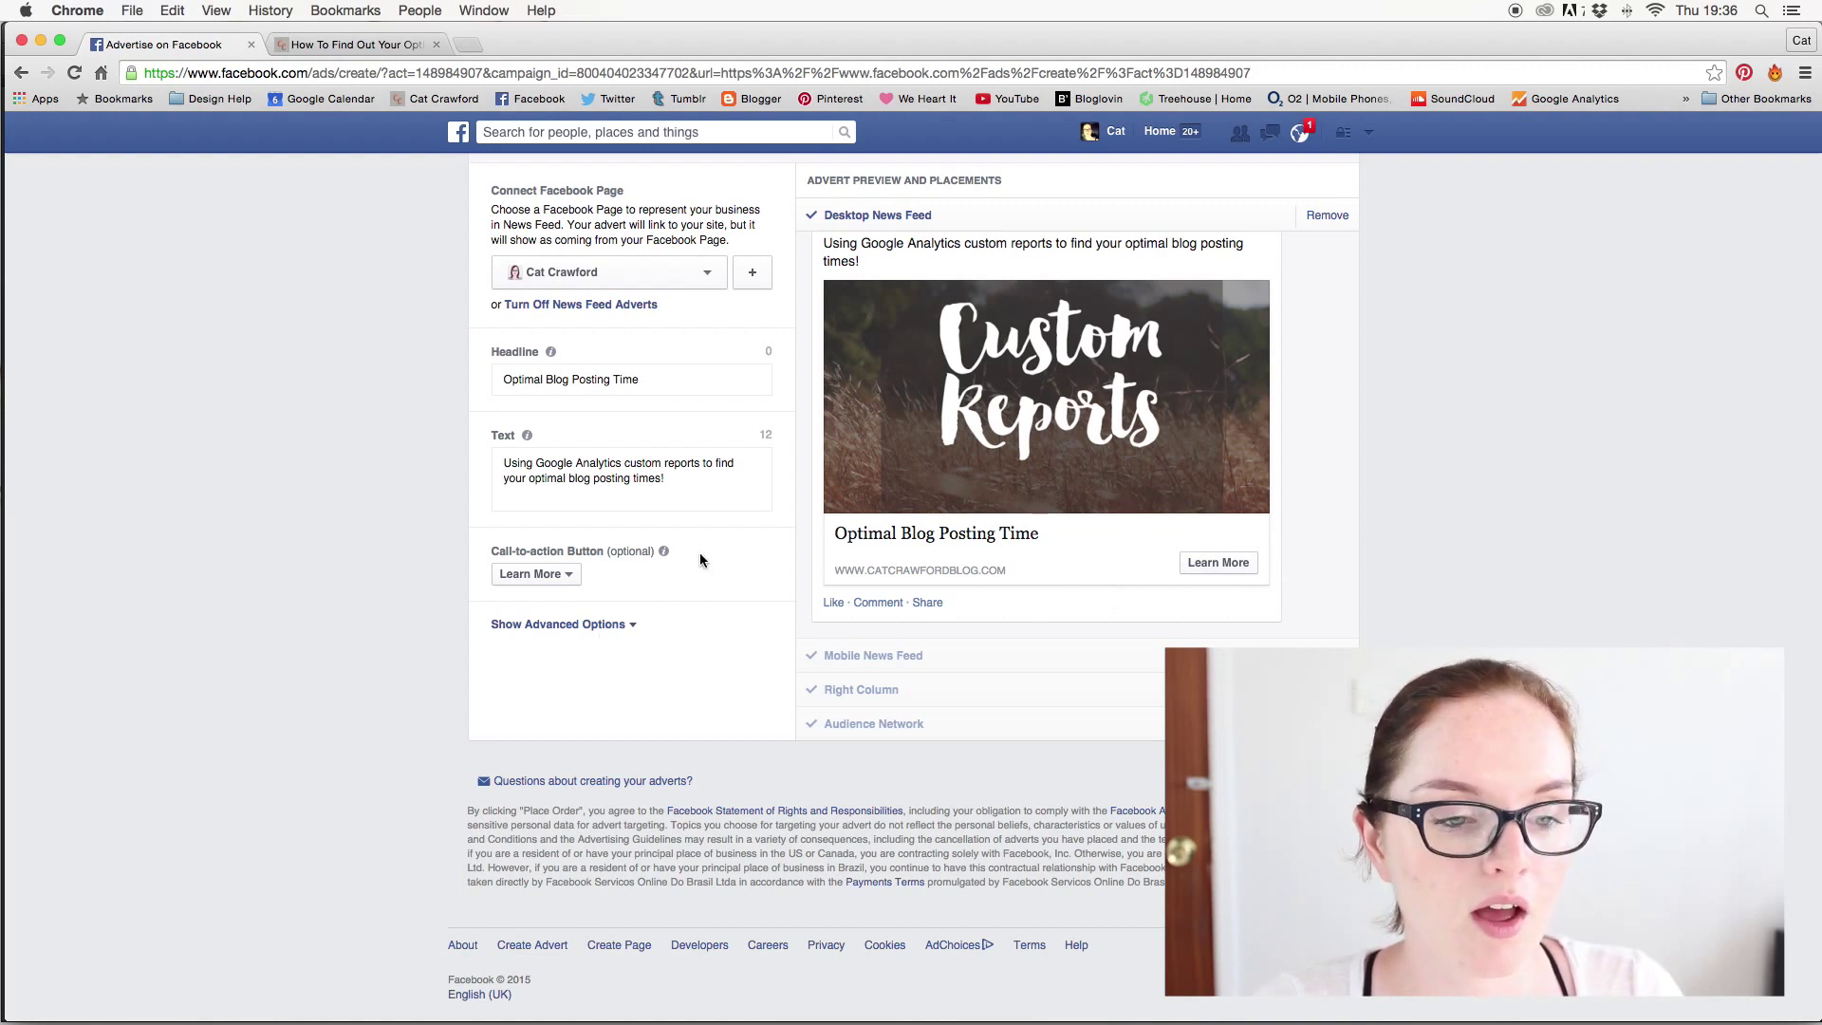
- Review how the advert's text, image and headline look in the Desktop News Feed, Mobile News Feed and Right Column previews
scroll(702, 560, up, 3)
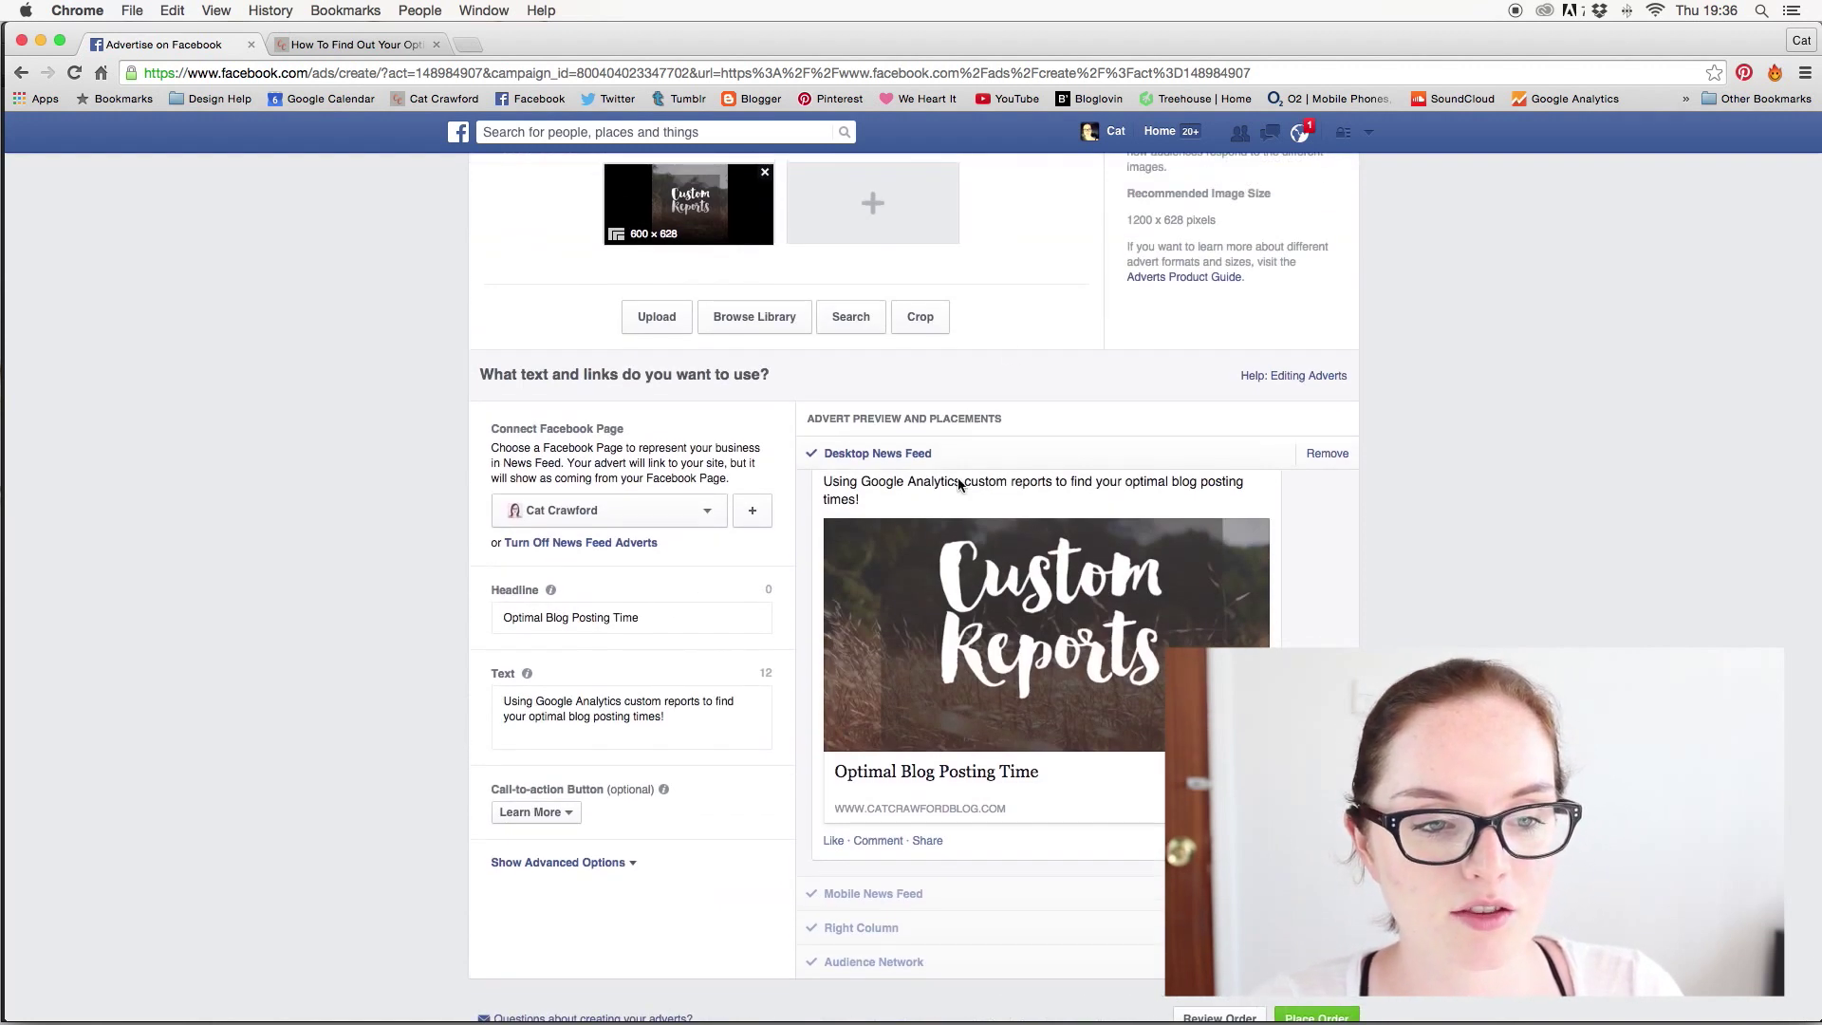
scroll(1192, 506, down, 1)
scroll(1192, 506, down, 1)
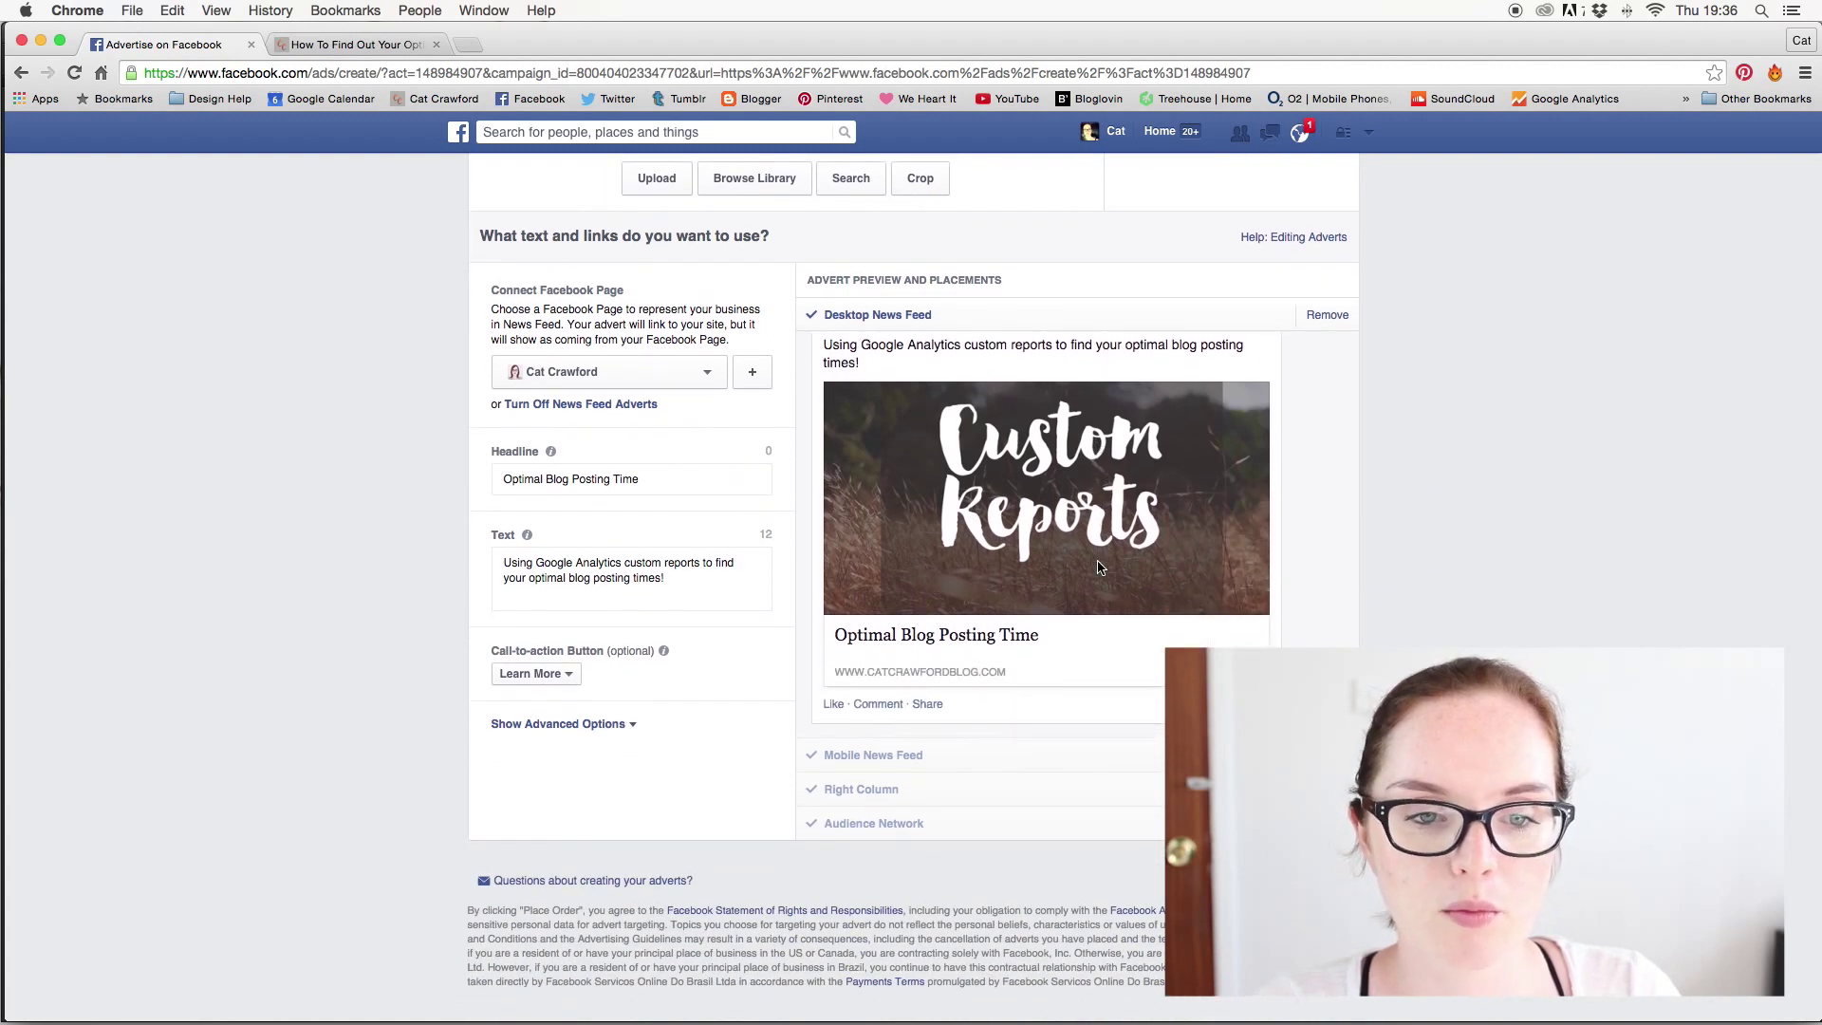
scroll(1099, 567, down, 2)
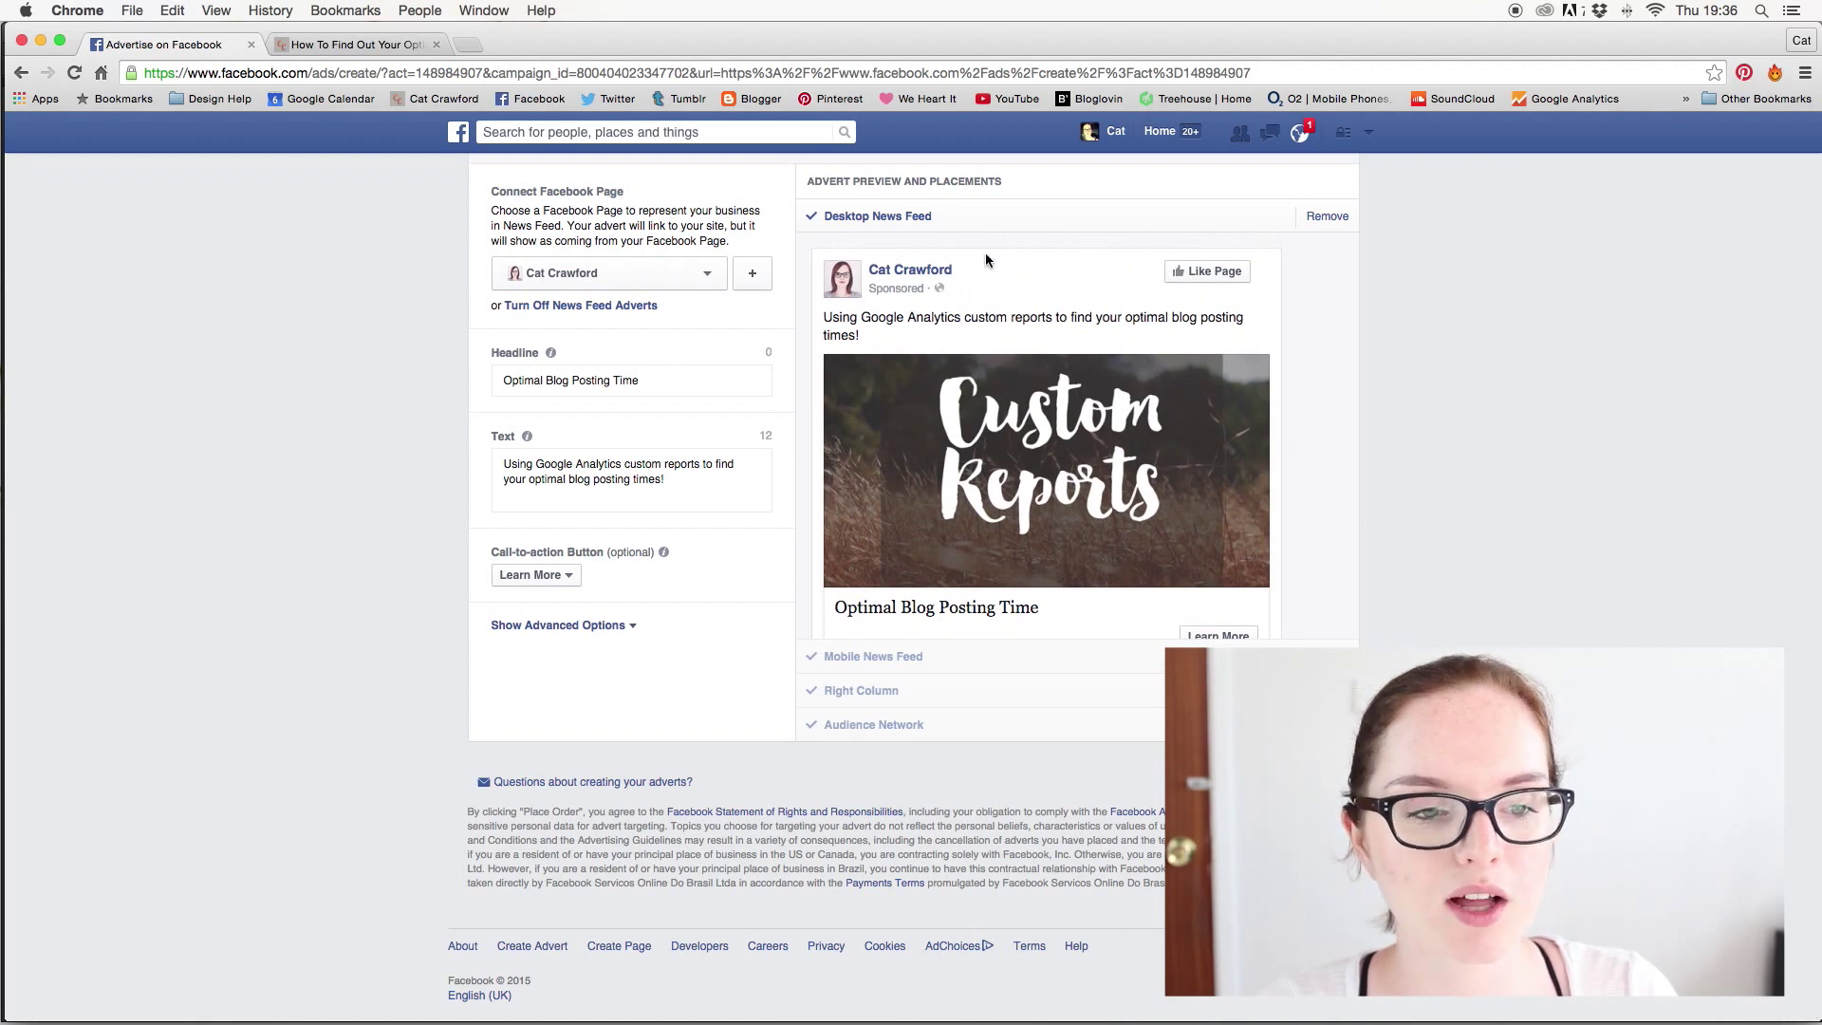
scroll(1159, 439, down, 2)
scroll(1160, 440, up, 3)
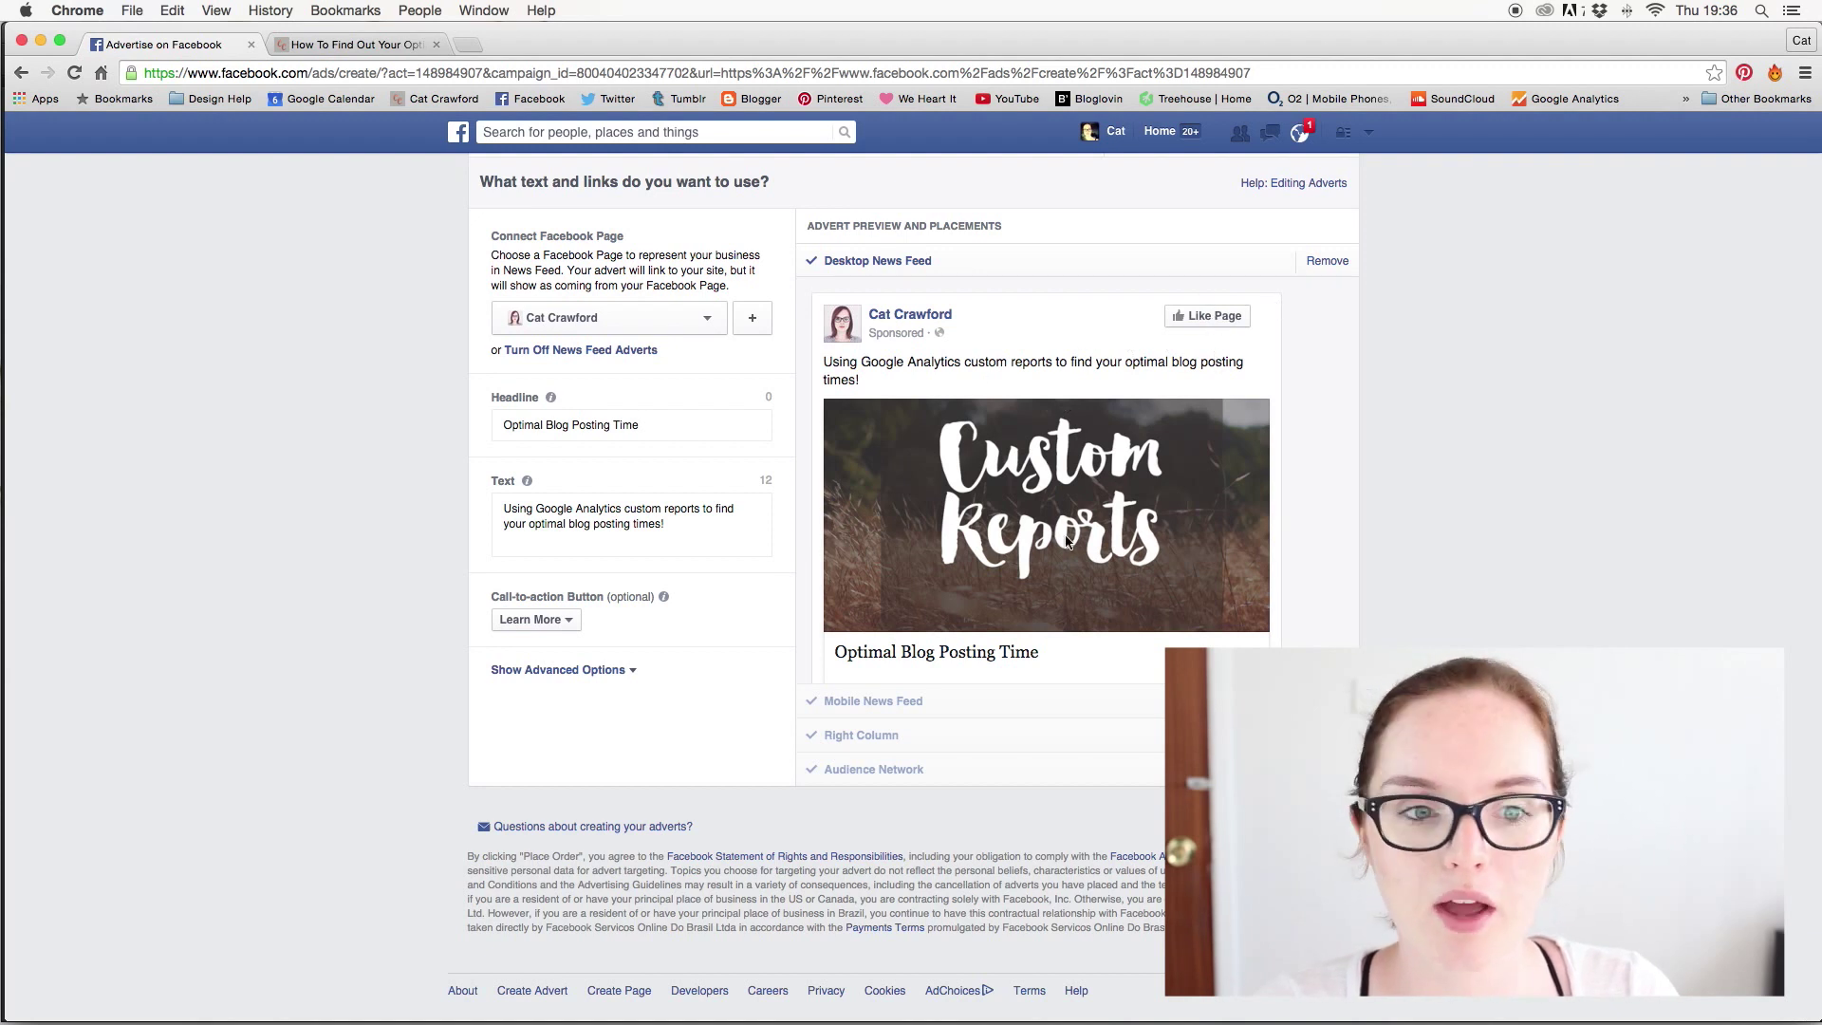
scroll(1068, 541, down, 3)
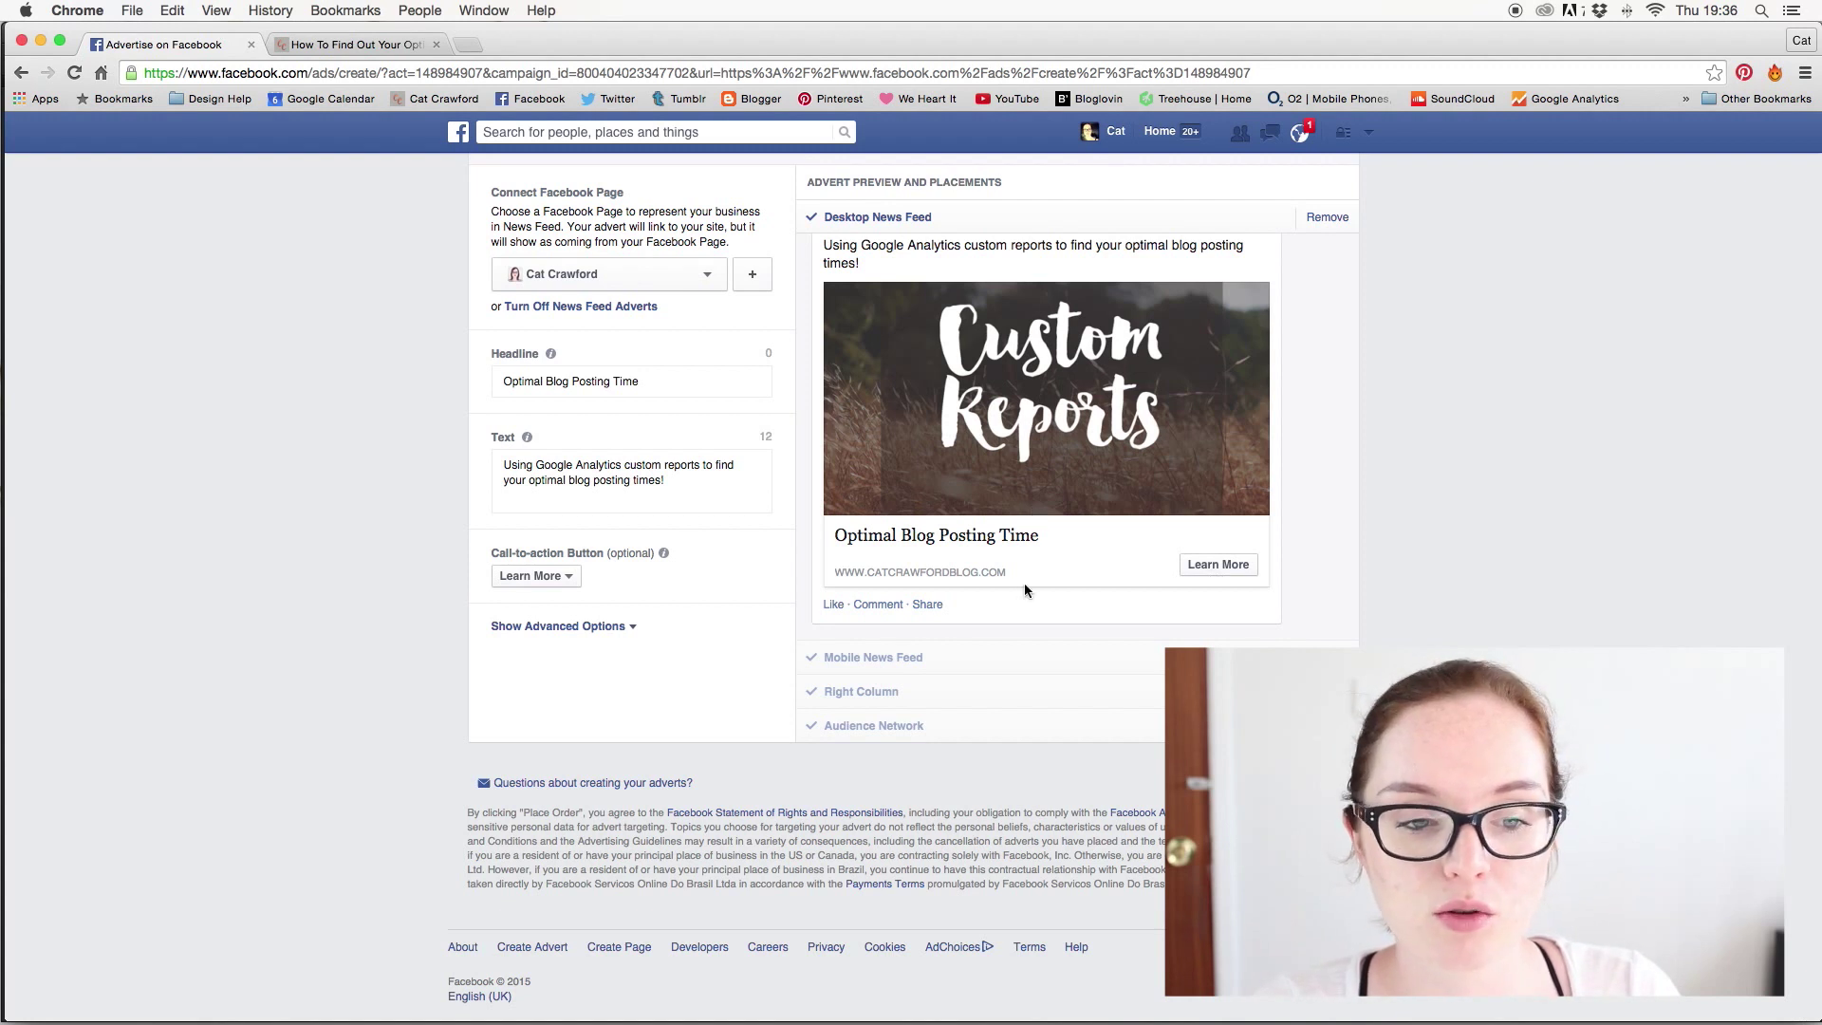
click(913, 662)
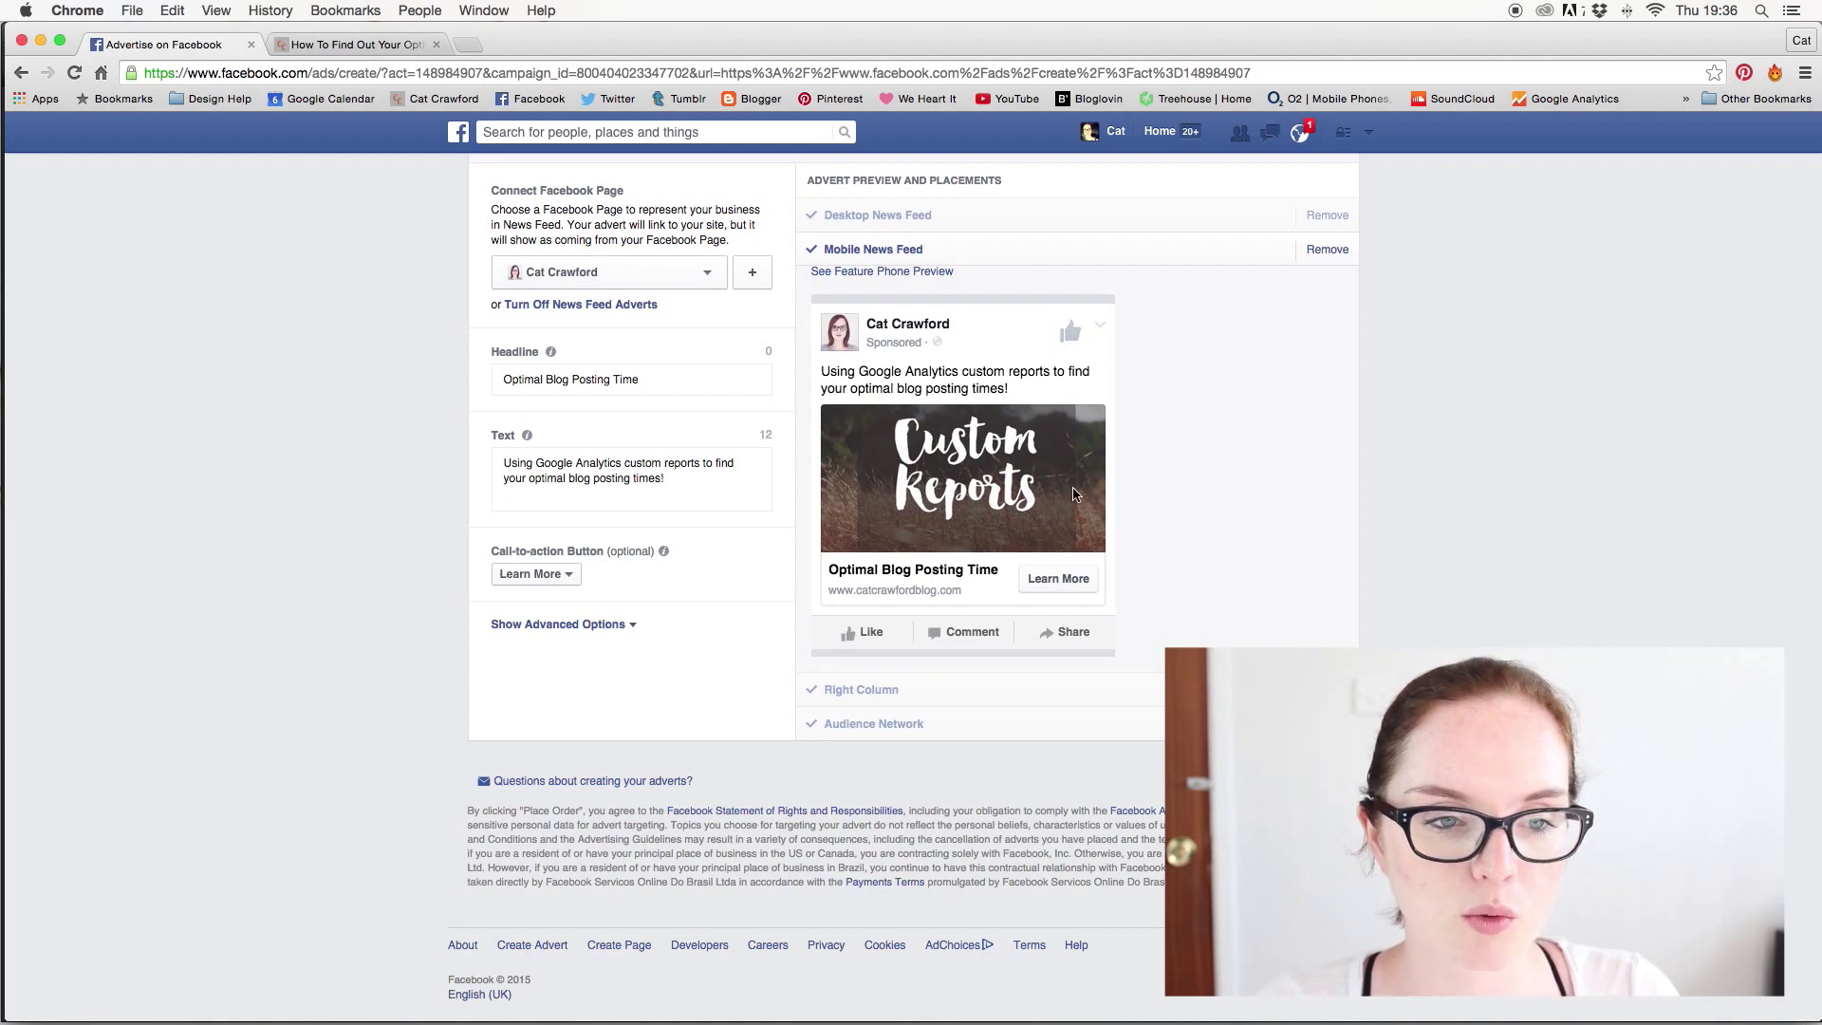
click(899, 693)
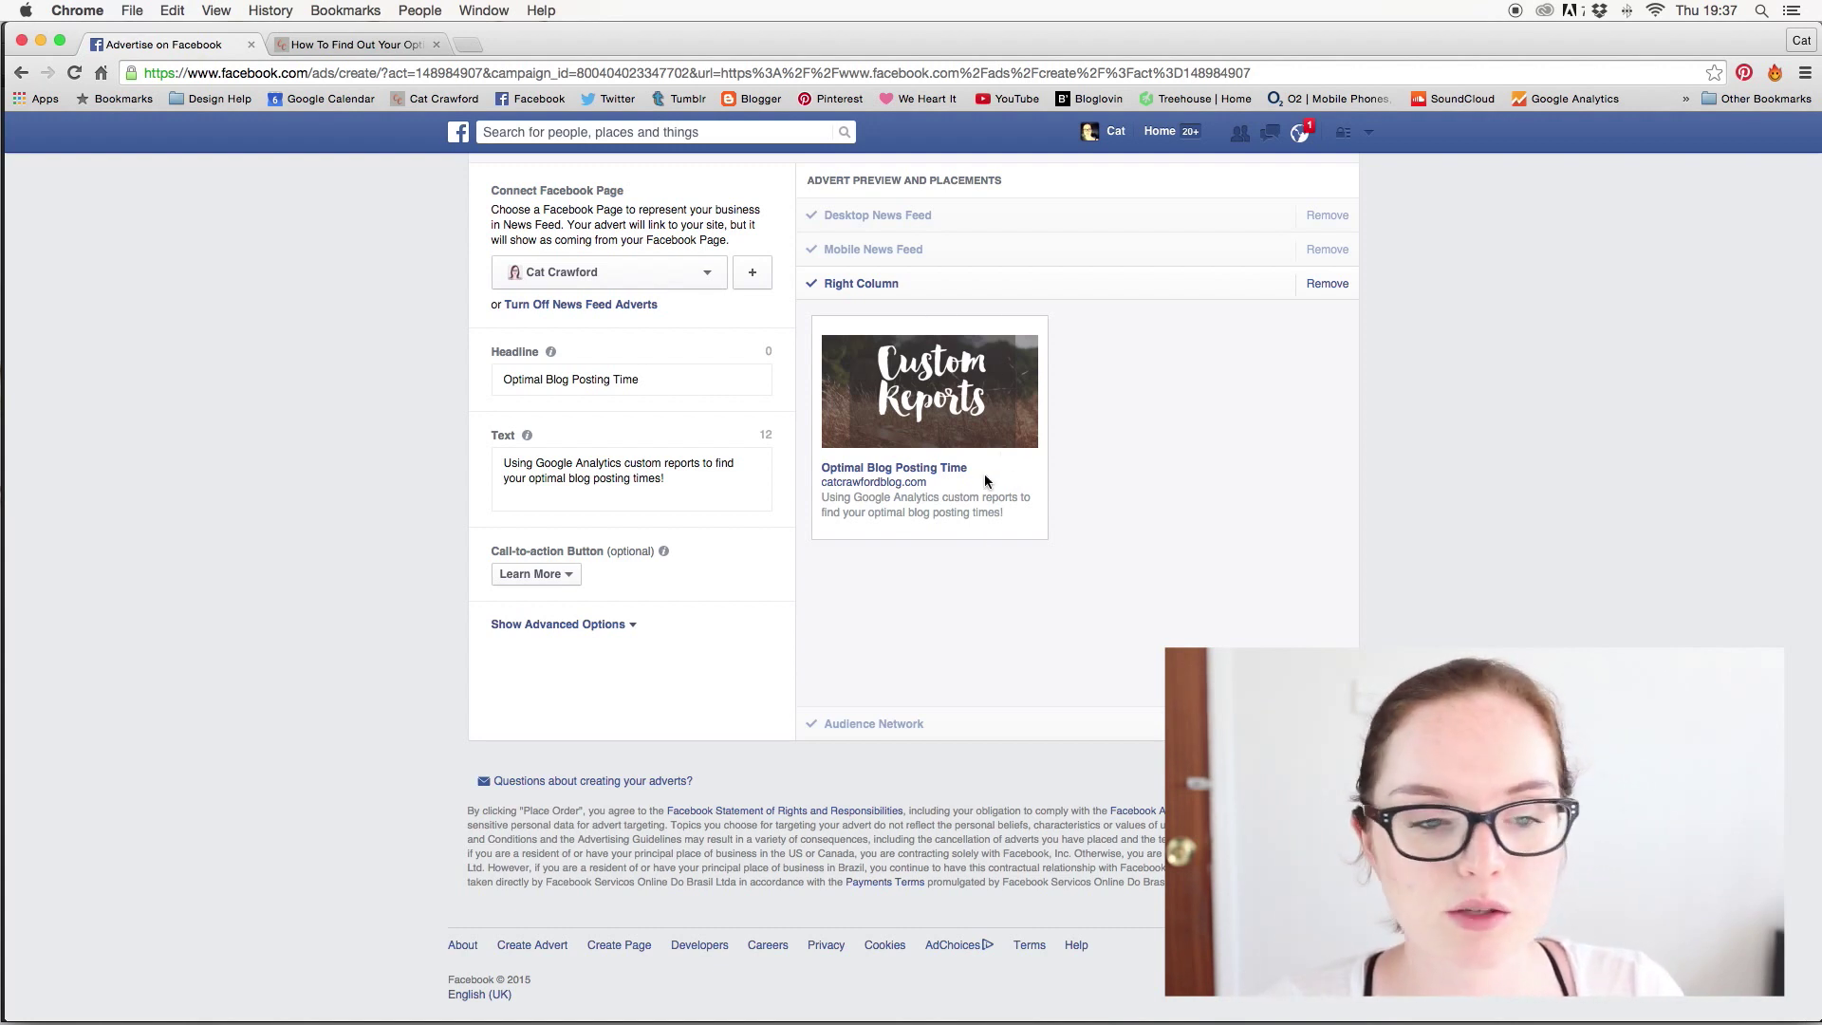
- Review how the advert looks in the Audience Network banner and full-screen previews
click(874, 723)
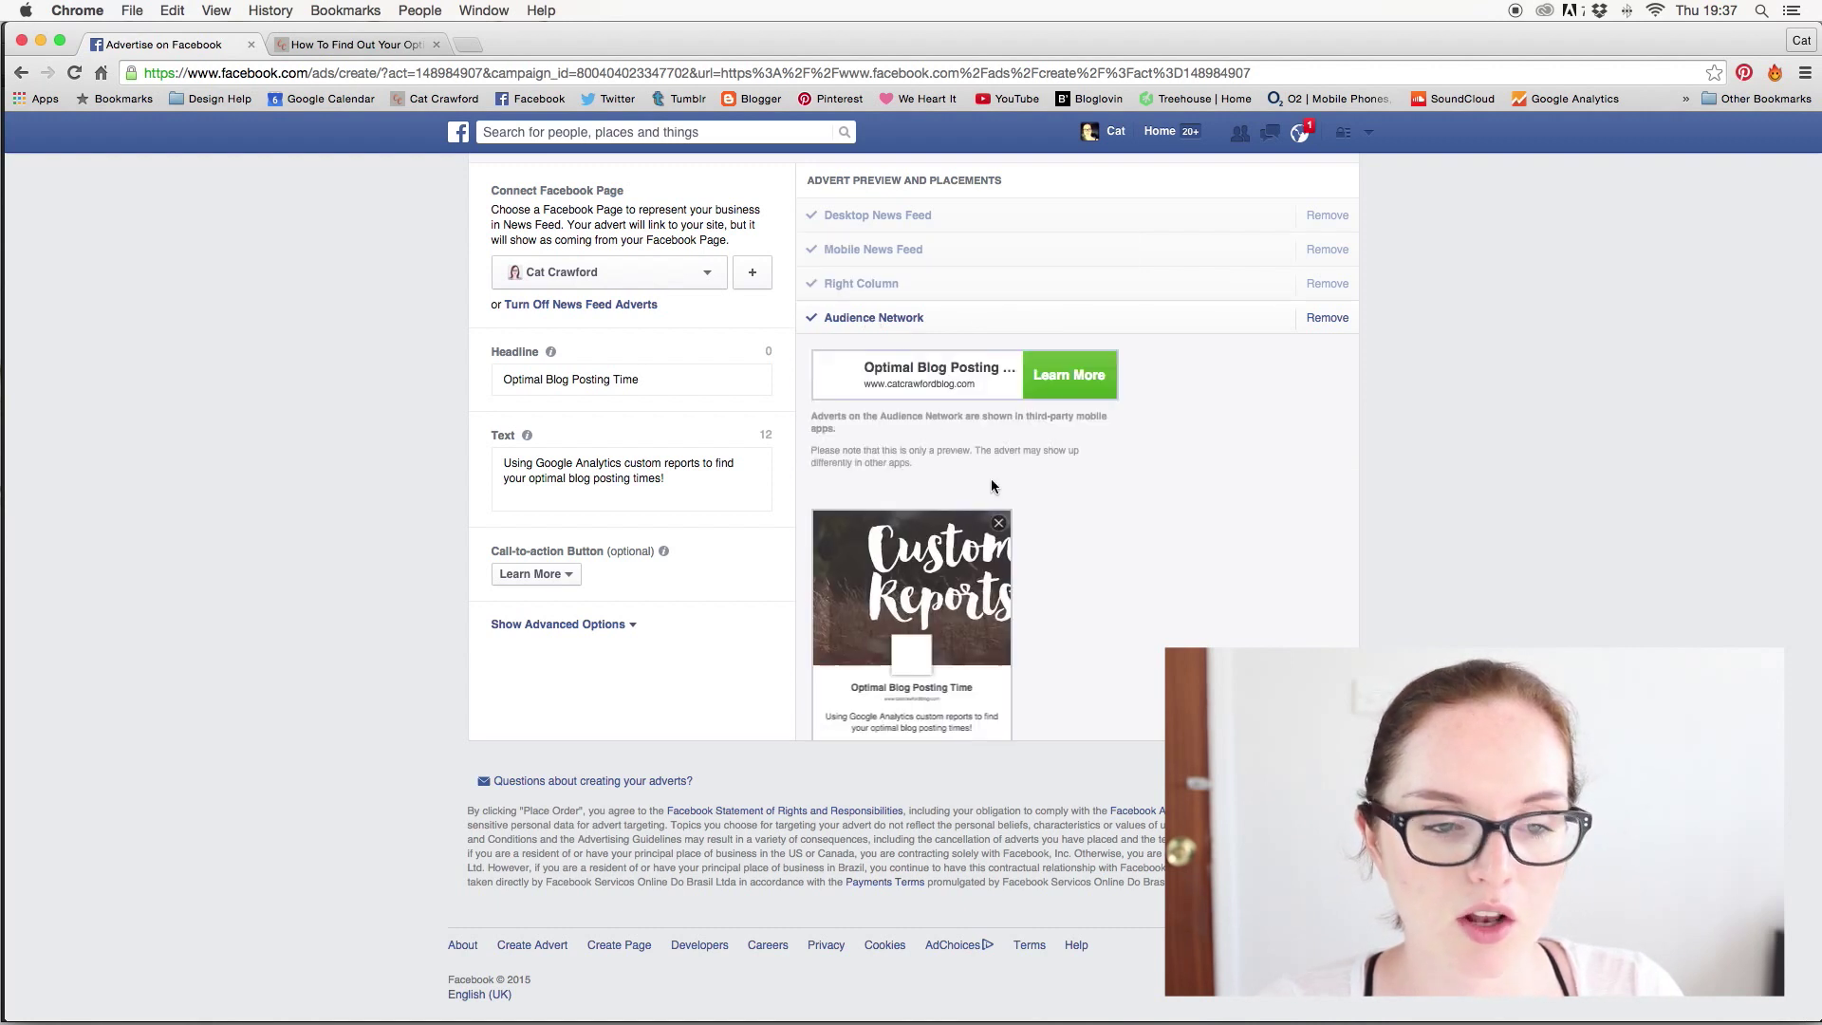
scroll(1048, 522, down, 3)
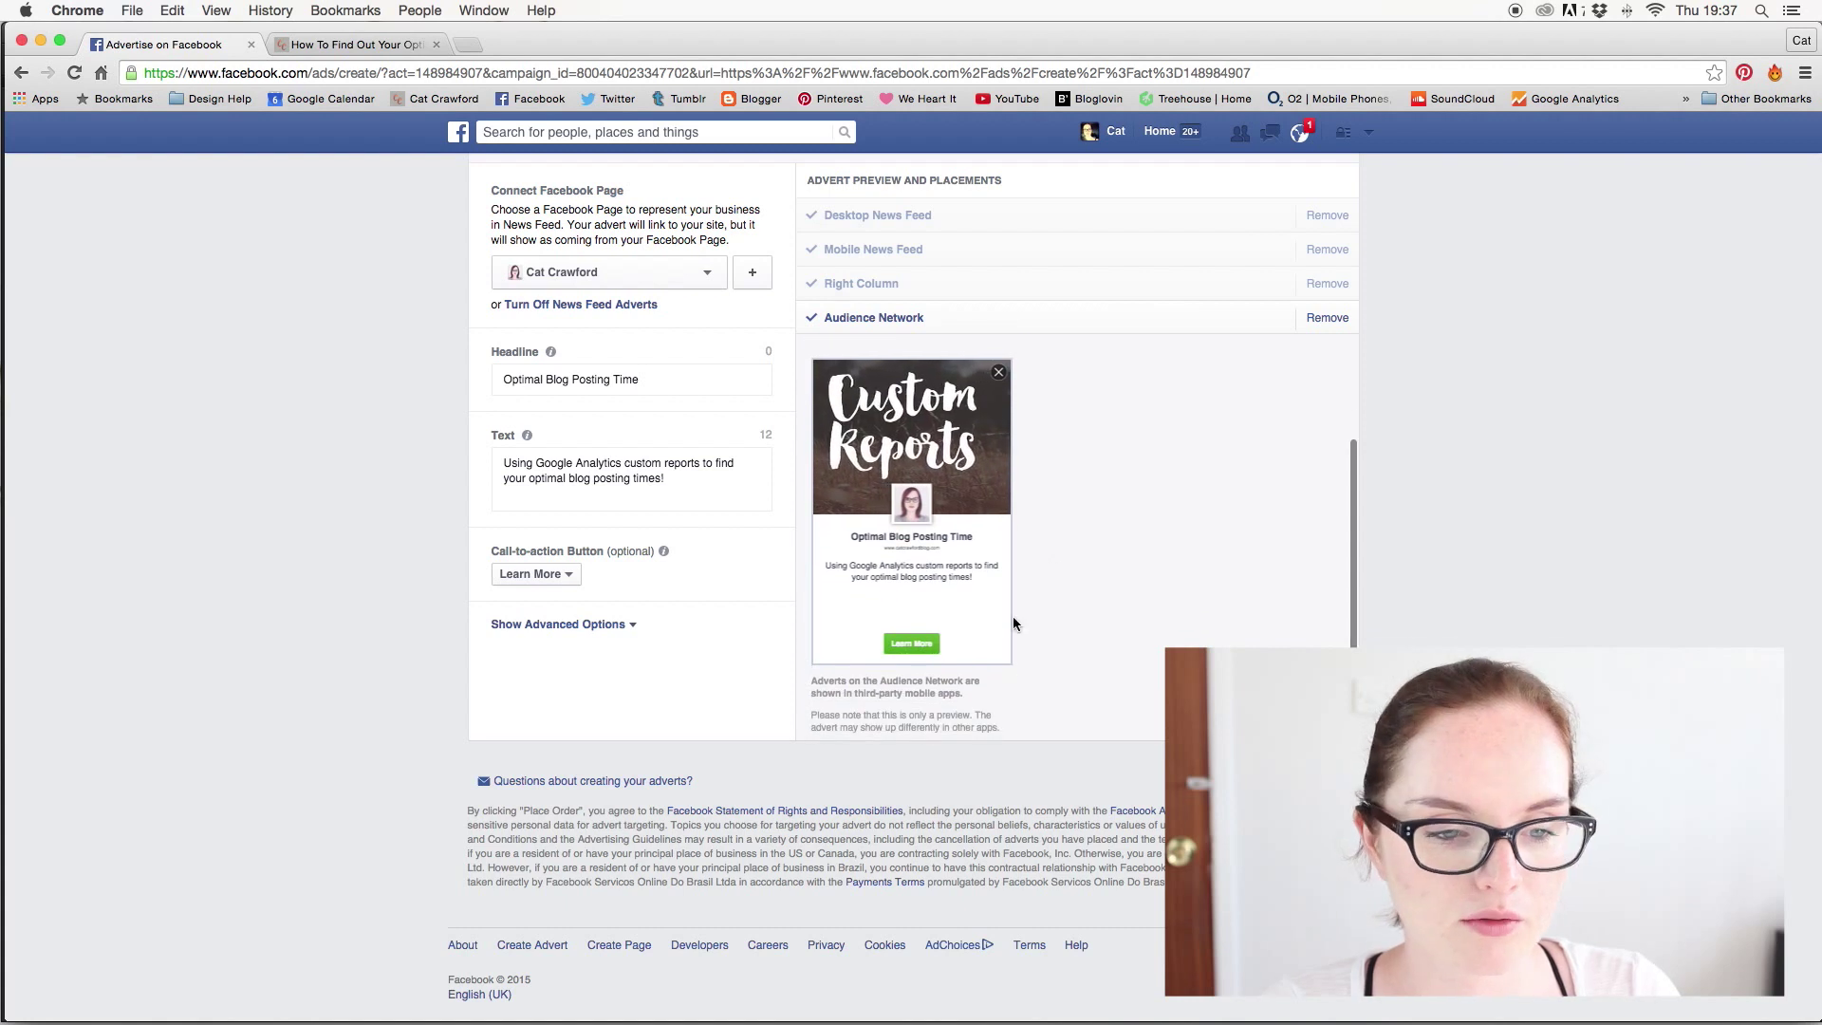
scroll(1012, 617, down, 1)
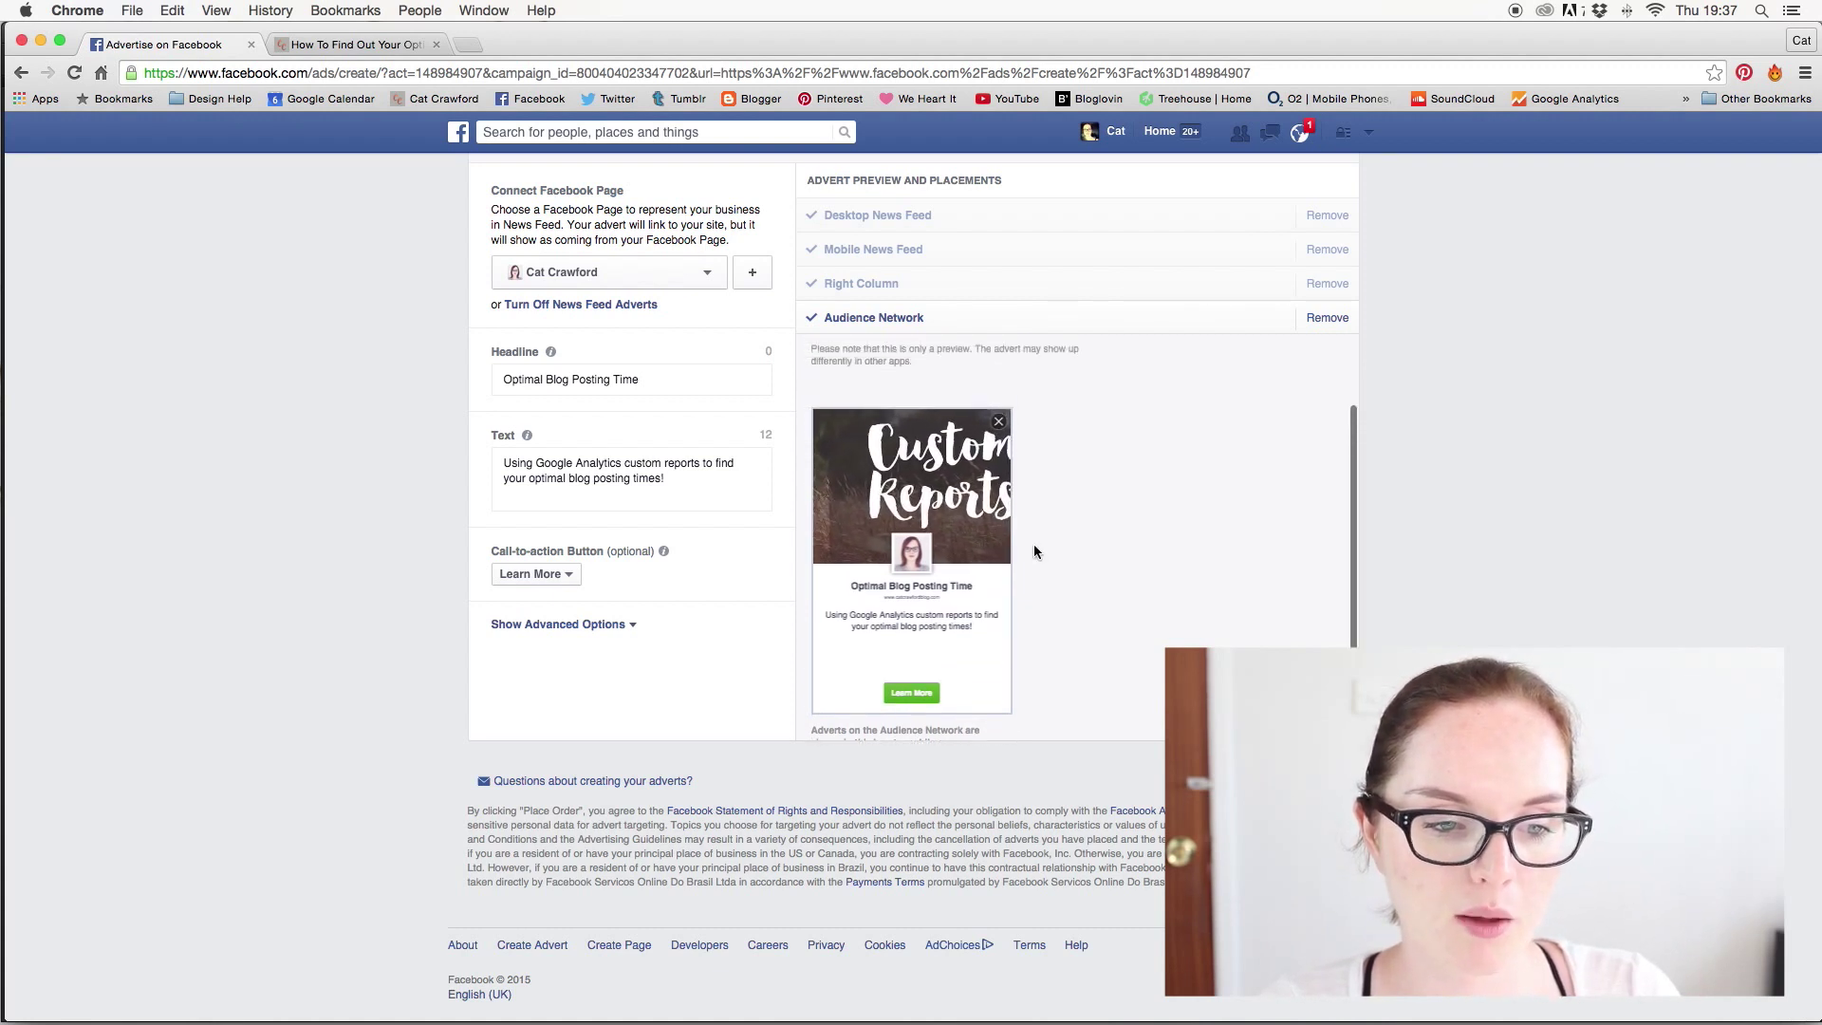
scroll(1034, 549, up, 2)
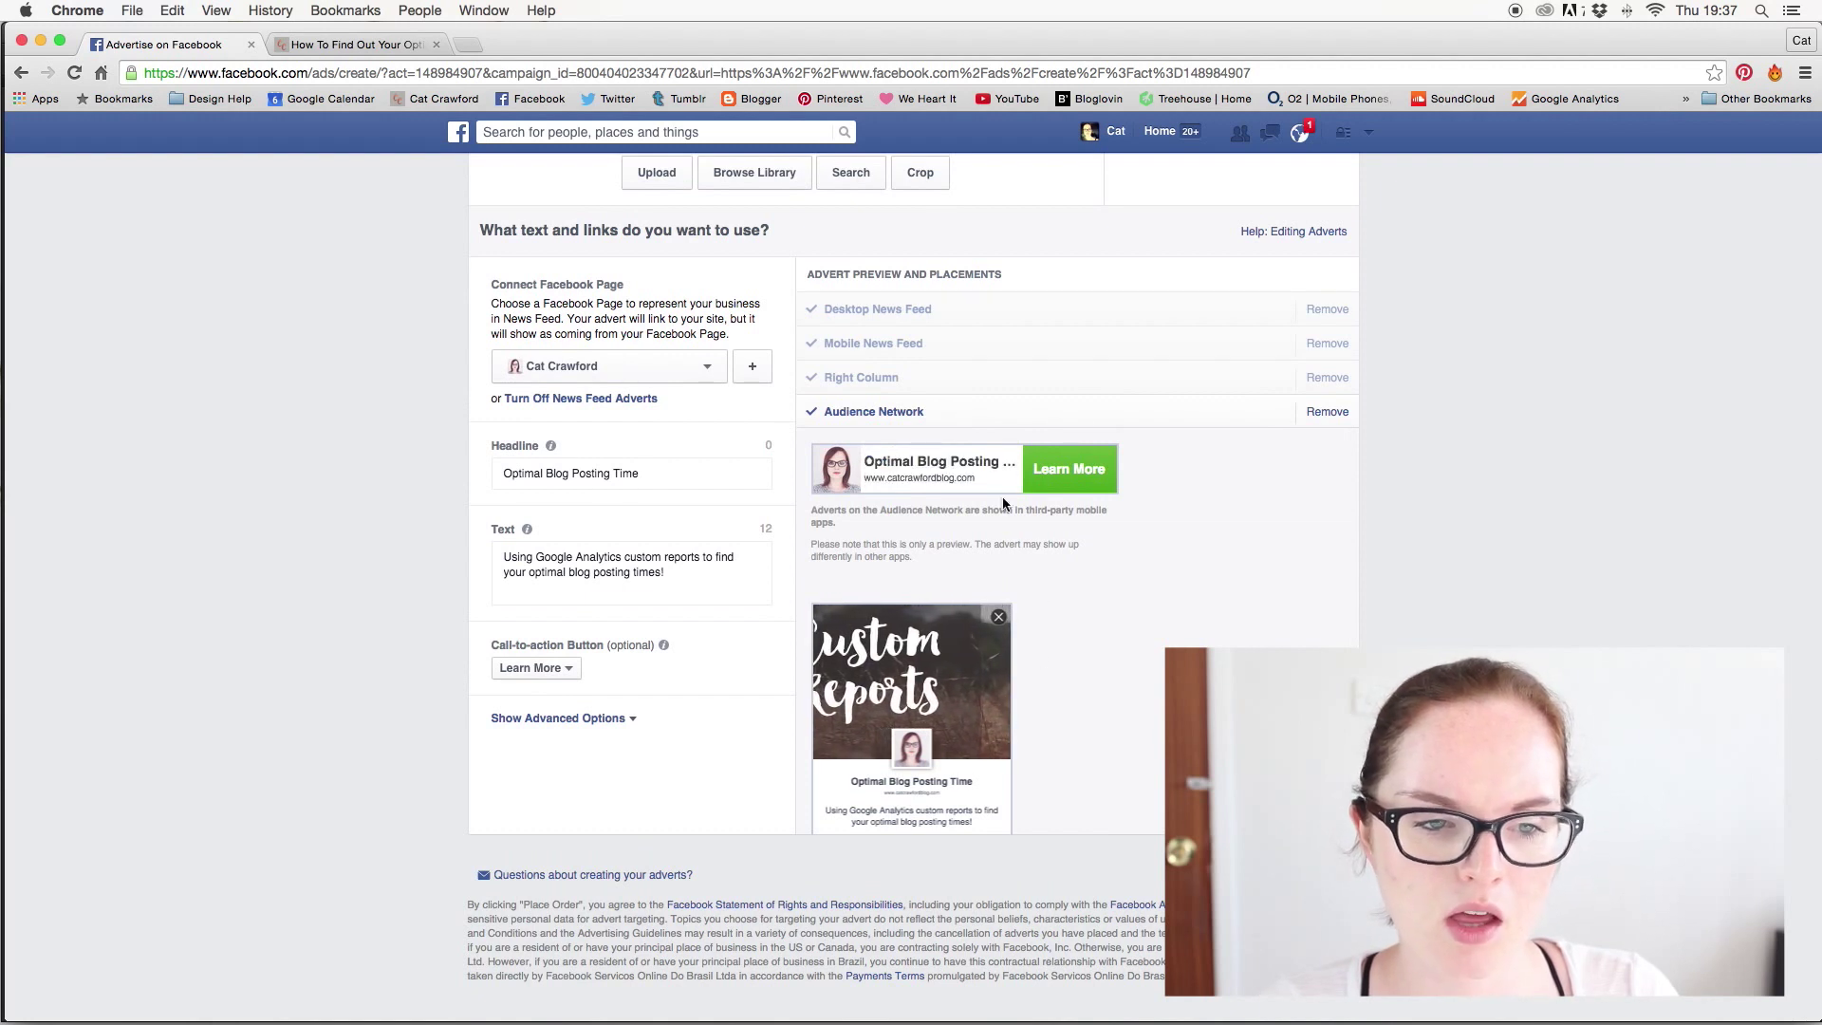
scroll(1073, 585, down, 2)
scroll(1073, 579, down, 2)
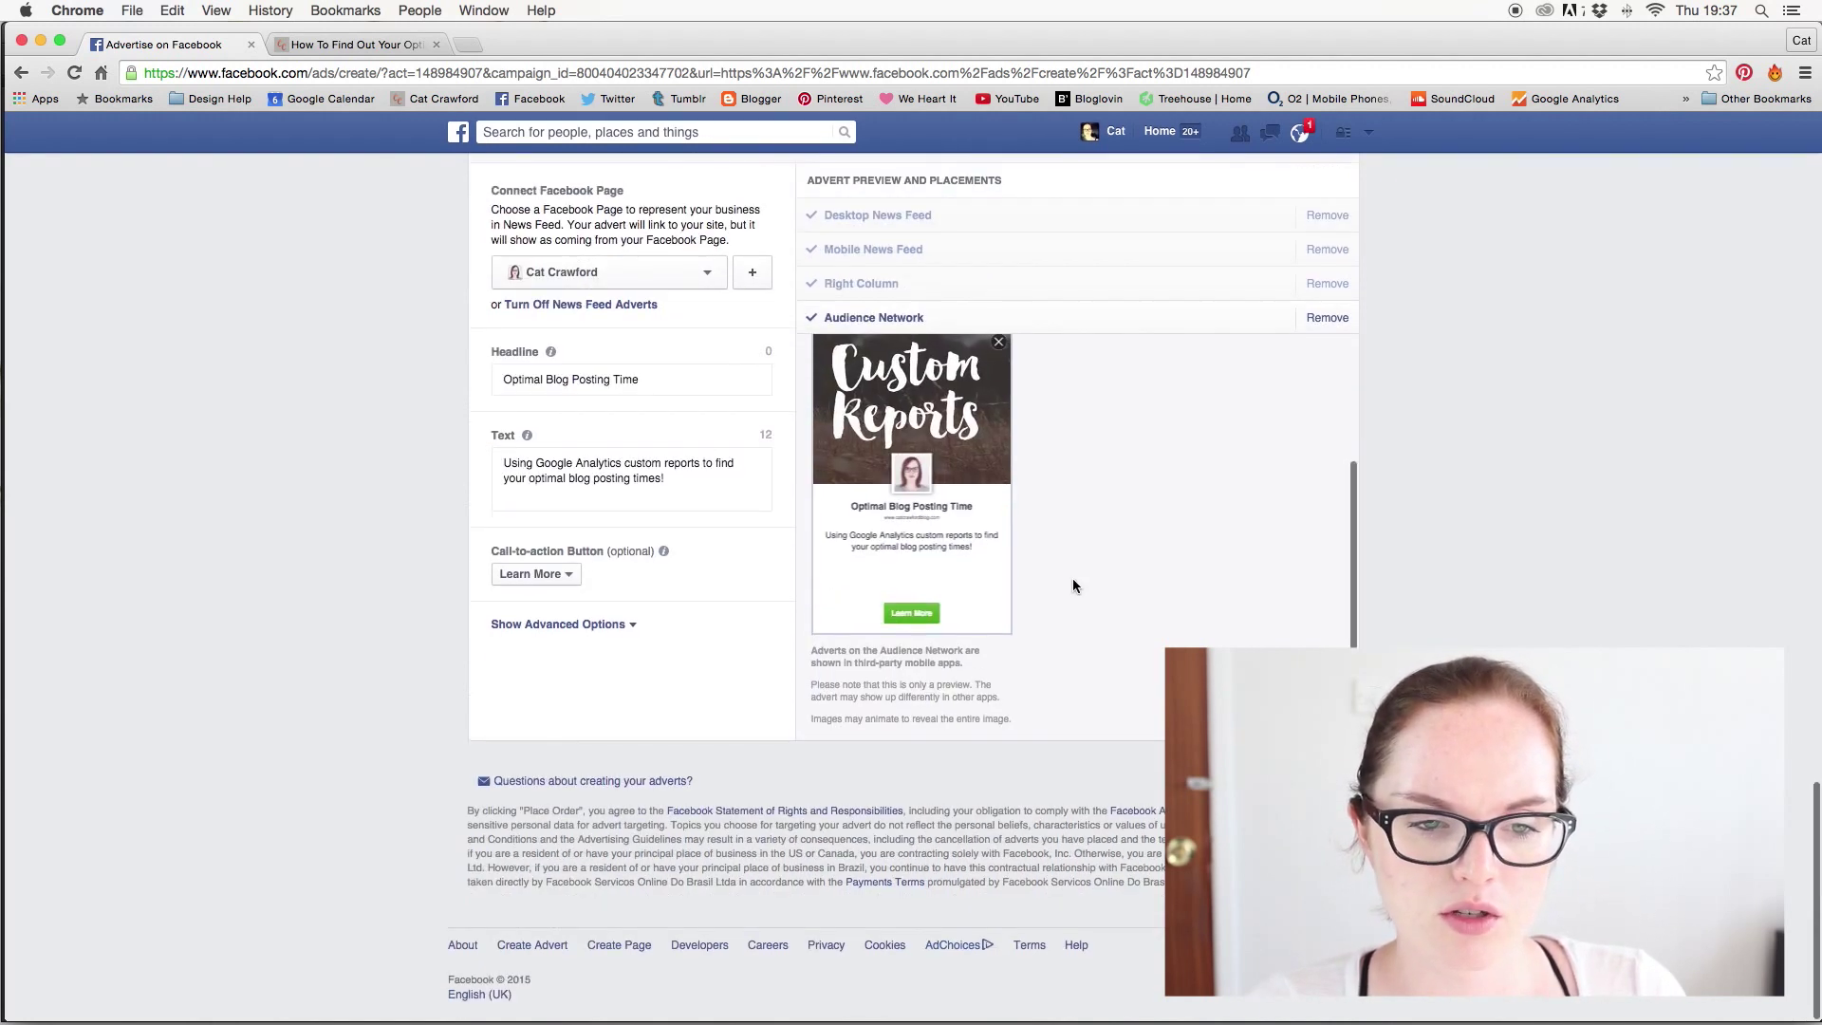
- Check the whole advert form, place the order and continue to the new advert set's summary
scroll(1079, 539, up, 20)
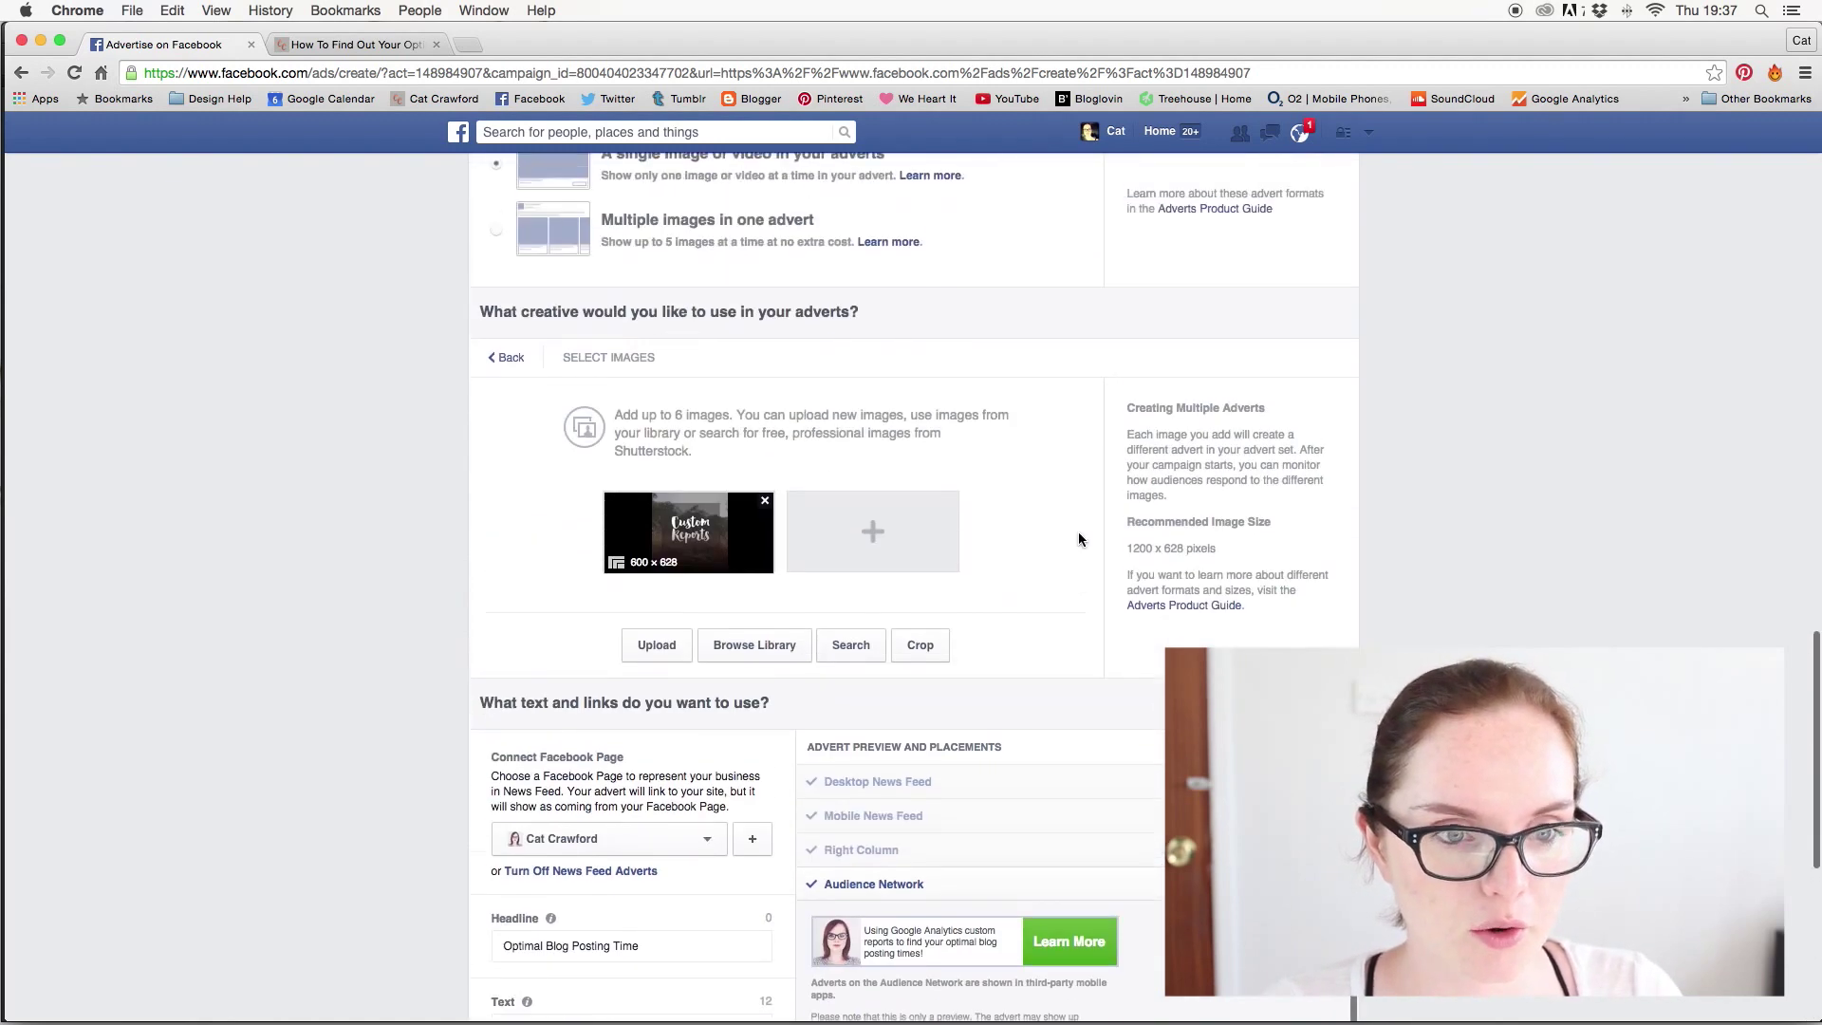
scroll(999, 393, up, 3)
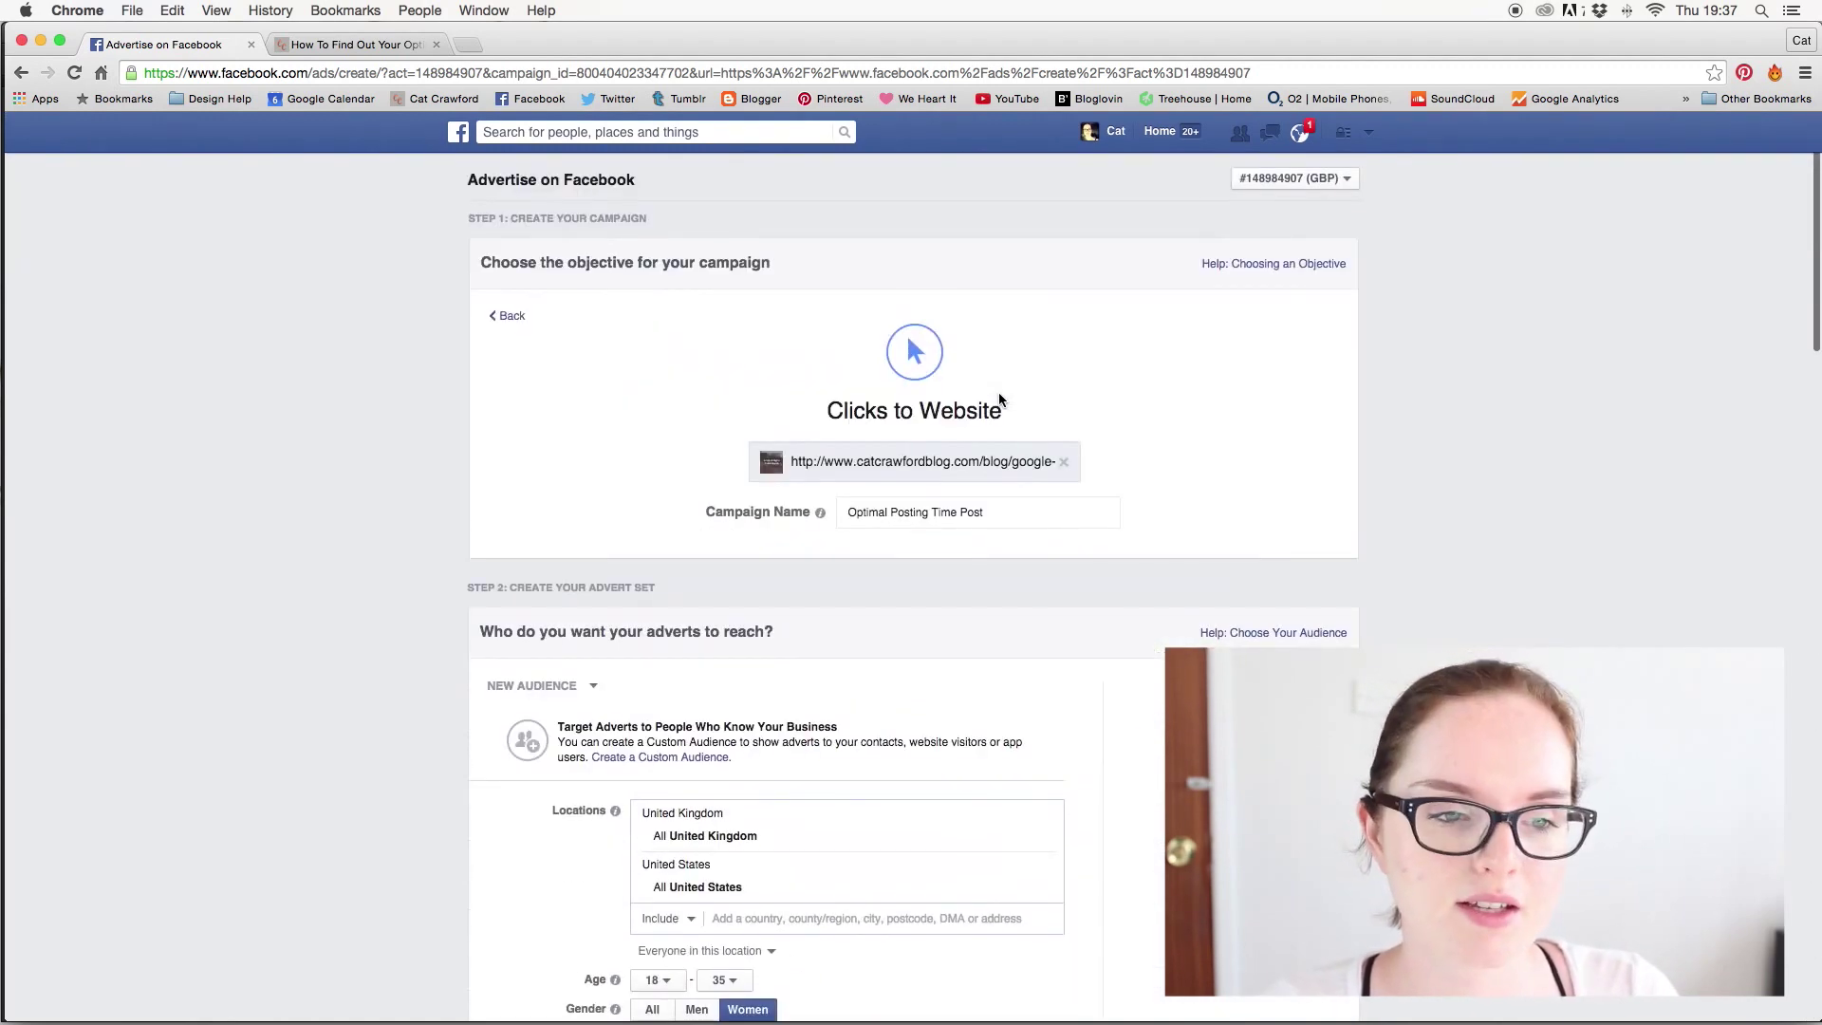
scroll(999, 393, down, 20)
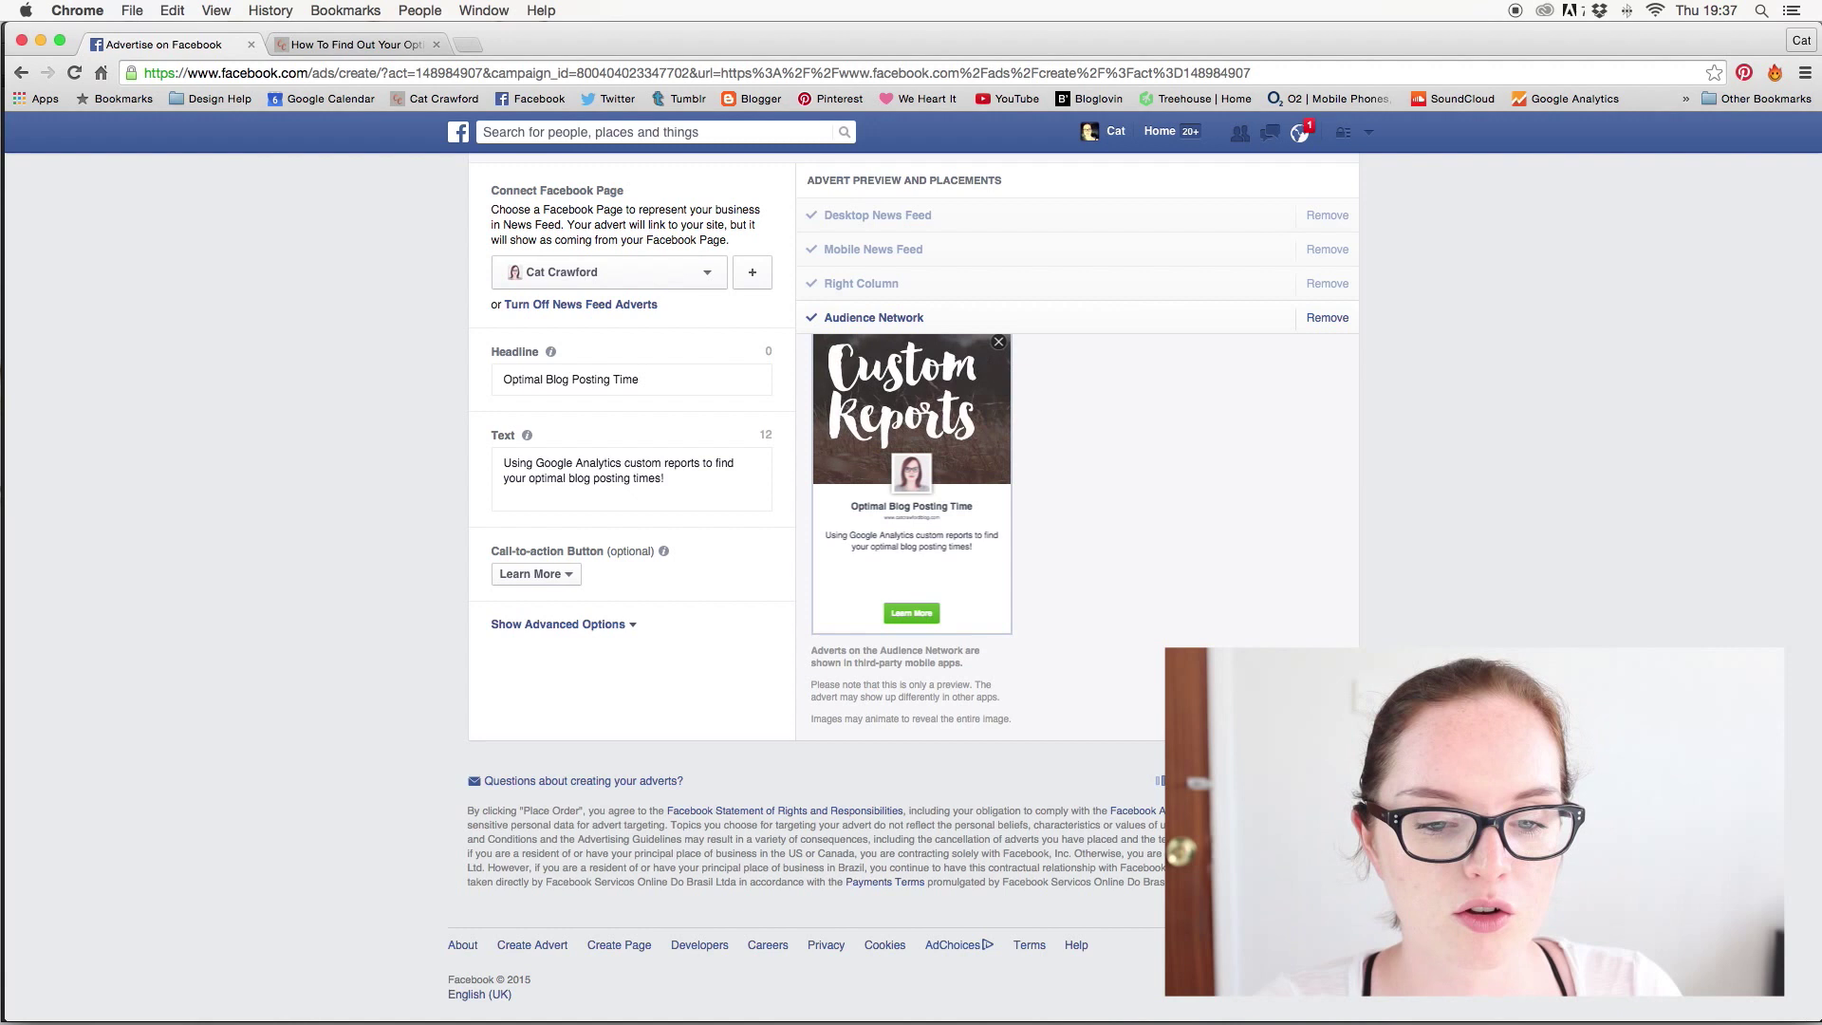
click(1196, 780)
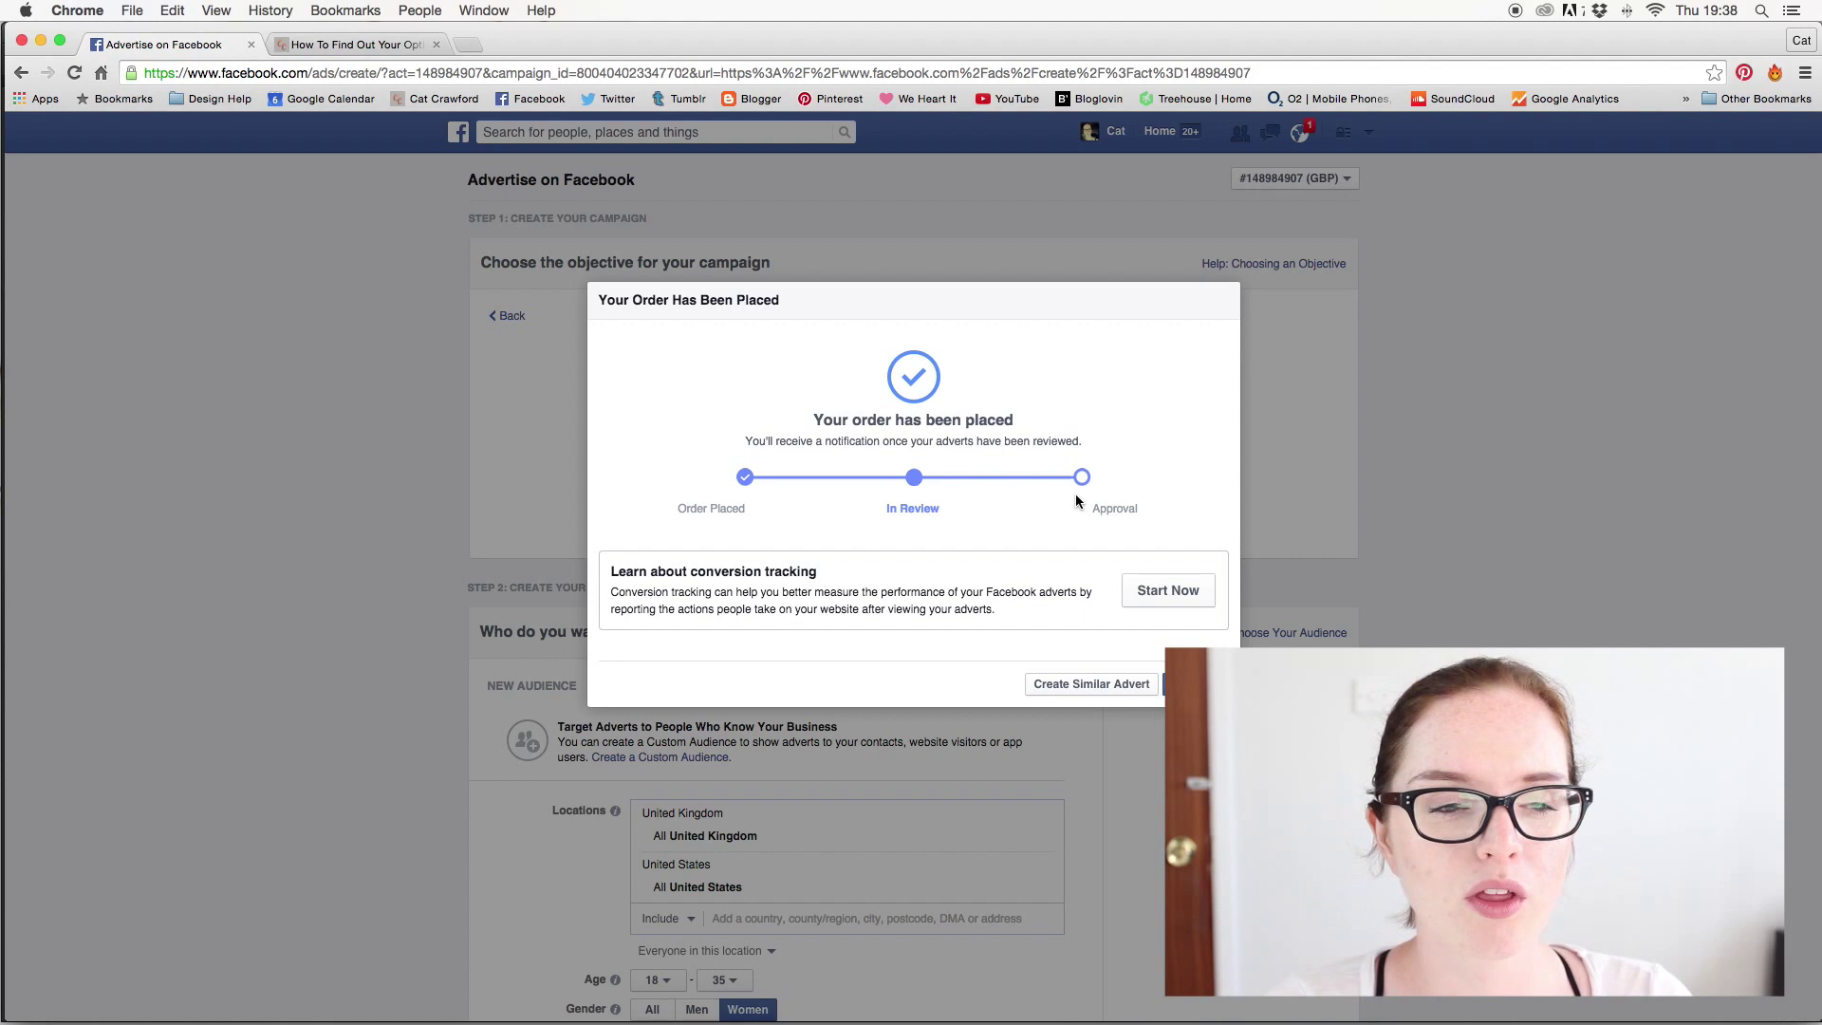
click(1198, 684)
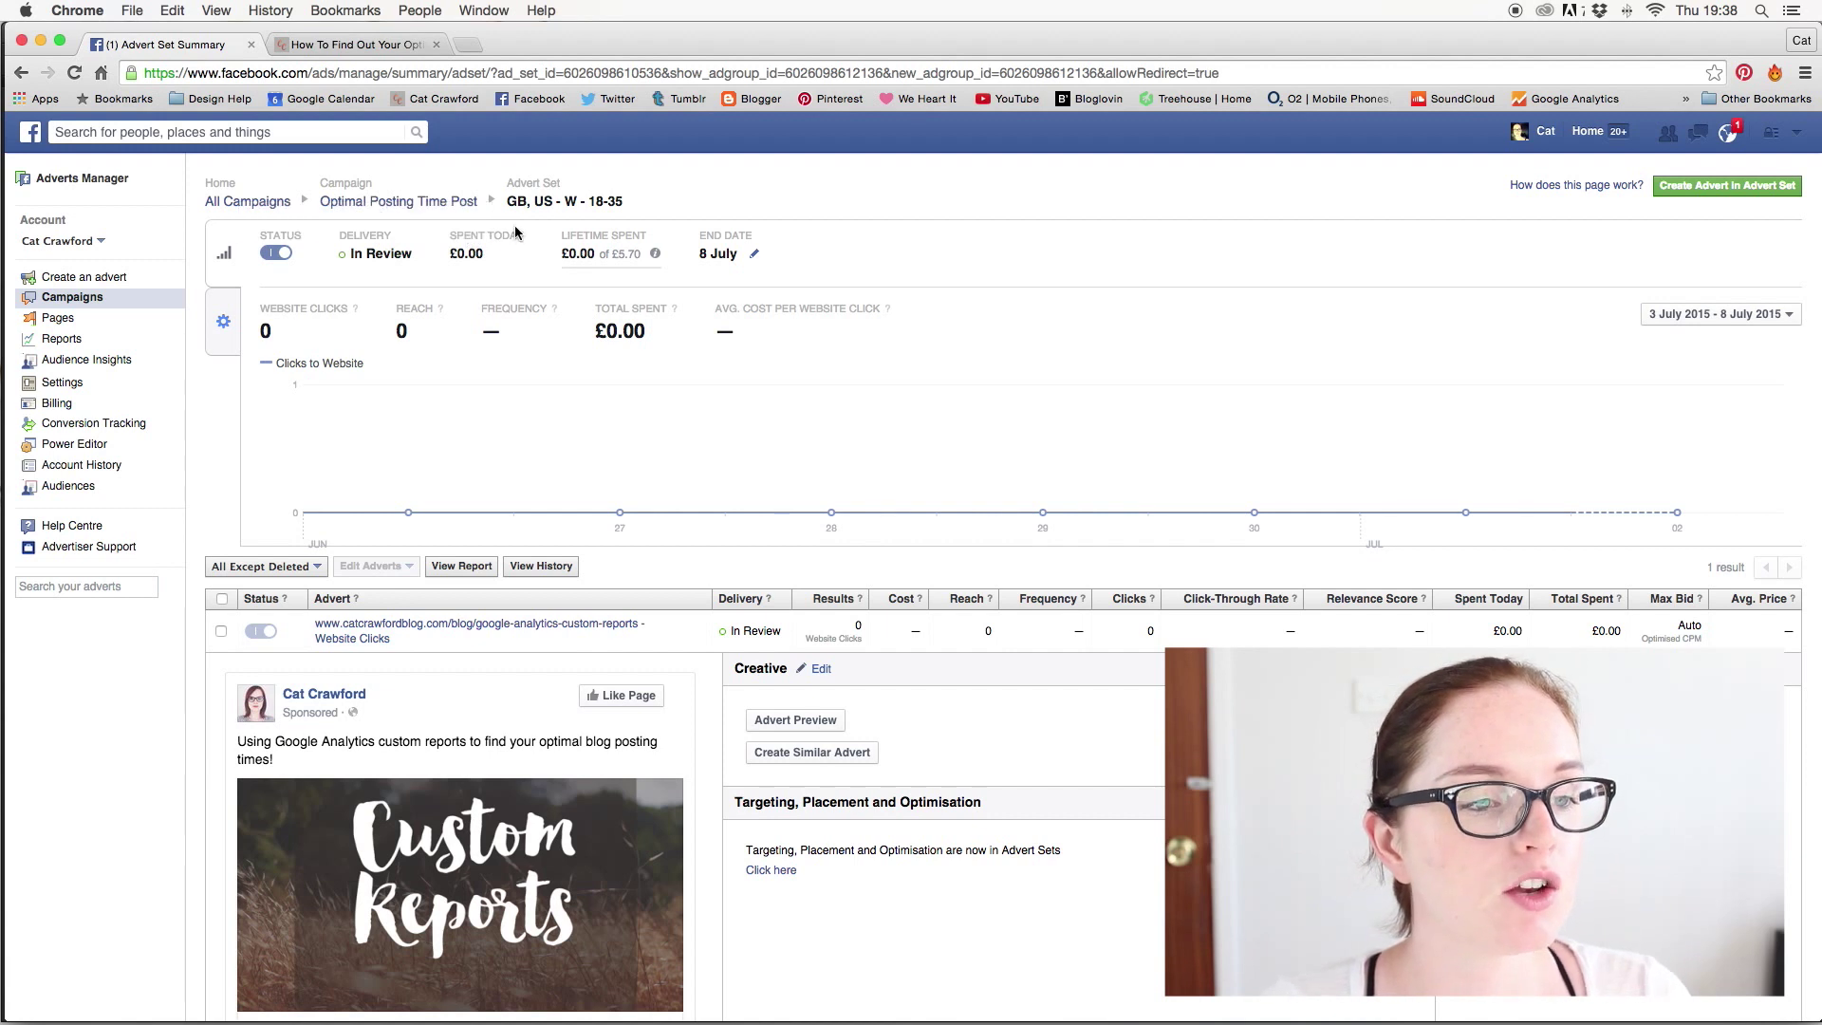
- Examine the new advert set's delivery and spending summary, along with its budget, schedule and targeting settings
mouse_move(609, 260)
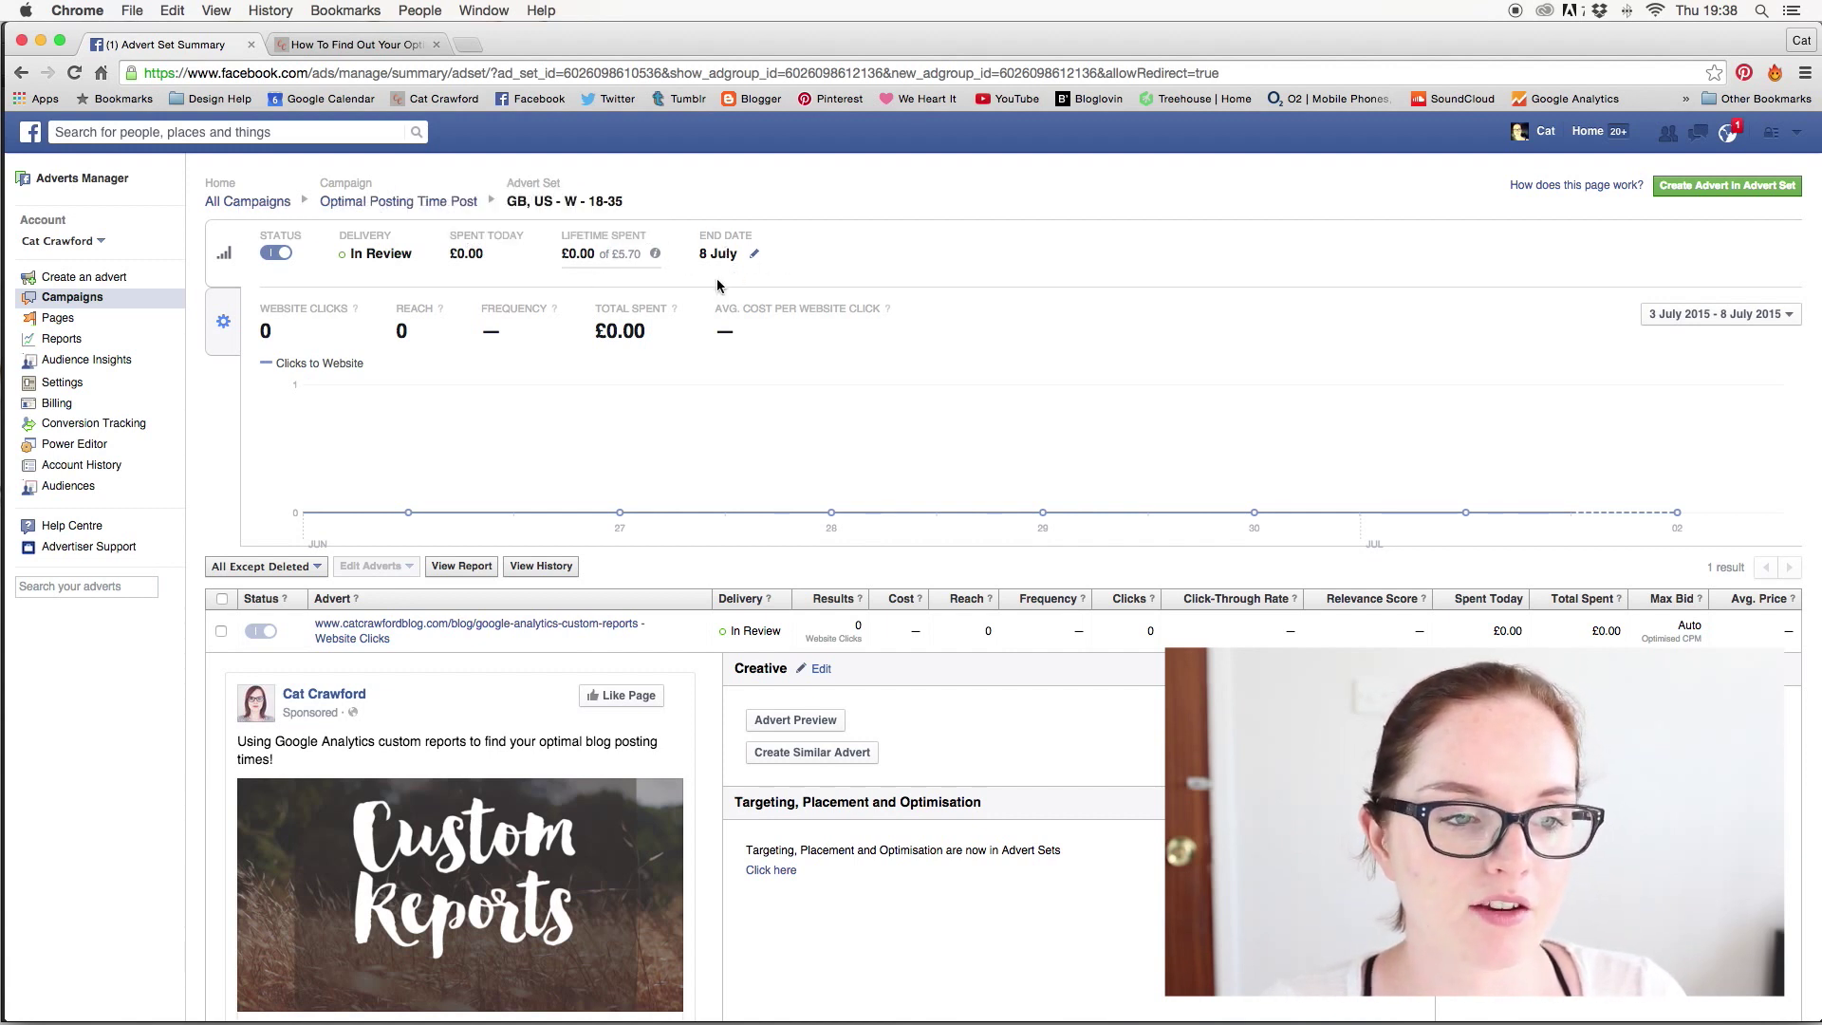
scroll(835, 311, down, 3)
scroll(699, 285, up, 3)
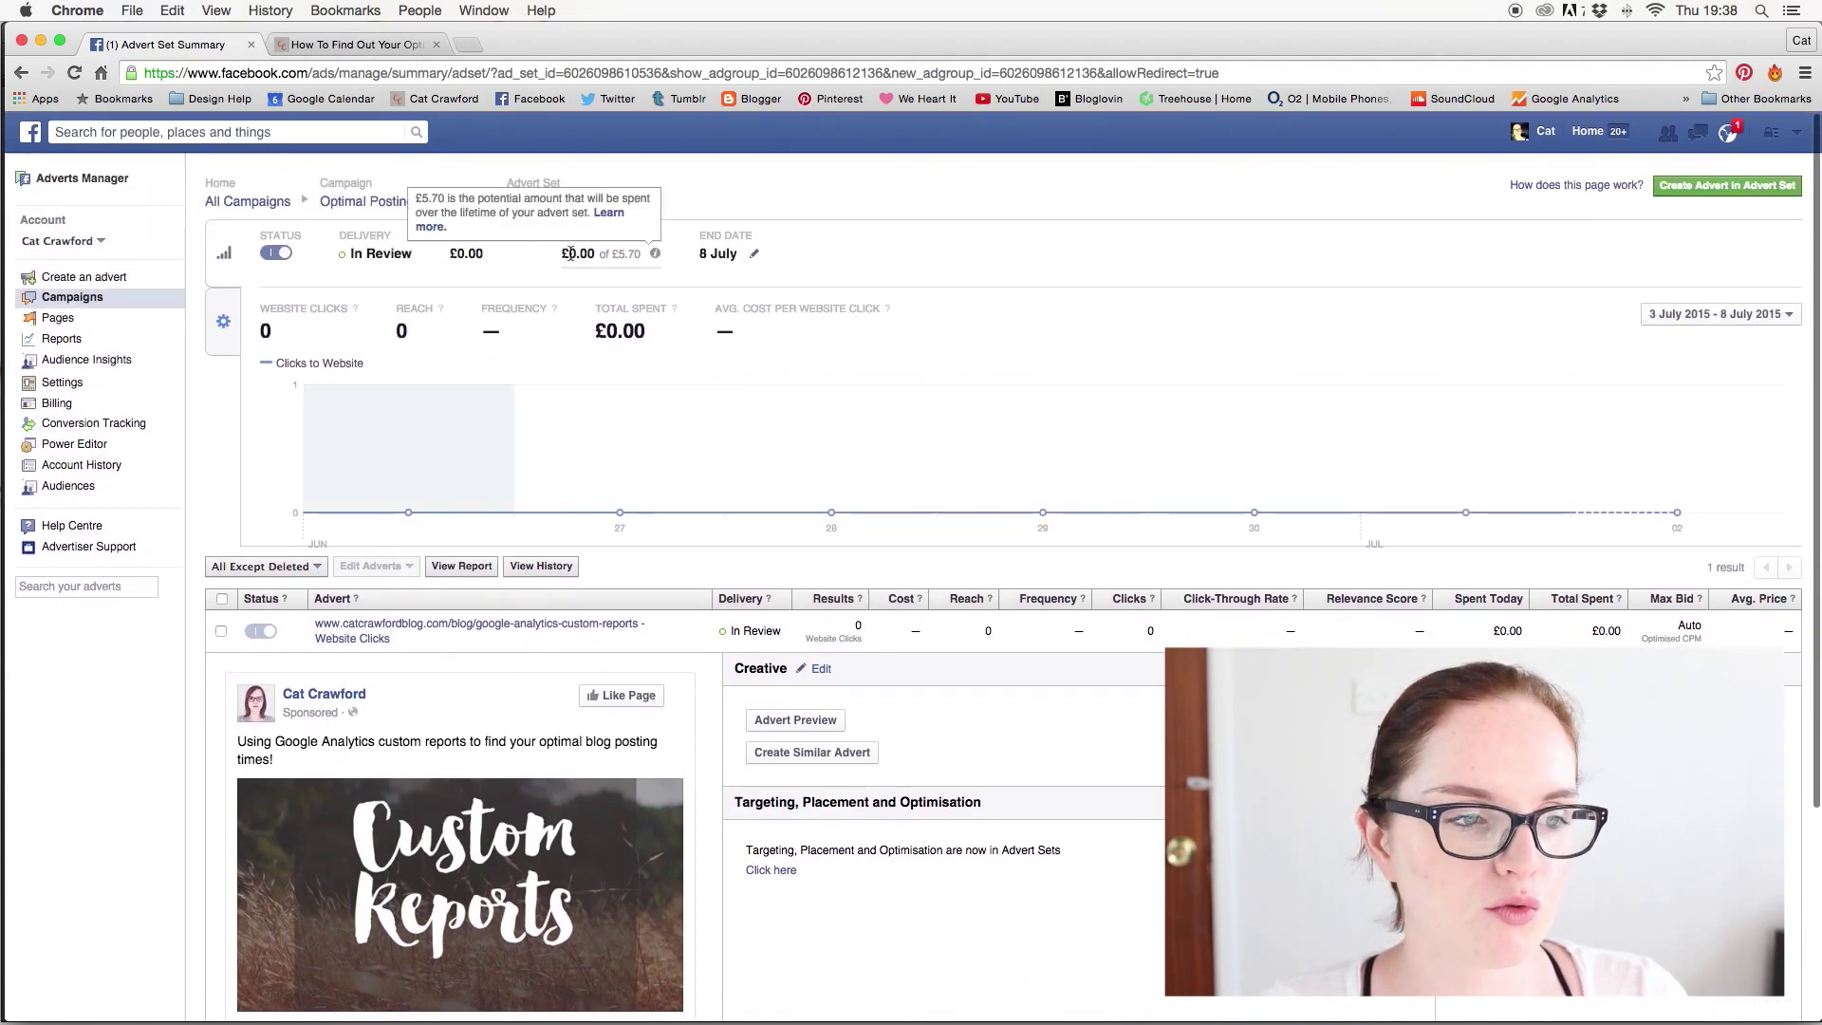
click(225, 324)
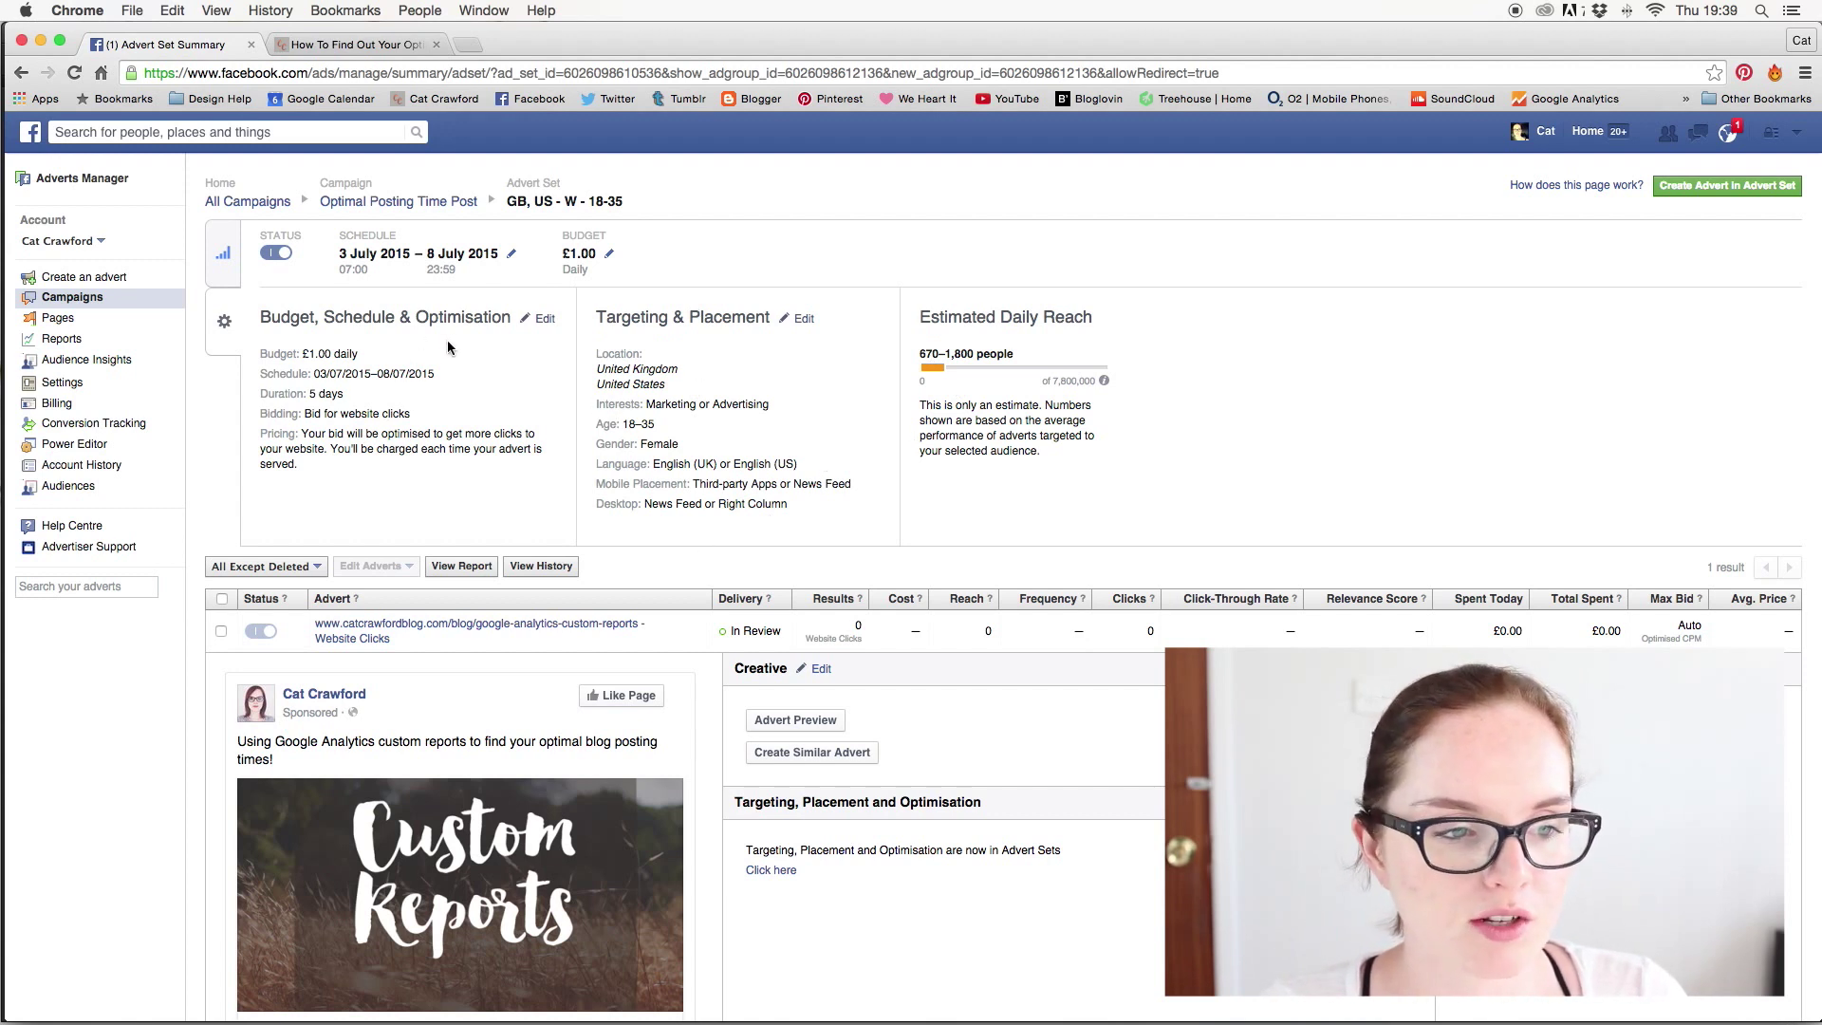
click(224, 277)
- Preview the submitted advert in the News Feed, Right Column, Mobile Feed and both Audience Network formats, and close the preview
scroll(584, 383, down, 5)
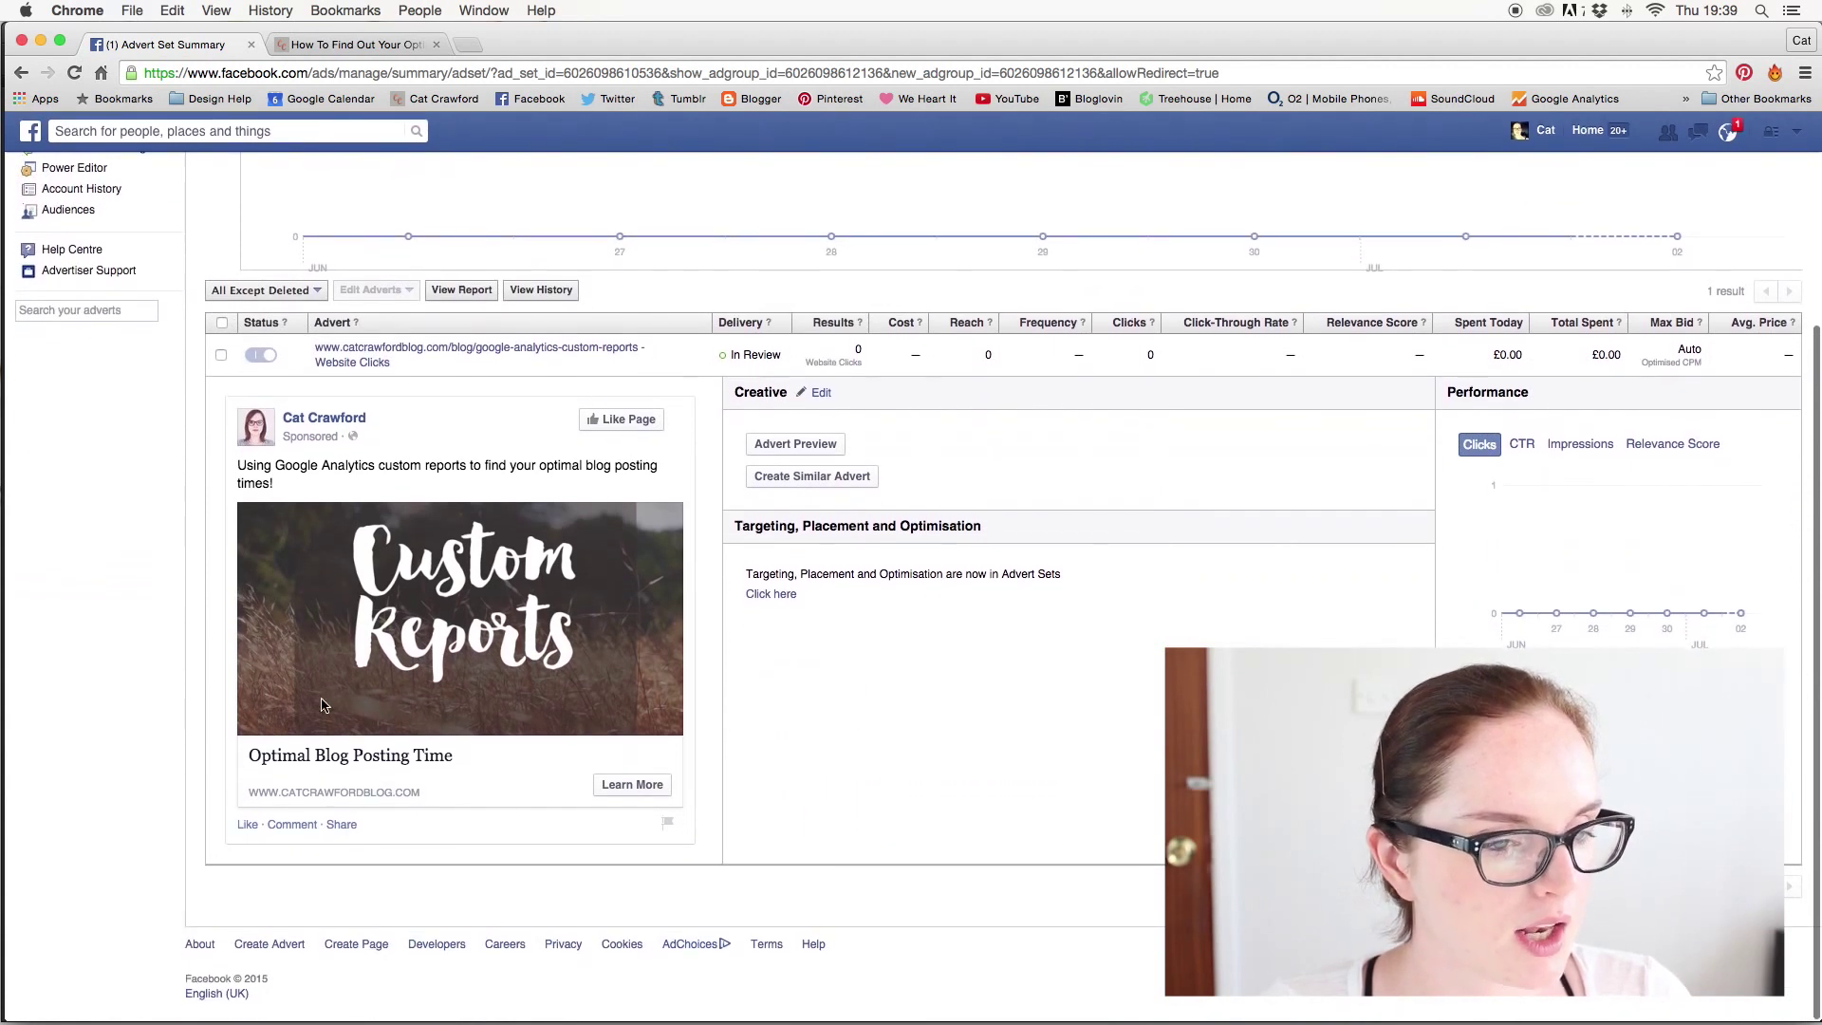
click(795, 447)
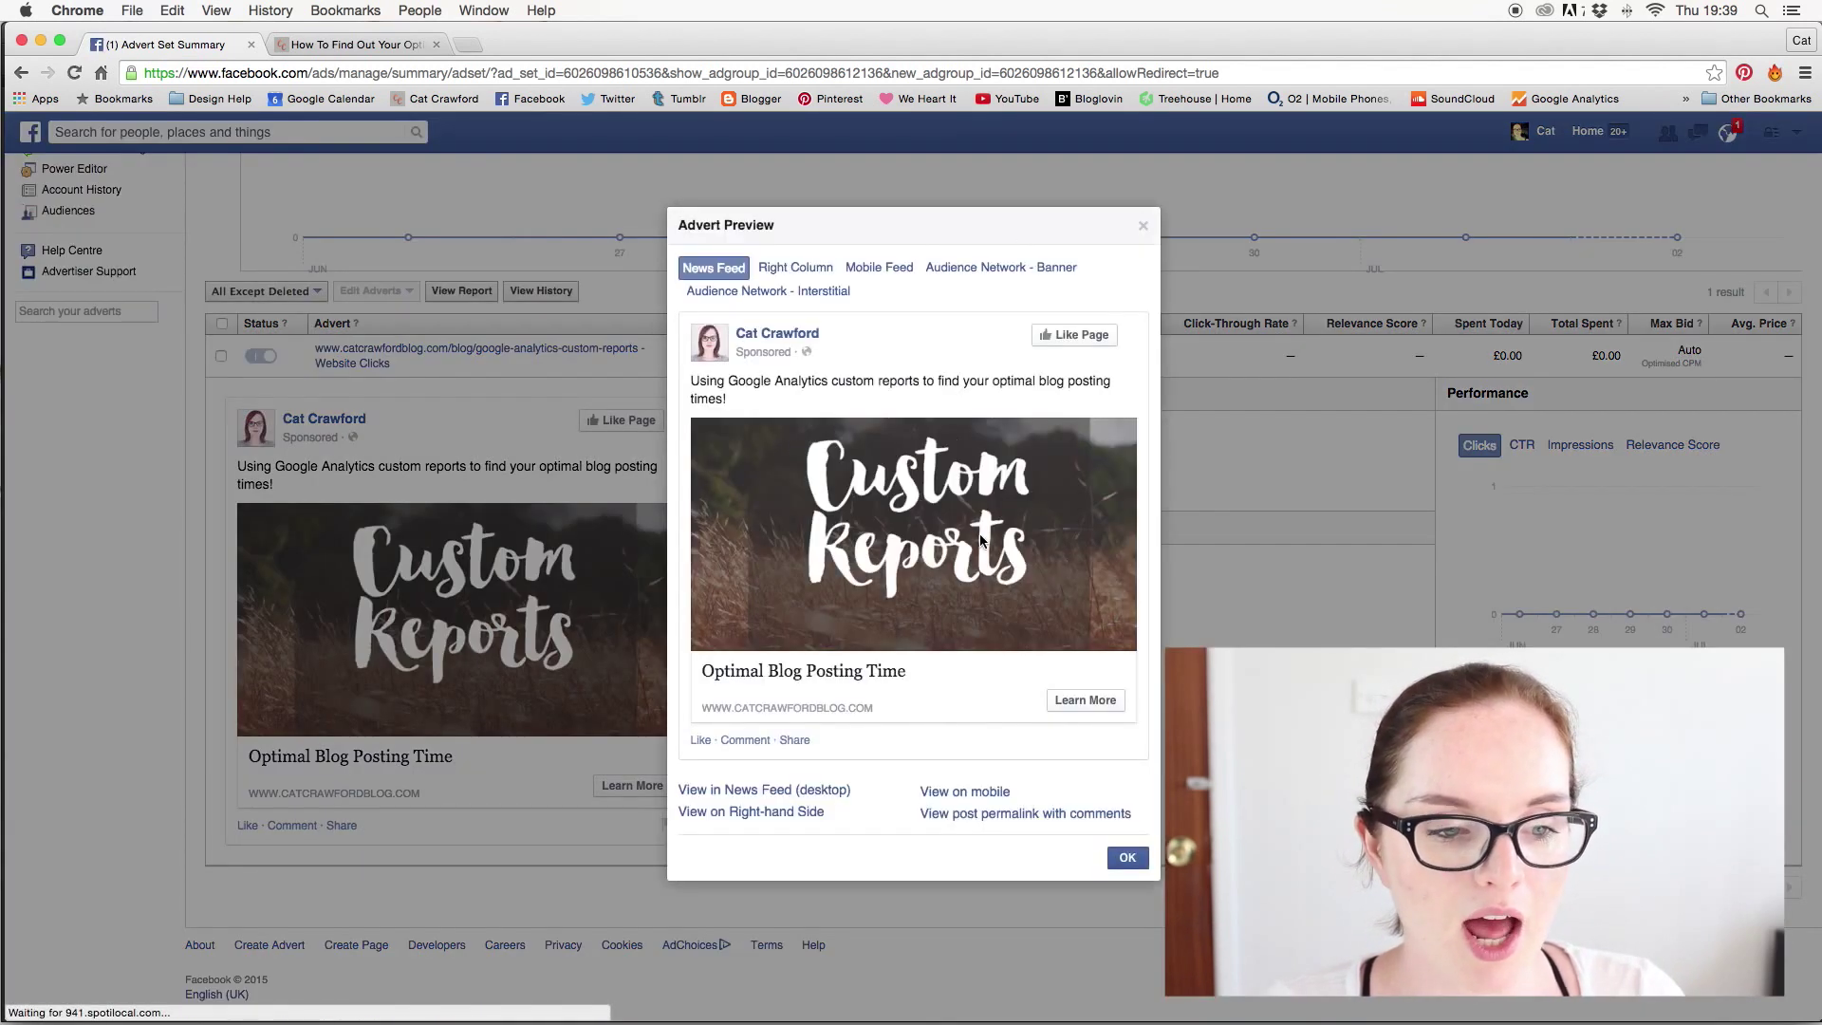
click(803, 270)
click(881, 269)
click(955, 274)
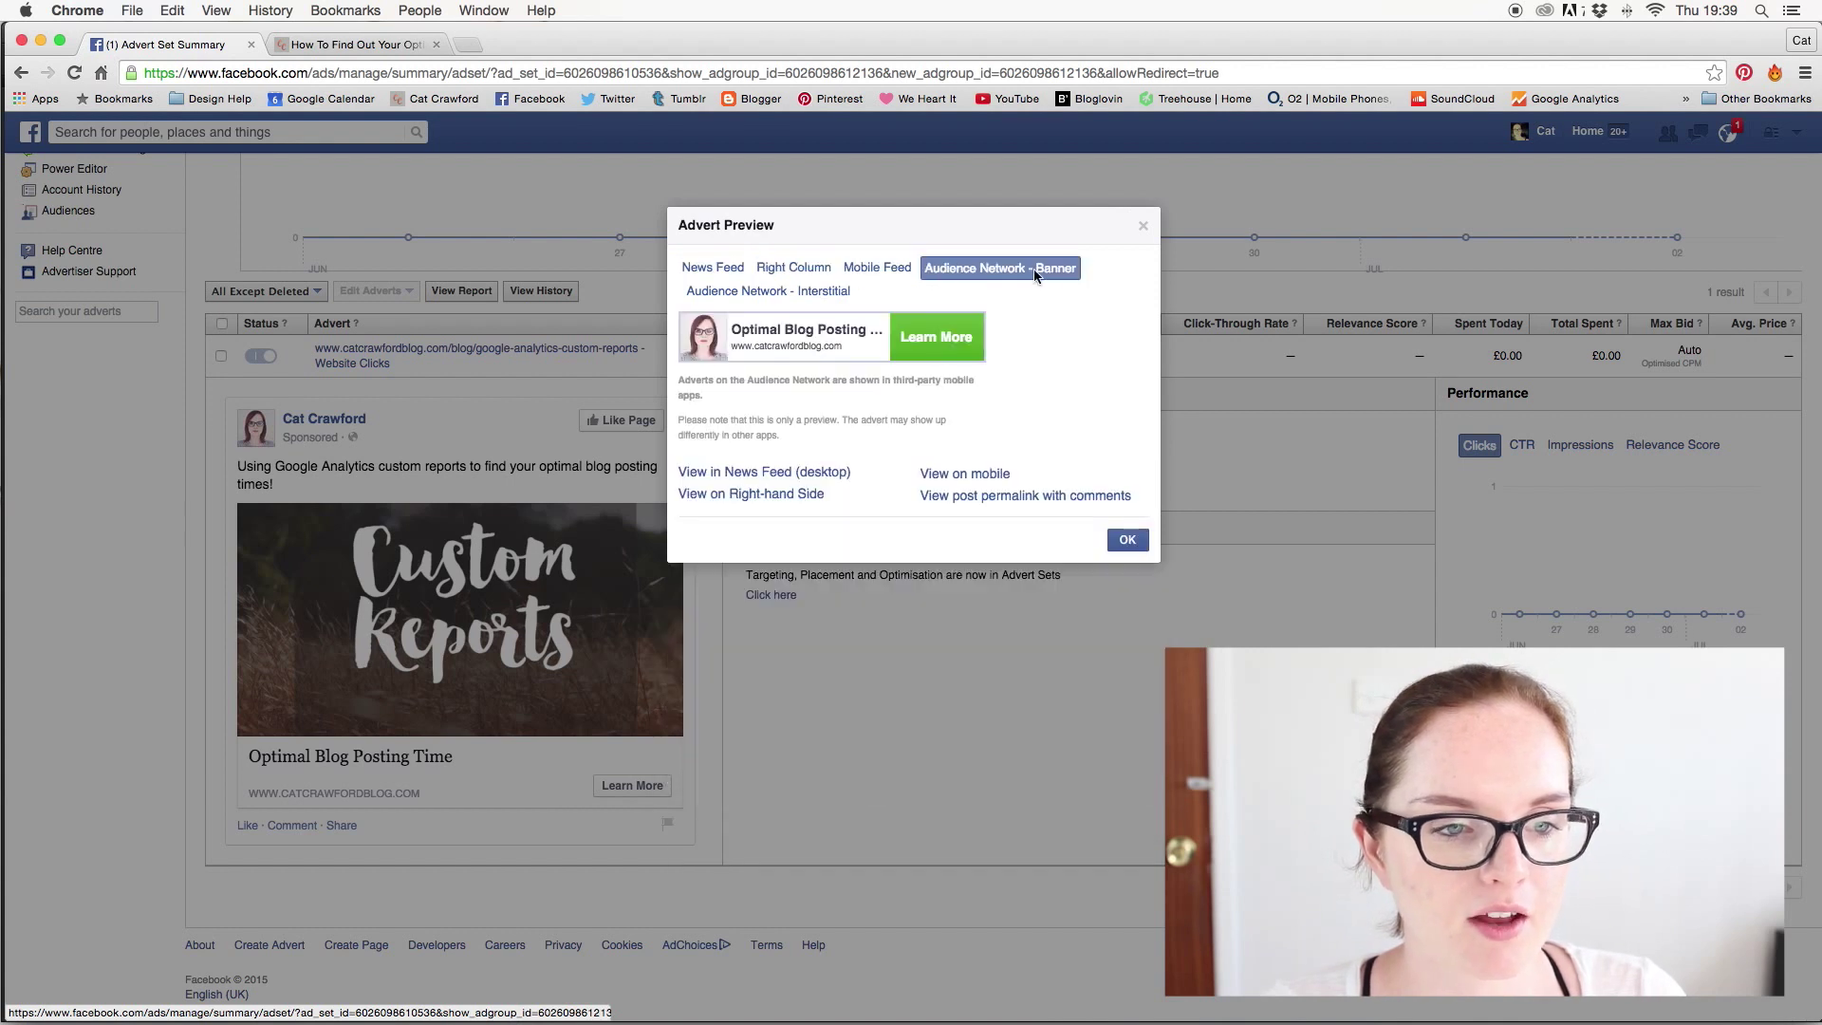
click(761, 289)
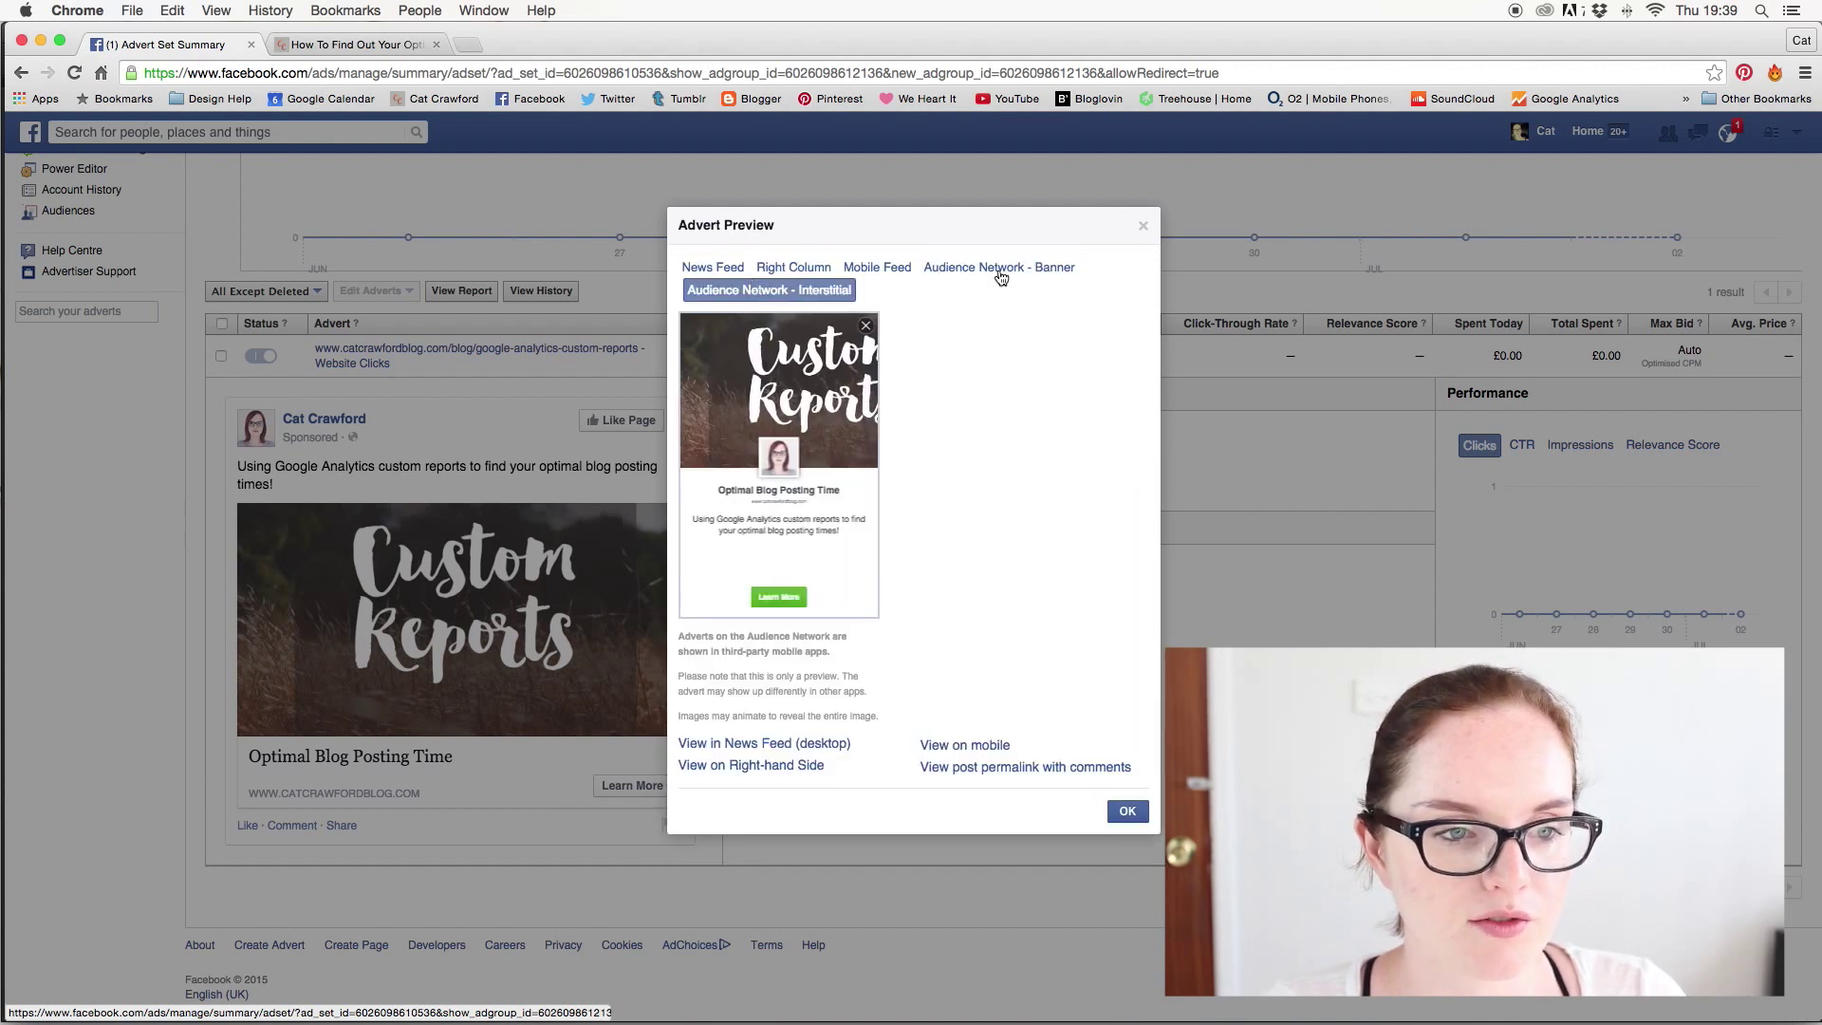
click(1143, 225)
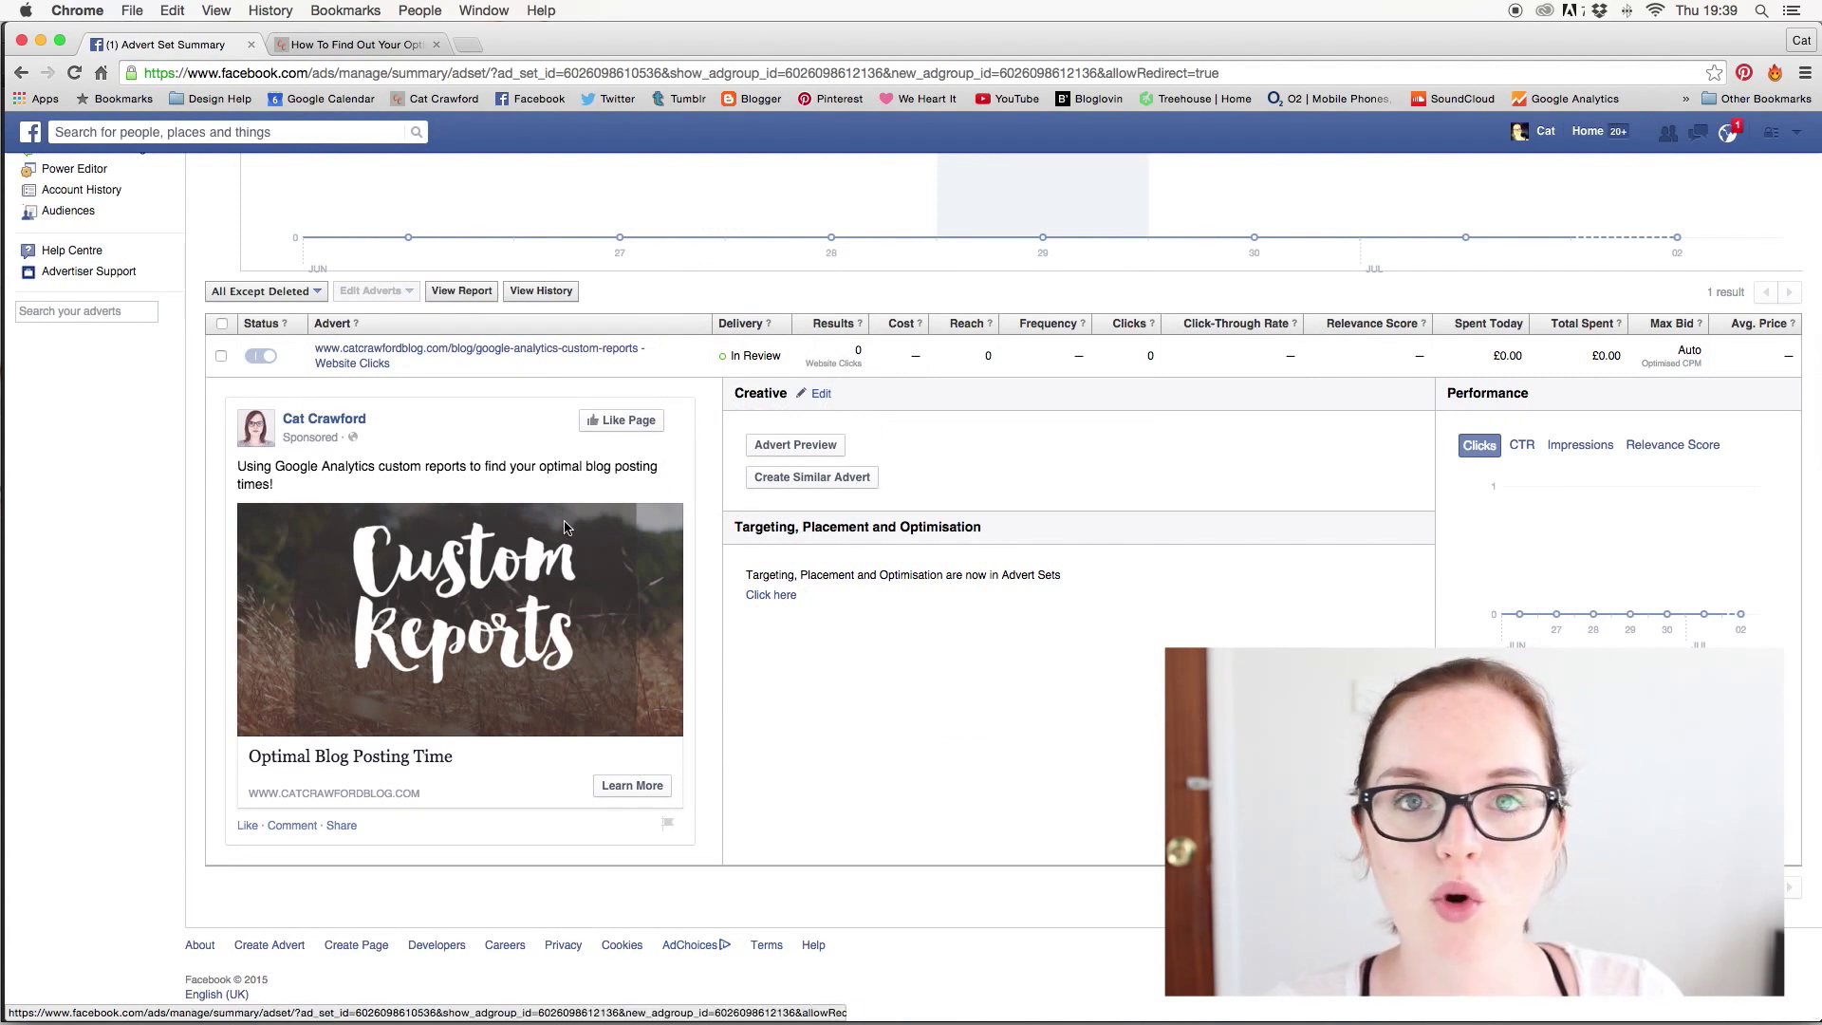
- Recheck the advert set's targeting and estimated daily reach, and return to its performance chart and advert details
scroll(704, 452, up, 5)
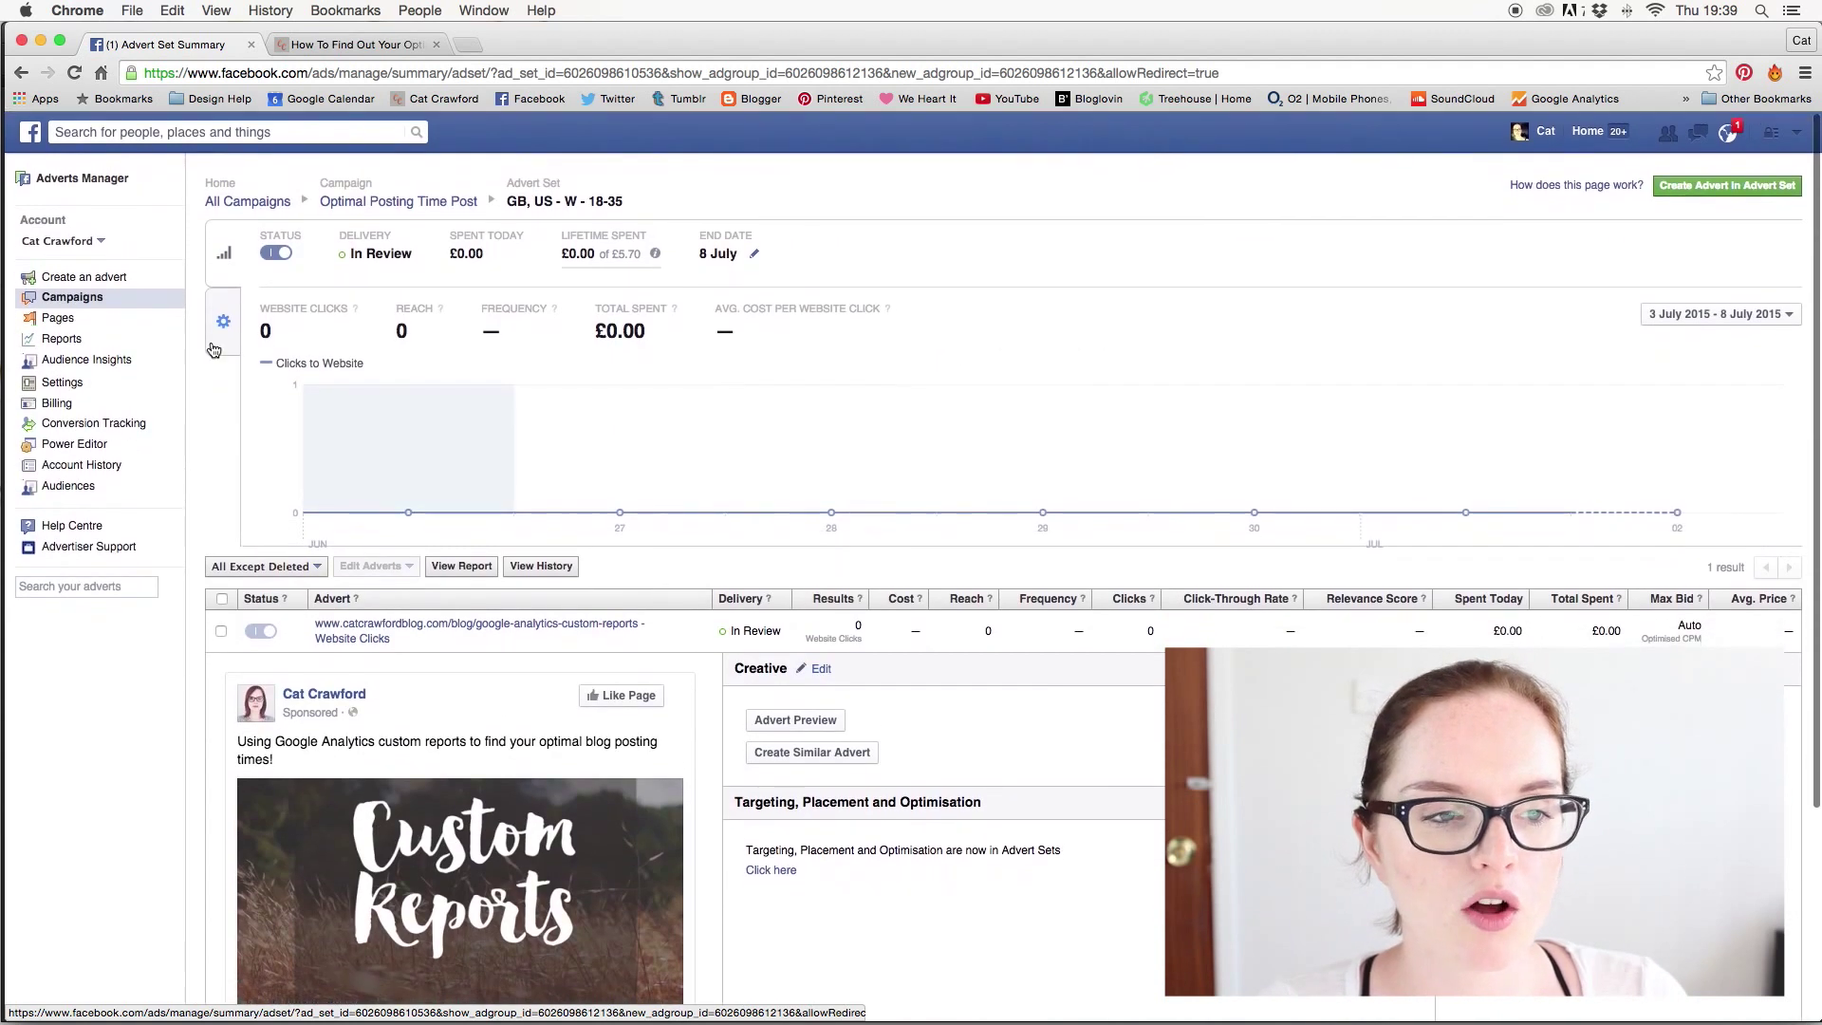
click(224, 321)
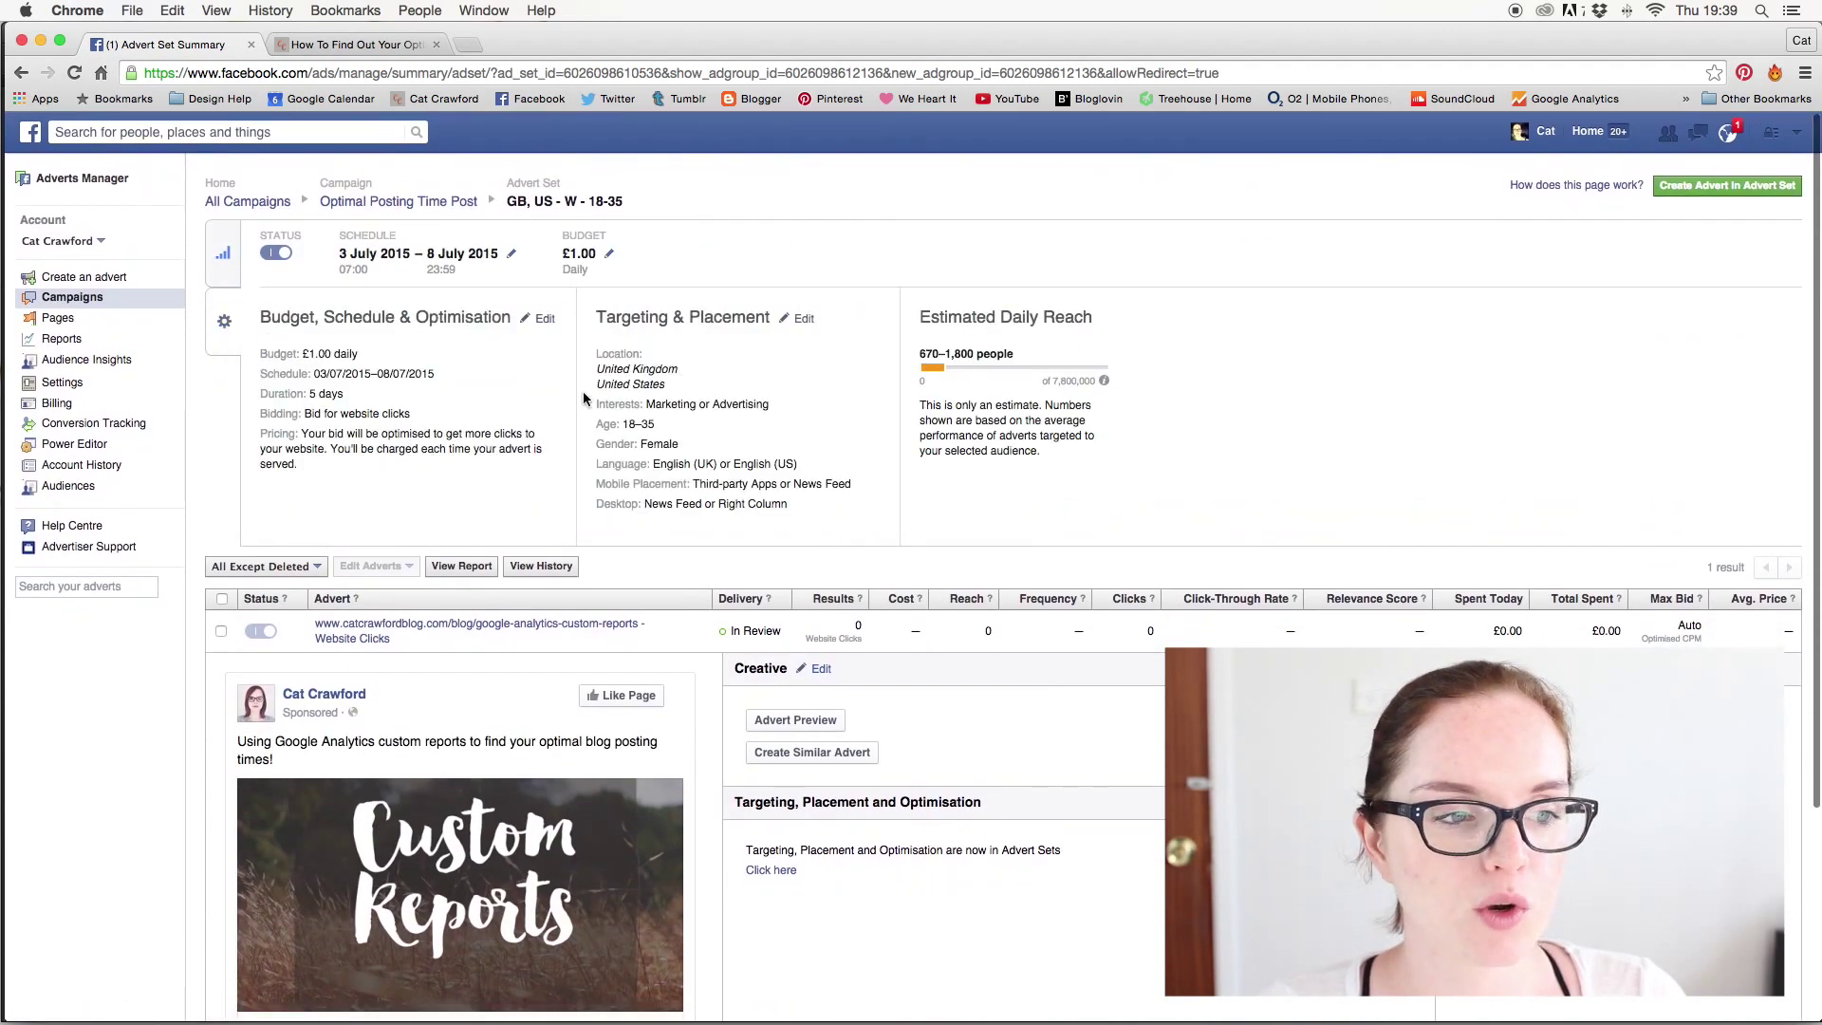
click(224, 253)
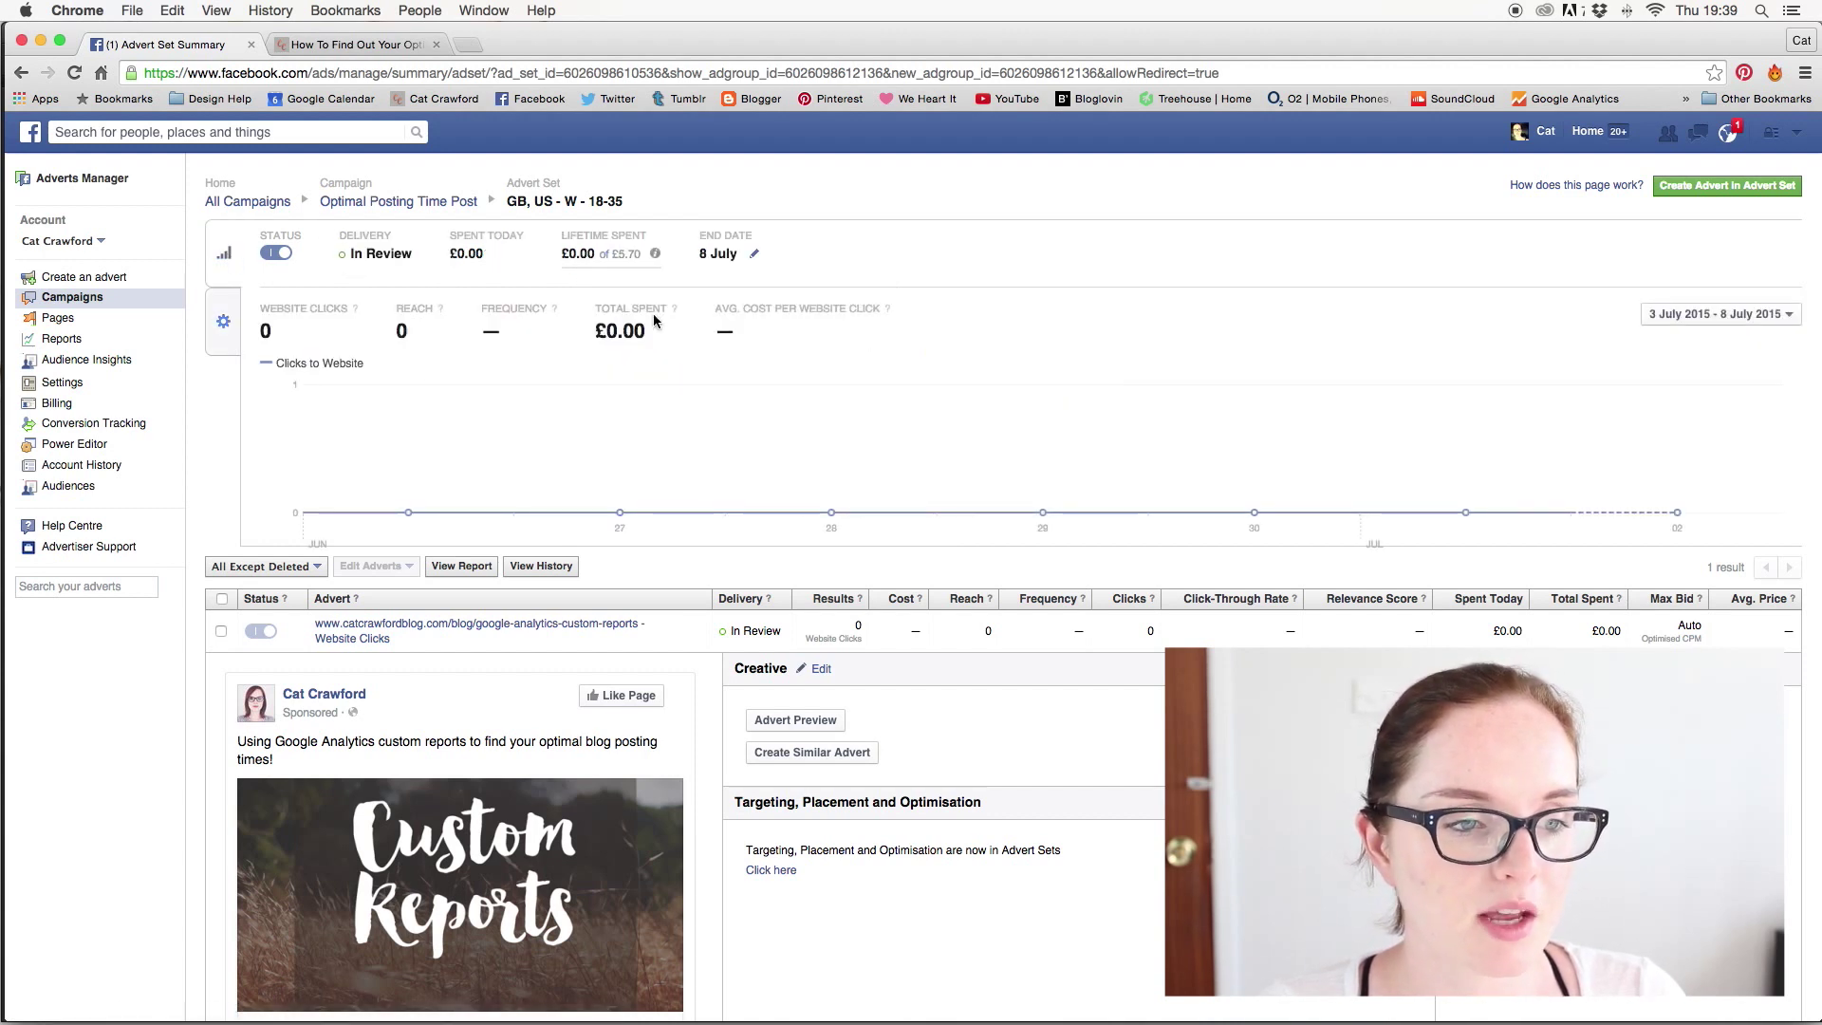
scroll(1092, 380, down, 5)
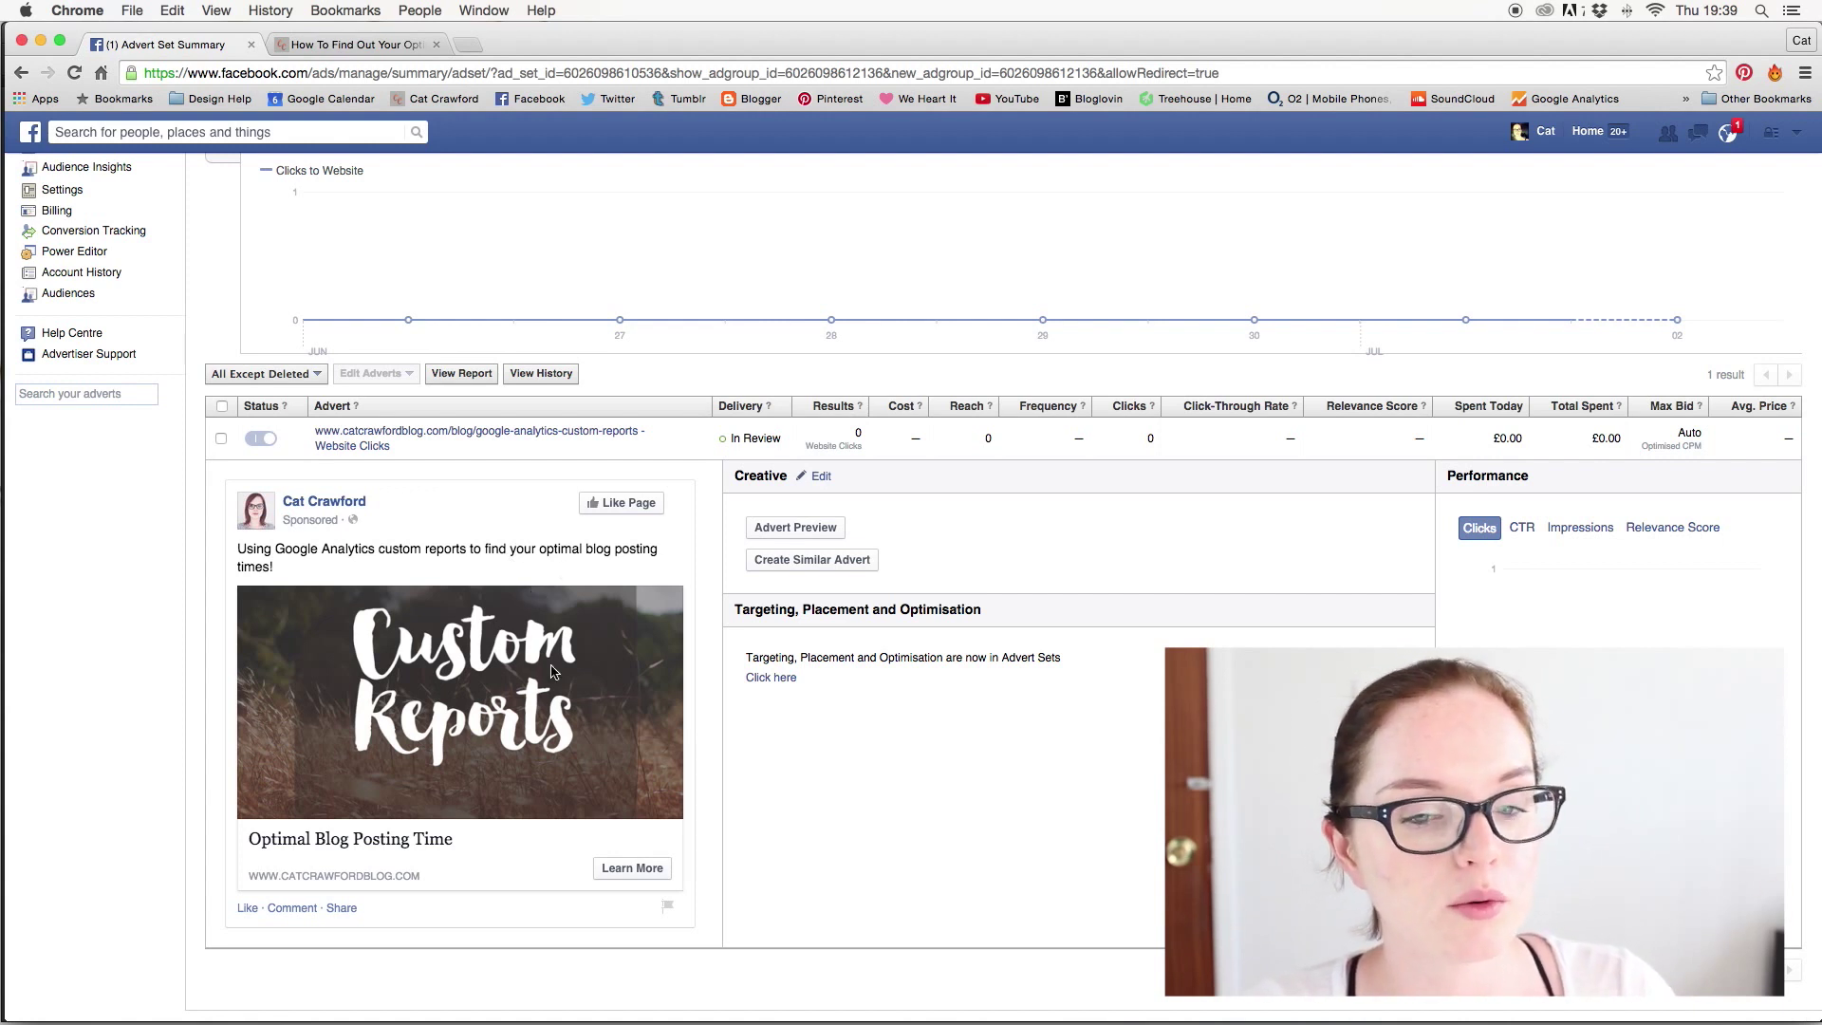
scroll(581, 516, up, 3)
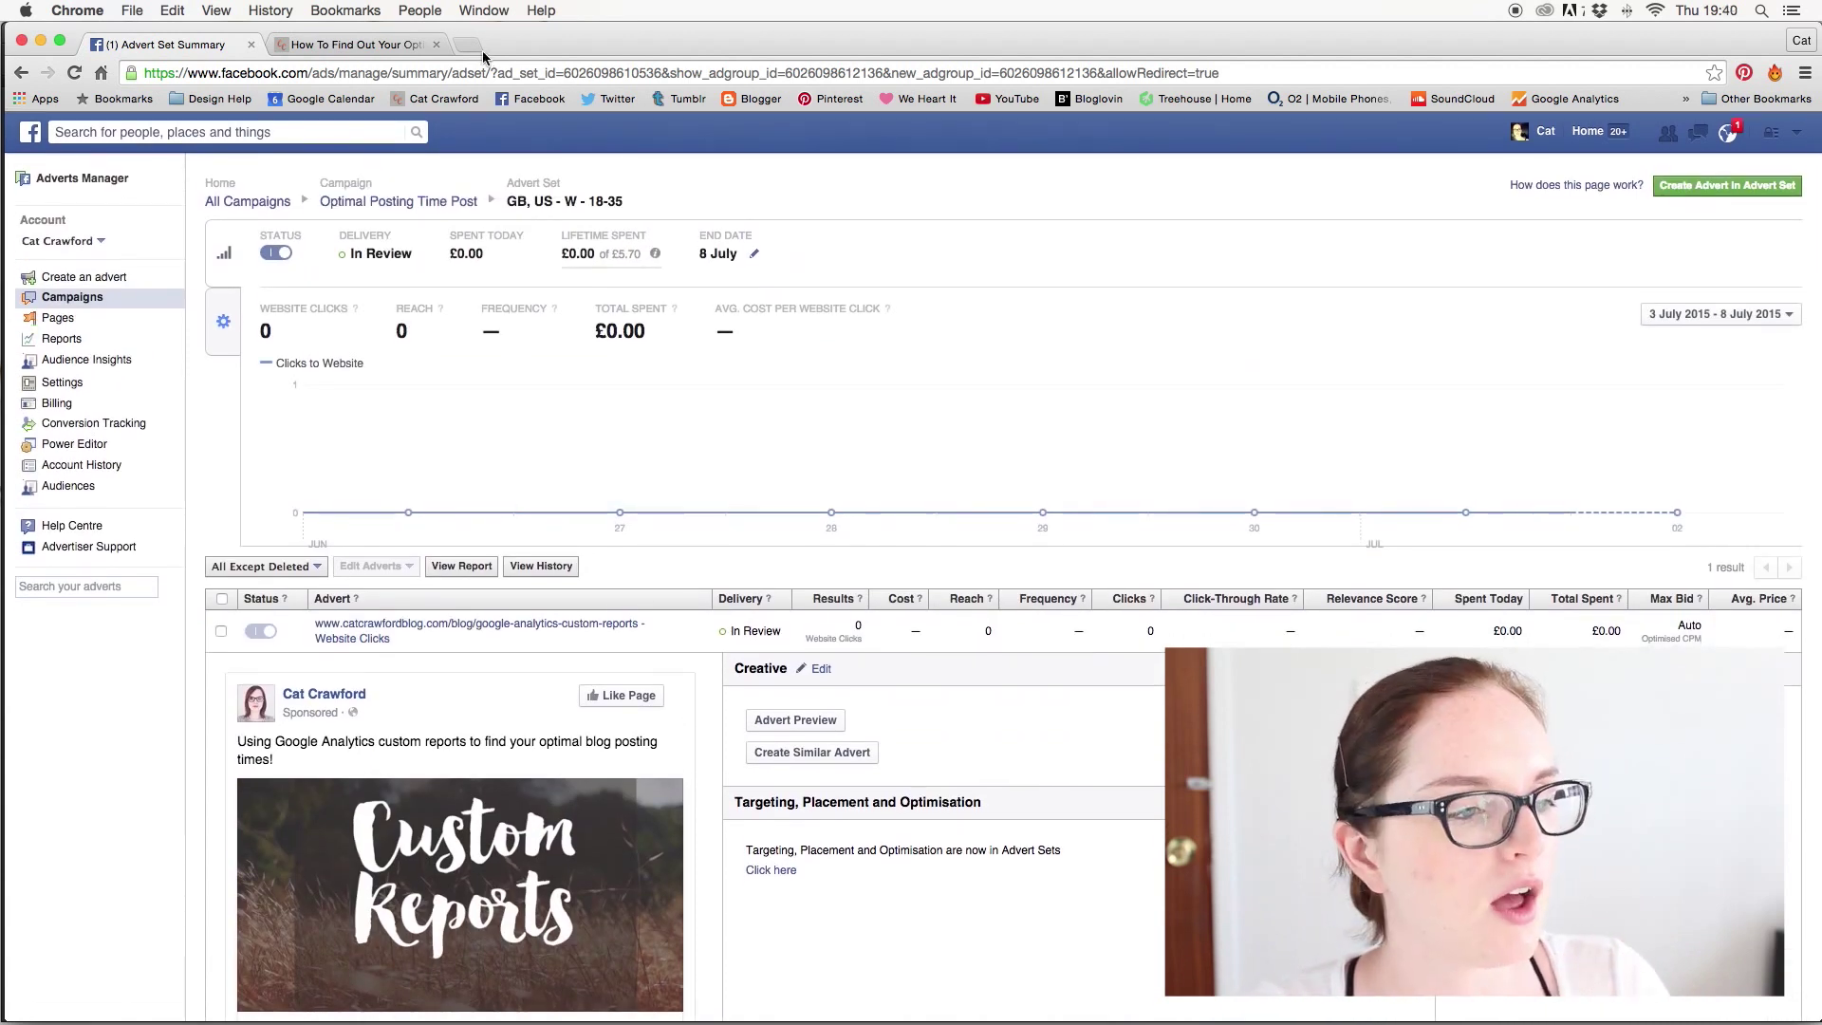
- Open the blog's Facebook Page in a new browser tab and bring up the Boost Post options for the teacup photo post
click(480, 48)
click(532, 98)
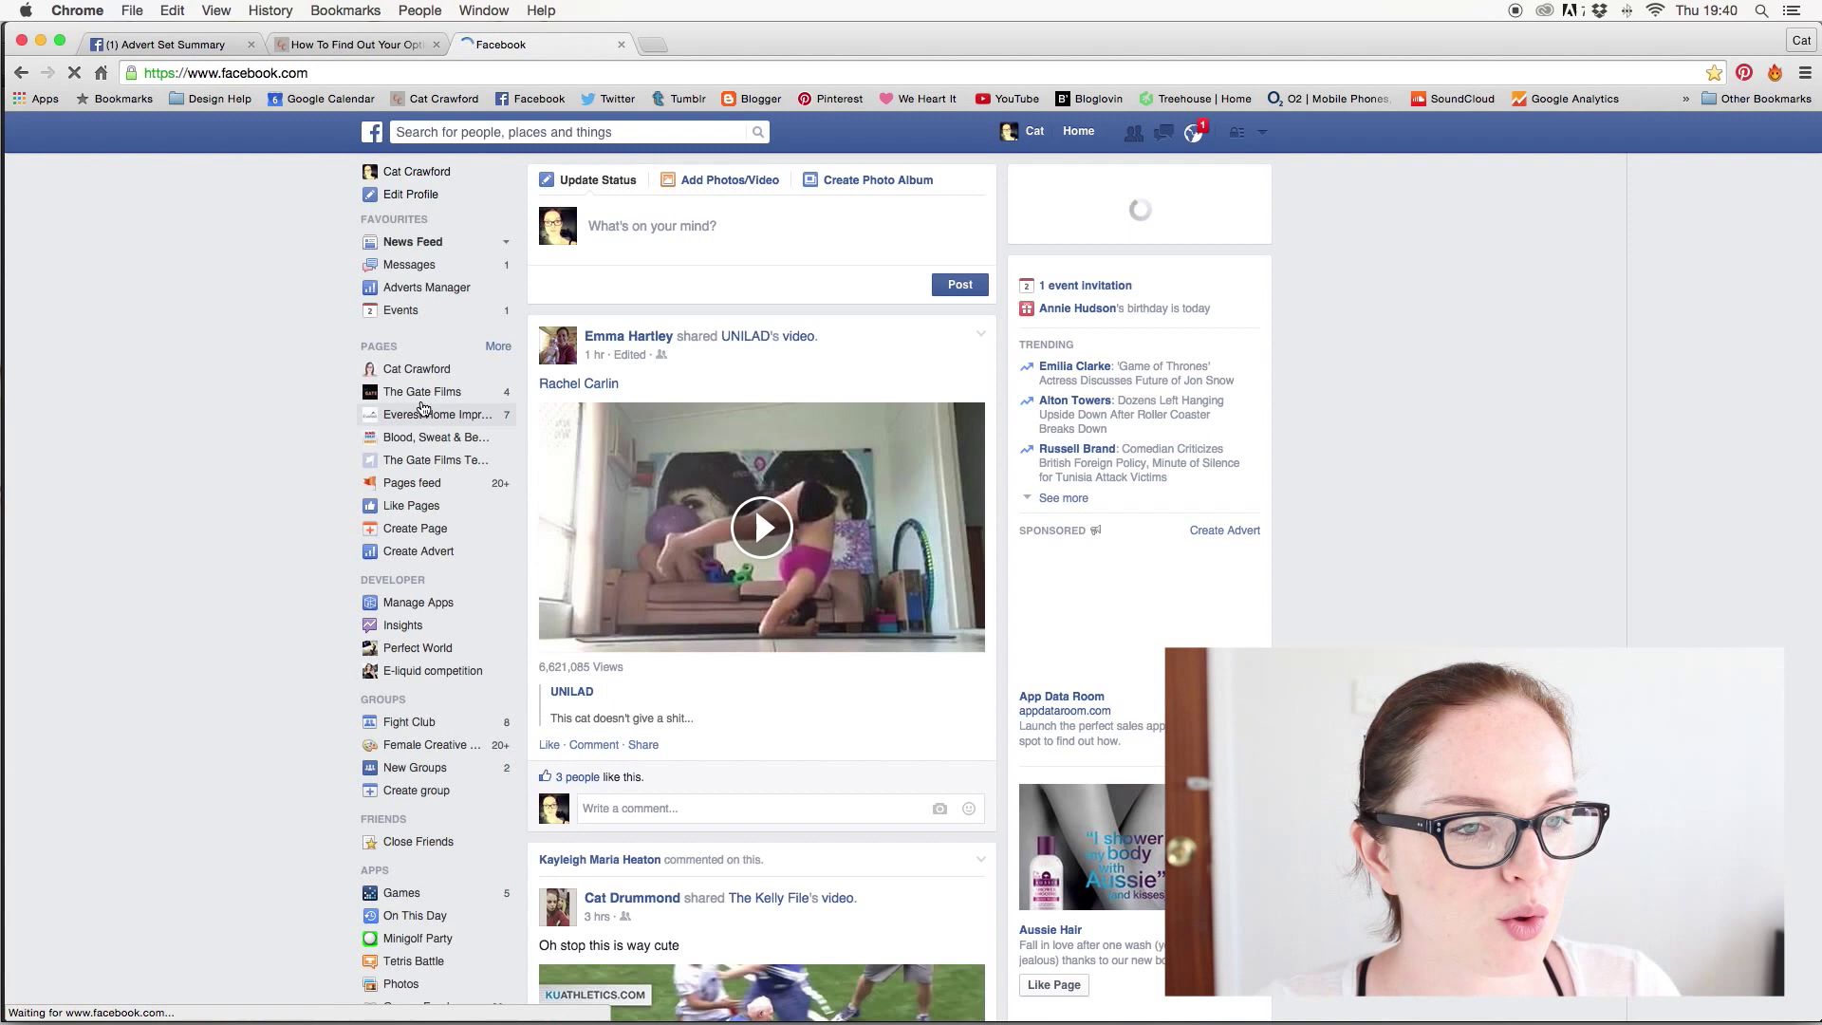
click(432, 372)
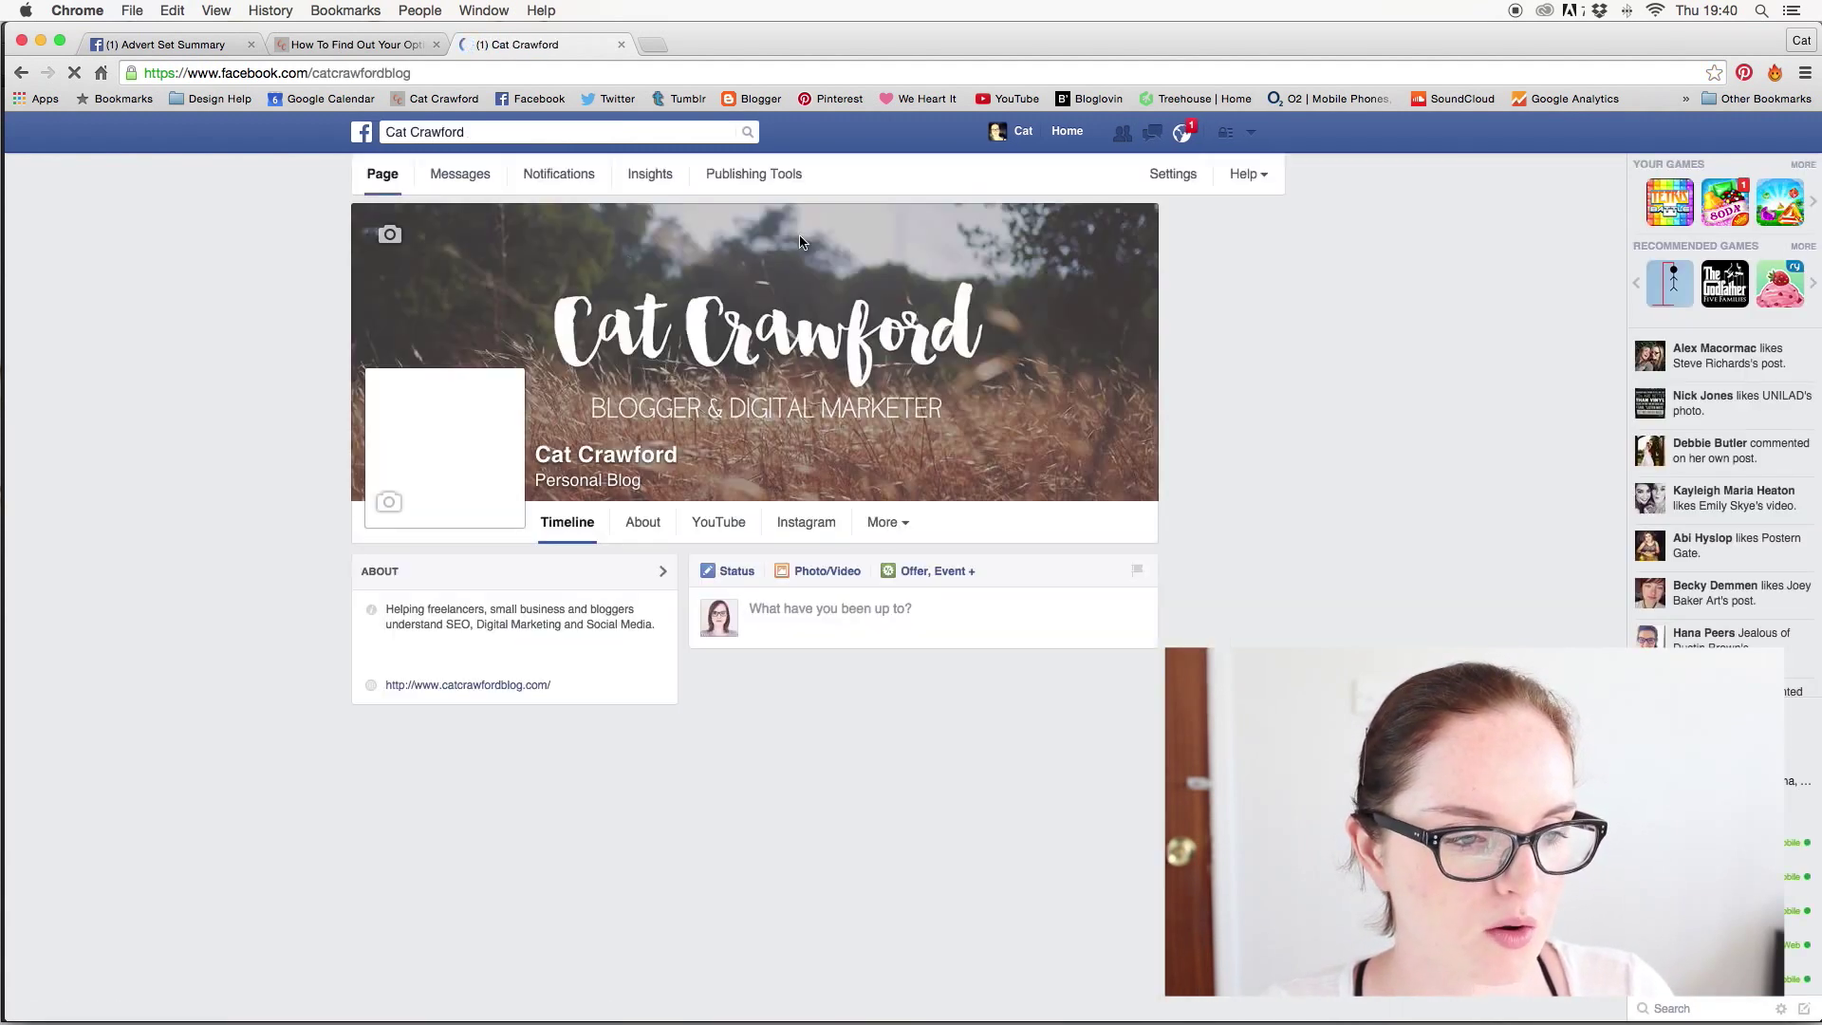
scroll(1099, 720, down, 7)
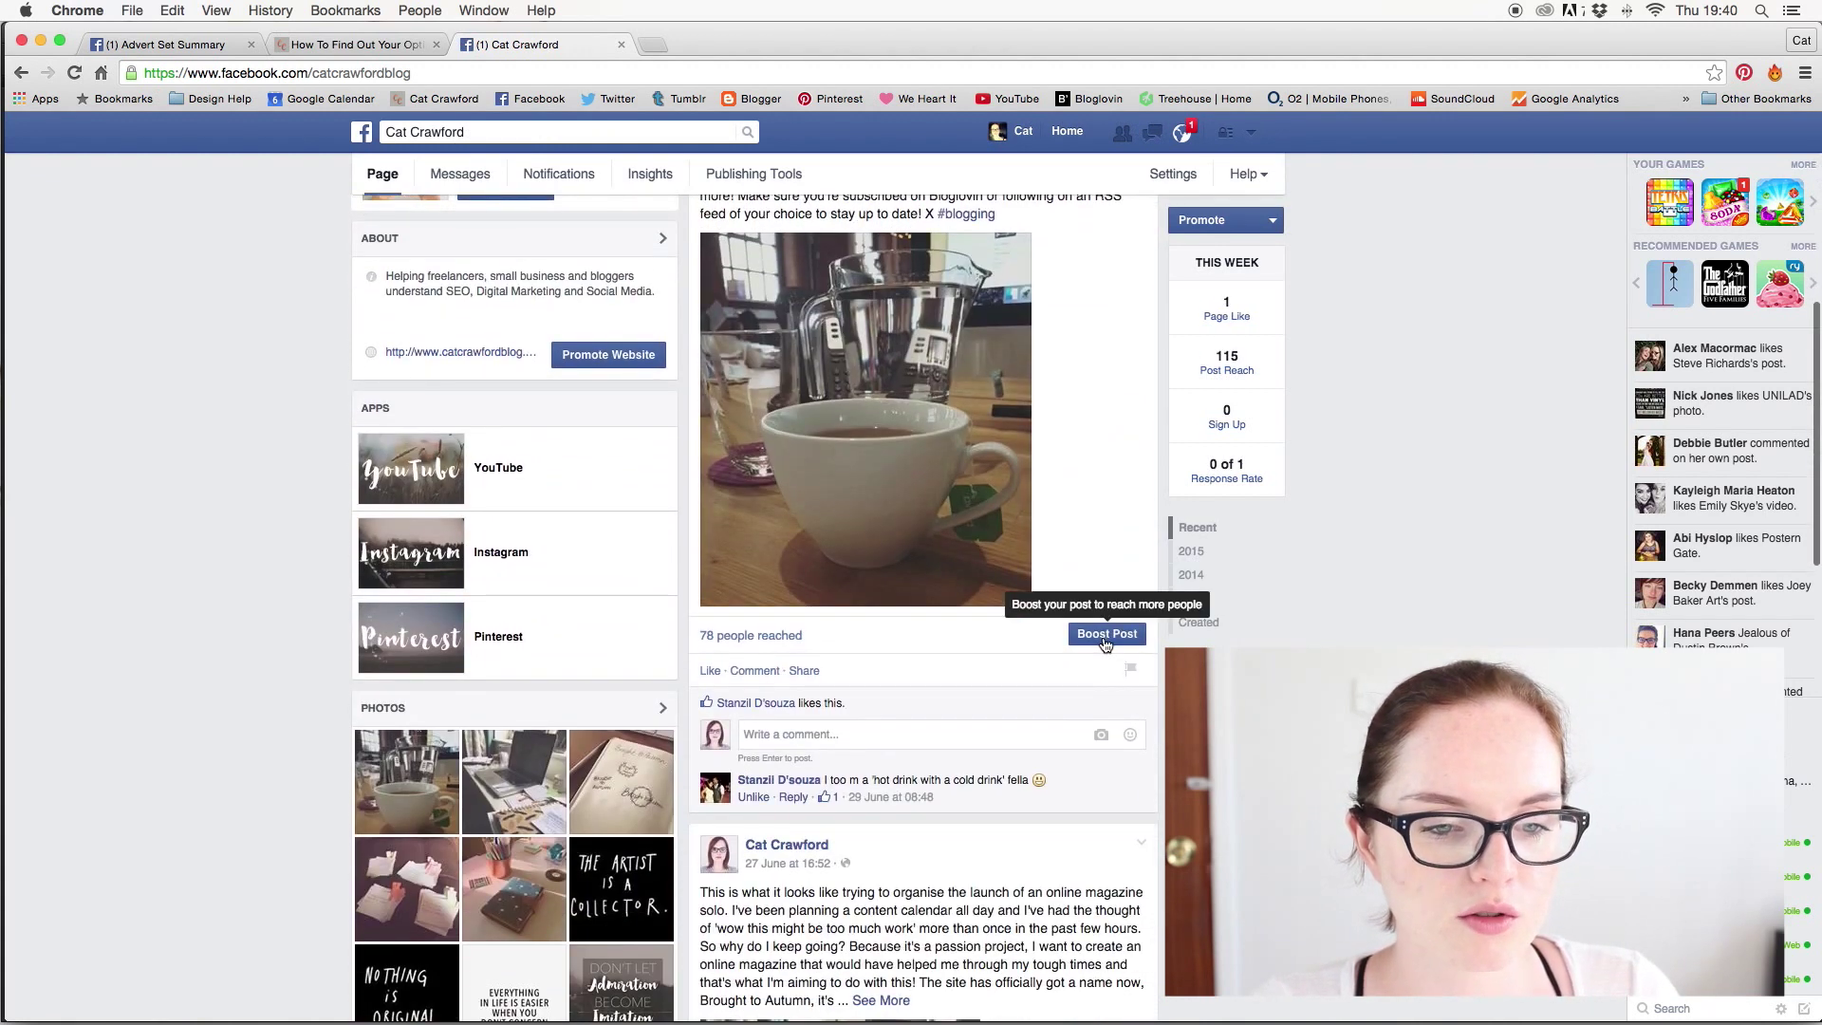
click(1106, 643)
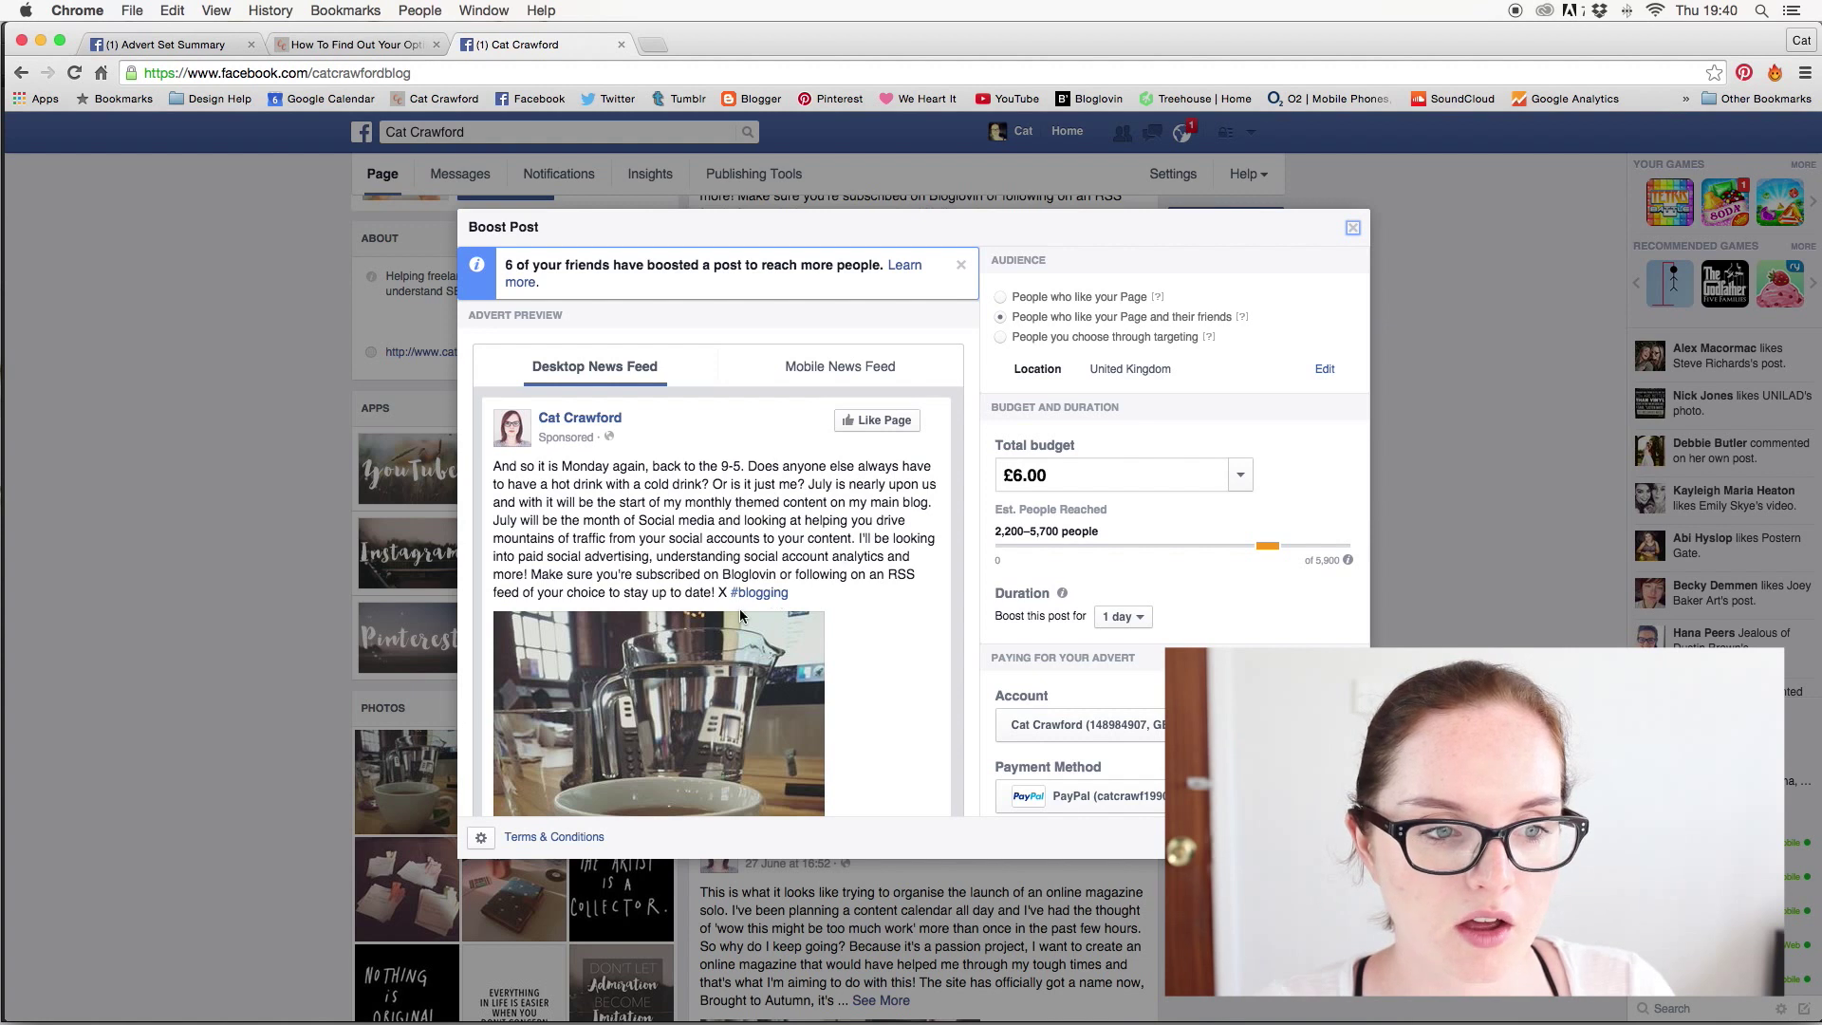
- Review the boost's advert preview, audience, budget, duration and payment options, and close the dialog without boosting the post
scroll(741, 616, down, 5)
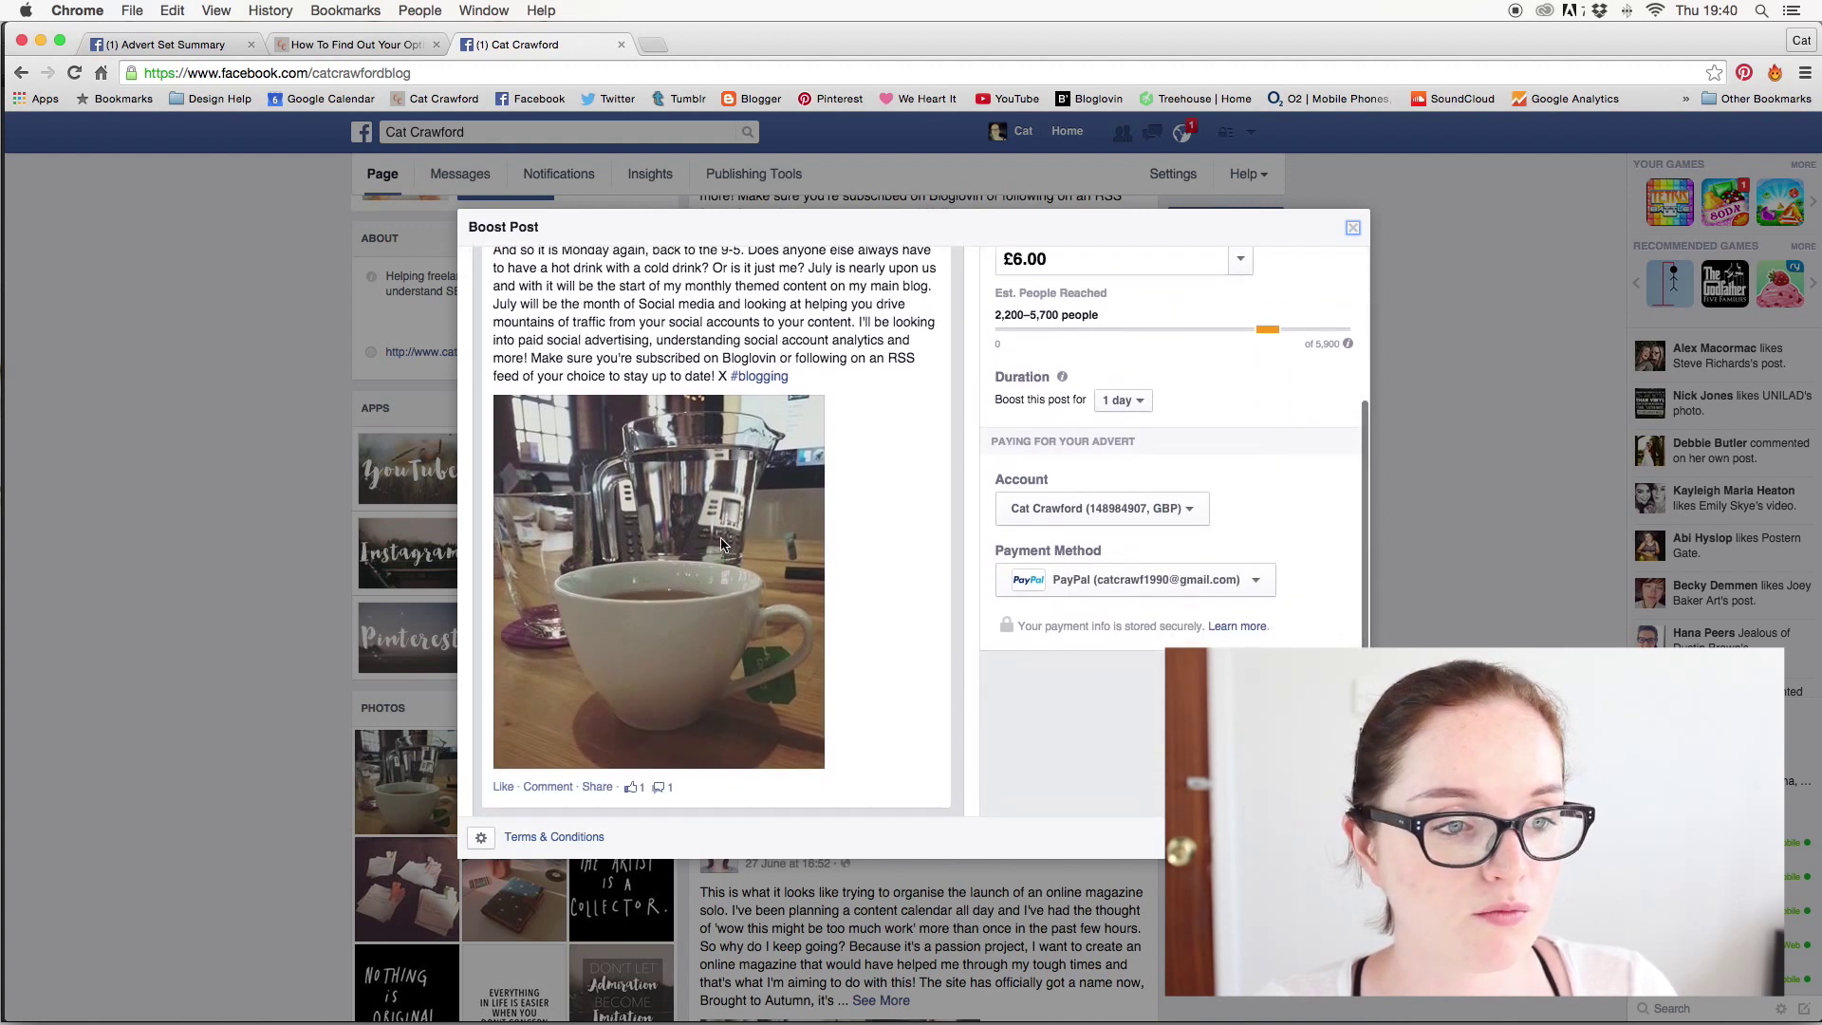
scroll(722, 543, down, 1)
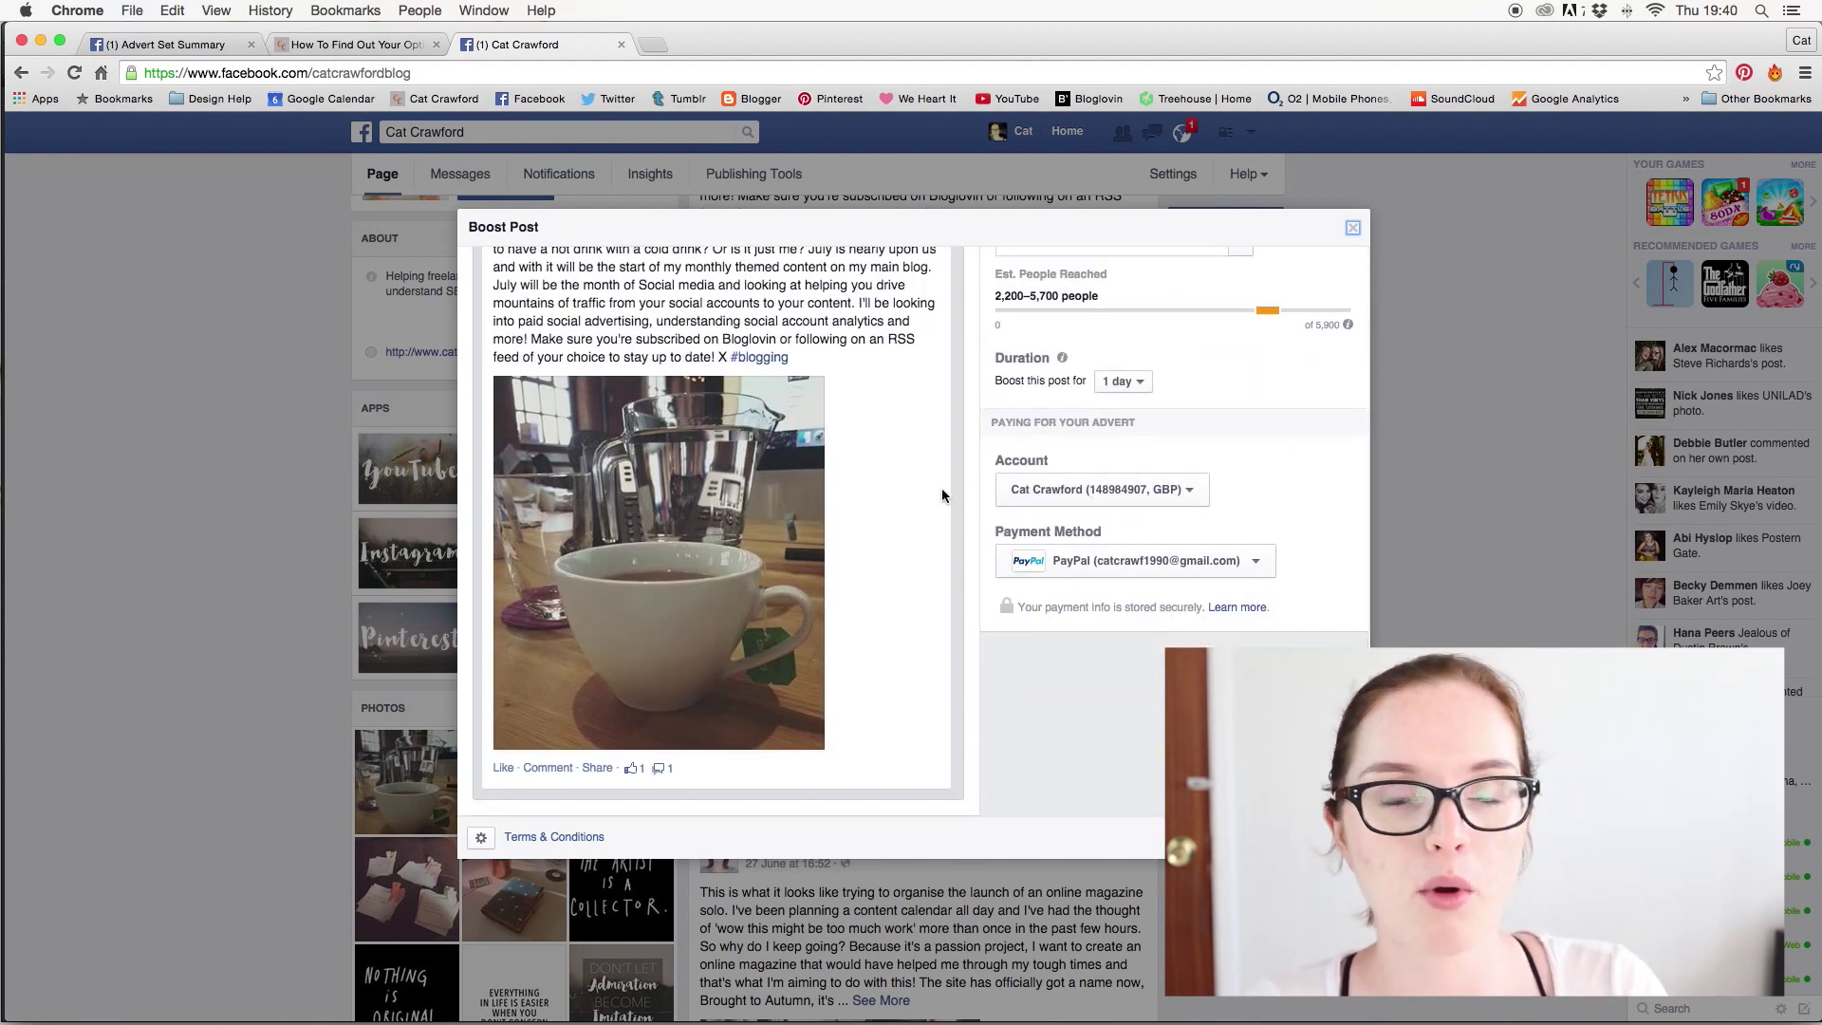
scroll(941, 488, up, 5)
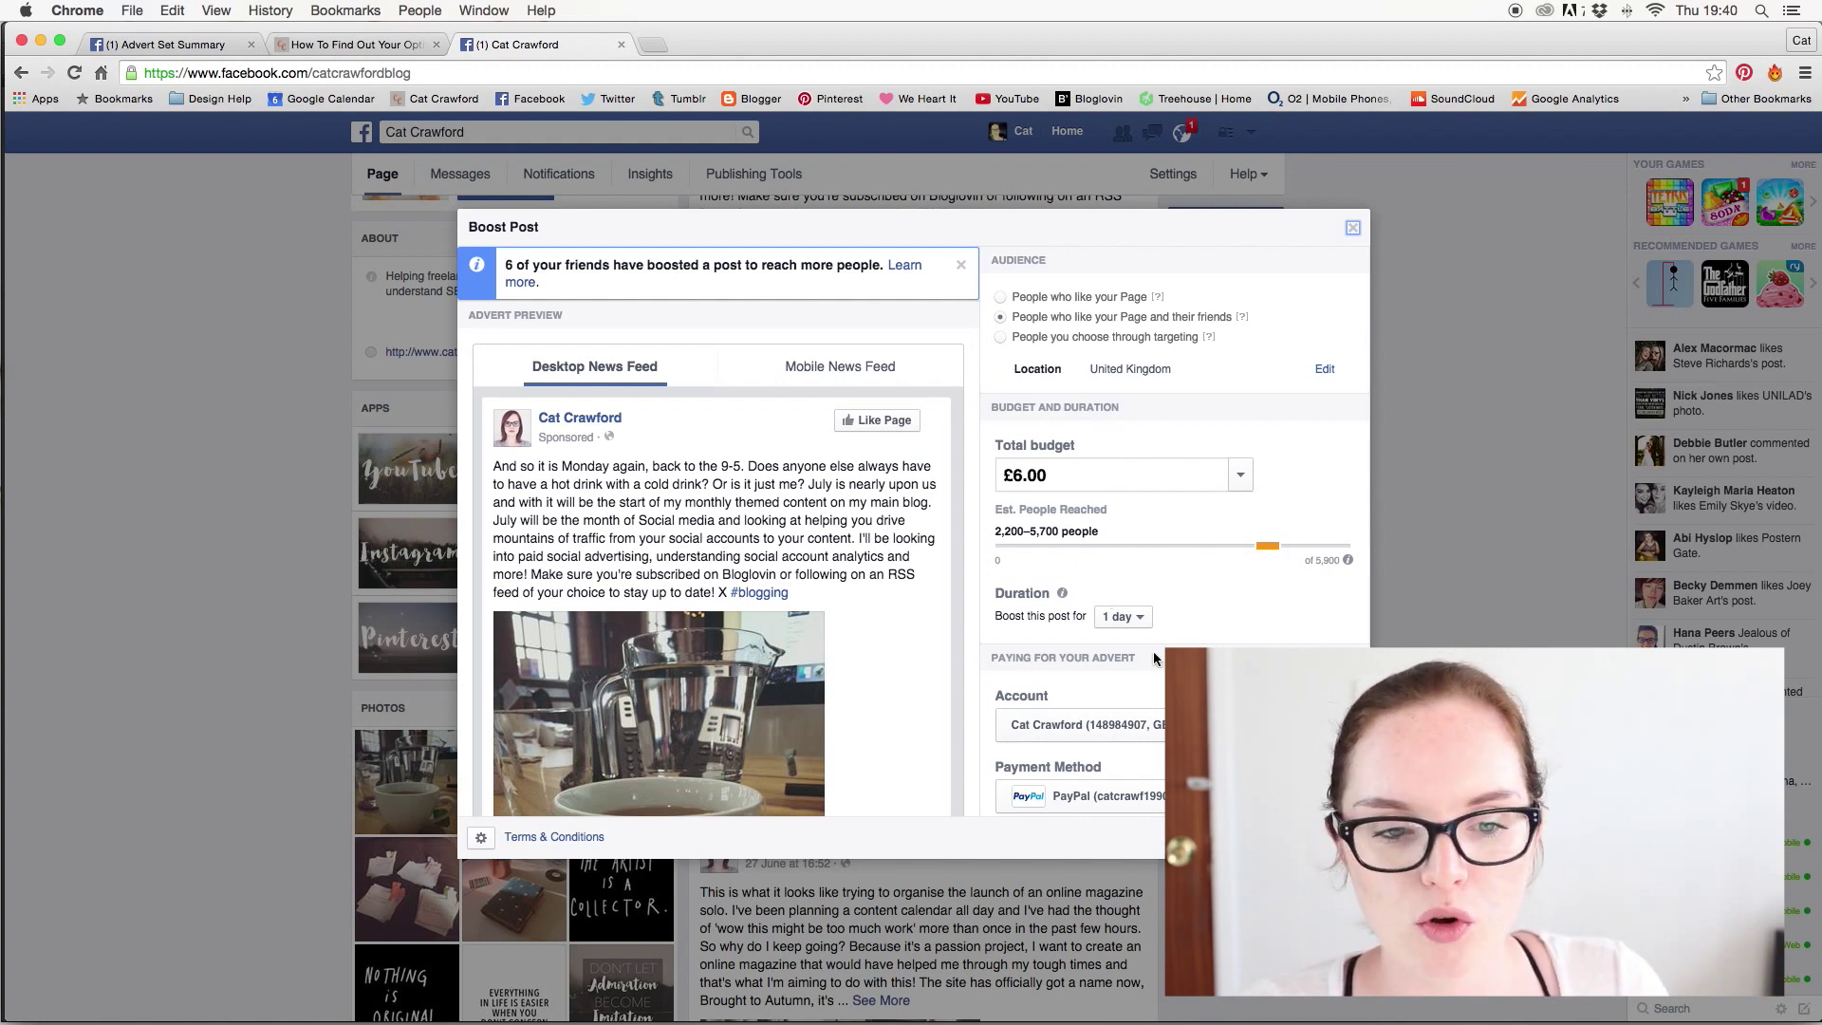
scroll(1177, 636, down, 5)
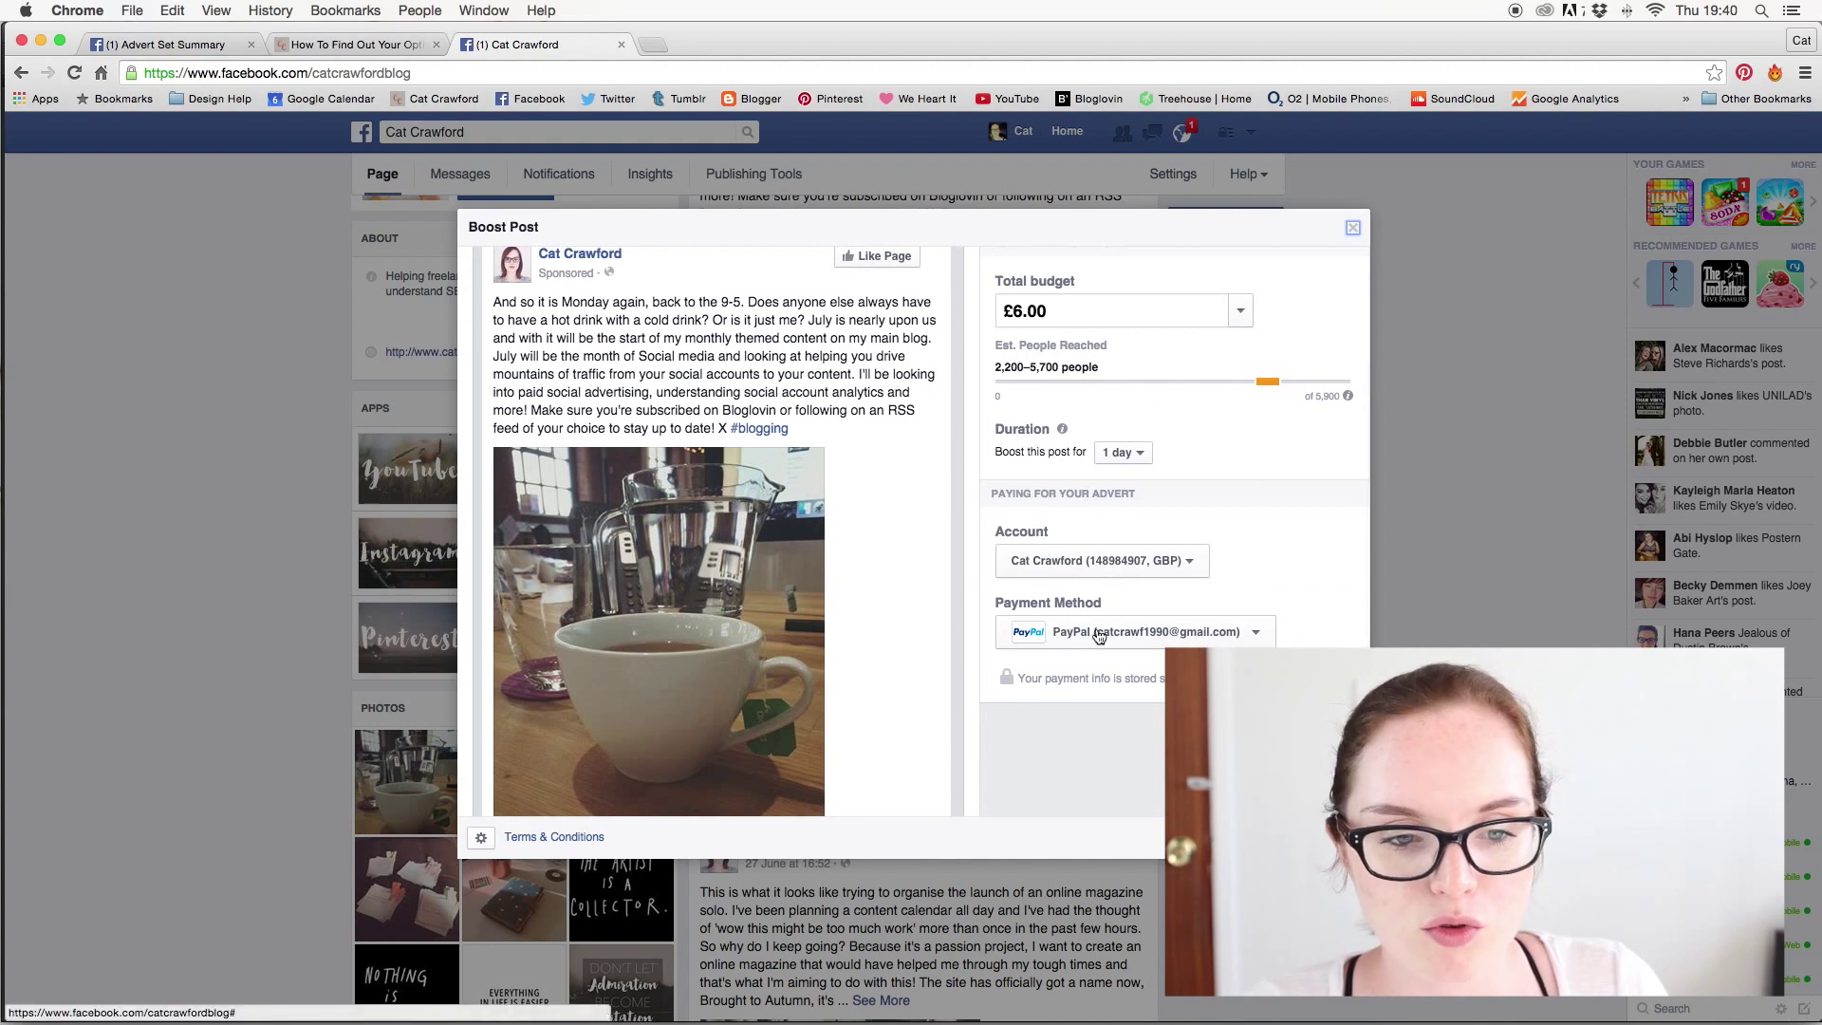
scroll(1212, 617, up, 5)
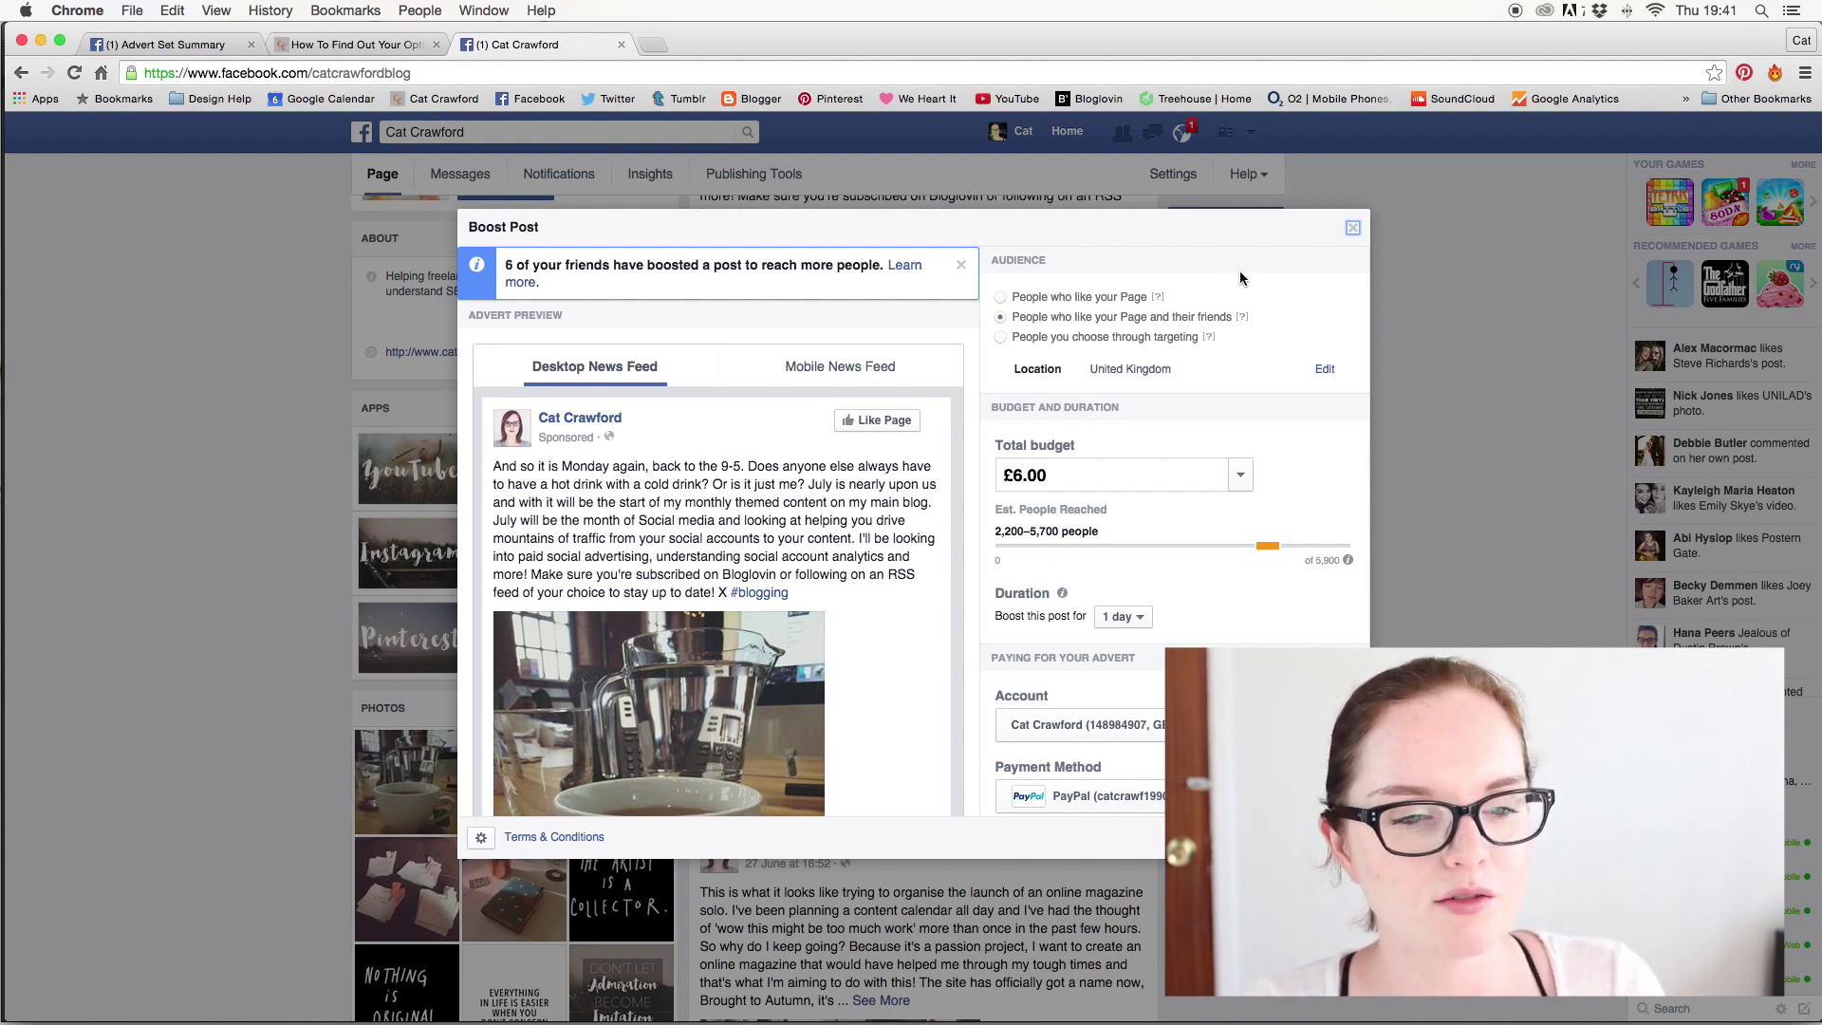
click(1352, 229)
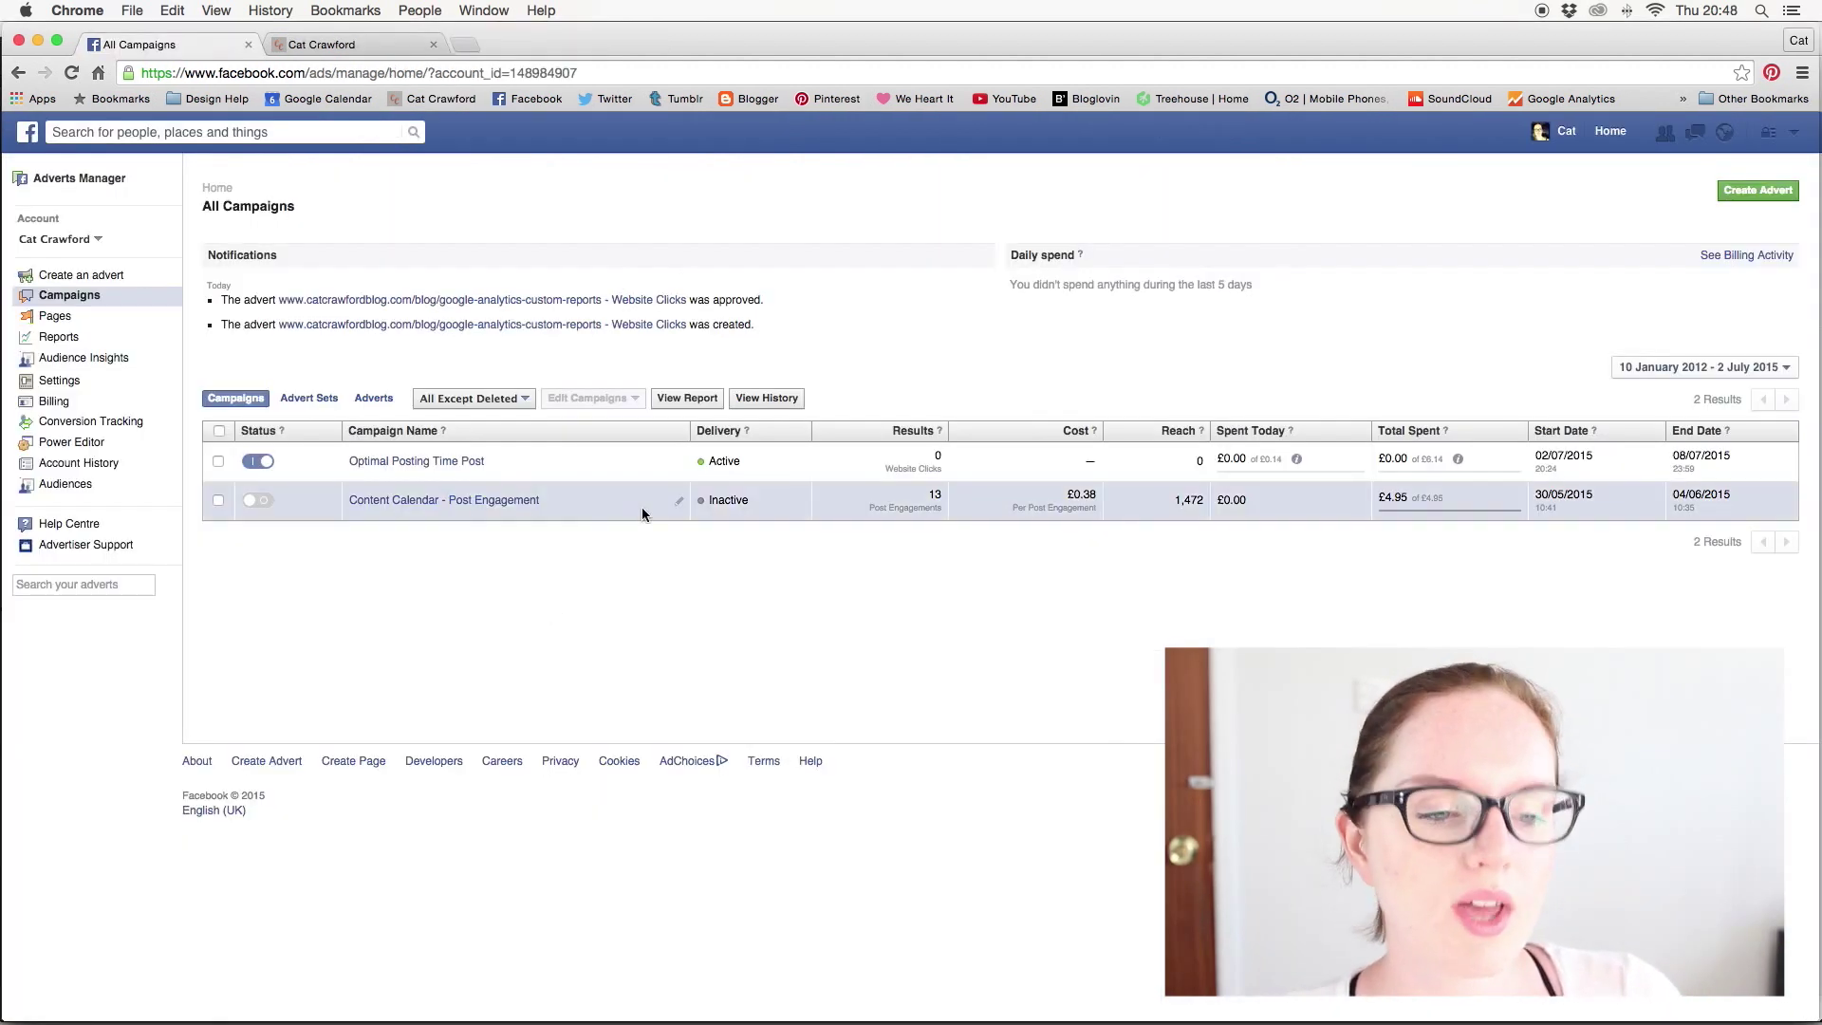
- Examine the results of the "Content Calendar - Post Engagement" campaign and its "GB, US - 18+" advert set, and return to the campaigns list
mouse_move(708, 467)
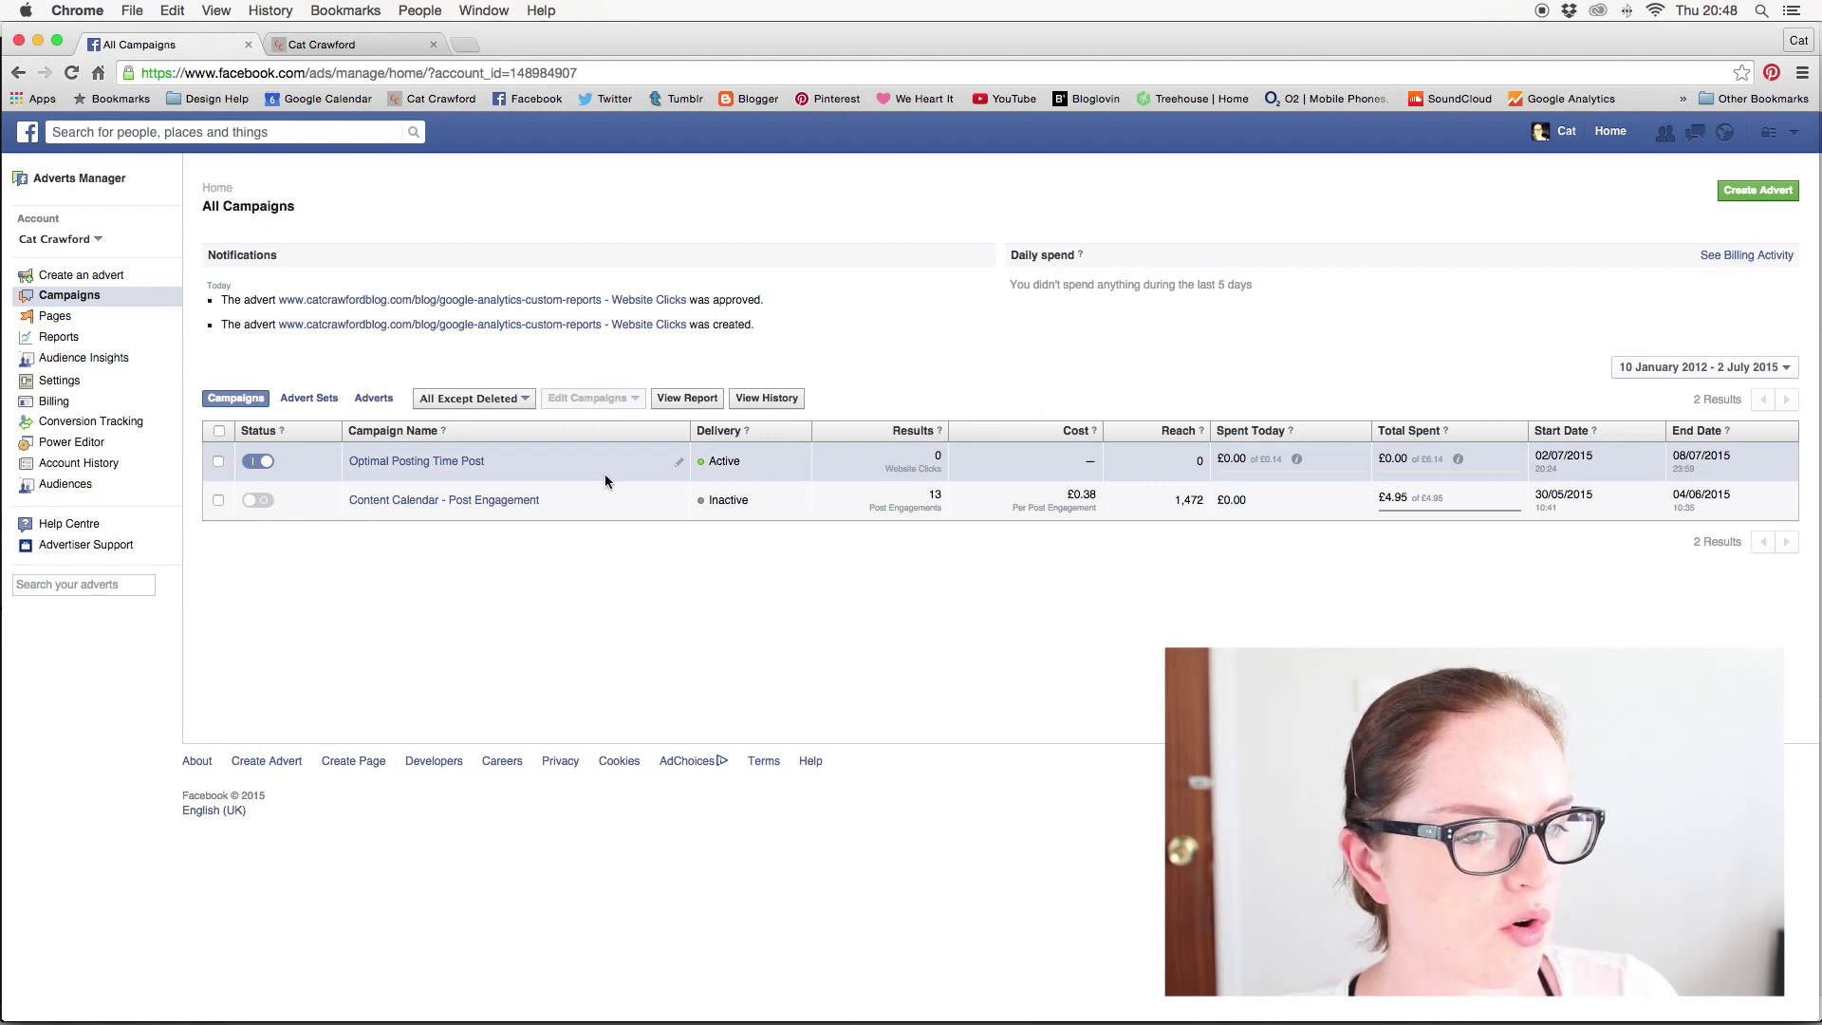
click(395, 509)
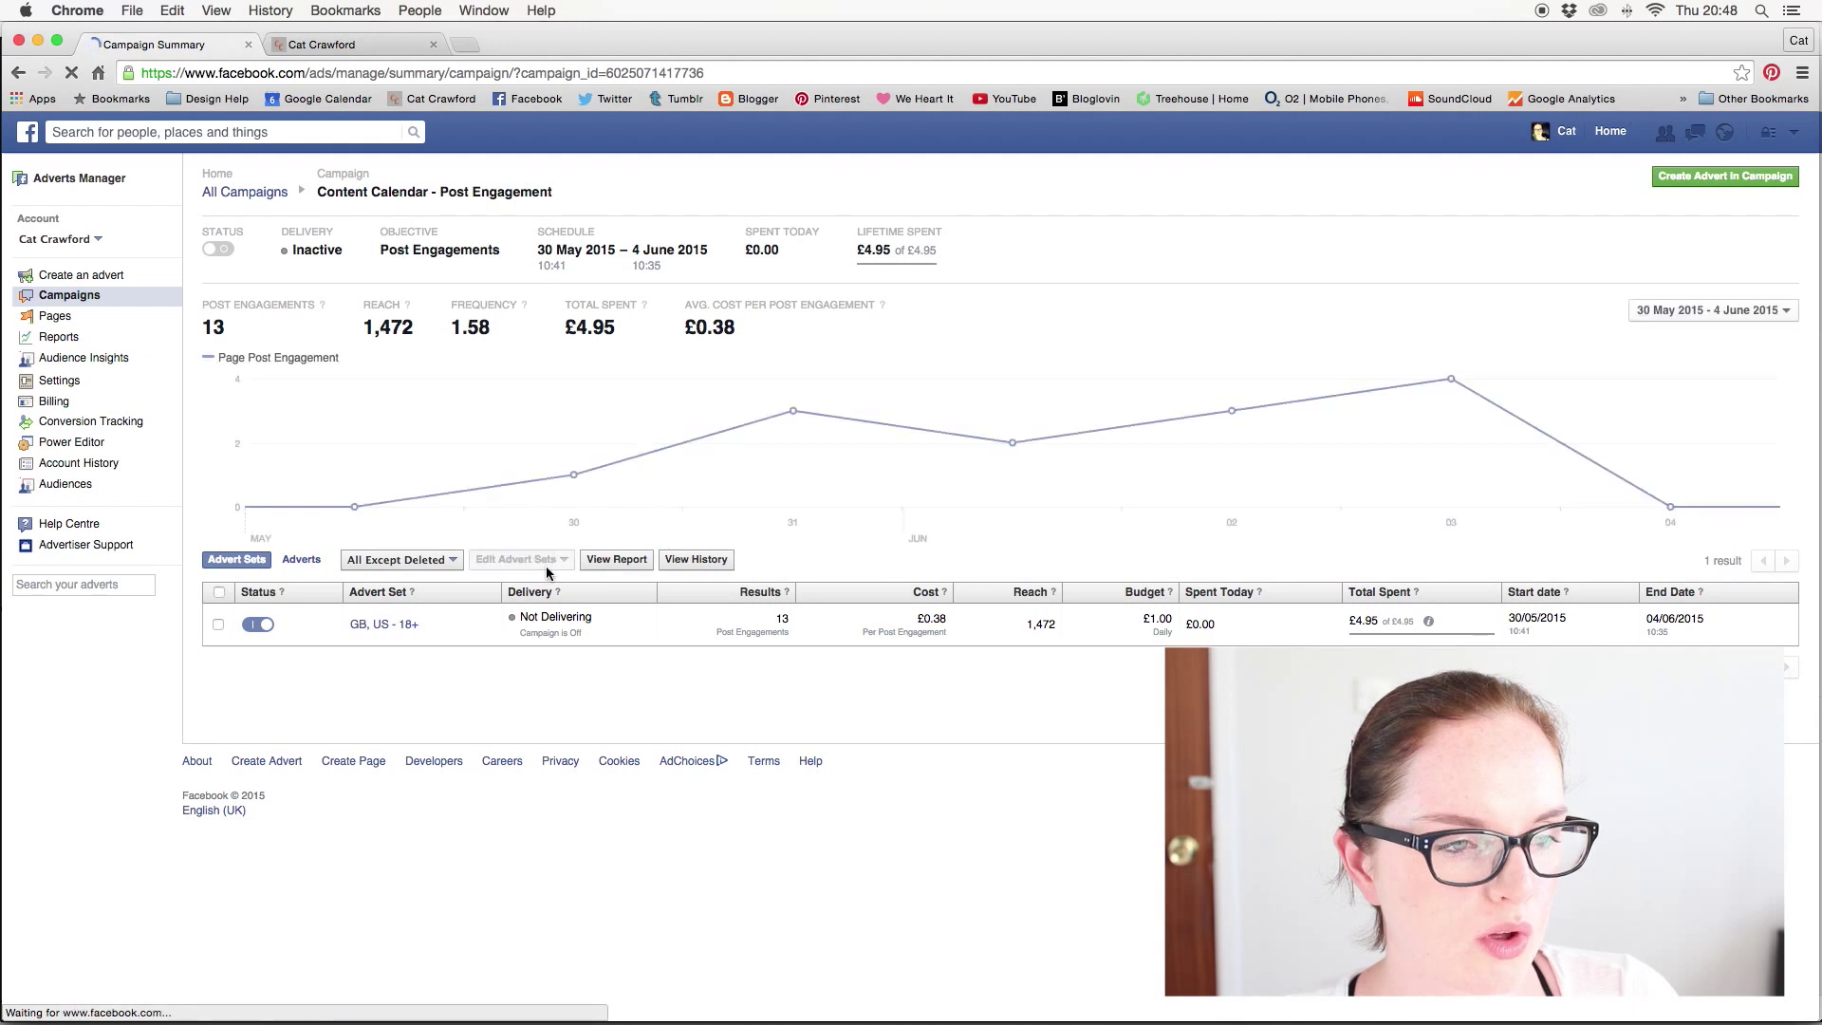
click(390, 645)
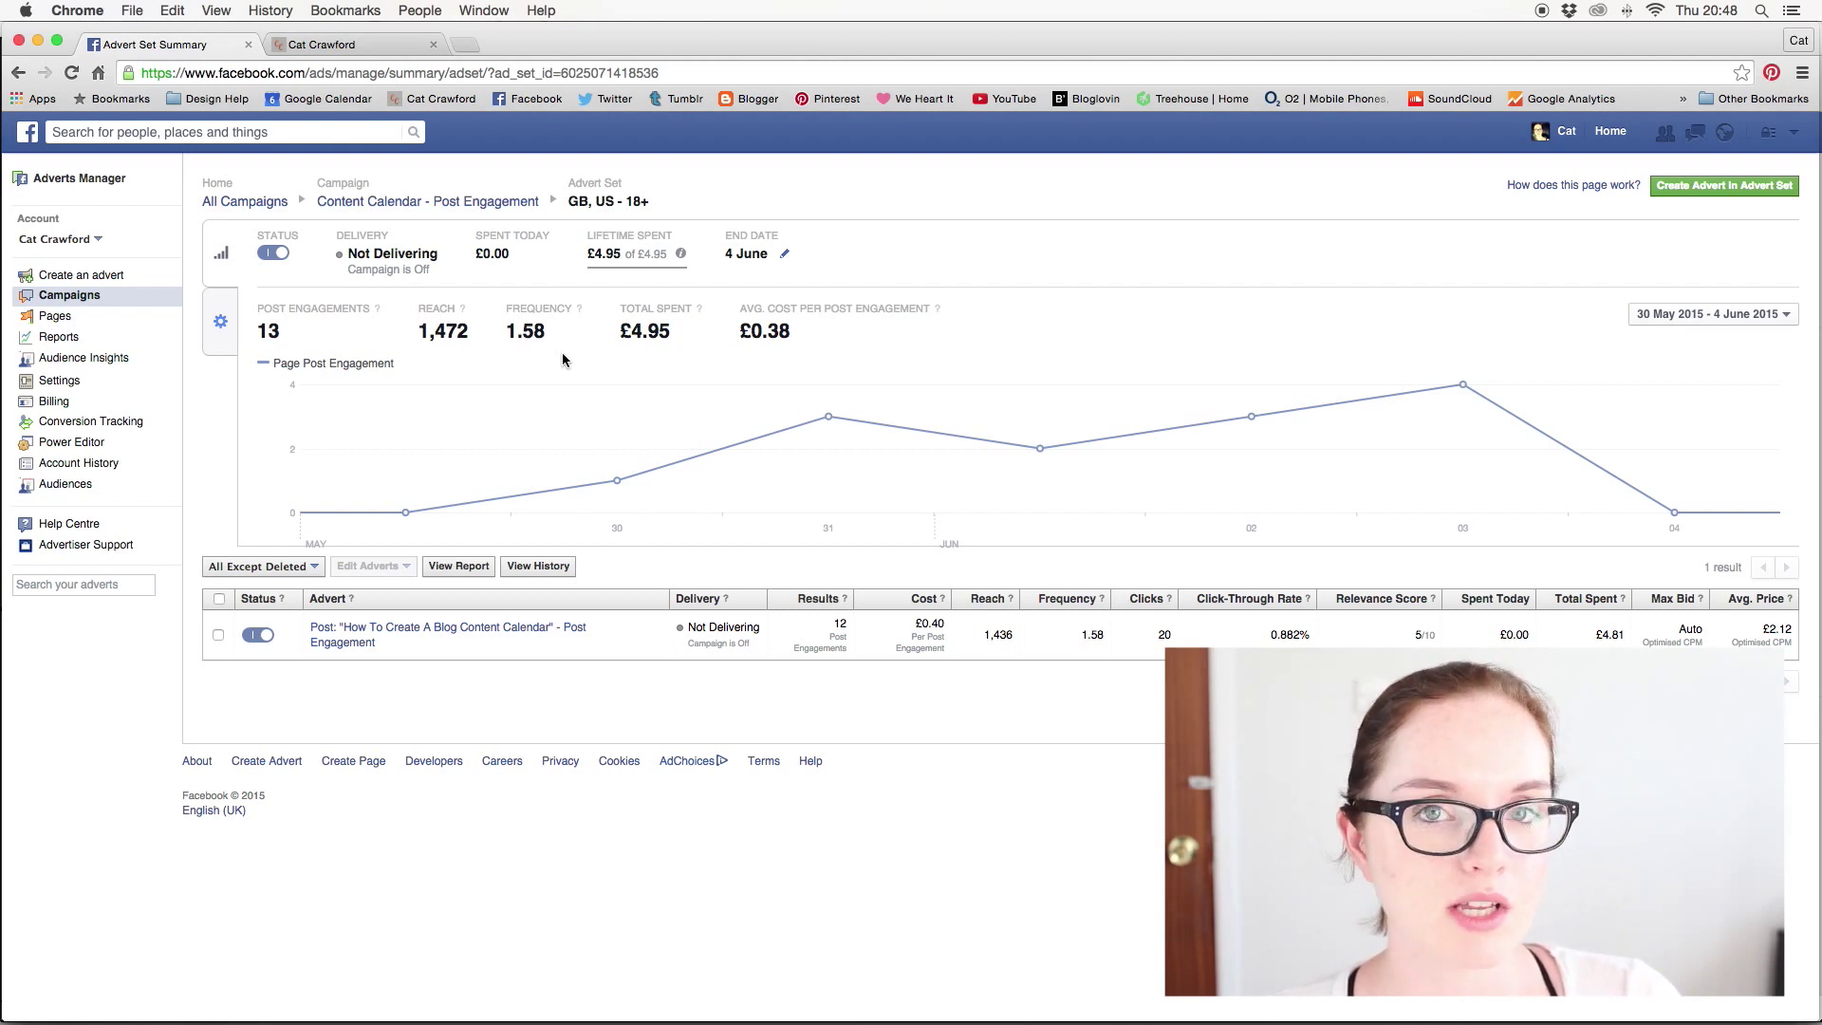
key(XF86AudioLowerVolume)
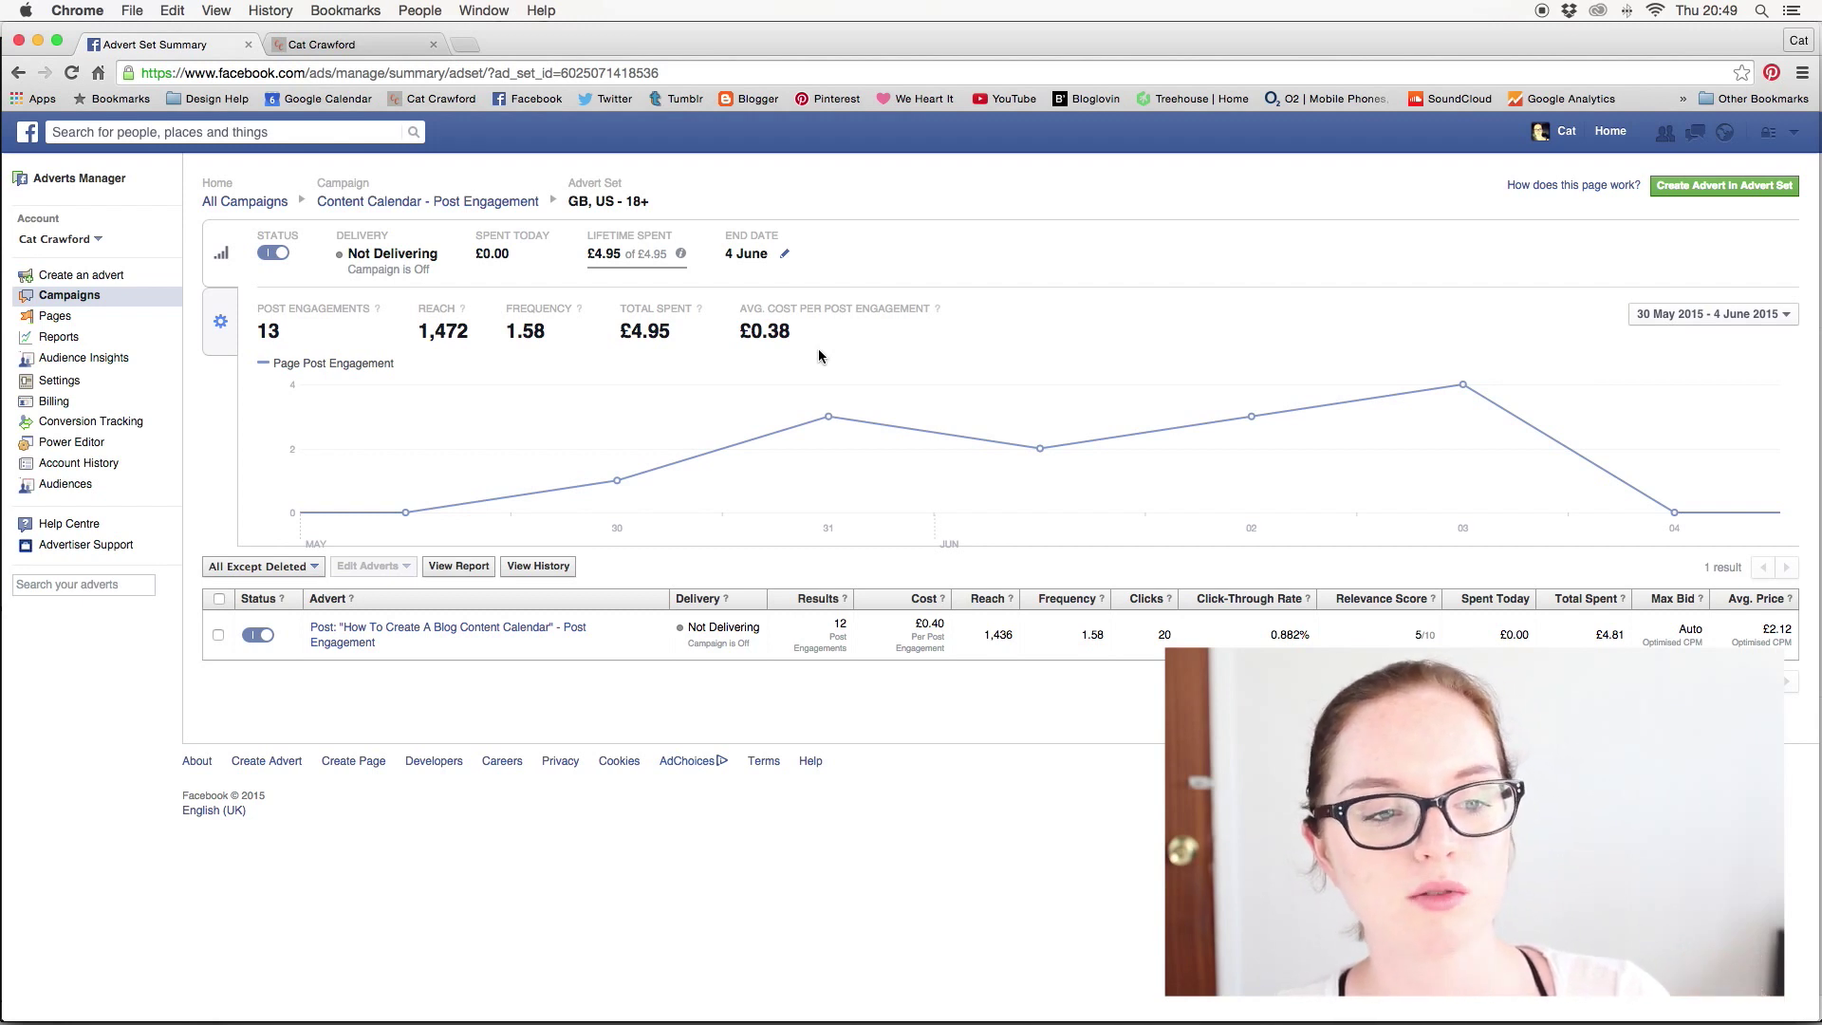
mouse_move(937, 314)
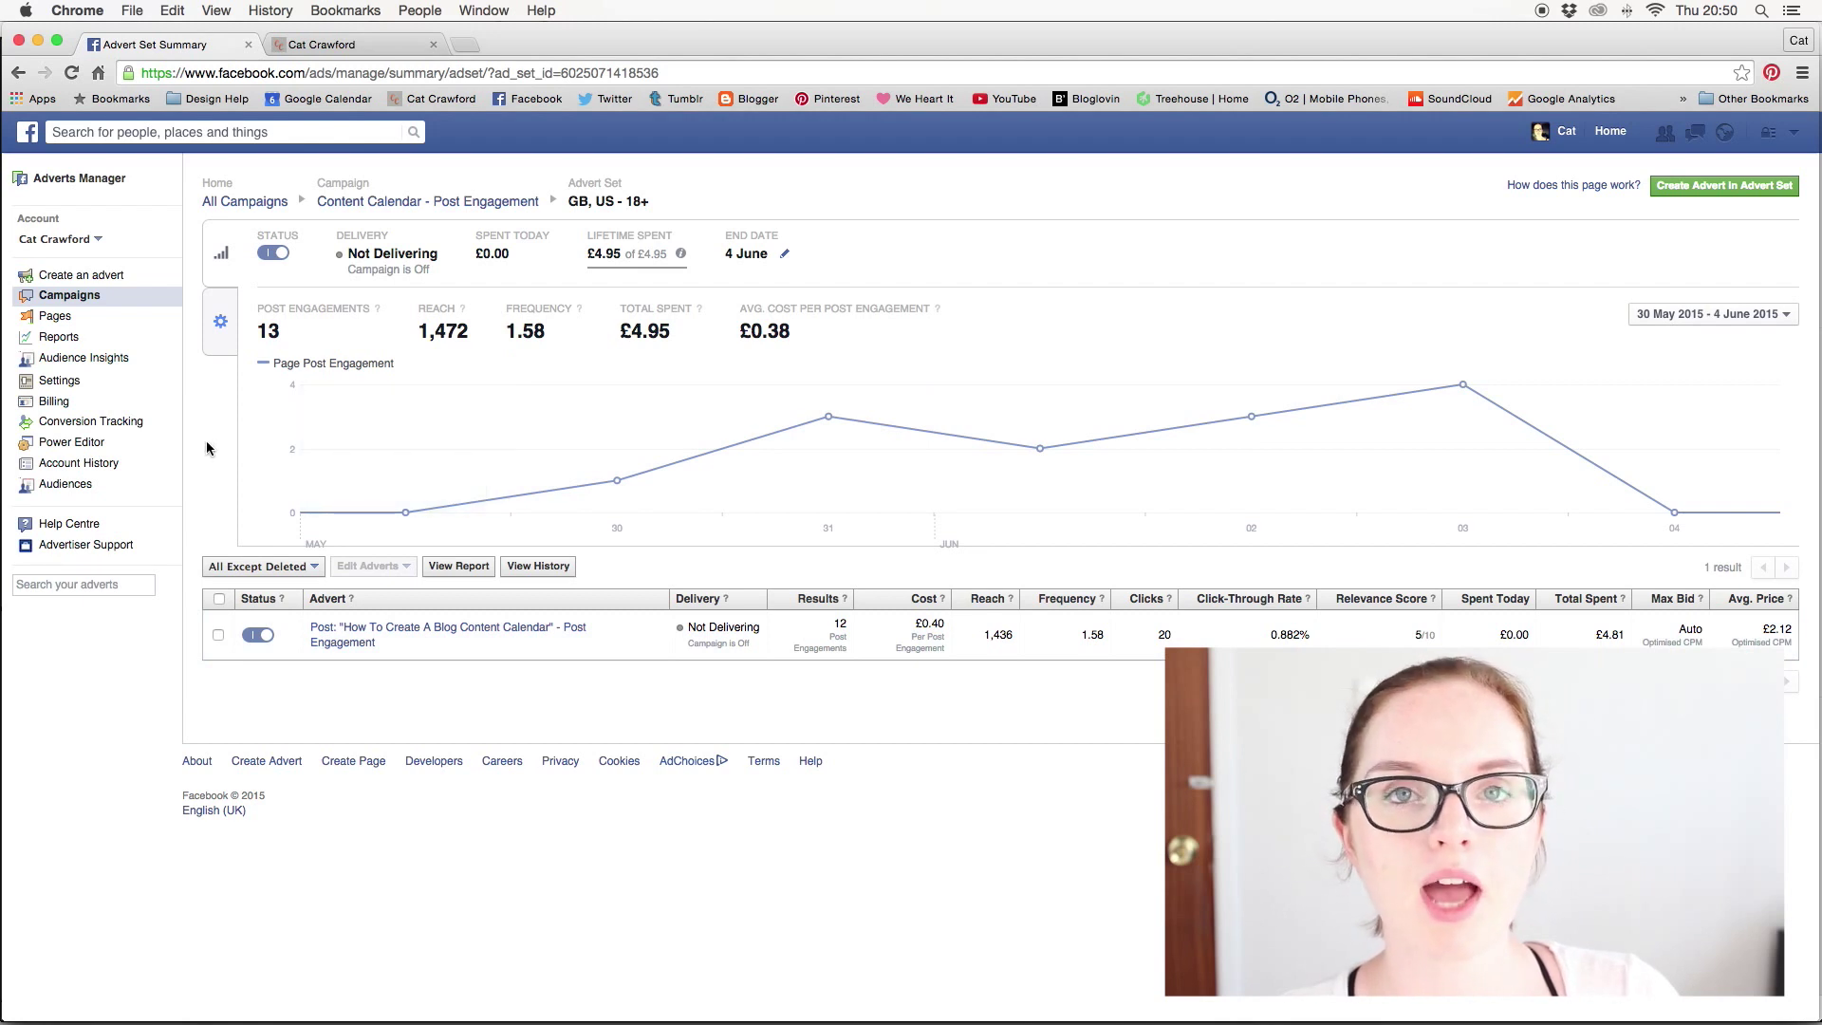
click(88, 298)
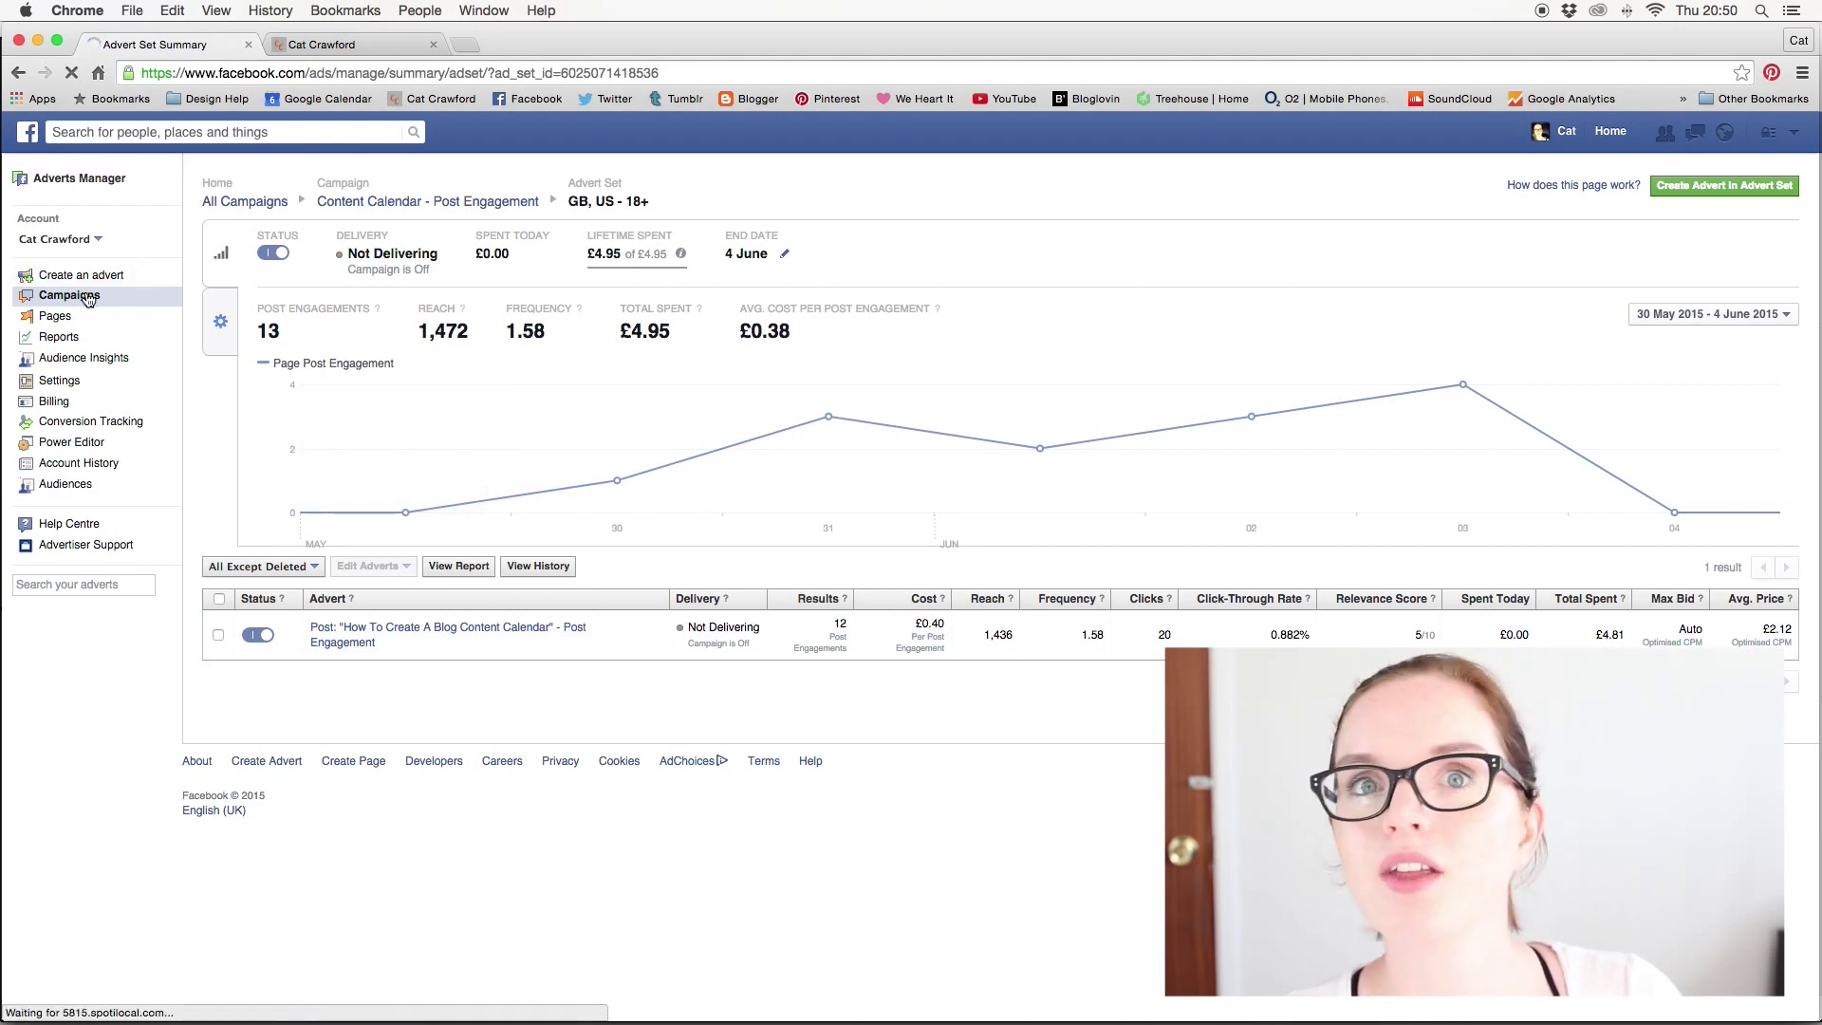